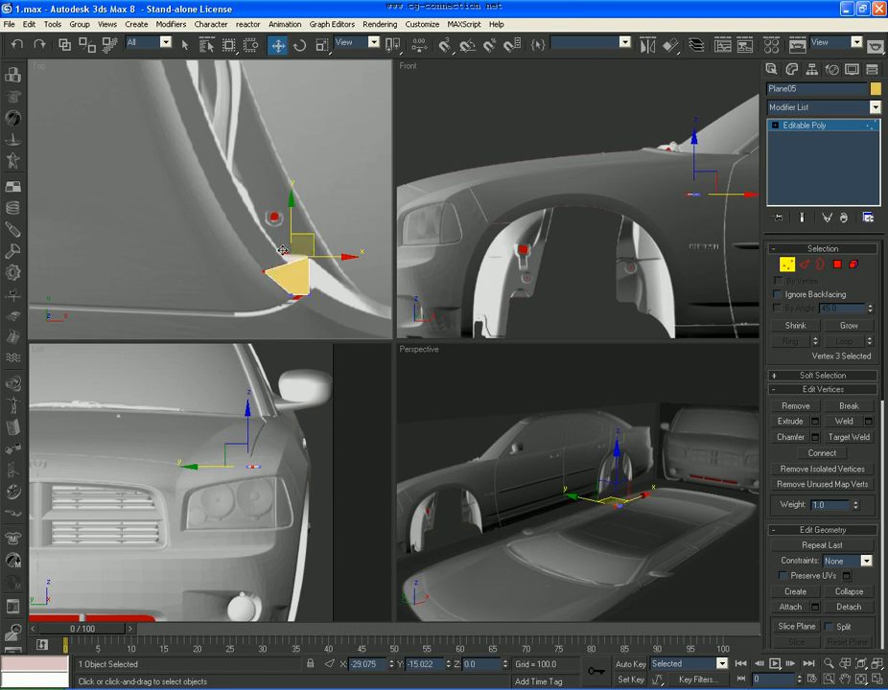
Move the plane's corner vertices in the top view to fit the hood's rear corner beside the windshield base
drag(329, 237, 305, 239)
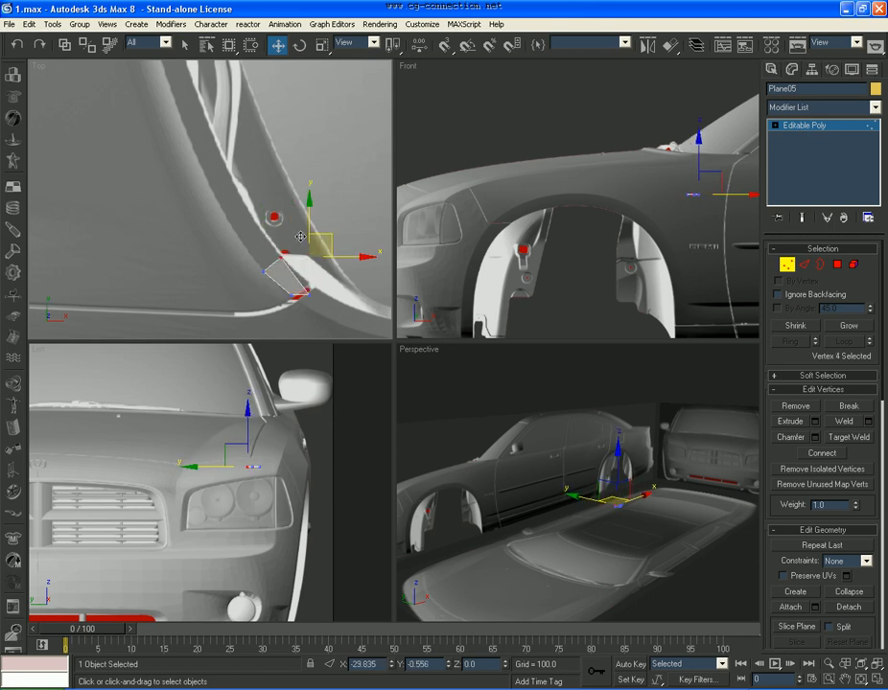
drag(288, 305, 321, 262)
drag(275, 291, 298, 304)
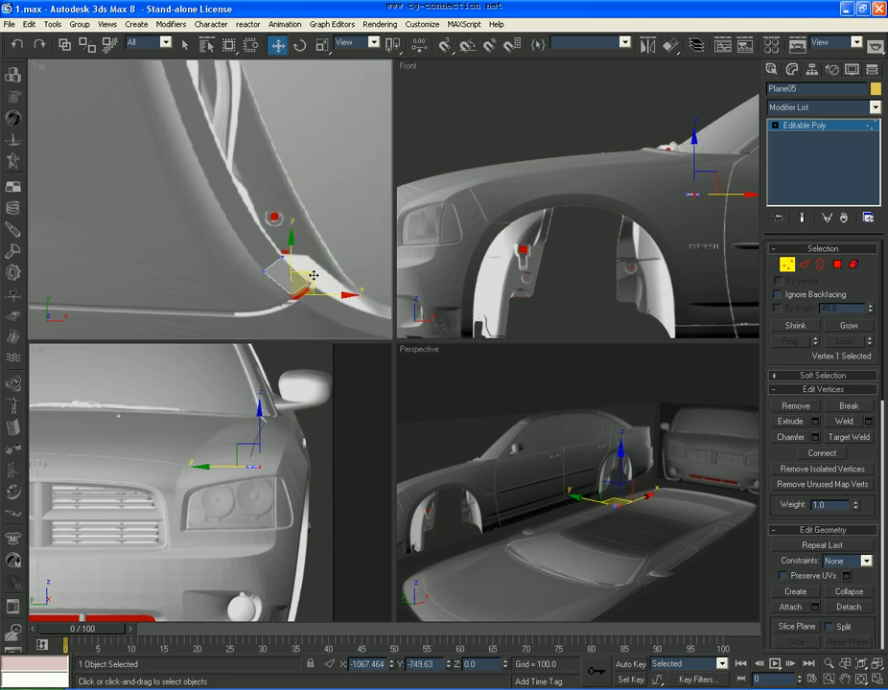
click(310, 294)
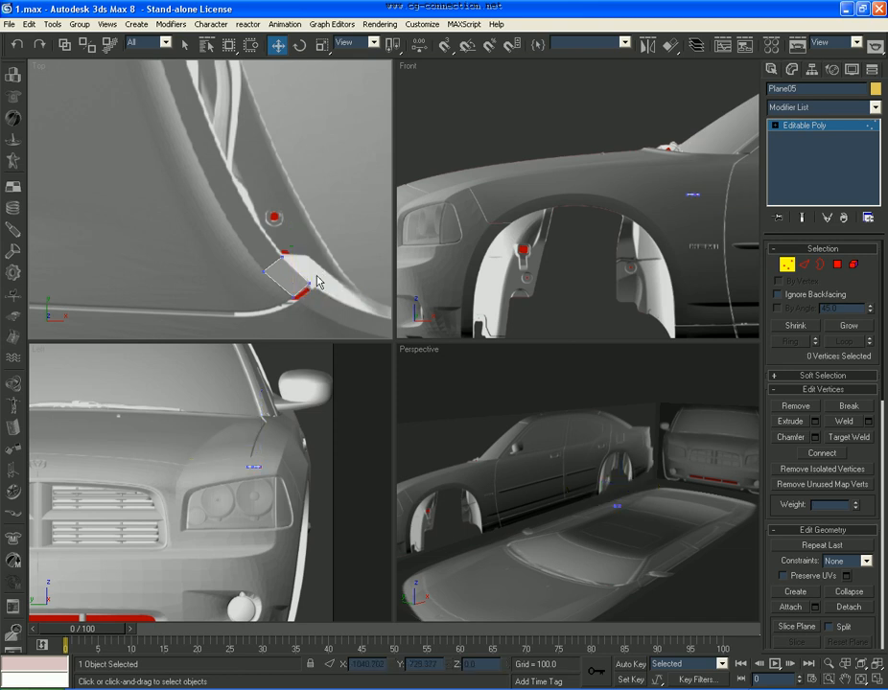
click(310, 286)
drag(328, 265, 331, 260)
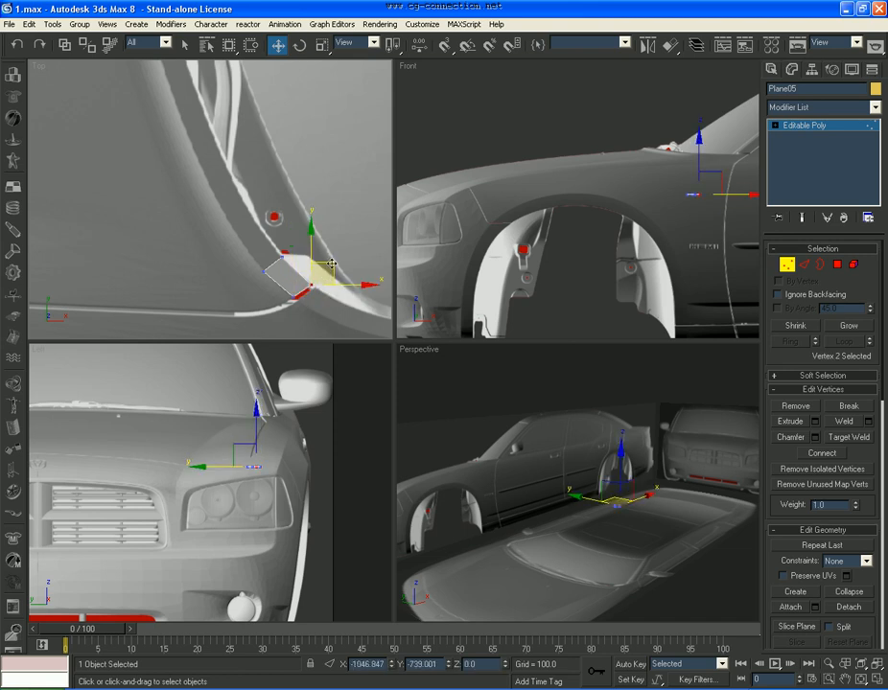
Leave vertex editing and raise the whole plane to the hood's height, at a Z of about 171
click(278, 463)
click(781, 257)
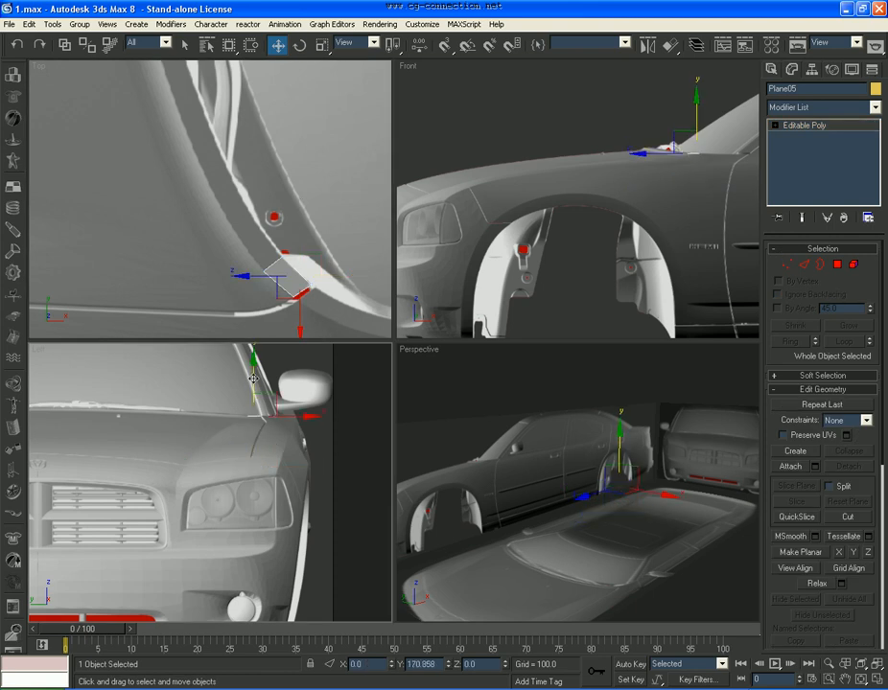
scroll(231, 479, up, 3)
middle_drag(638, 235, 491, 376)
scroll(585, 251, up, 5)
scroll(544, 359, up, 4)
middle_drag(576, 307, 576, 261)
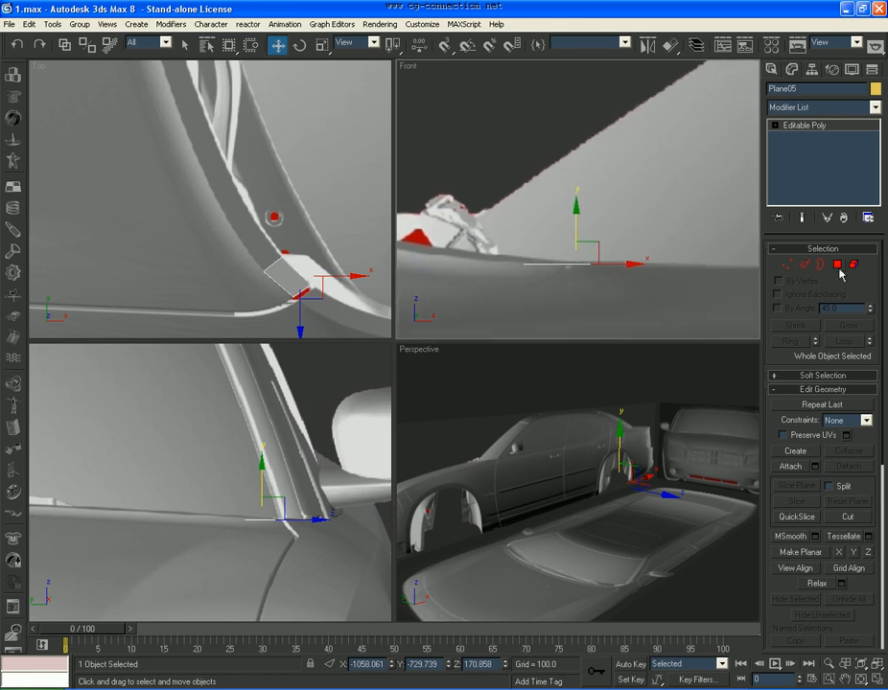
Adjust the heights of the plane's vertices so the polygon follows the hood surface in the front and left views
click(787, 265)
scroll(206, 494, up, 4)
drag(223, 205, 290, 285)
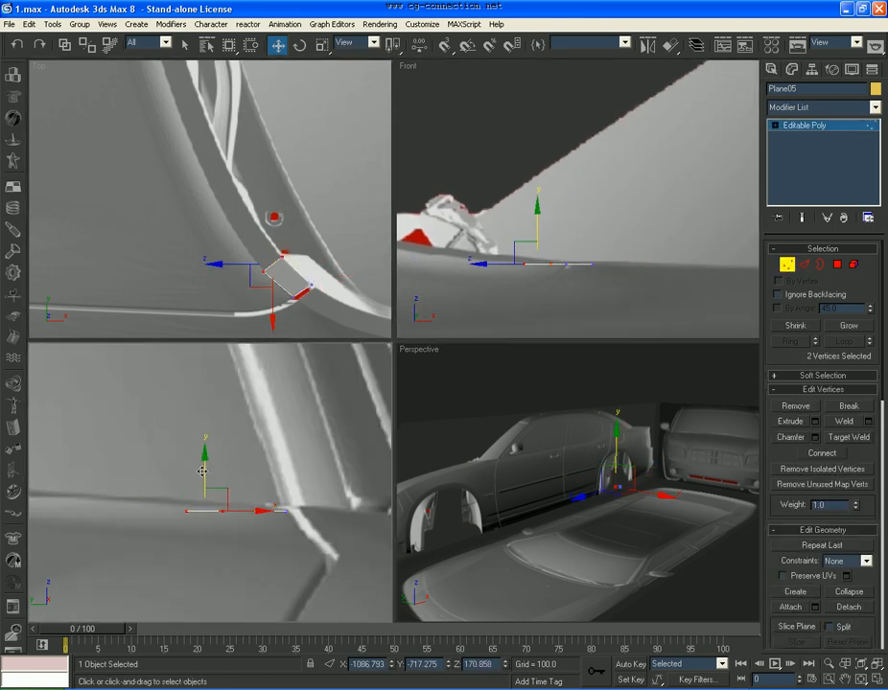
click(180, 496)
click(184, 499)
drag(319, 270, 285, 305)
scroll(580, 275, up, 2)
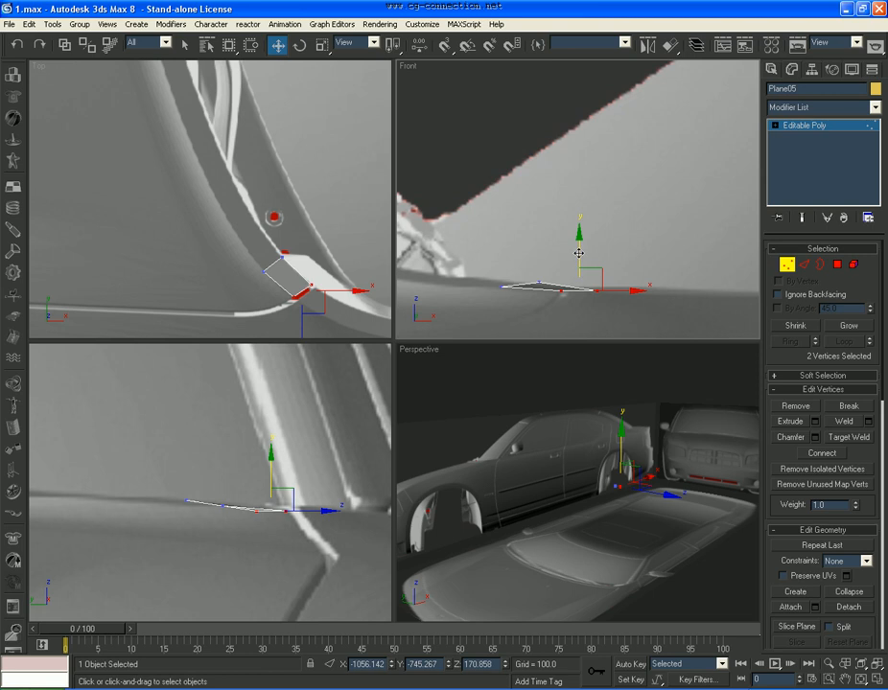
click(594, 287)
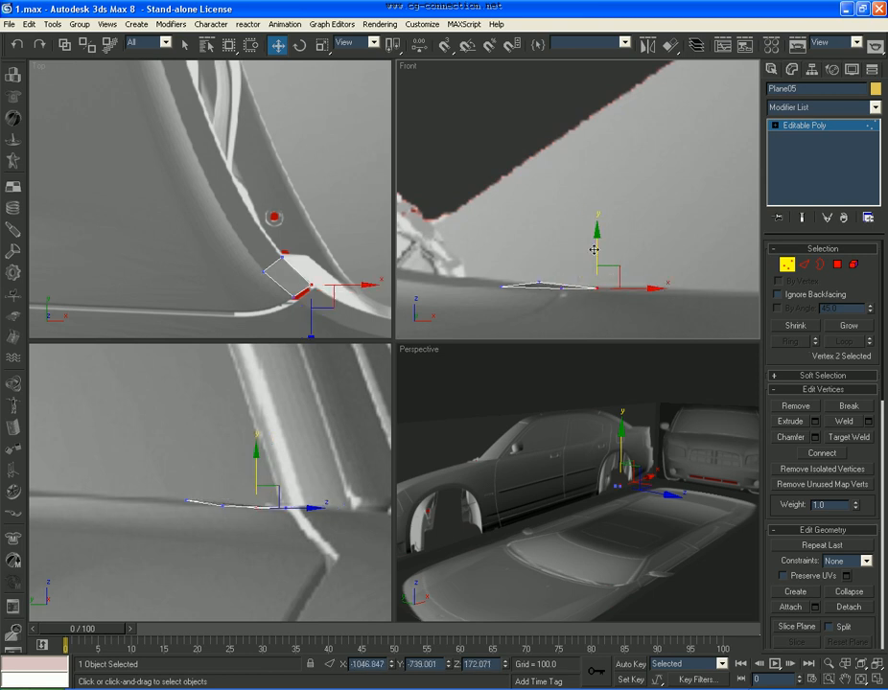
click(543, 271)
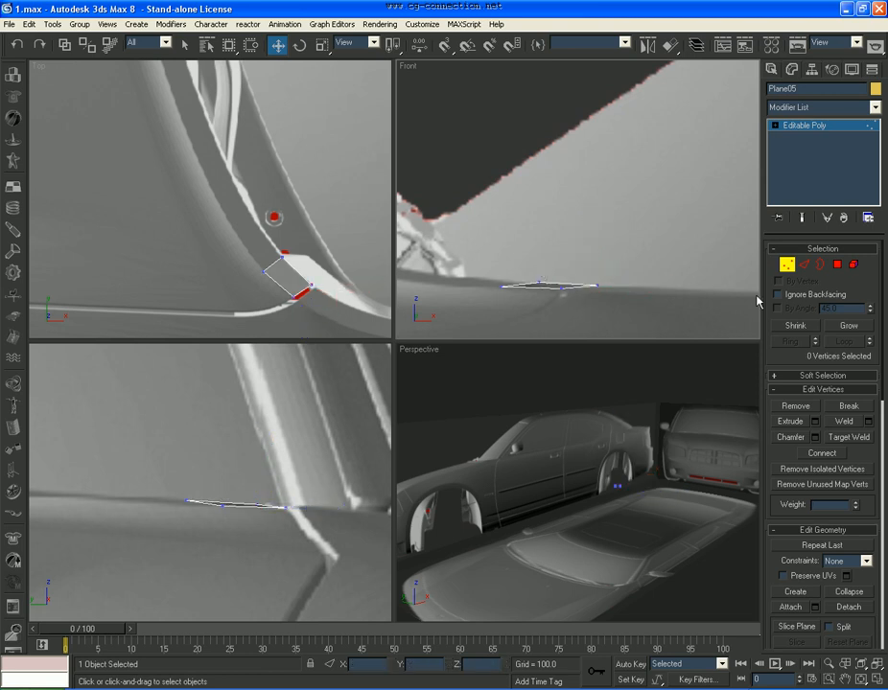
Extrude the plane's inner edge into three new segments following the hood's rear edge in the top view
click(804, 265)
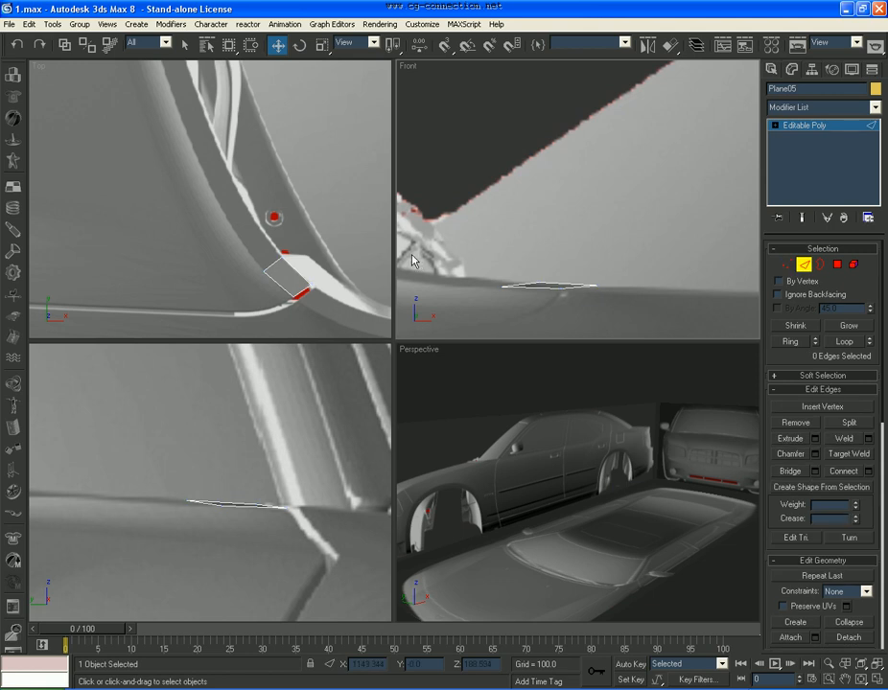
click(277, 264)
shift+drag(295, 250, 258, 201)
scroll(258, 201, down, 2)
middle_drag(258, 200, 286, 265)
shift+drag(274, 249, 255, 208)
scroll(255, 208, down, 2)
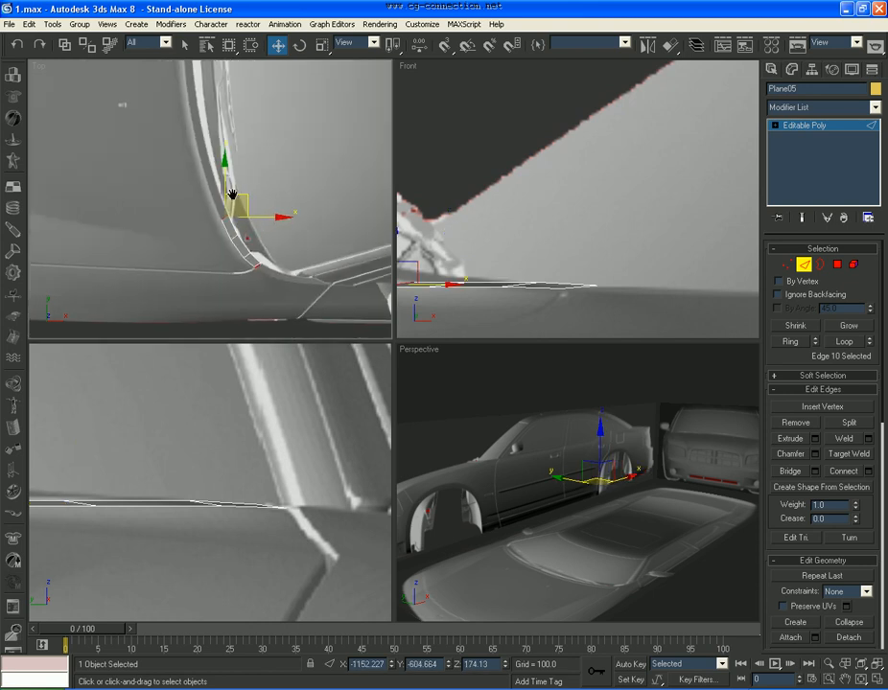
middle_drag(255, 208, 292, 253)
shift+drag(277, 247, 266, 217)
Align the strip's end edge with the hood's rear edge and extrude one more segment toward the car's centre
middle_drag(268, 245, 256, 213)
scroll(256, 214, up, 2)
drag(271, 176, 275, 182)
scroll(276, 183, down, 2)
middle_drag(275, 185, 274, 203)
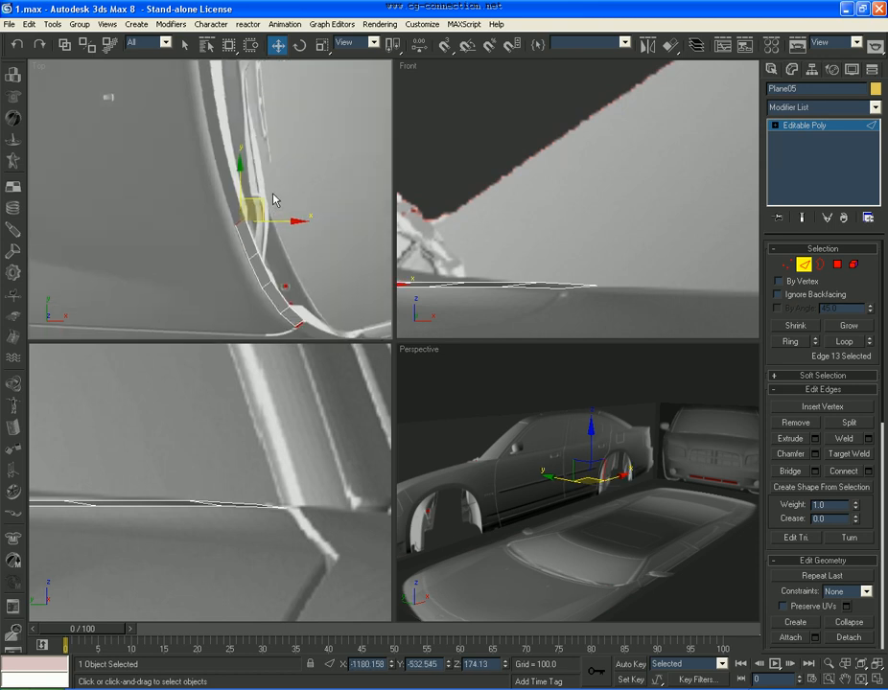
shift+drag(261, 200, 247, 166)
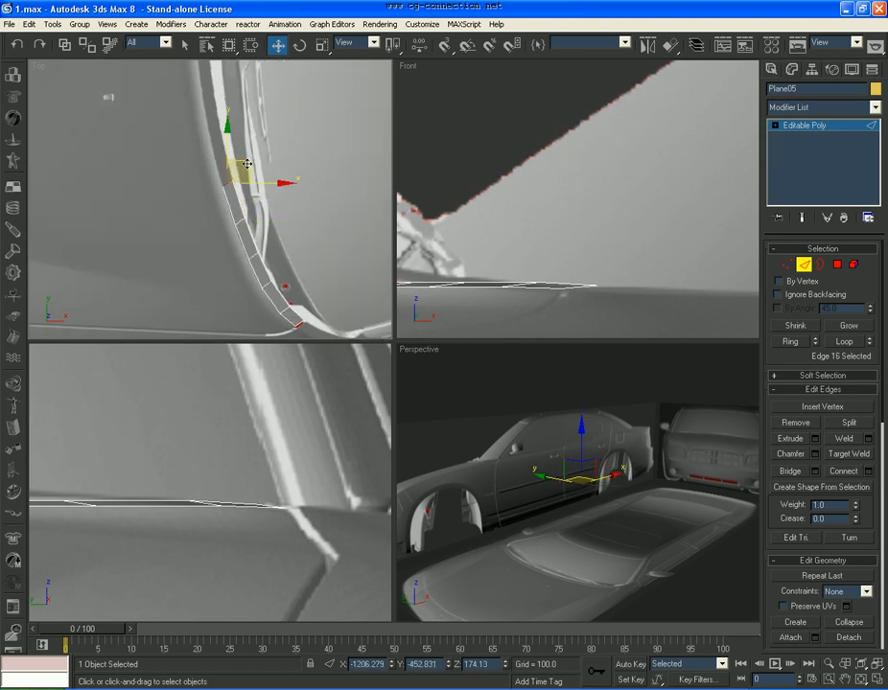
Continue extruding the strip's end edge along the hood's rear edge up to the car's centreline
middle_drag(247, 166, 262, 262)
shift+drag(262, 261, 237, 135)
middle_drag(238, 140, 251, 267)
shift+drag(251, 267, 246, 219)
scroll(247, 219, down, 1)
middle_drag(246, 219, 245, 238)
scroll(244, 238, up, 1)
shift+drag(245, 239, 244, 181)
Shift the strip's centreline edge slightly forward and raise it to the hood profile, at a Z of about 198
middle_click(556, 264)
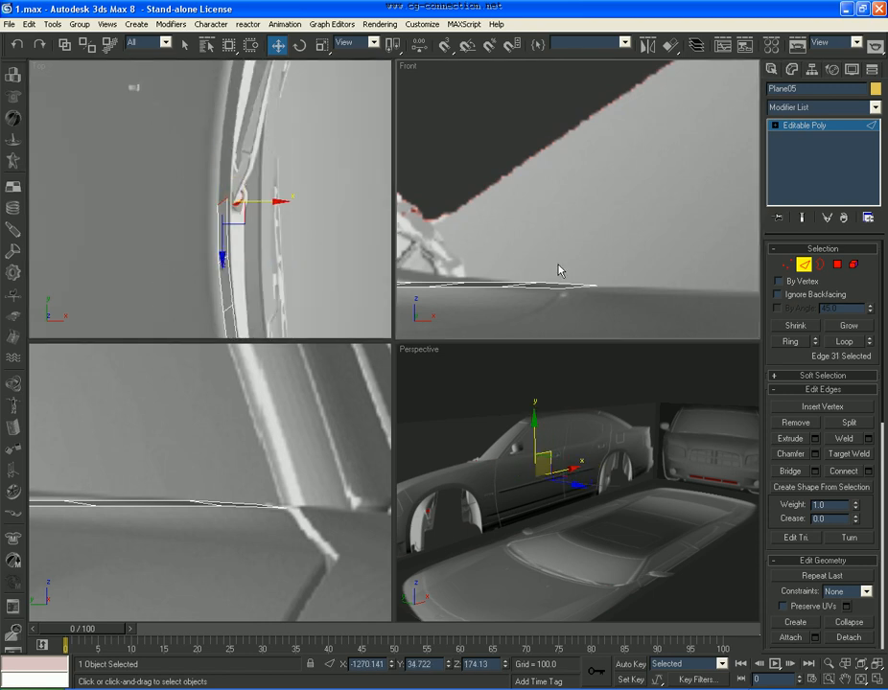
scroll(874, 518, down, 3)
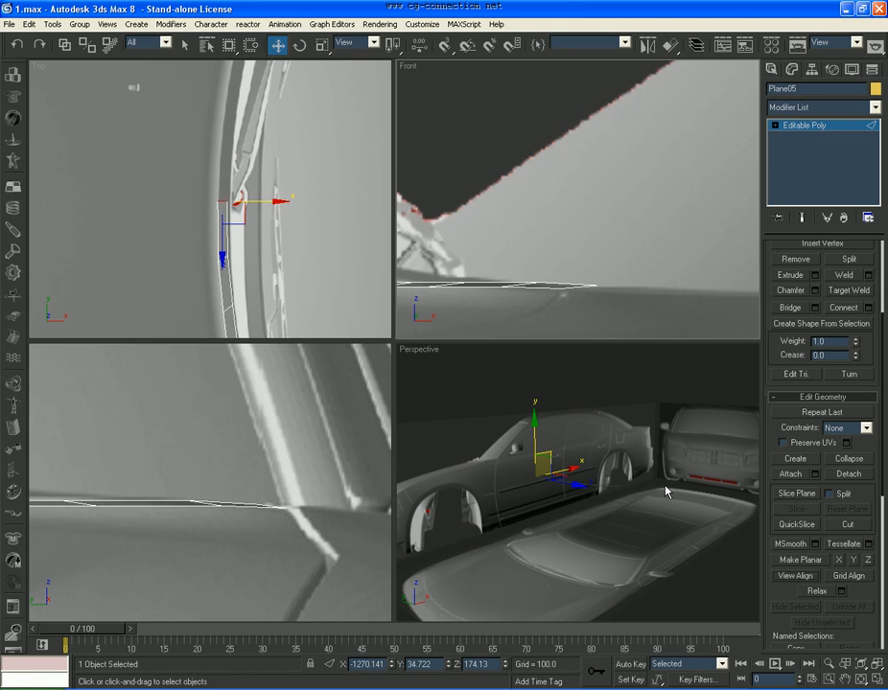
middle_click(281, 205)
drag(268, 202, 266, 202)
middle_drag(492, 254, 660, 259)
middle_drag(442, 230, 587, 234)
shift+drag(517, 233, 517, 188)
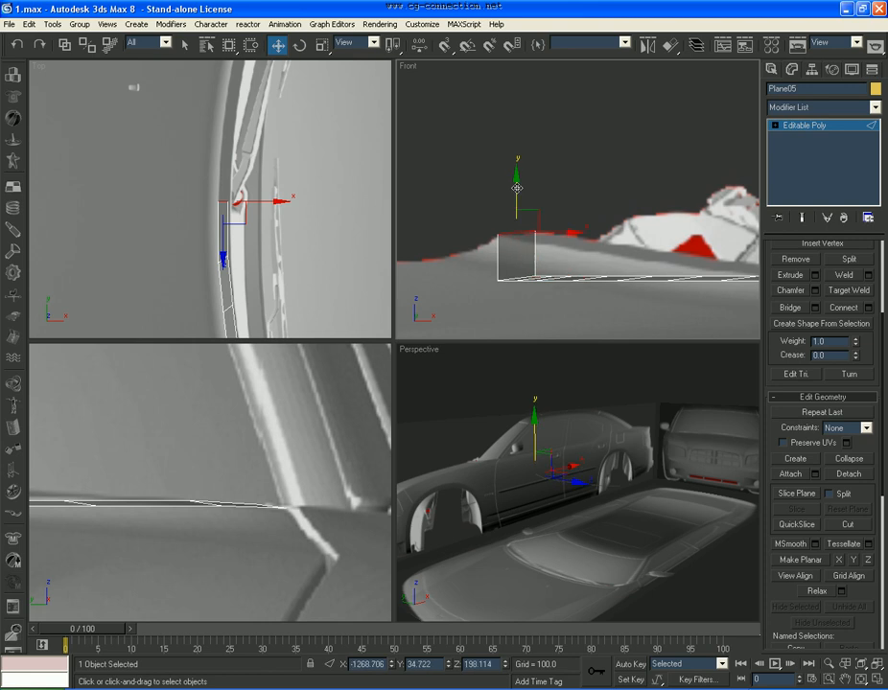
Move the vertices near the strip's centreline end in the top view to match the hood's rear contour
click(775, 127)
click(798, 138)
middle_drag(224, 204, 206, 176)
scroll(224, 178, up, 5)
drag(257, 127, 206, 285)
drag(263, 204, 266, 204)
click(177, 320)
drag(192, 320, 195, 319)
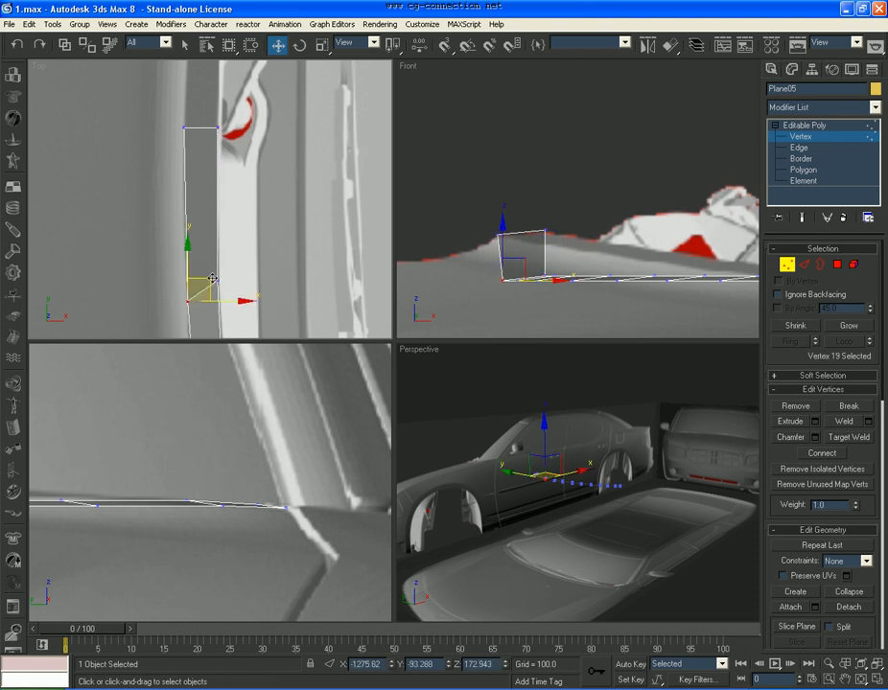
drag(211, 255, 210, 257)
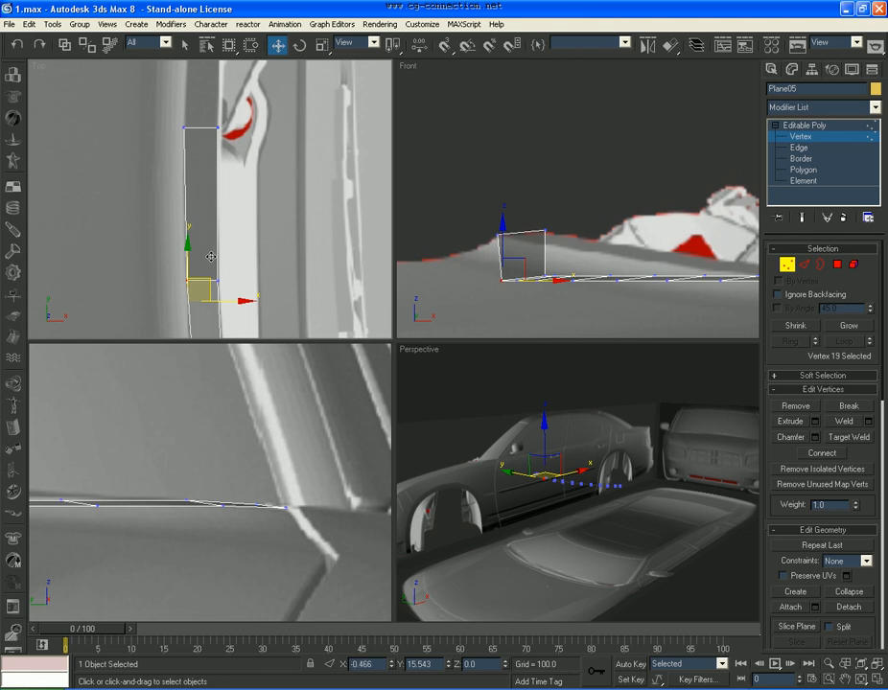
click(236, 257)
Align the remaining vertices along the strip with the hood's rear contour in the top view, working toward the corner
middle_drag(240, 299, 235, 143)
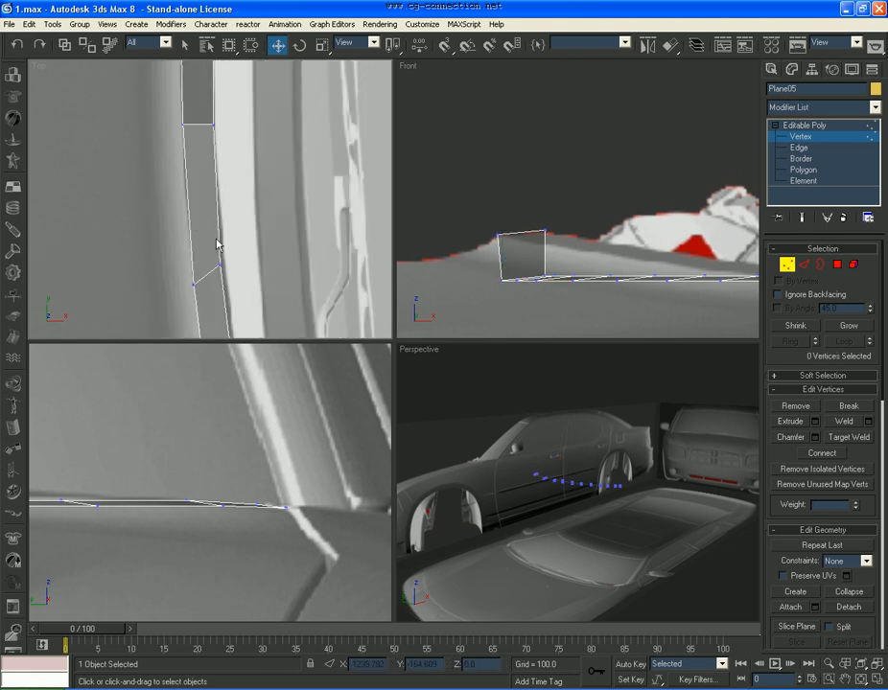
click(221, 264)
drag(250, 266, 253, 266)
drag(194, 305, 215, 250)
middle_drag(217, 273, 213, 110)
mouse_move(243, 204)
mouse_down()
mouse_move(216, 231)
mouse_move(263, 211)
mouse_move(256, 219)
mouse_up()
click(206, 237)
middle_drag(235, 283, 227, 143)
click(252, 206)
click(223, 225)
drag(245, 202, 245, 192)
middle_drag(274, 254, 227, 132)
click(247, 201)
scroll(247, 230, down, 3)
scroll(234, 161, down, 2)
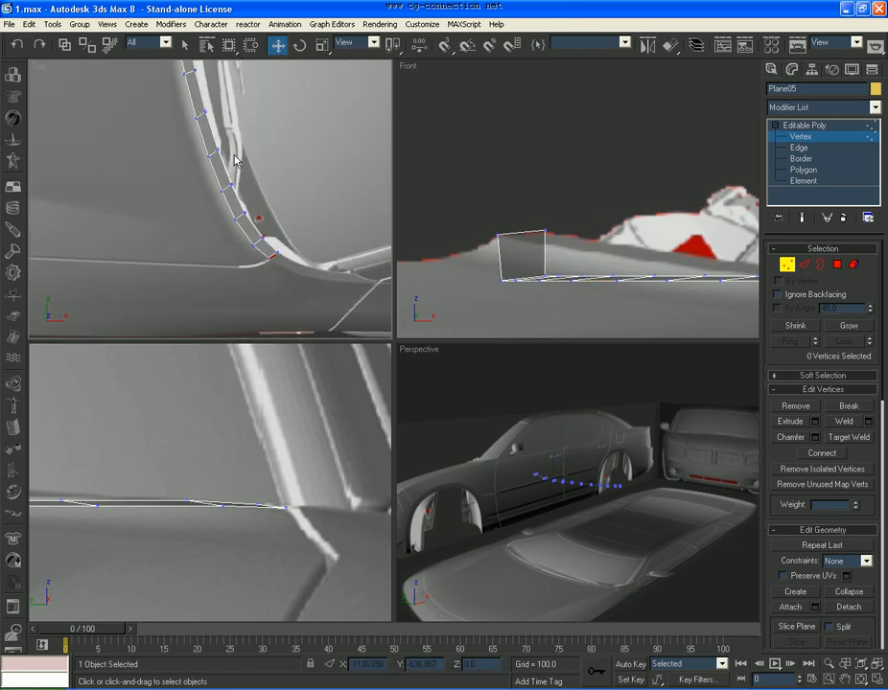
Raise the three vertex pairs beside the strip's centreline end onto the hood surface in the left view
middle_drag(199, 489, 341, 504)
scroll(268, 505, up, 3)
drag(256, 502, 224, 540)
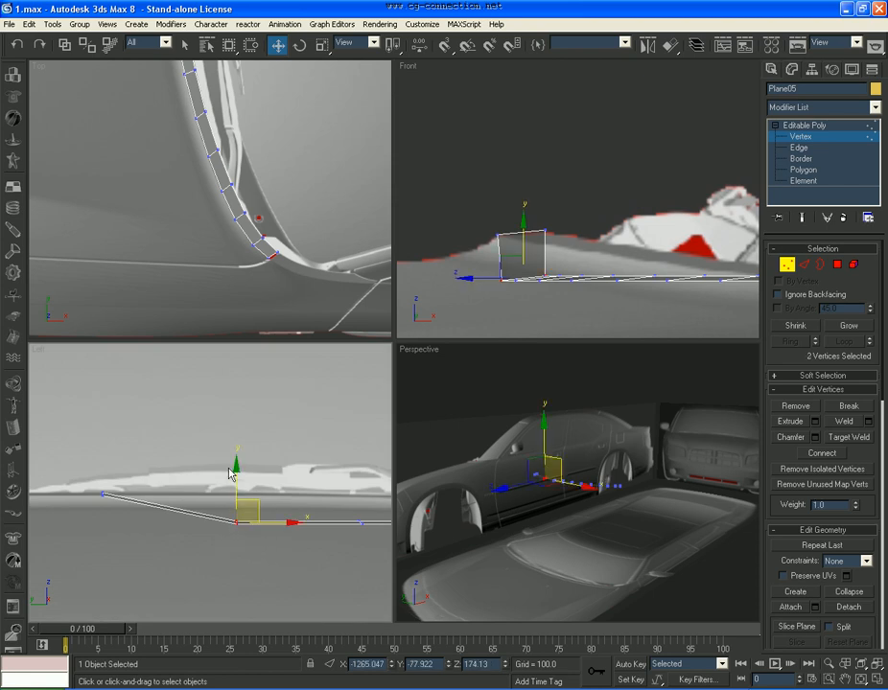
drag(235, 477, 236, 439)
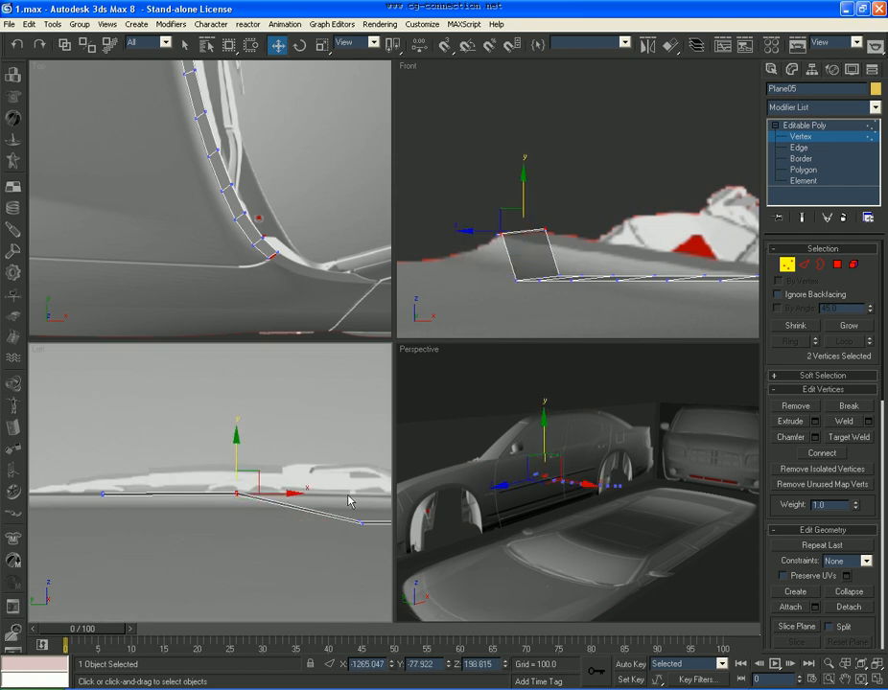
middle_drag(349, 498, 269, 499)
drag(268, 501, 231, 535)
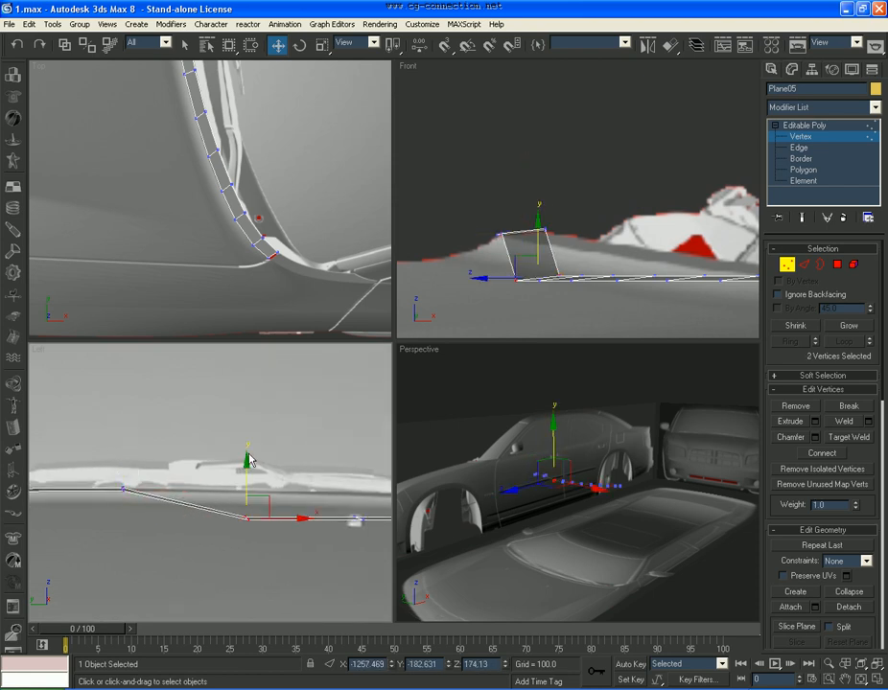
drag(247, 473, 247, 443)
middle_drag(386, 504, 254, 496)
drag(251, 496, 215, 527)
drag(227, 468, 231, 444)
Raise the three vertex pairs along the middle of the strip to follow the hood's curve in the left view
middle_drag(287, 476, 114, 475)
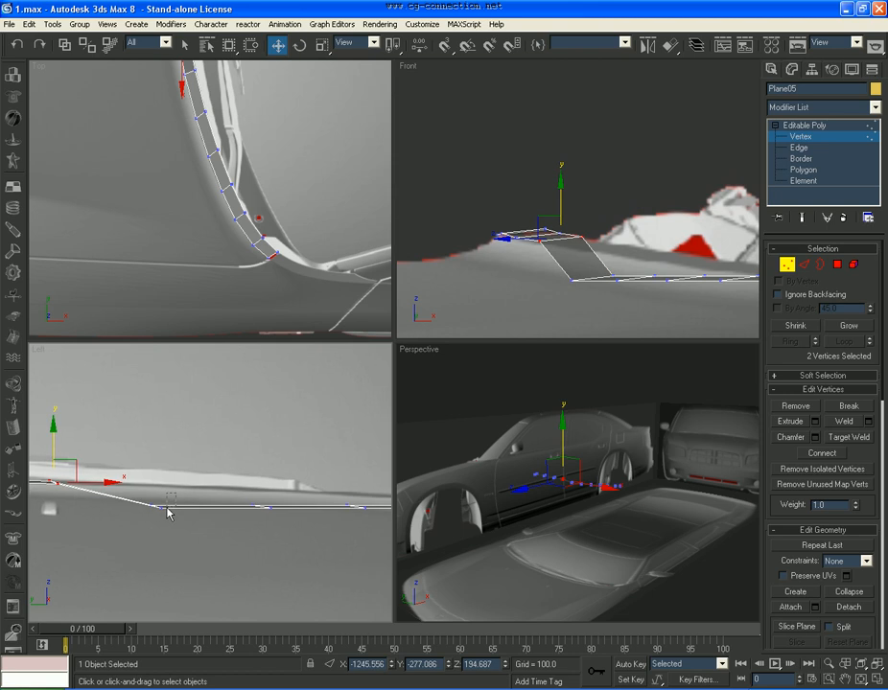
drag(177, 495, 123, 534)
drag(156, 465, 158, 445)
middle_drag(283, 497, 209, 485)
drag(211, 484, 153, 523)
drag(191, 465, 193, 447)
middle_drag(254, 502, 175, 500)
drag(203, 474, 205, 495)
drag(191, 453, 194, 437)
Raise the last two vertex pairs near the windshield corner so the strip meets the hood line smoothly
middle_drag(317, 466, 193, 467)
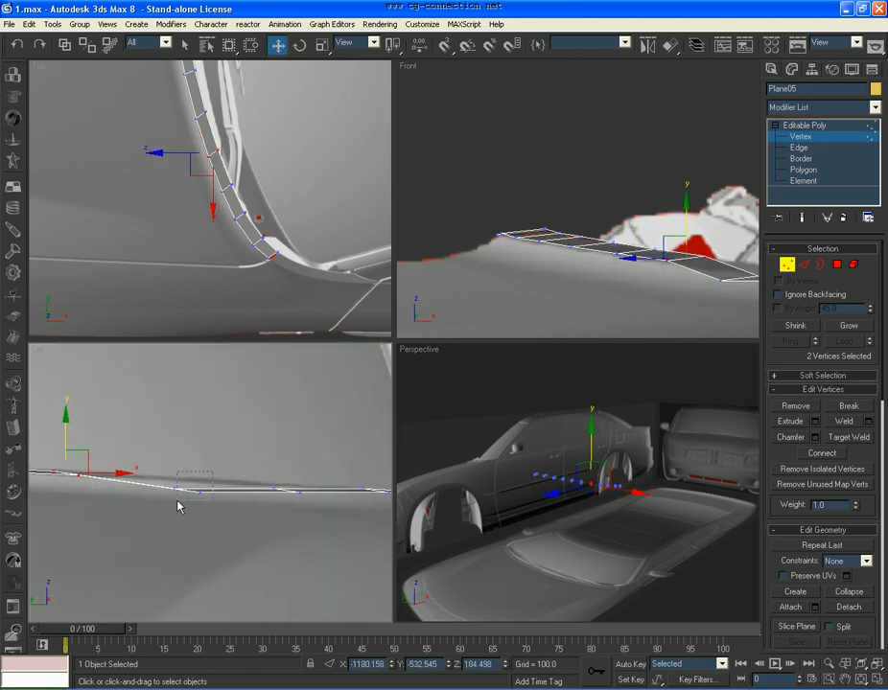
drag(214, 478, 142, 511)
drag(185, 444, 188, 435)
middle_drag(307, 474, 237, 473)
drag(183, 509, 183, 509)
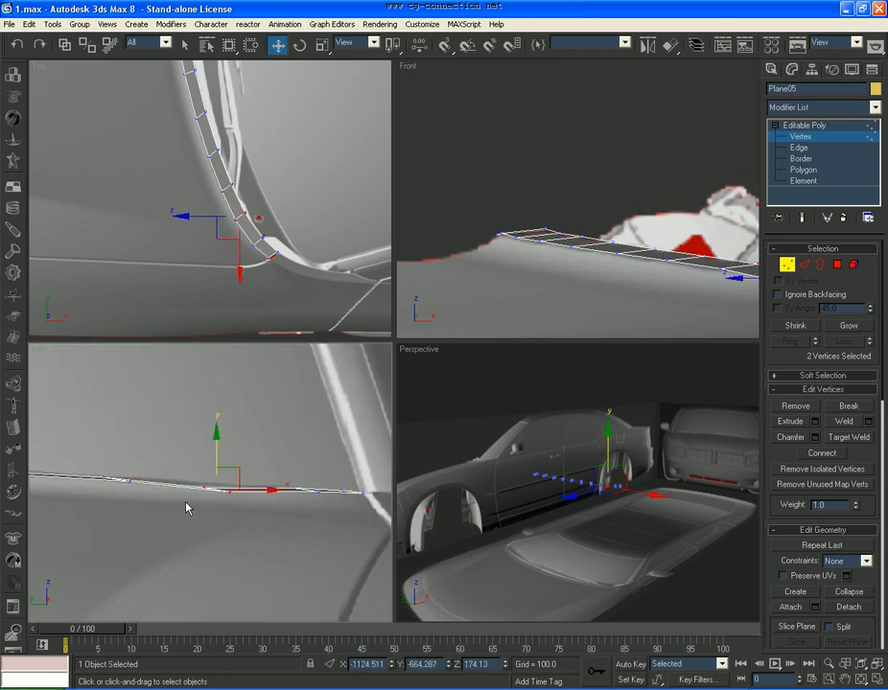
click(360, 306)
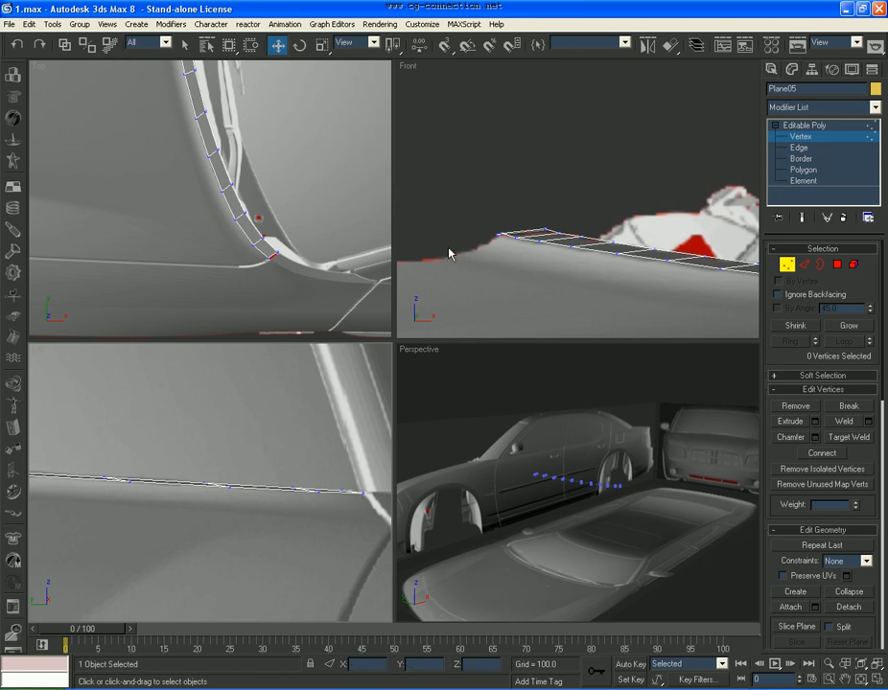
Select the edge loop on the strip's hood-facing side and extrude it about 26 units toward the car's front
click(798, 149)
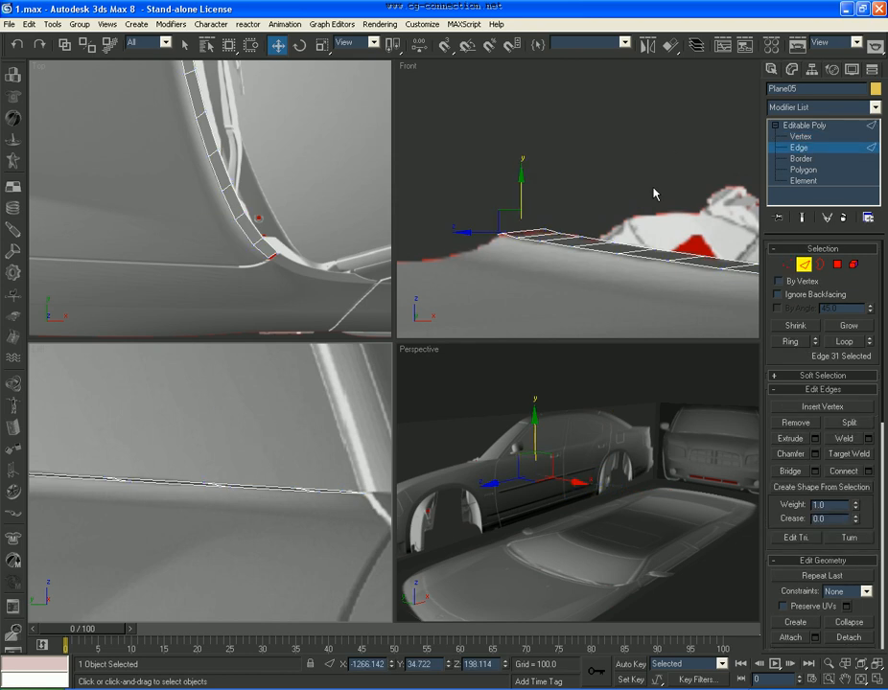
click(605, 252)
scroll(196, 196, up, 4)
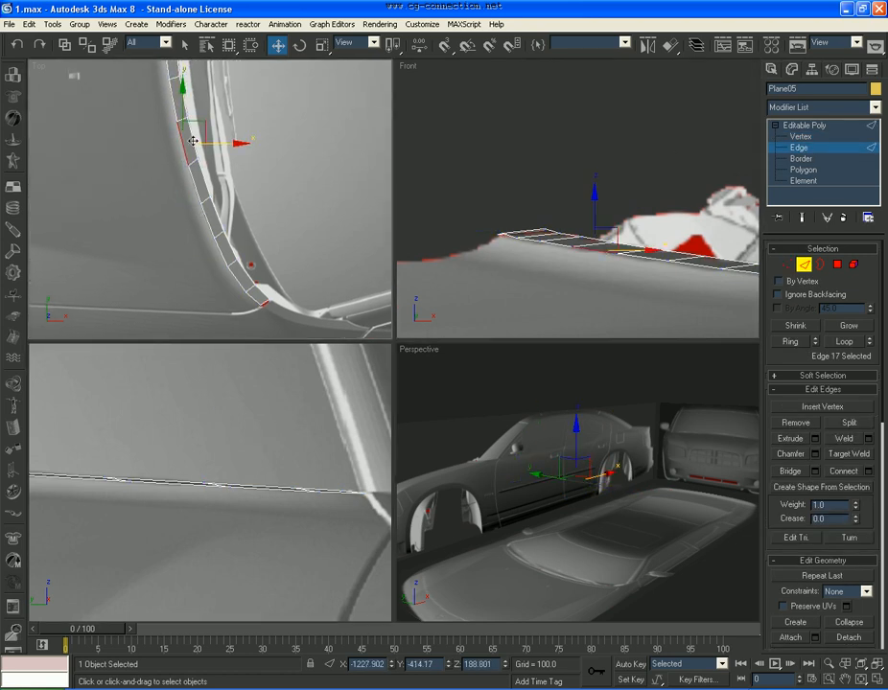
scroll(195, 196, down, 2)
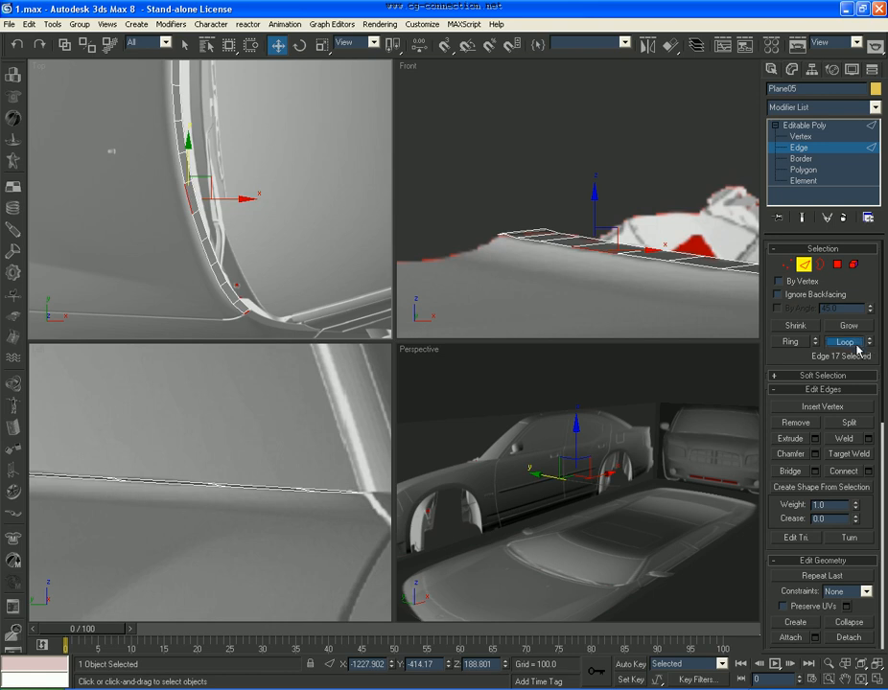
click(843, 342)
scroll(212, 278, up, 2)
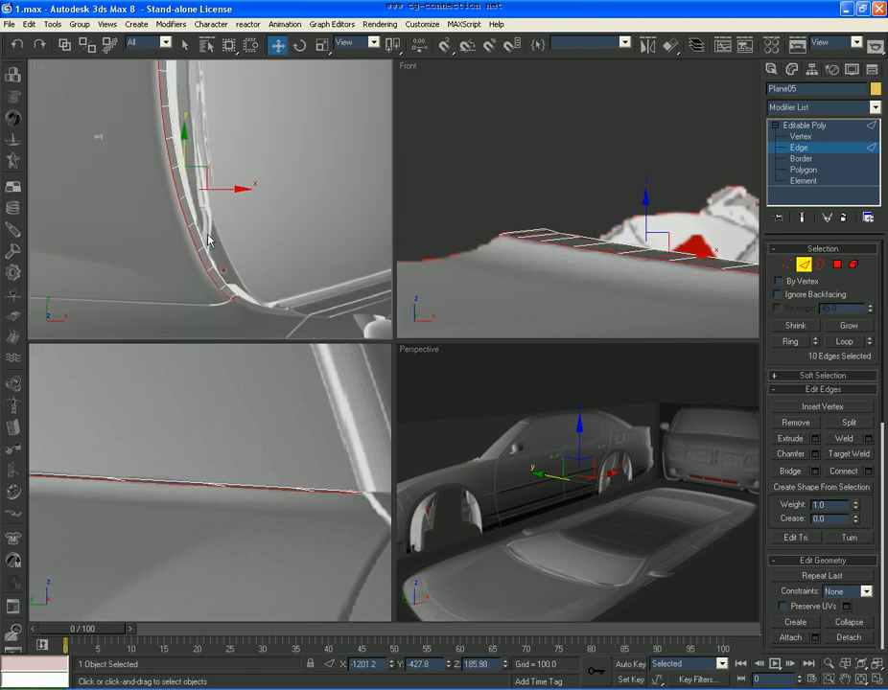
drag(217, 191, 212, 190)
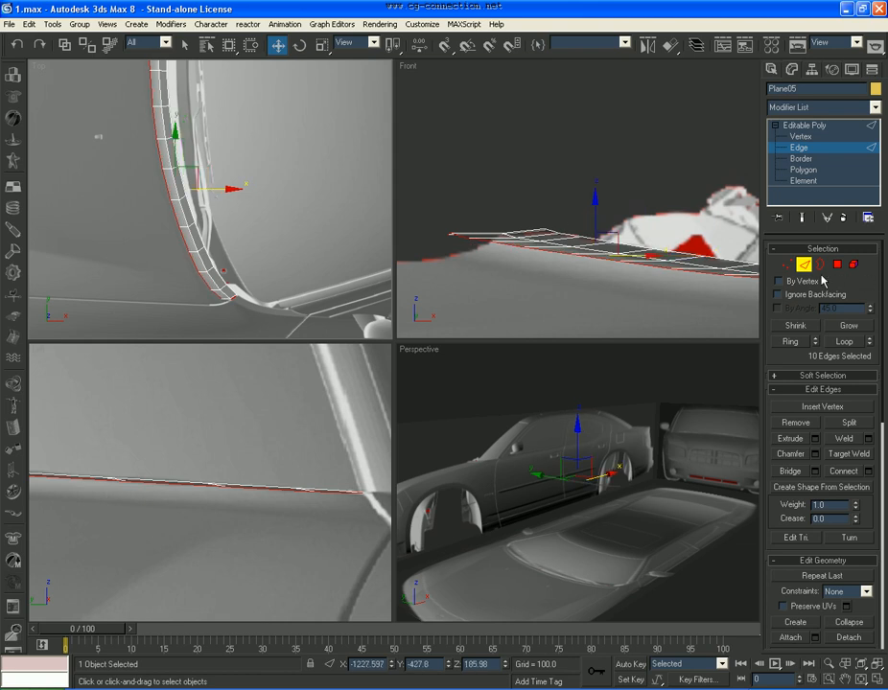
Adjust the newly extruded row's vertices in the top view, moving the end vertex to the hood's panel line near the windshield corner
key(1)
scroll(153, 216, up, 4)
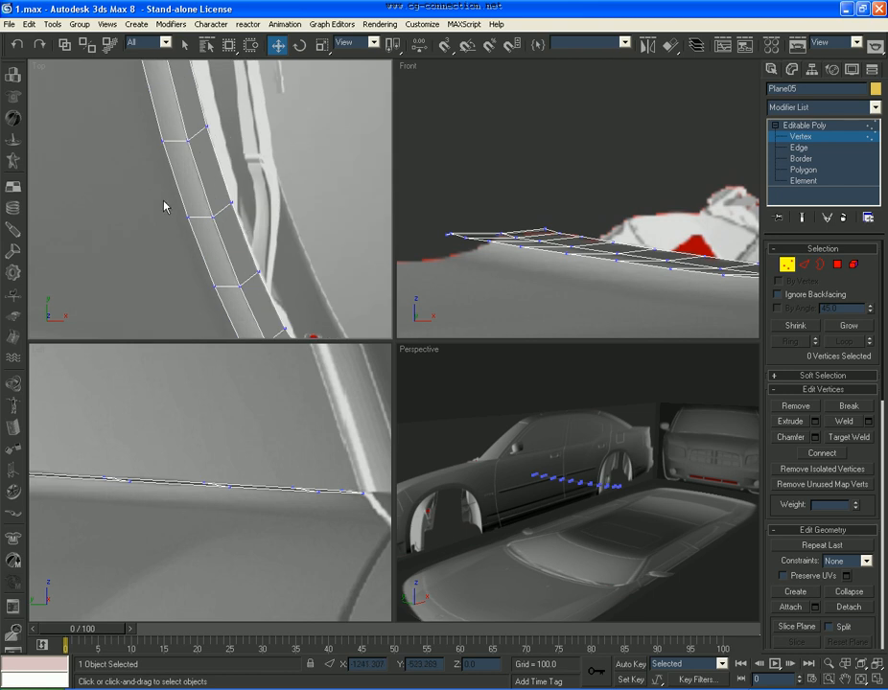
drag(211, 232, 234, 217)
click(240, 232)
scroll(237, 230, down, 4)
middle_drag(217, 191, 216, 223)
scroll(216, 222, down, 2)
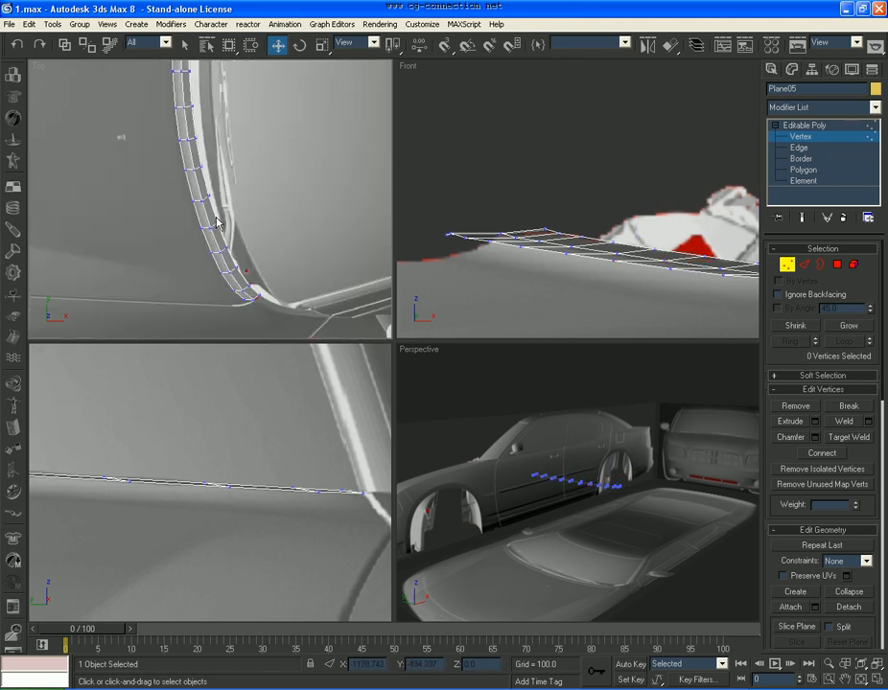
middle_drag(232, 277, 200, 206)
scroll(201, 206, up, 5)
middle_drag(203, 269, 214, 247)
click(209, 257)
drag(230, 253, 171, 242)
click(189, 250)
scroll(189, 251, down, 3)
middle_drag(190, 242, 205, 295)
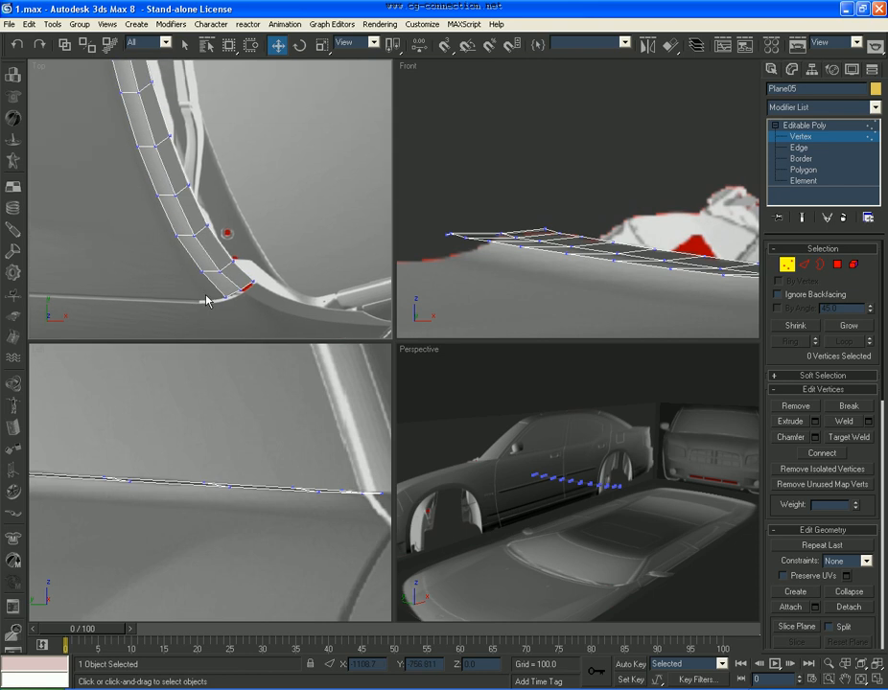
Lower the strip's outer edge loop about 13 units toward the hood surface in the front view
click(810, 266)
shift+drag(536, 202, 534, 213)
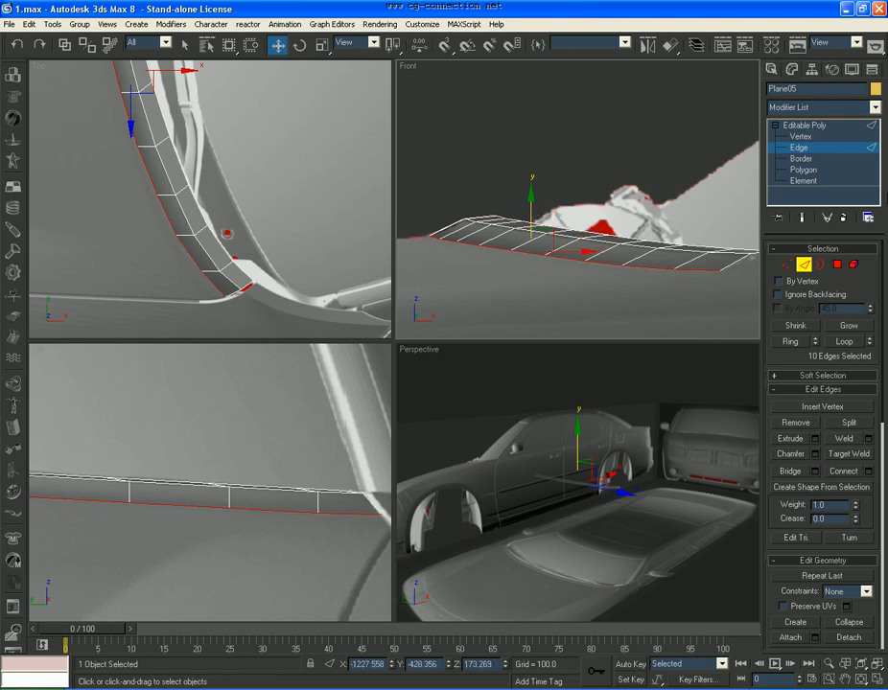
Raise the lowered row's three vertices nearest the car's centreline by about 1 to 2 units in the left view
click(812, 137)
middle_drag(114, 188, 161, 359)
scroll(150, 481, down, 5)
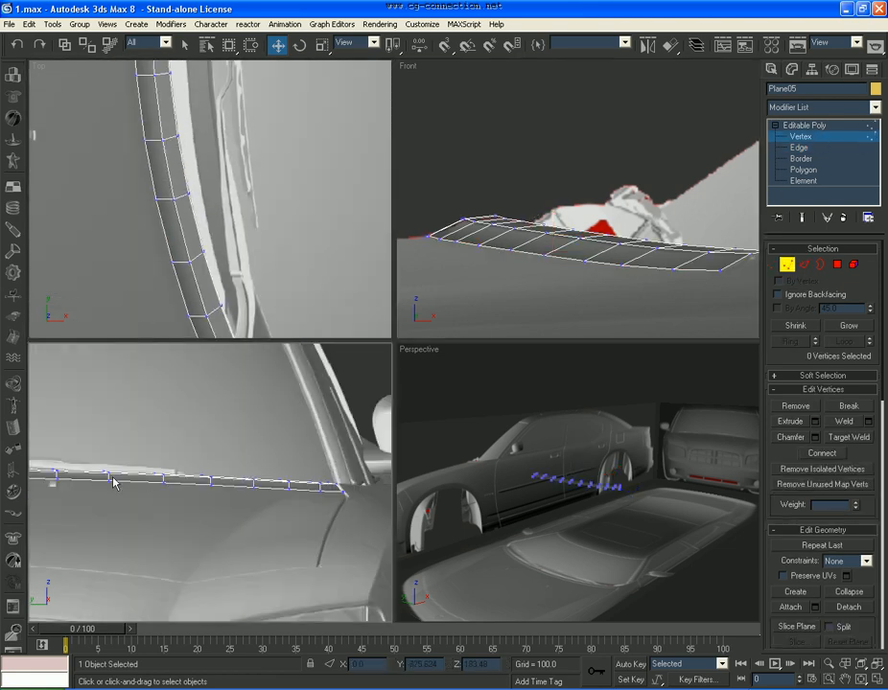
scroll(68, 479, up, 3)
middle_drag(59, 476, 161, 476)
scroll(233, 494, up, 5)
click(68, 488)
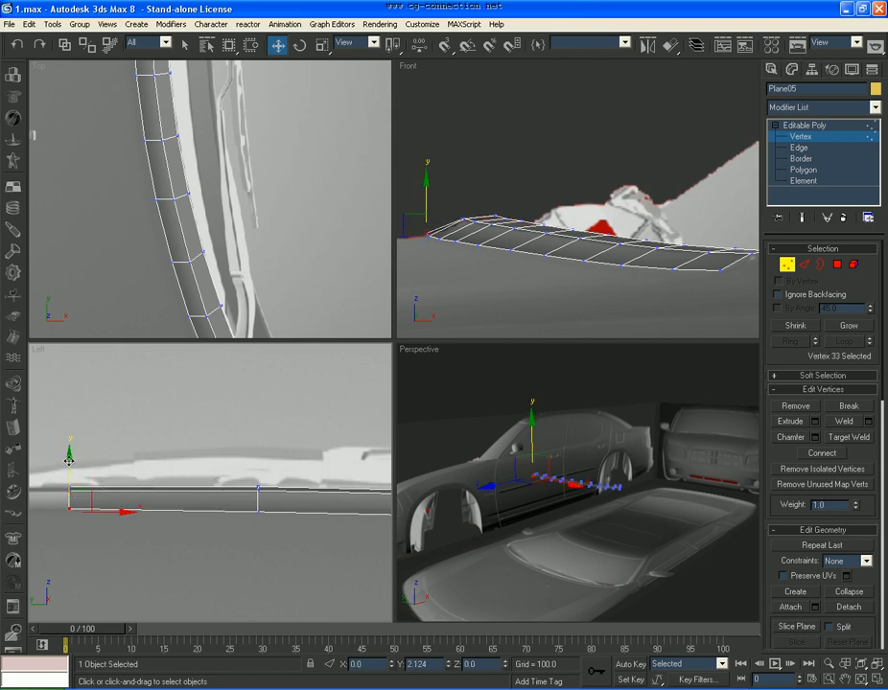
click(133, 452)
scroll(200, 475, down, 5)
scroll(201, 476, up, 3)
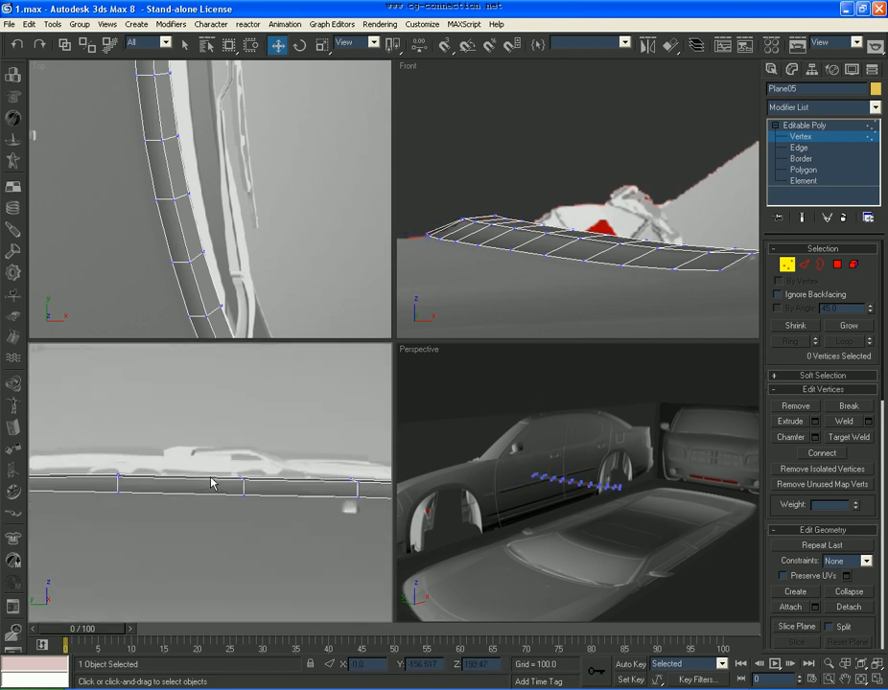
click(243, 492)
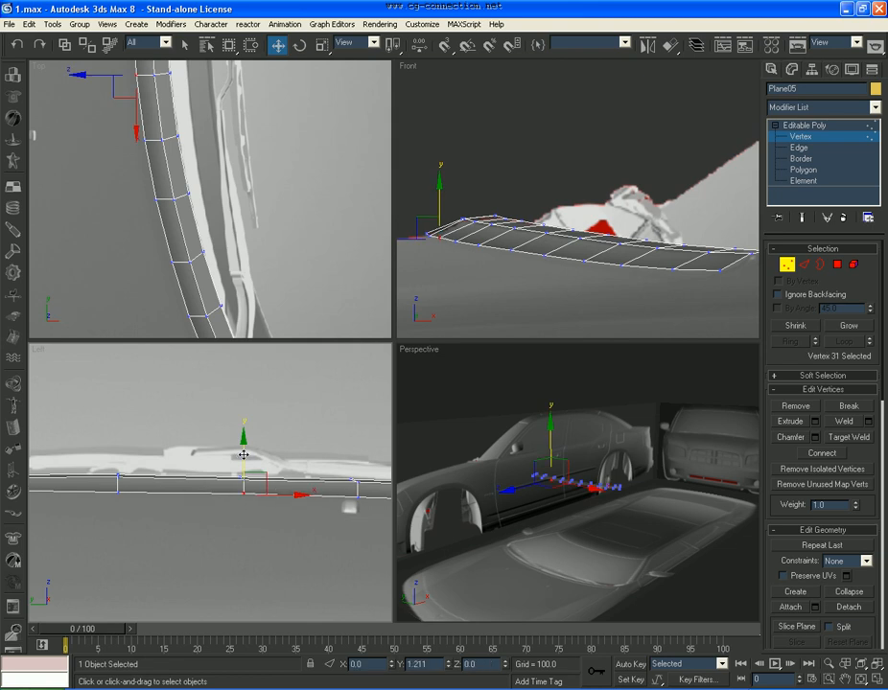
click(119, 489)
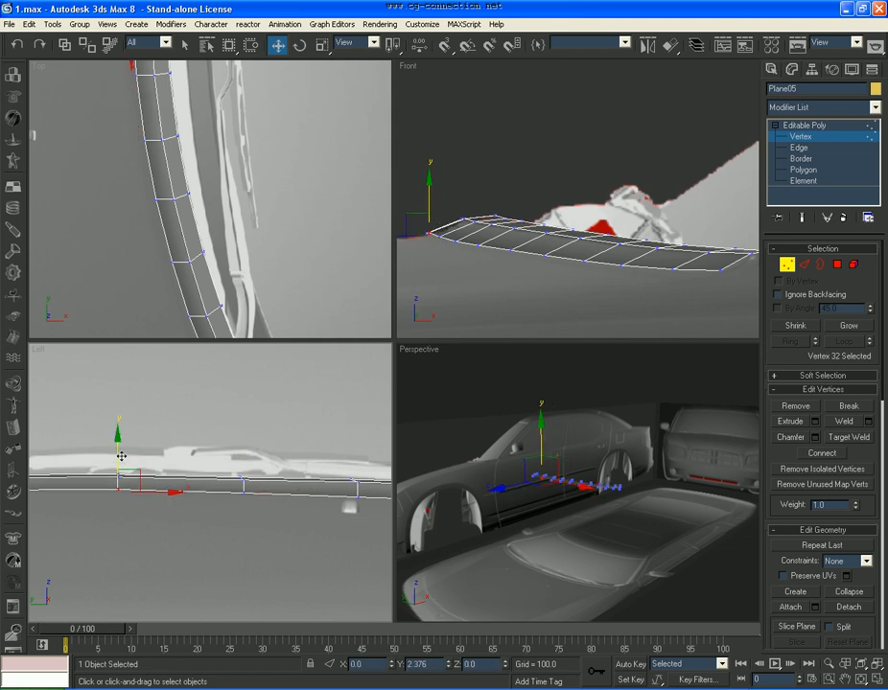
drag(122, 458, 122, 458)
click(327, 509)
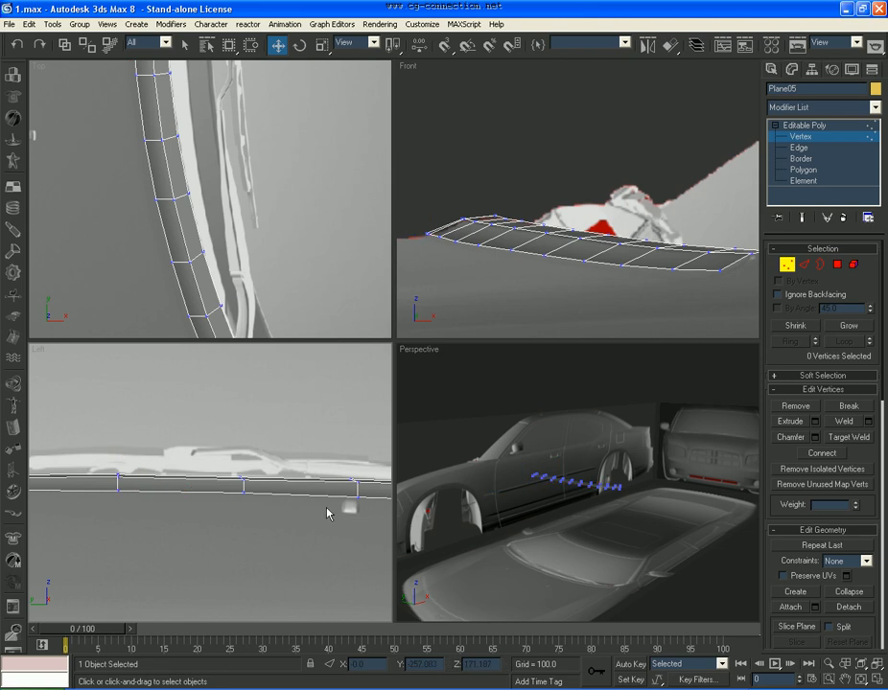
Raise the three vertices along the middle of the lowered row slightly to follow the hood's curve in the left view
middle_drag(338, 509, 228, 507)
click(237, 496)
drag(236, 455, 242, 453)
click(340, 497)
drag(340, 465, 340, 461)
middle_drag(351, 487, 170, 490)
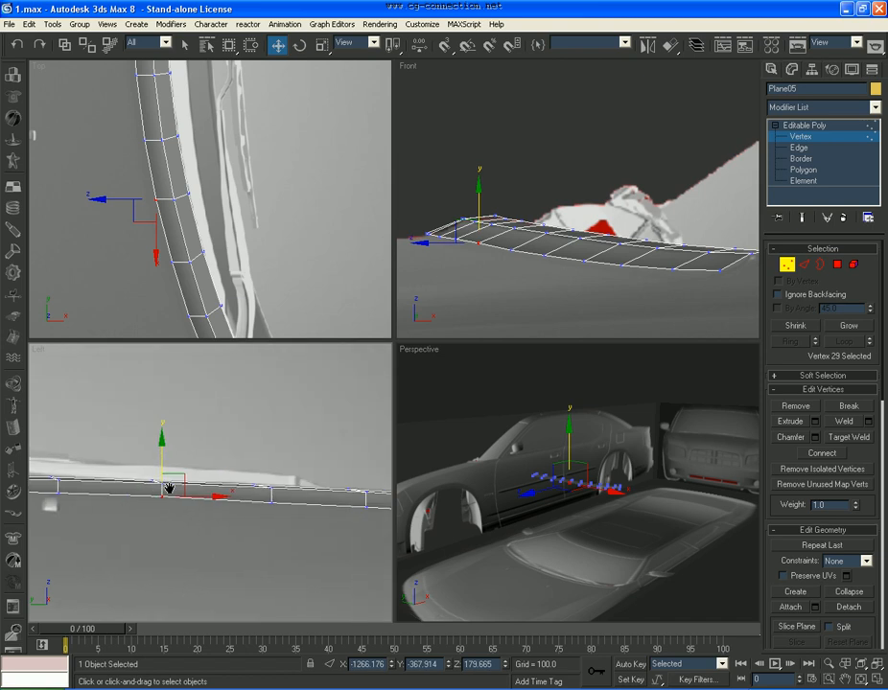
click(271, 500)
drag(270, 472, 271, 468)
Raise the lowered row's remaining vertices before the windshield-corner end so the edge runs smoothly along the hood
middle_drag(374, 479, 236, 477)
click(226, 477)
drag(227, 439, 226, 437)
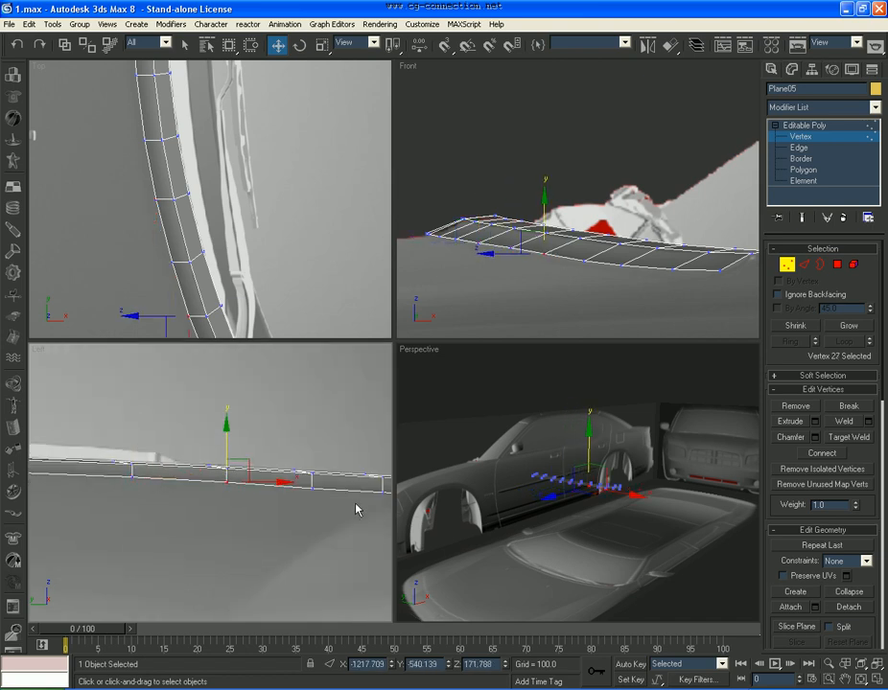
click(312, 477)
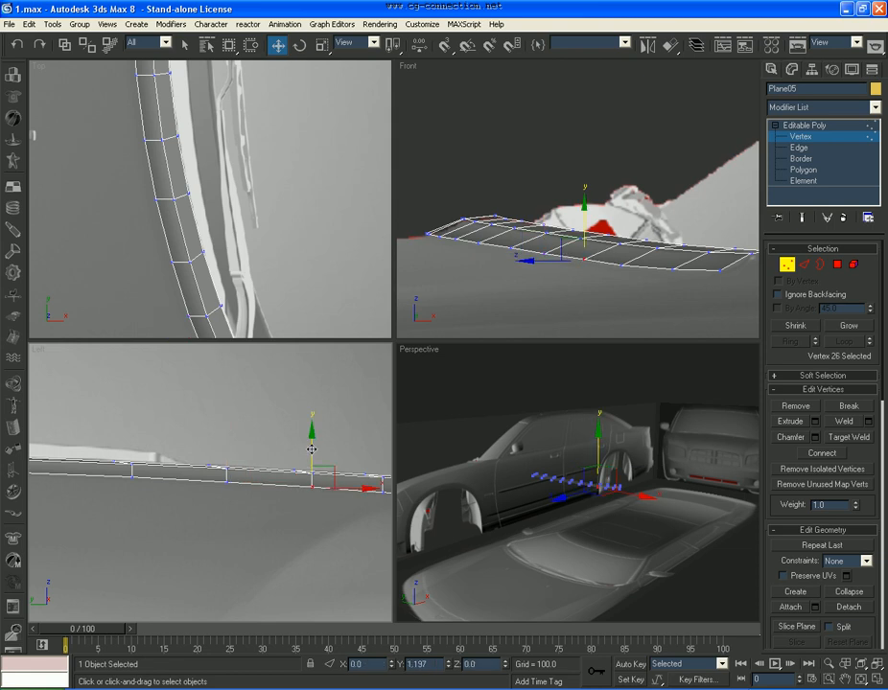
middle_drag(377, 474, 237, 473)
click(243, 474)
drag(245, 443, 244, 440)
click(319, 467)
scroll(324, 479, up, 3)
middle_drag(324, 480, 214, 478)
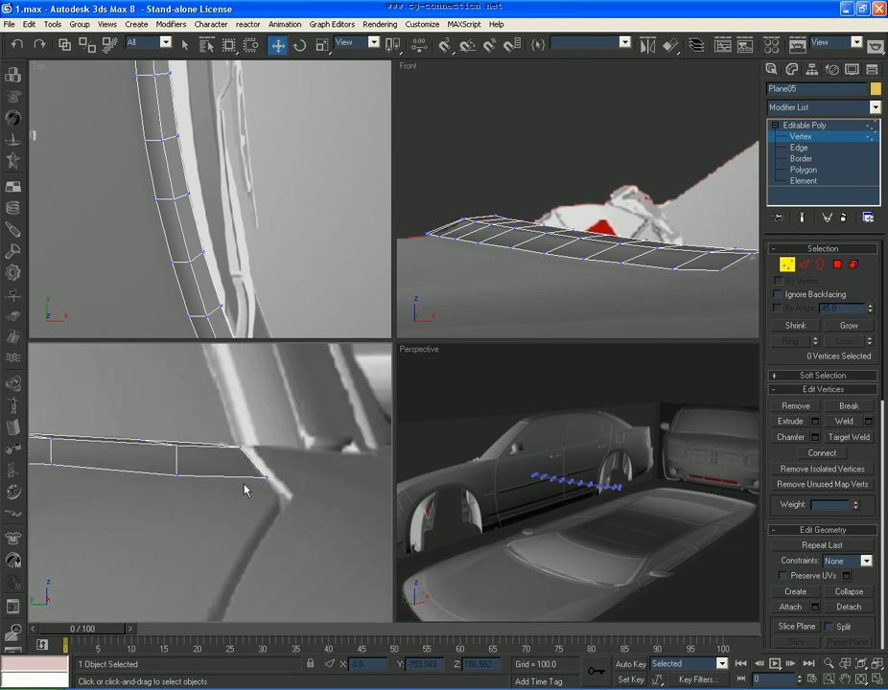
click(180, 476)
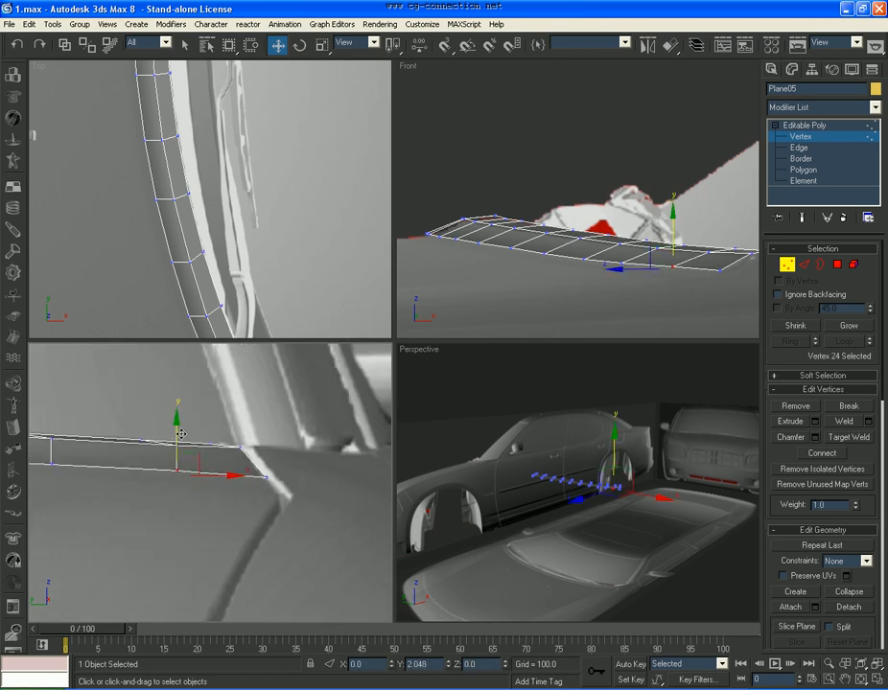
click(616, 313)
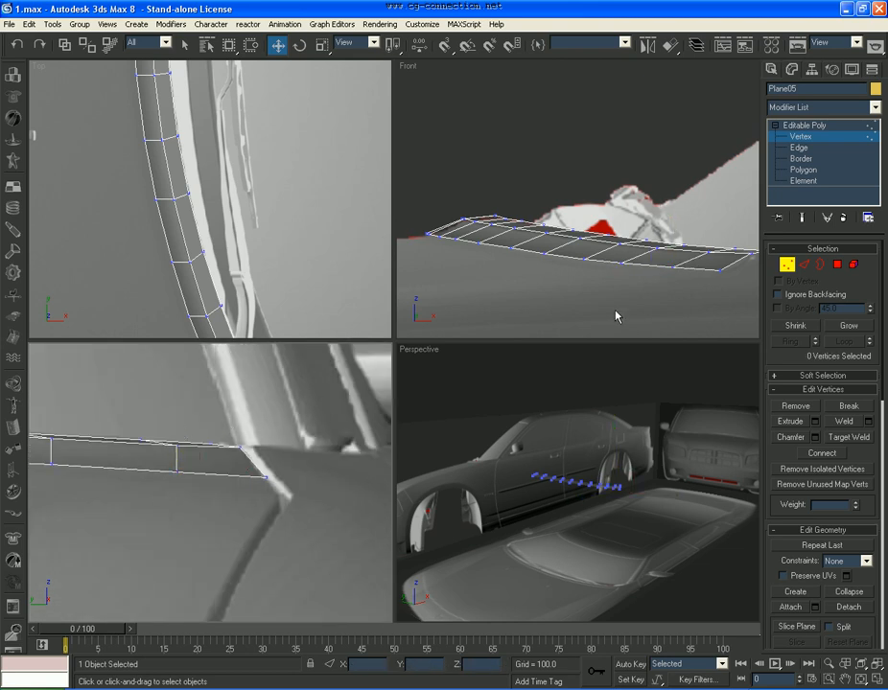
middle_drag(690, 281, 678, 257)
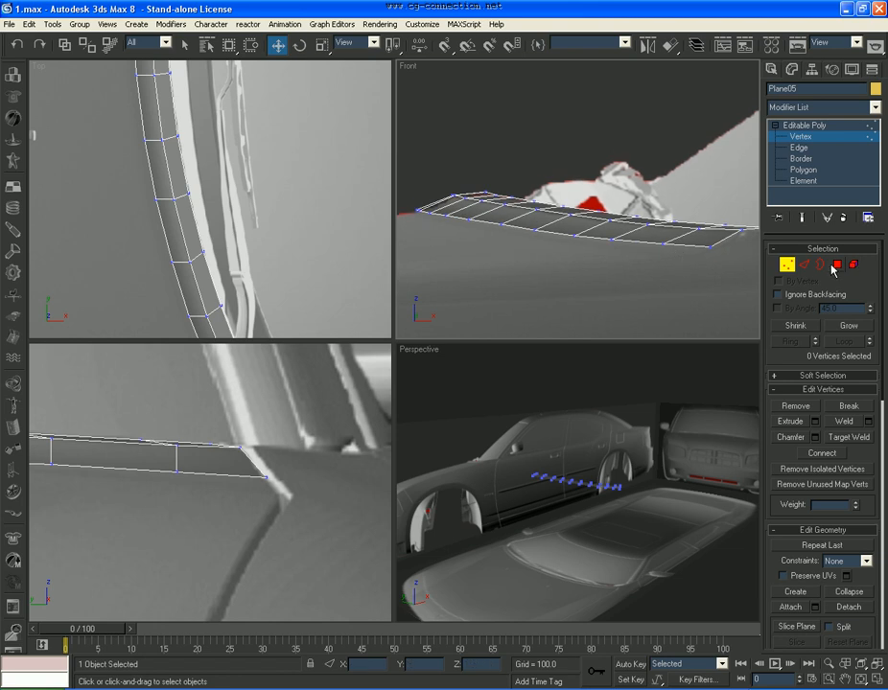
click(803, 264)
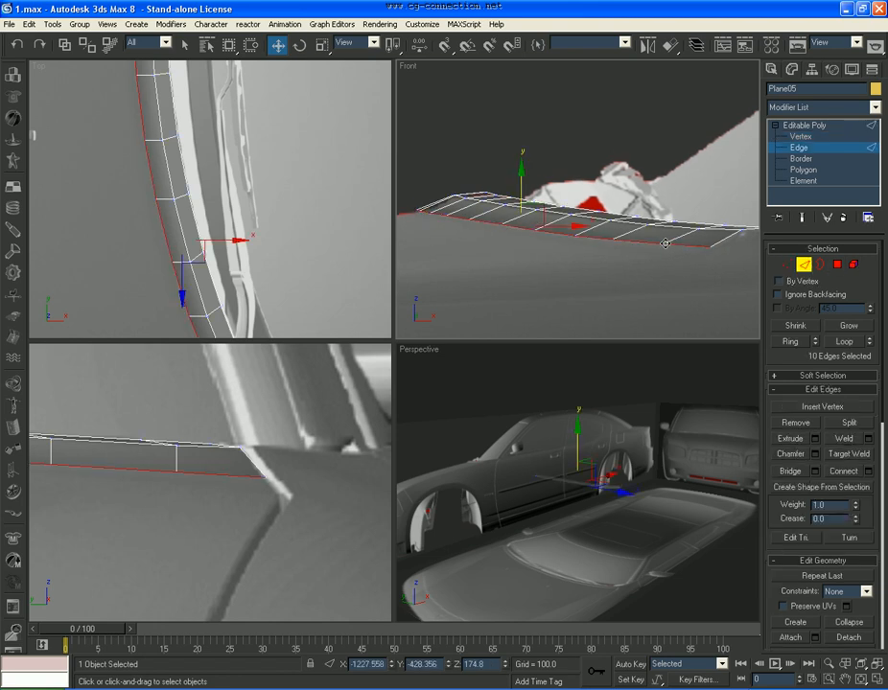
click(815, 455)
text(8)
key(Return)
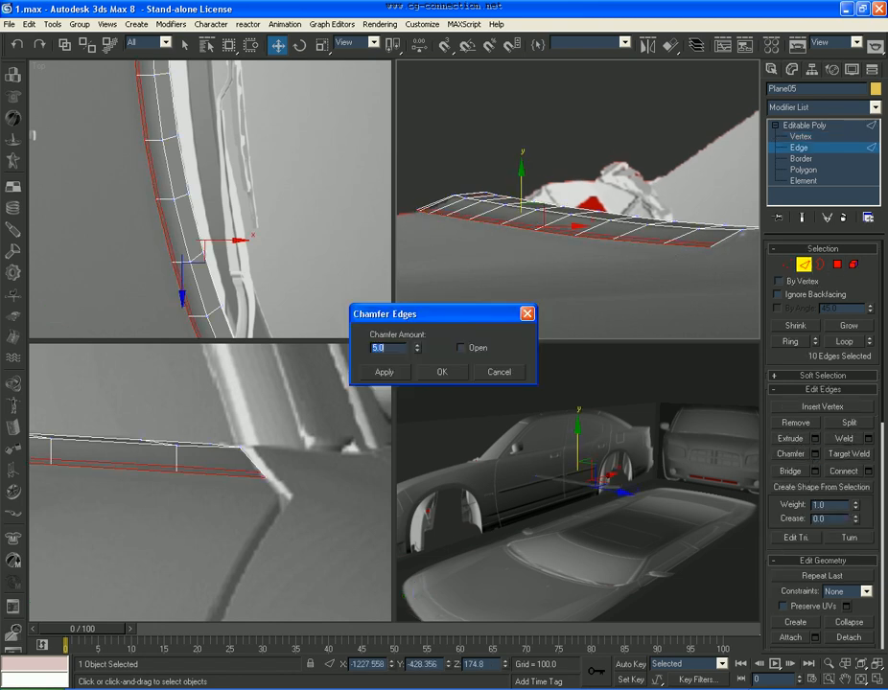
text(10)
key(Return)
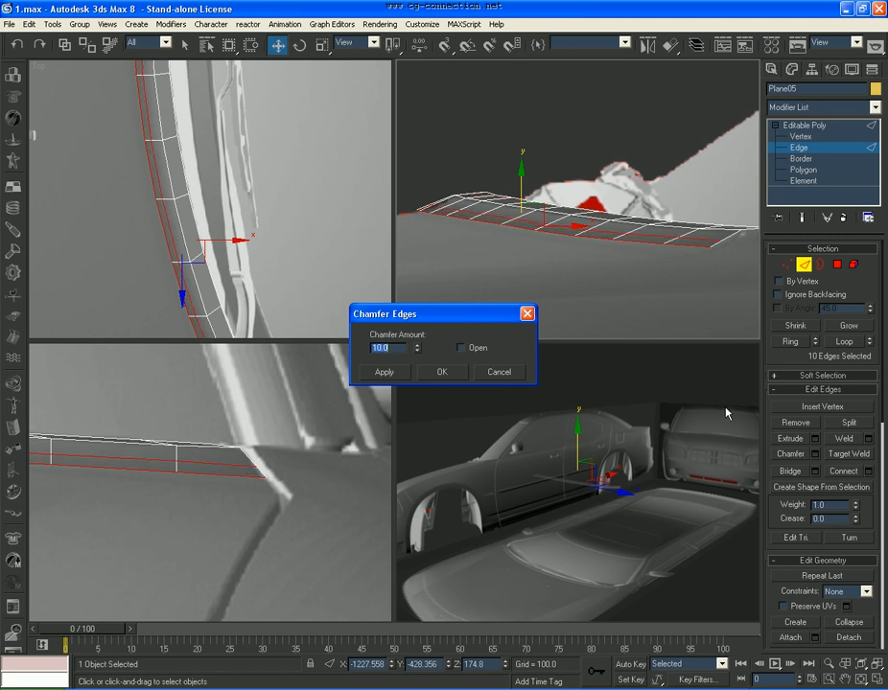
click(512, 375)
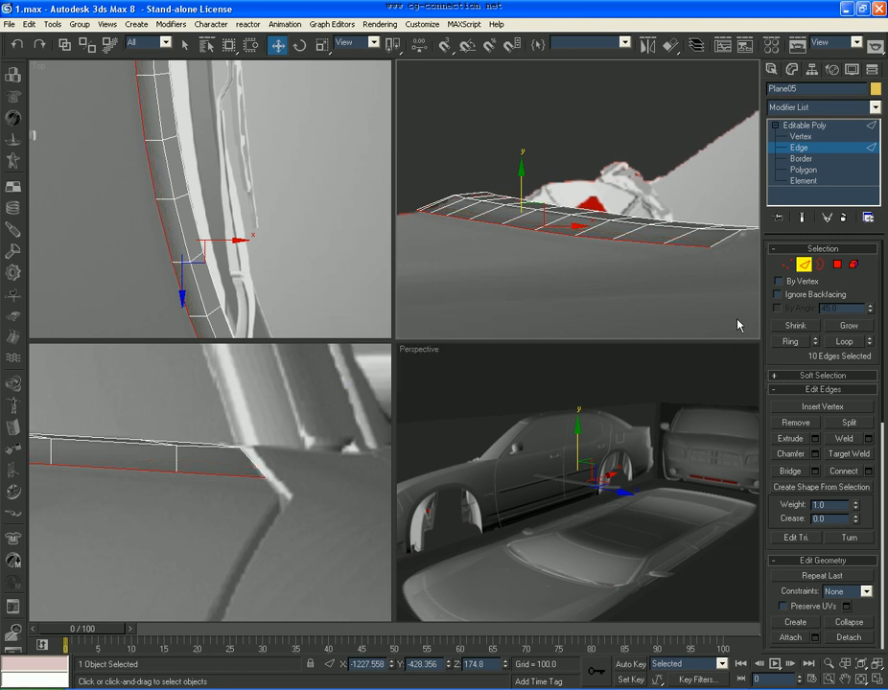
Select all polygons of the strip's lowered outer row and tessellate them
click(836, 266)
drag(645, 254, 606, 247)
ctrl+drag(517, 224, 415, 198)
drag(855, 582, 863, 376)
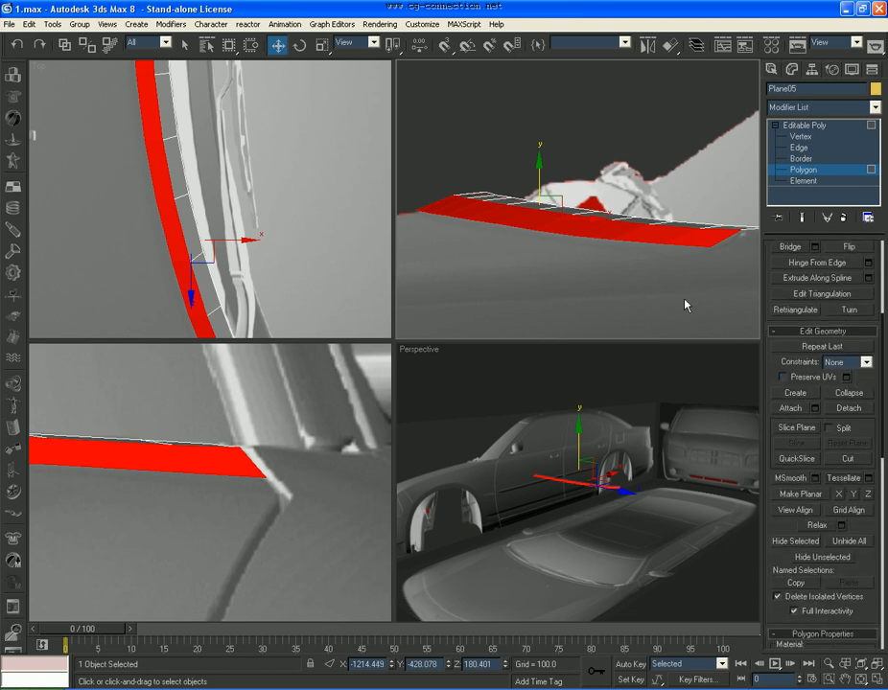
click(579, 254)
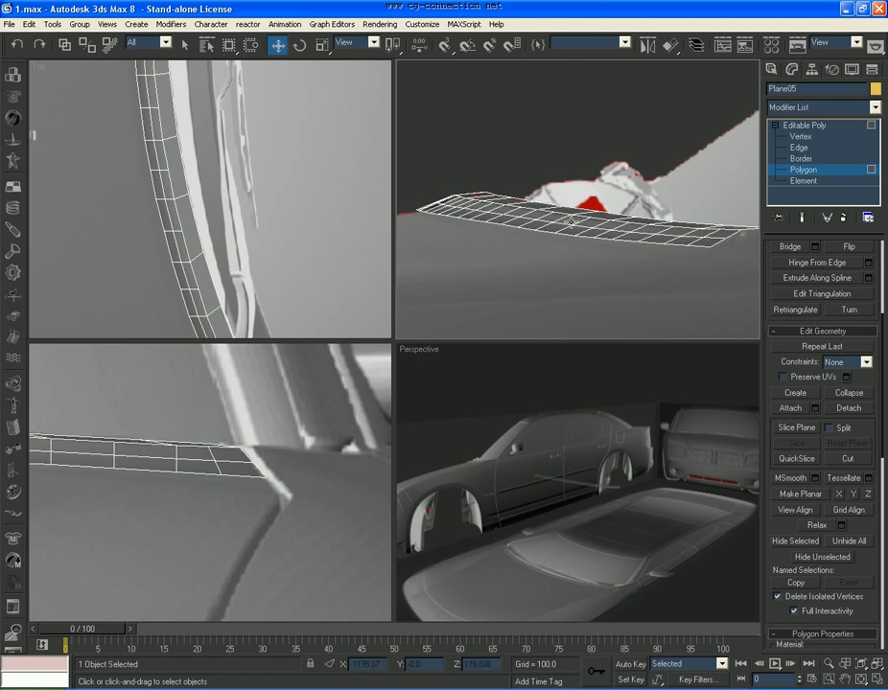
Select the extra crosswise edges halfway along every segment of the tessellated row and remove them, keeping the new lengthwise edge loop
click(799, 146)
middle_drag(230, 287, 288, 208)
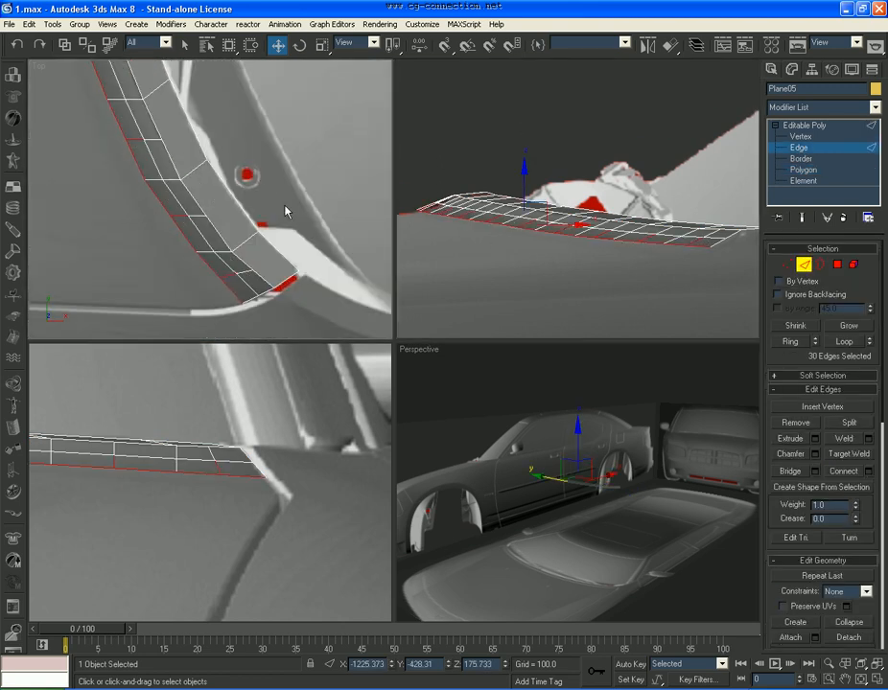
click(235, 260)
click(866, 340)
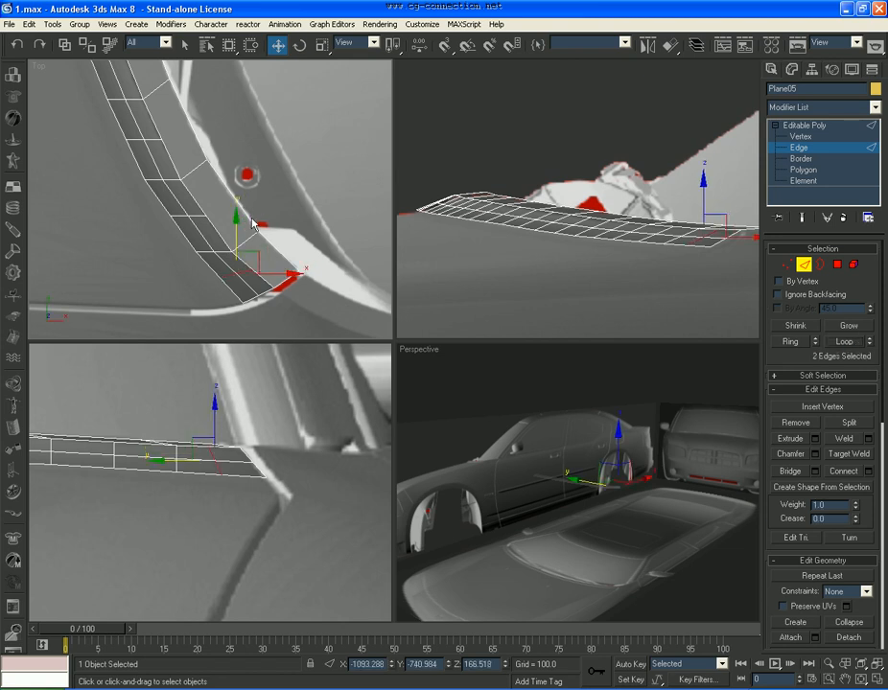
ctrl+click(196, 219)
ctrl+click(153, 140)
middle_drag(140, 132, 225, 274)
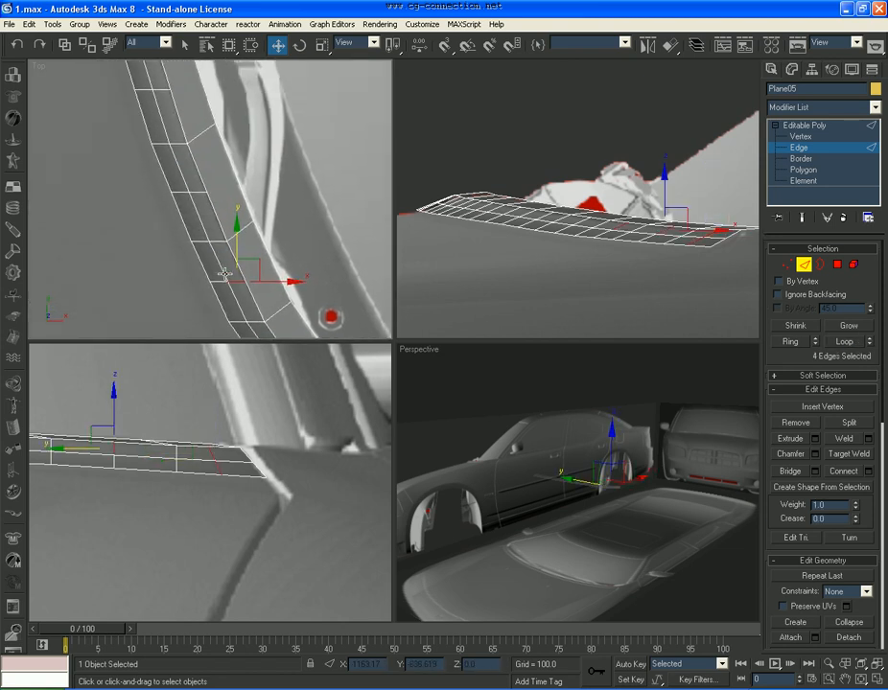
ctrl+click(196, 195)
ctrl+click(163, 89)
middle_drag(165, 87, 226, 272)
ctrl+click(193, 157)
middle_drag(180, 113, 229, 284)
ctrl+click(206, 205)
middle_drag(195, 164, 212, 290)
ctrl+click(208, 207)
middle_drag(203, 156, 221, 291)
middle_drag(209, 207, 222, 302)
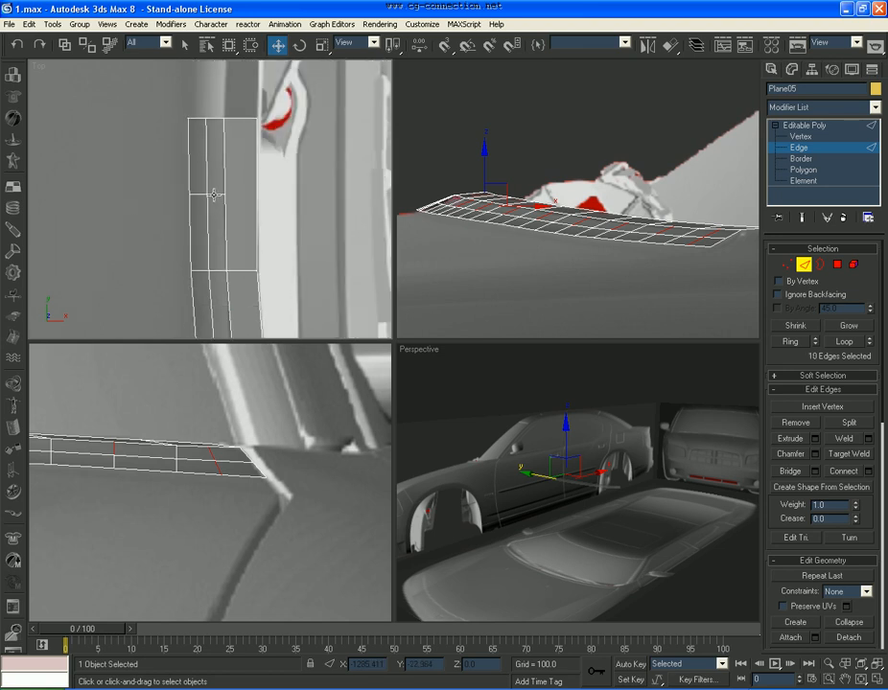
click(844, 341)
middle_drag(228, 212, 226, 199)
scroll(227, 199, down, 4)
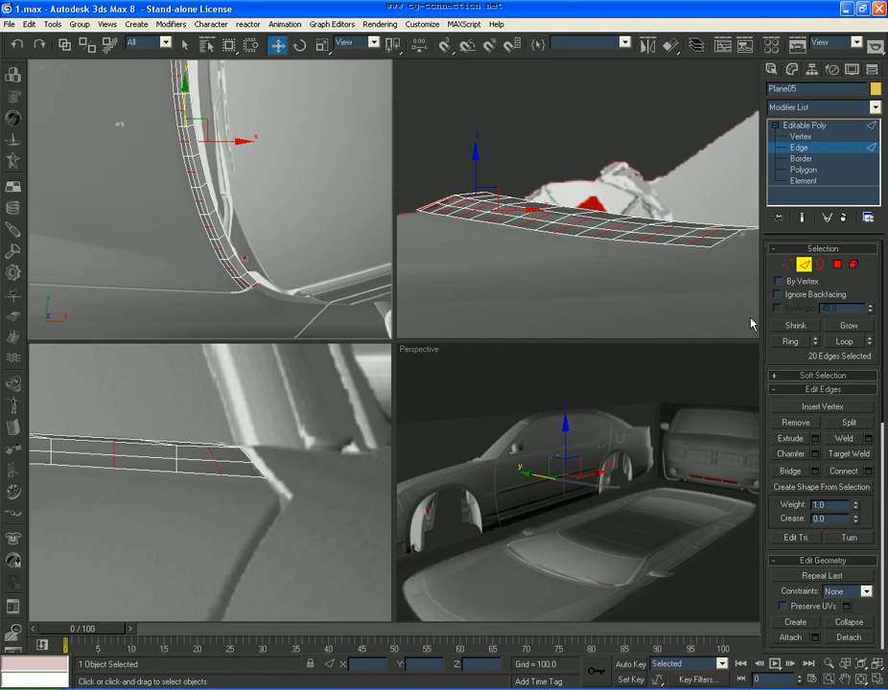
scroll(287, 219, up, 6)
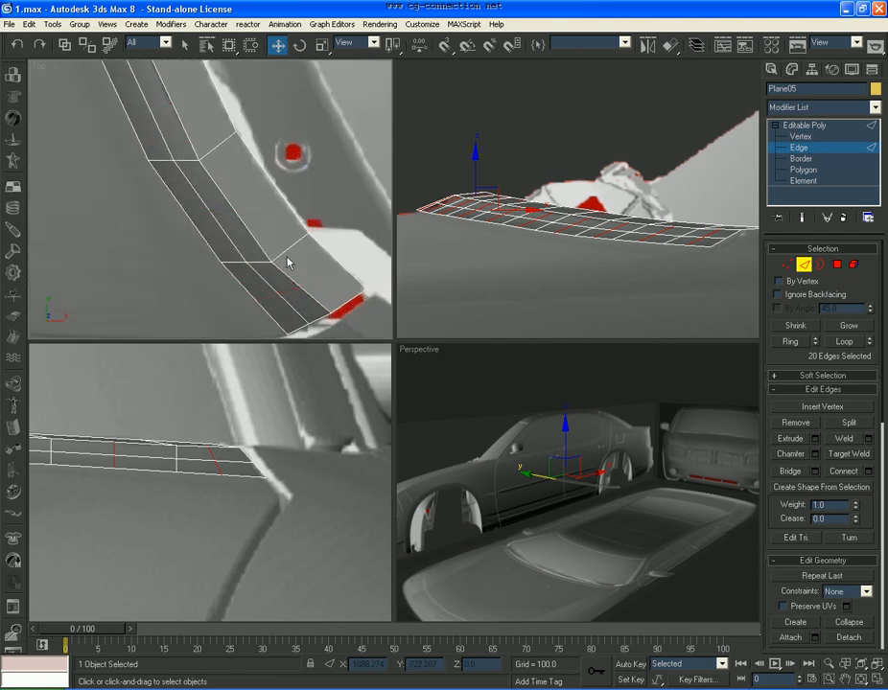
key(BackSpace)
scroll(285, 257, down, 5)
middle_drag(245, 217, 254, 262)
scroll(256, 244, up, 7)
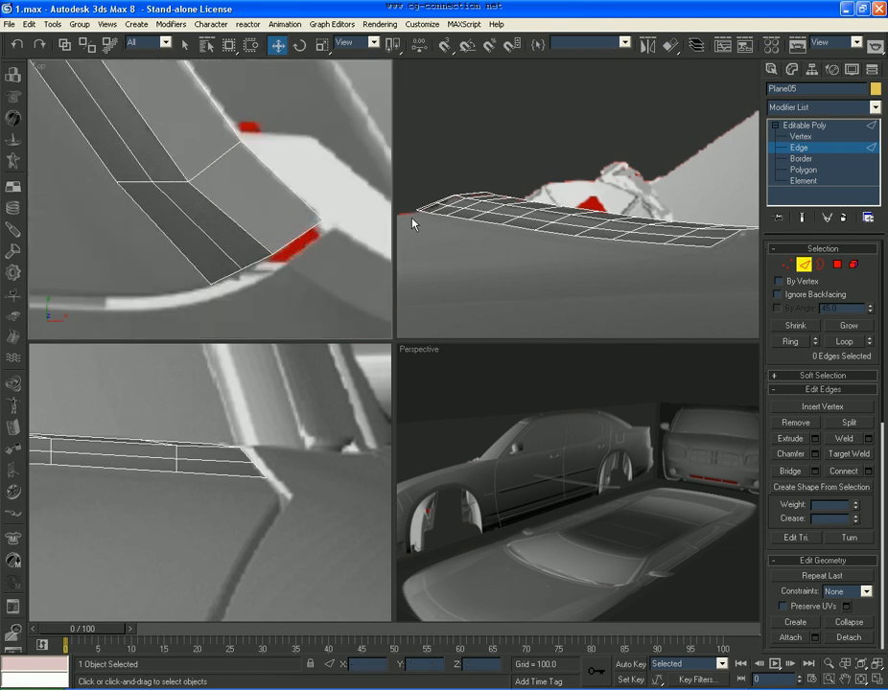
Select the leftover mid-segment vertices on the row's three lengthwise edges along the whole strip and remove them
click(787, 265)
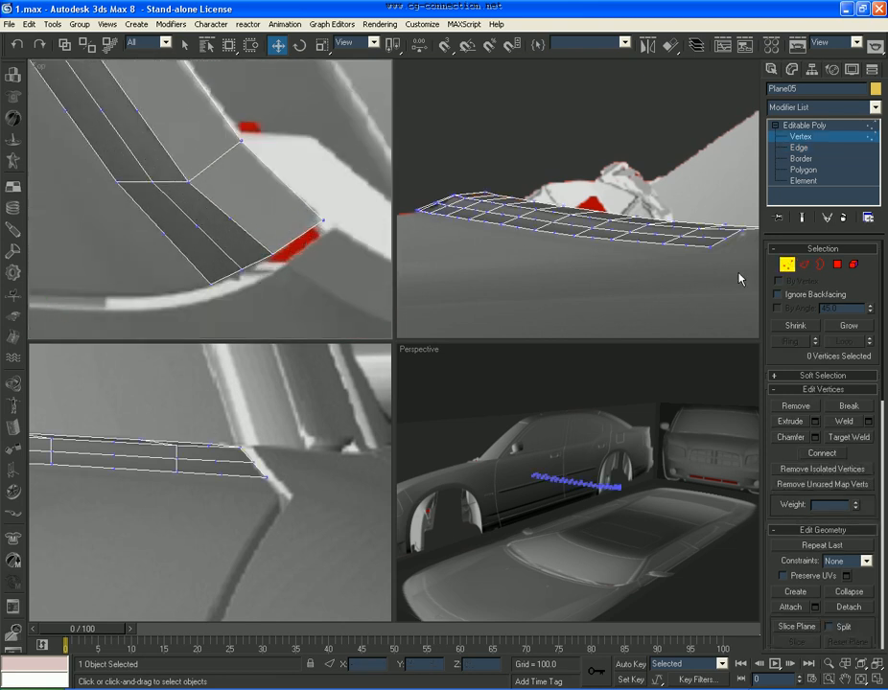
drag(170, 239, 158, 244)
middle_drag(126, 181, 228, 278)
ctrl+drag(261, 194, 148, 241)
middle_drag(157, 141, 235, 288)
ctrl+drag(283, 188, 139, 220)
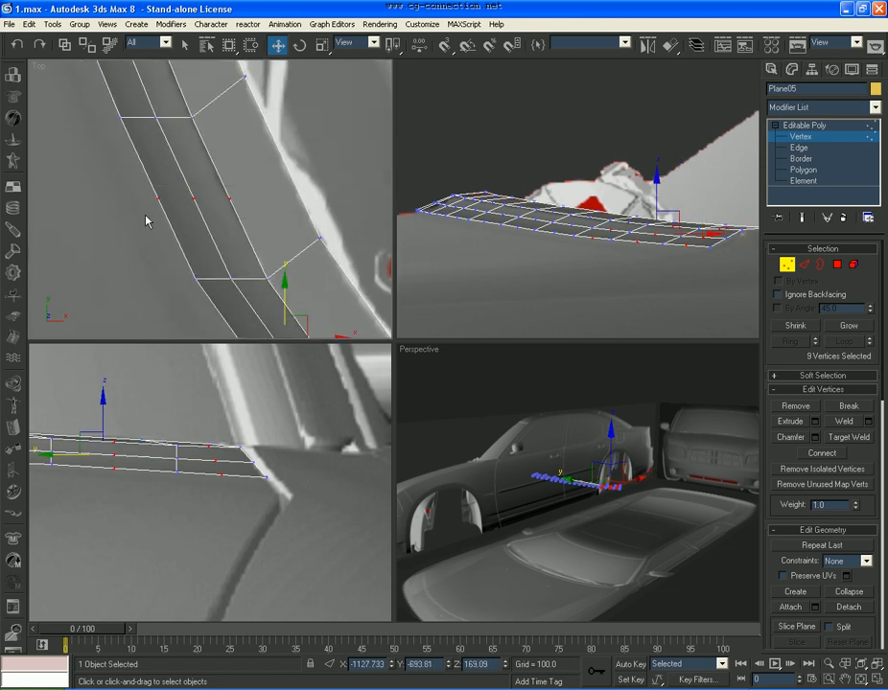
scroll(139, 218, down, 3)
middle_drag(173, 156, 211, 250)
ctrl+drag(231, 192, 159, 205)
ctrl+drag(191, 83, 128, 111)
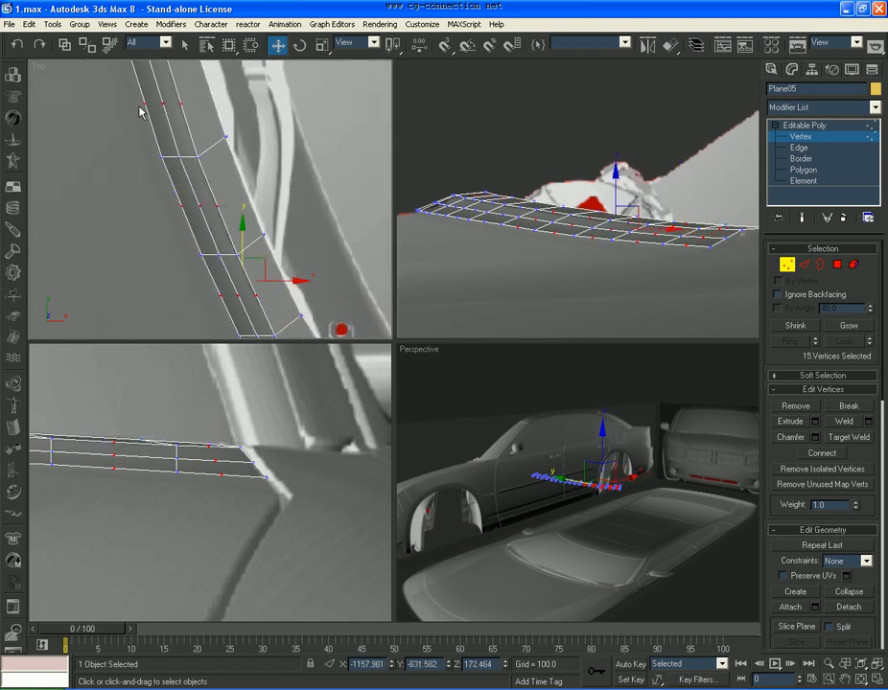
middle_drag(142, 69, 215, 251)
ctrl+drag(235, 153, 145, 182)
middle_drag(242, 257, 230, 296)
ctrl+drag(201, 202, 160, 210)
middle_drag(195, 141, 217, 260)
ctrl+drag(228, 189, 159, 208)
middle_drag(195, 181, 214, 307)
ctrl+drag(235, 183, 161, 205)
middle_drag(206, 130, 183, 299)
ctrl+drag(218, 195, 120, 203)
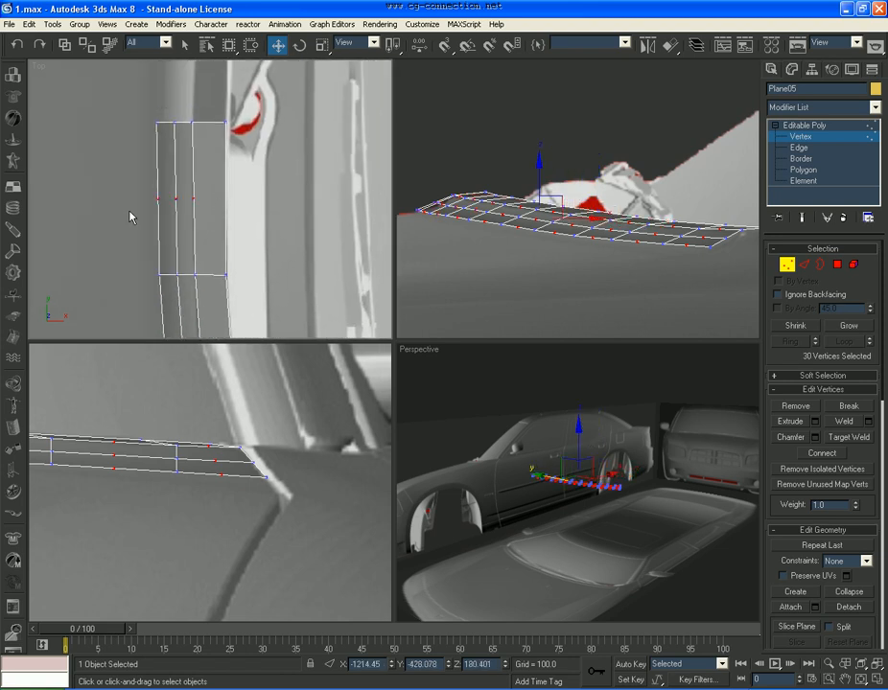
click(127, 211)
scroll(192, 245, down, 6)
middle_drag(211, 326, 177, 204)
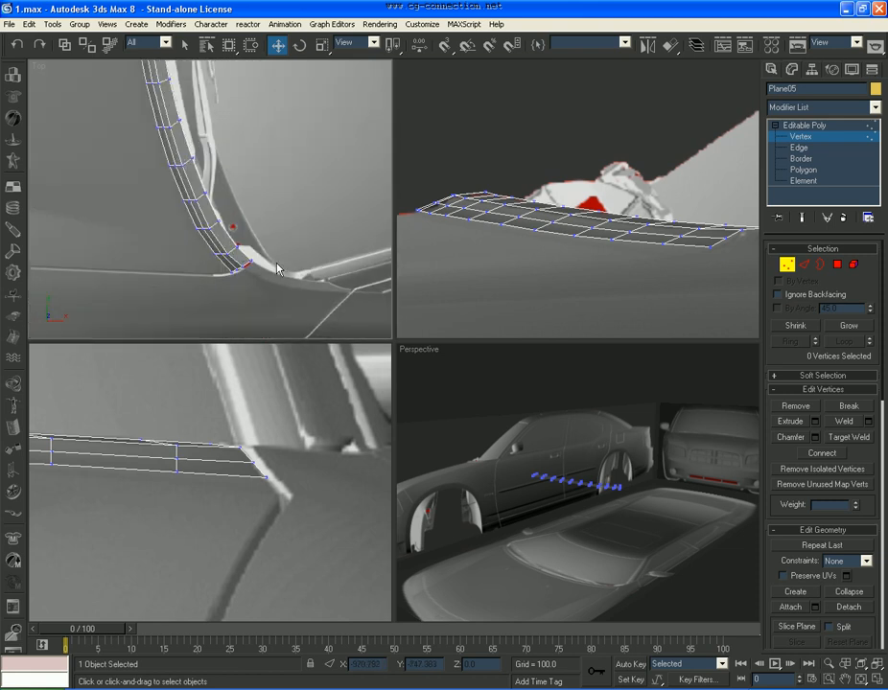
Select the tessellated row's middle lengthwise edge loop and shift it slightly toward the windshield and down
middle_drag(533, 257, 475, 247)
scroll(499, 249, up, 3)
mouse_move(614, 258)
middle_down()
mouse_move(527, 250)
mouse_move(615, 253)
middle_up()
scroll(565, 257, up, 4)
click(603, 256)
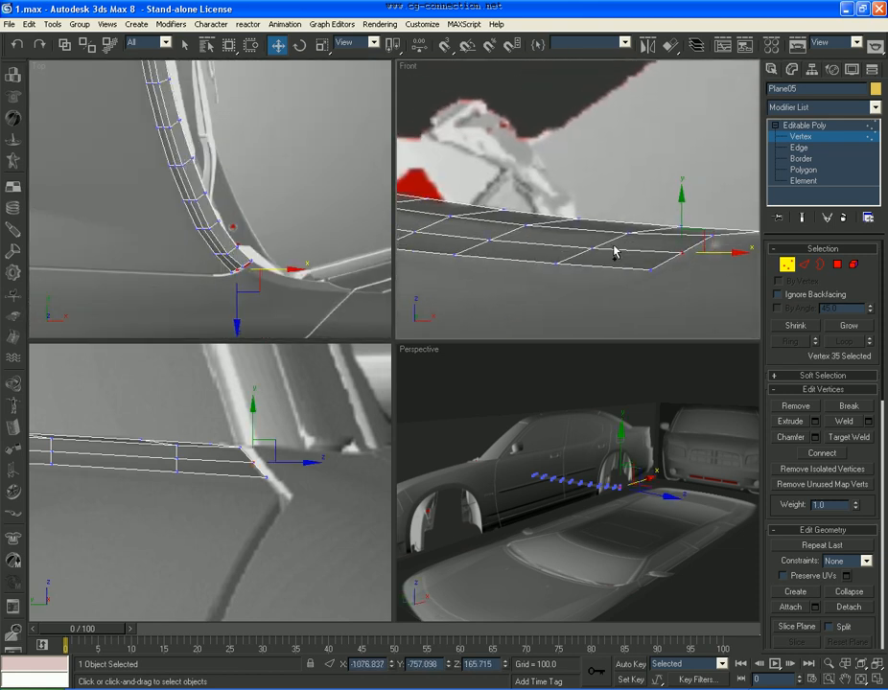
click(803, 265)
click(649, 254)
click(844, 341)
scroll(537, 237, down, 3)
middle_drag(446, 229, 621, 257)
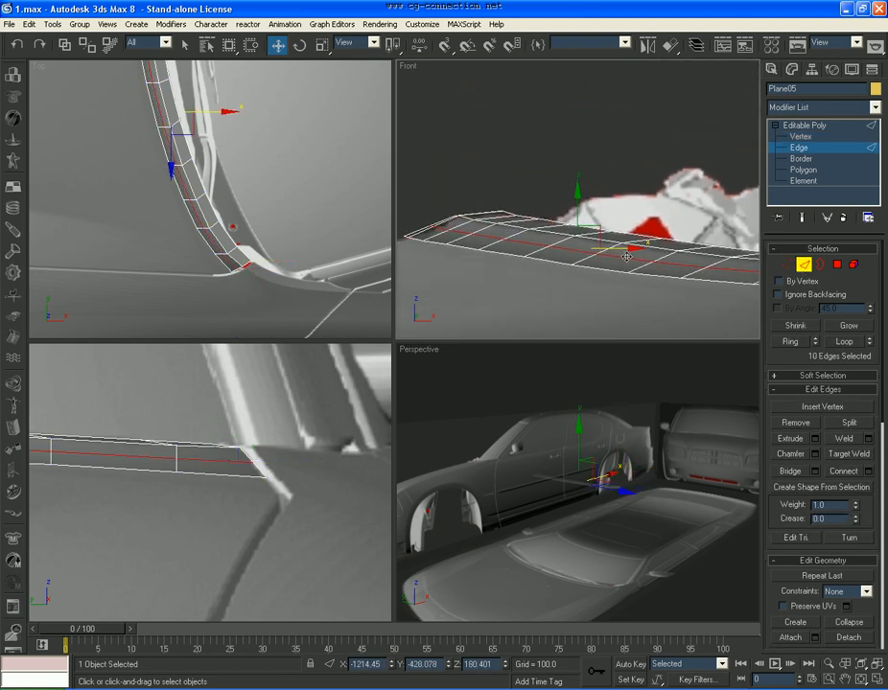
drag(618, 249, 624, 248)
drag(584, 210, 585, 213)
click(608, 217)
Select the strip's outer hood-side lengthwise edge loop and lower it about 2.5 units
scroll(619, 244, down, 2)
scroll(620, 243, up, 4)
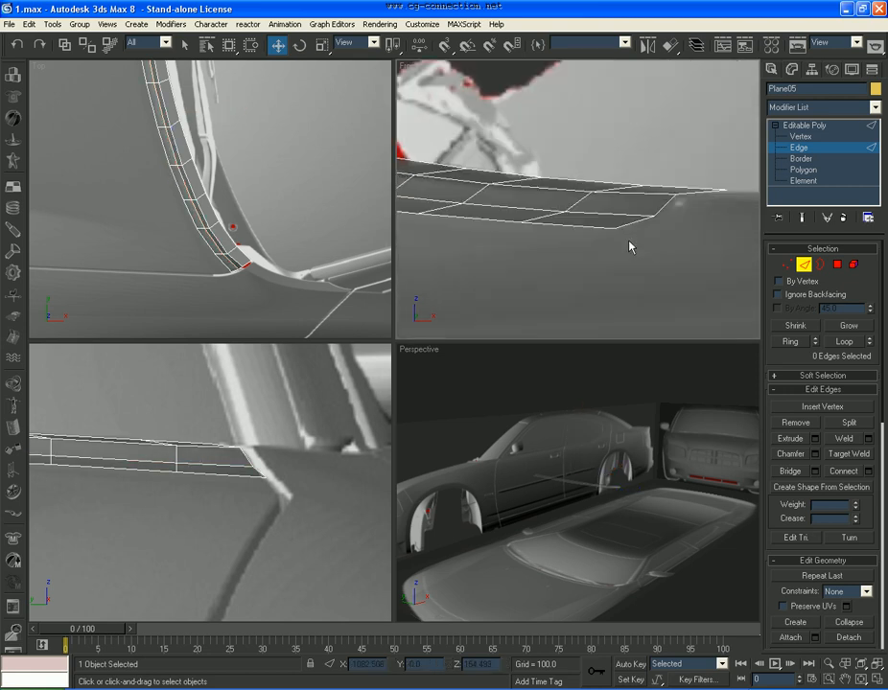
click(611, 229)
click(834, 341)
scroll(553, 225, down, 3)
drag(535, 190, 535, 192)
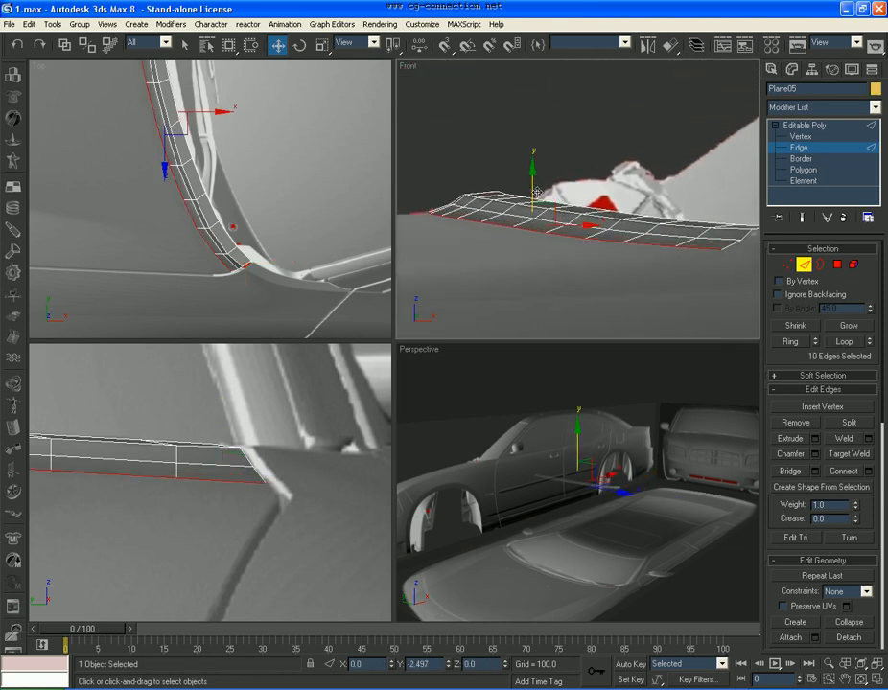
click(640, 235)
Leave edge editing and examine the whole strip from its windshield-corner end to its end at the car's centre
scroll(715, 236, up, 3)
middle_drag(714, 235, 640, 243)
click(683, 228)
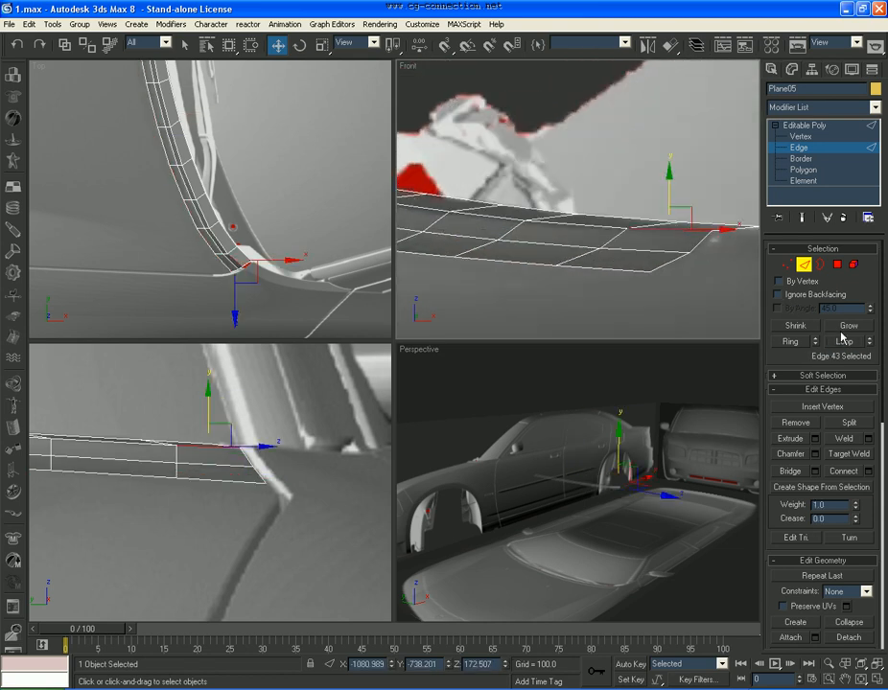
click(800, 149)
scroll(615, 483, up, 5)
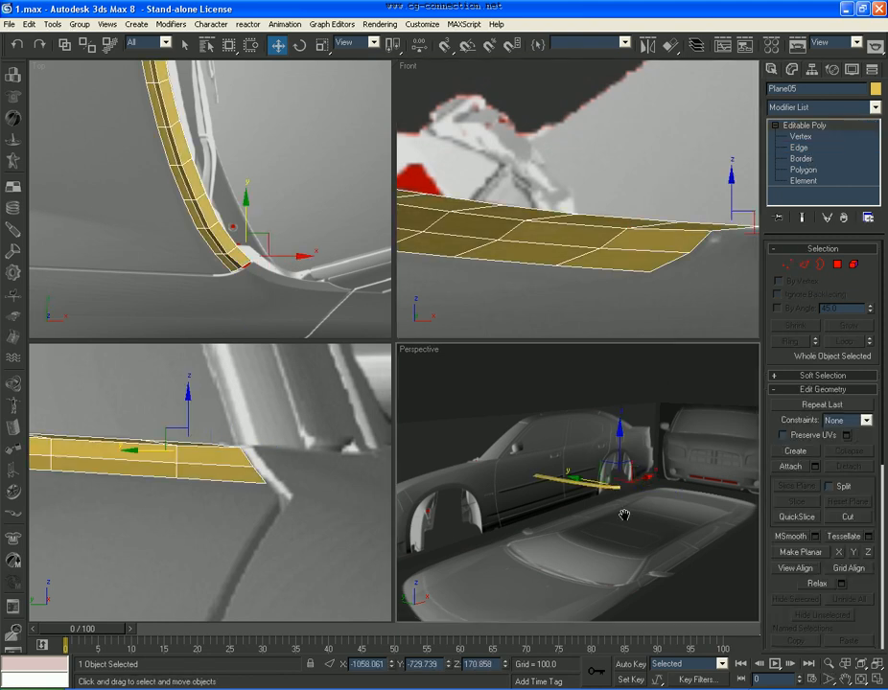
key(alt+x)
scroll(239, 478, down, 4)
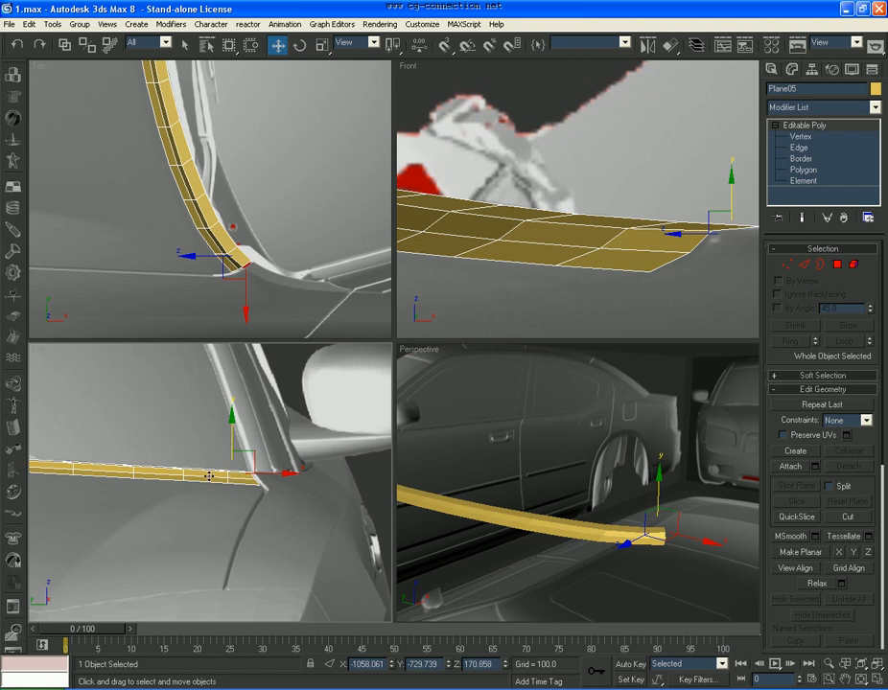
middle_drag(226, 478, 244, 492)
middle_drag(189, 506, 233, 502)
key(alt+x)
key(alt+x)
middle_drag(154, 502, 242, 512)
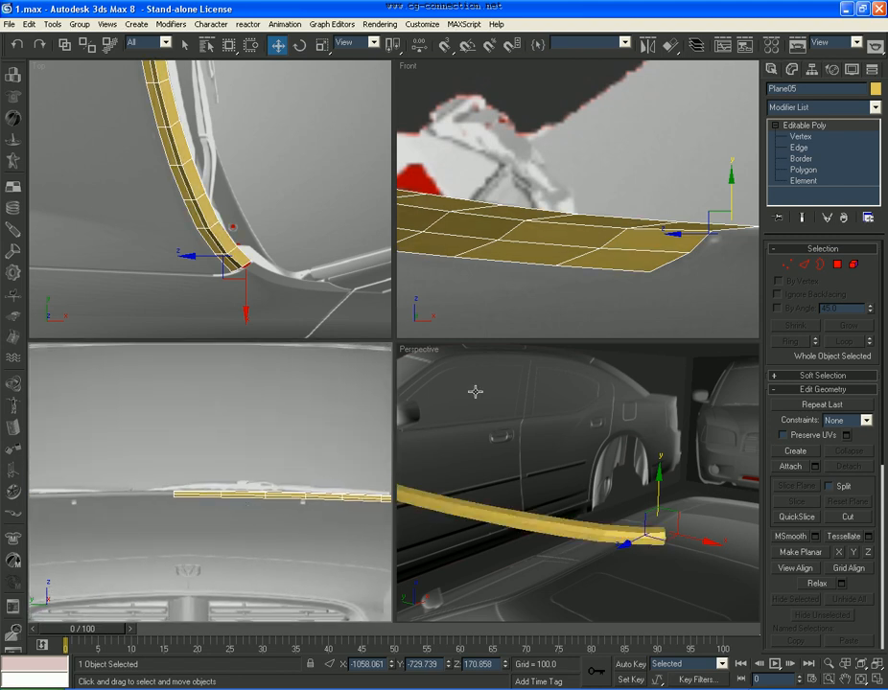
Center the strip's pivot to the object and move it onto the strip's end edge near the car's centre
click(811, 69)
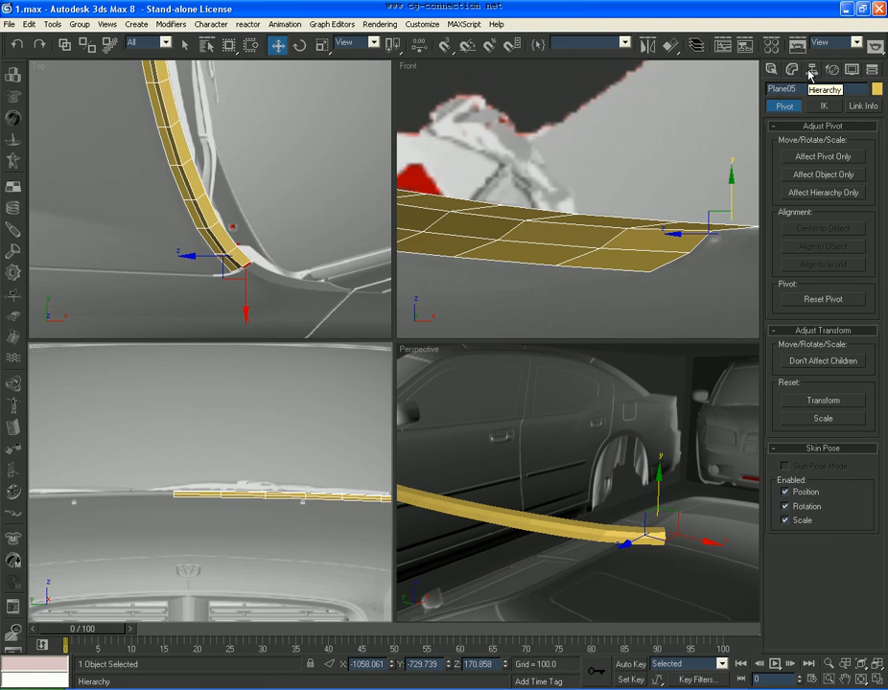
click(821, 159)
click(824, 230)
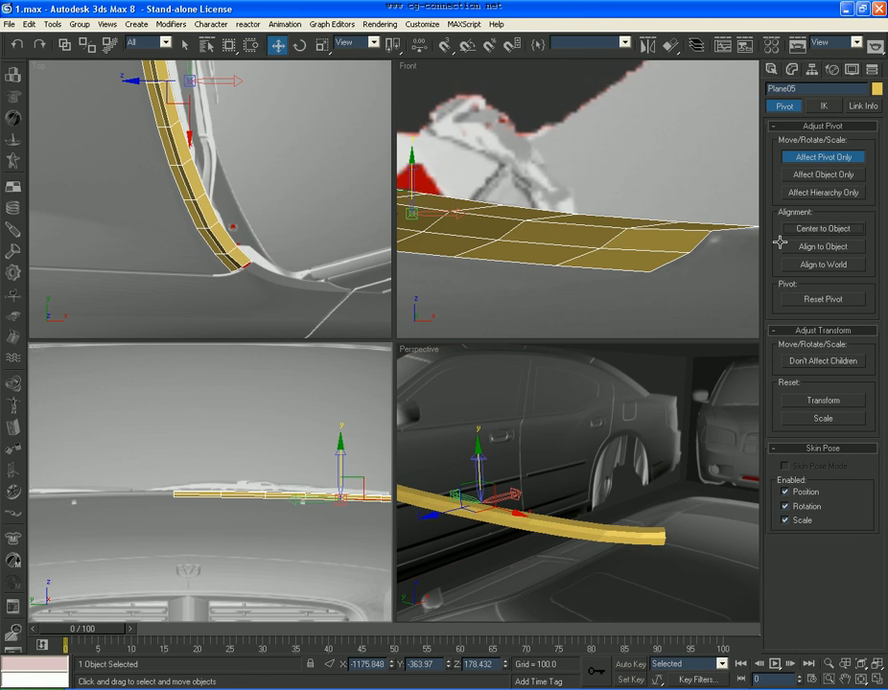
drag(331, 464, 154, 464)
scroll(191, 505, up, 3)
middle_drag(134, 512, 277, 481)
scroll(277, 481, up, 3)
drag(218, 534, 218, 507)
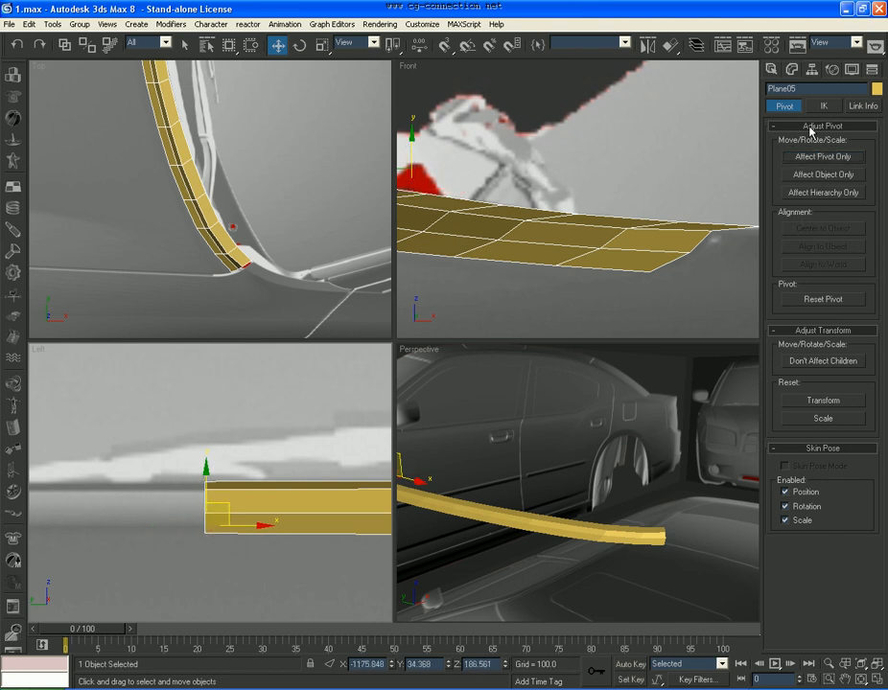
Add a Symmetry modifier to the strip with mirror axis Y and Flip enabled
click(792, 70)
click(817, 108)
scroll(817, 112, down, 15)
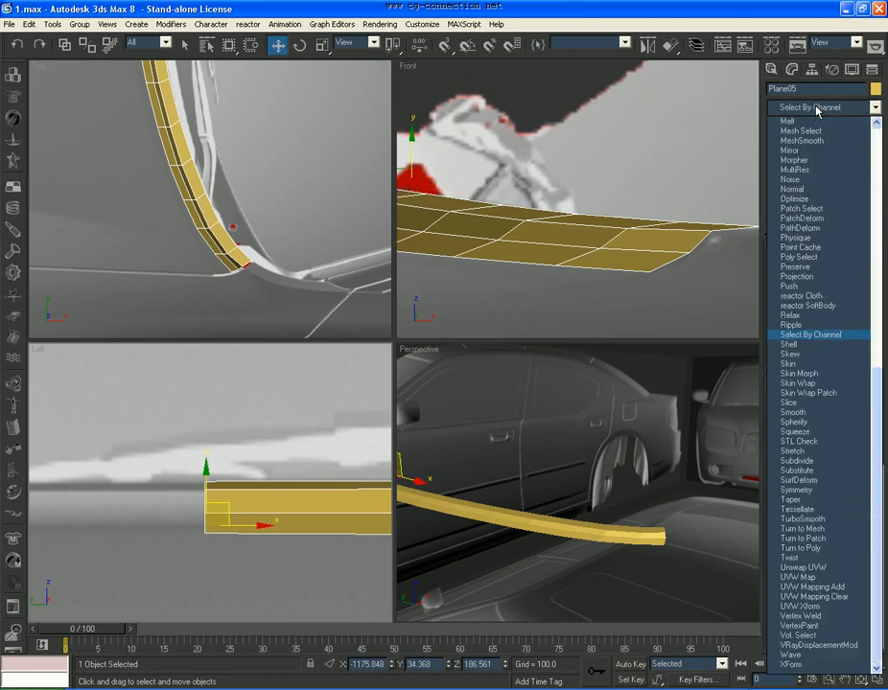
click(773, 490)
scroll(305, 496, down, 10)
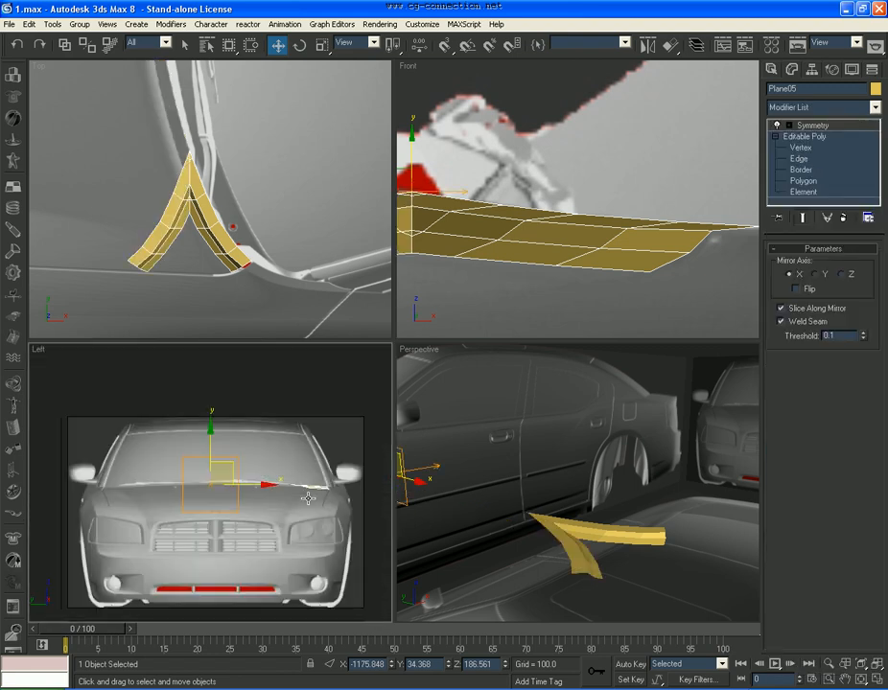
click(815, 274)
click(795, 288)
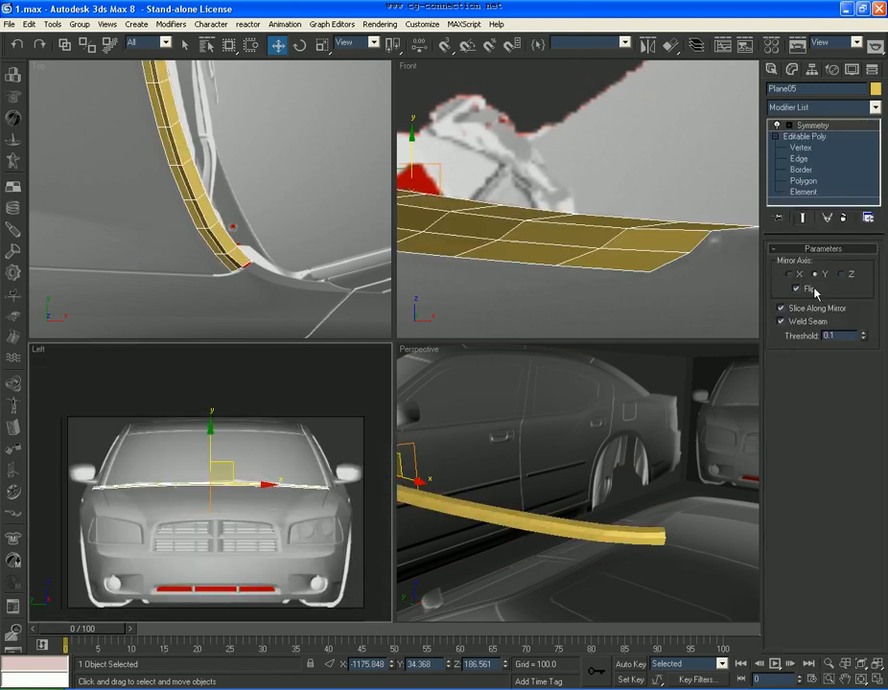
scroll(301, 479, up, 8)
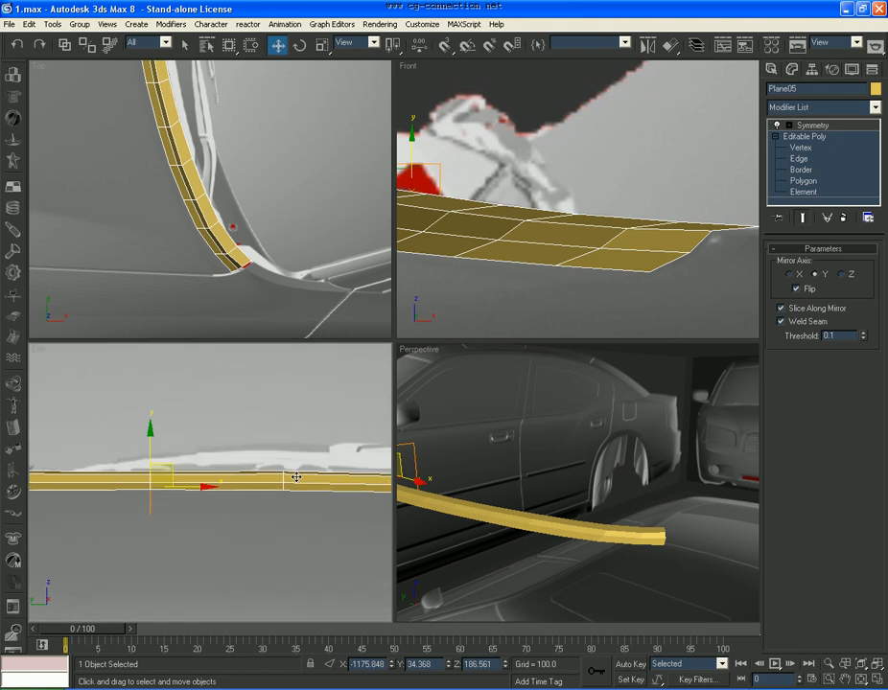
Move the Symmetry mirror plane about 33.5 units along negative Y onto the car's centreline
click(821, 127)
scroll(169, 173, down, 3)
middle_drag(168, 173, 171, 326)
middle_drag(214, 223, 214, 284)
drag(200, 269, 201, 276)
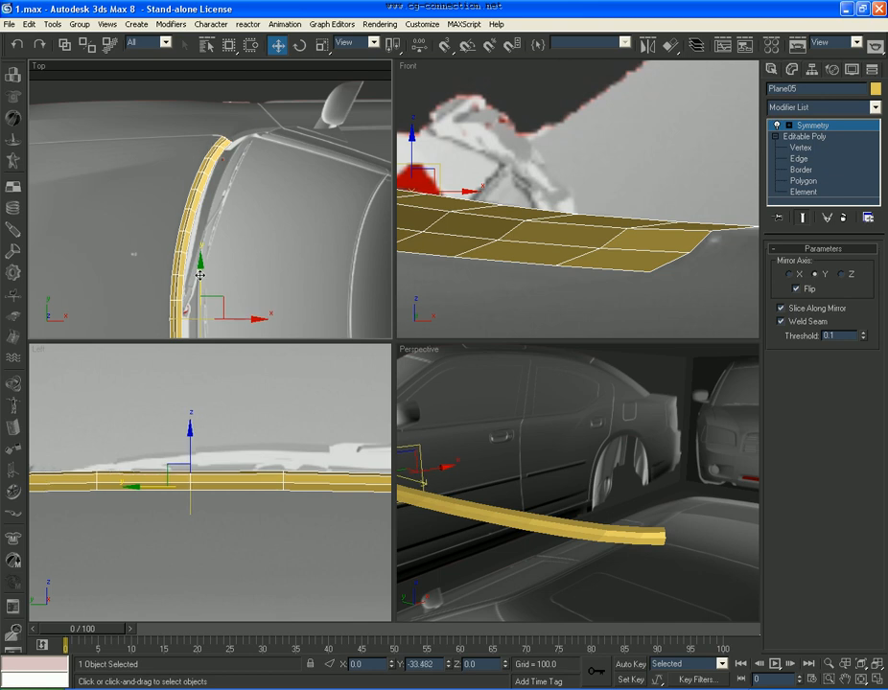
click(821, 130)
Center the mirrored strip's pivot to the object
click(812, 70)
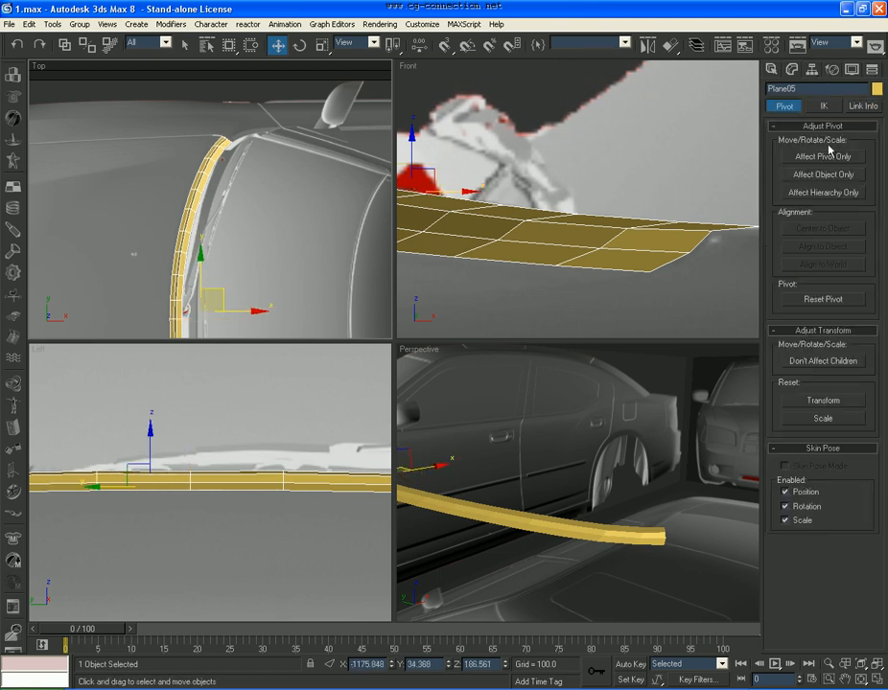
click(823, 157)
click(822, 157)
click(773, 70)
click(792, 71)
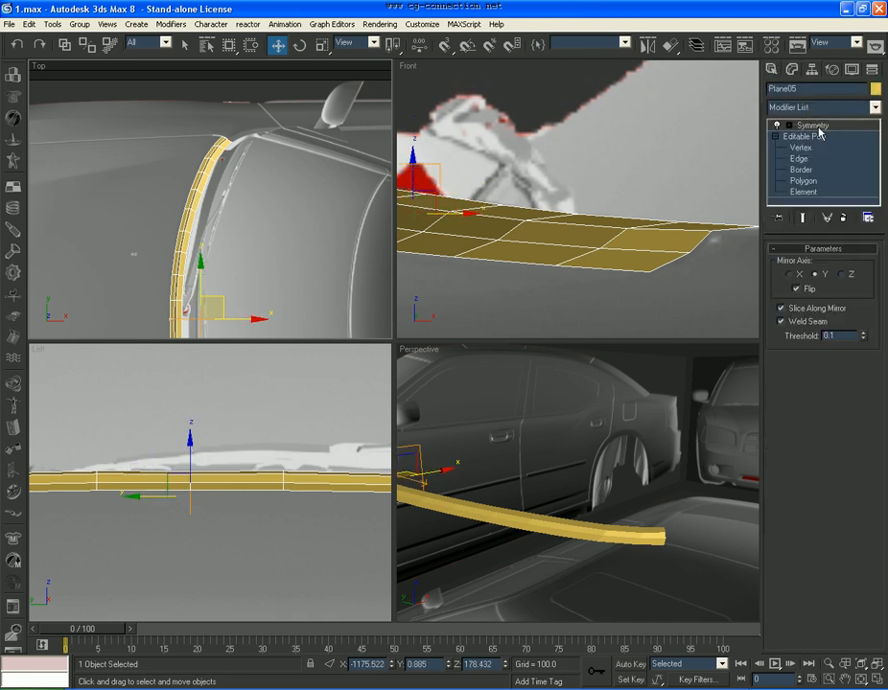
Compare the half strip with its mirrored result and examine the mirrored strip against the car's front view
click(825, 137)
right_click(831, 125)
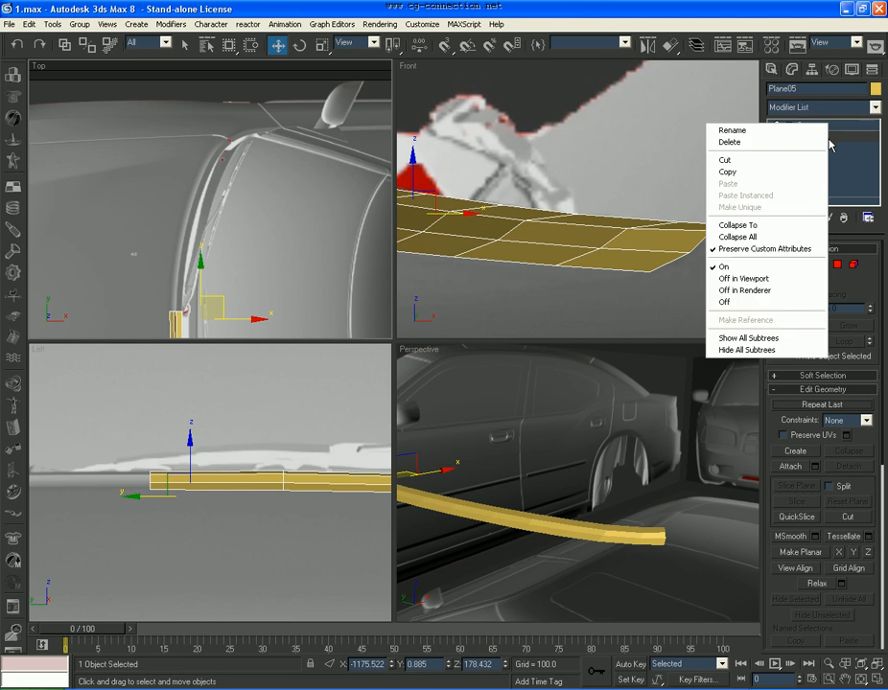
click(827, 147)
click(813, 126)
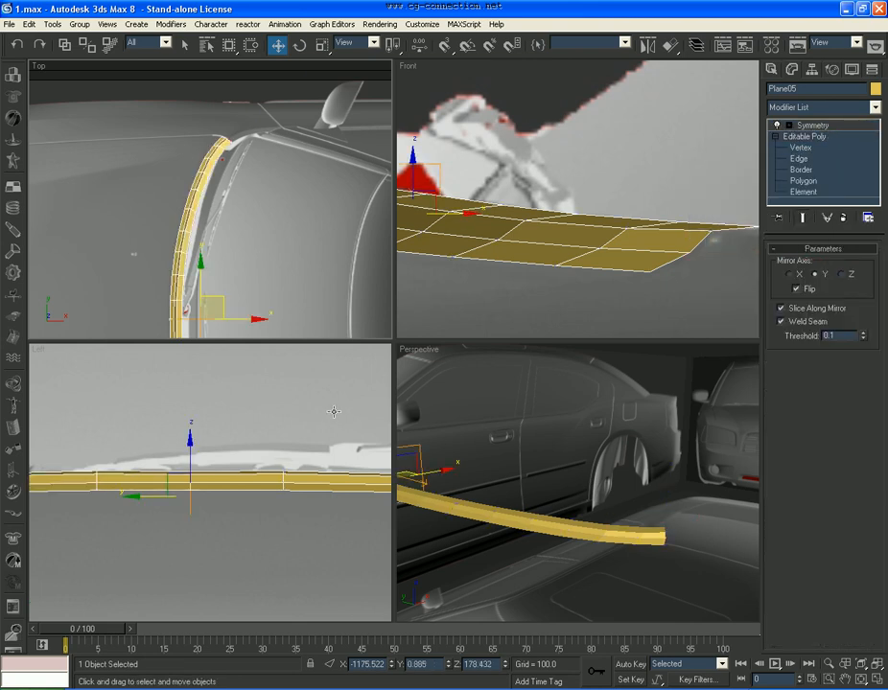
scroll(262, 502, down, 5)
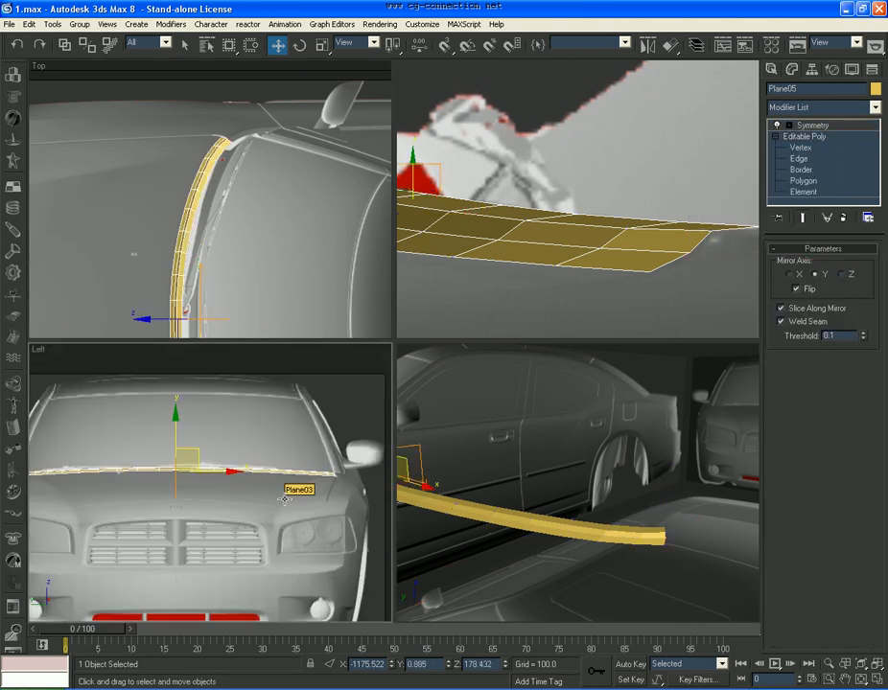
middle_click(498, 500)
scroll(575, 487, down, 3)
scroll(554, 513, up, 3)
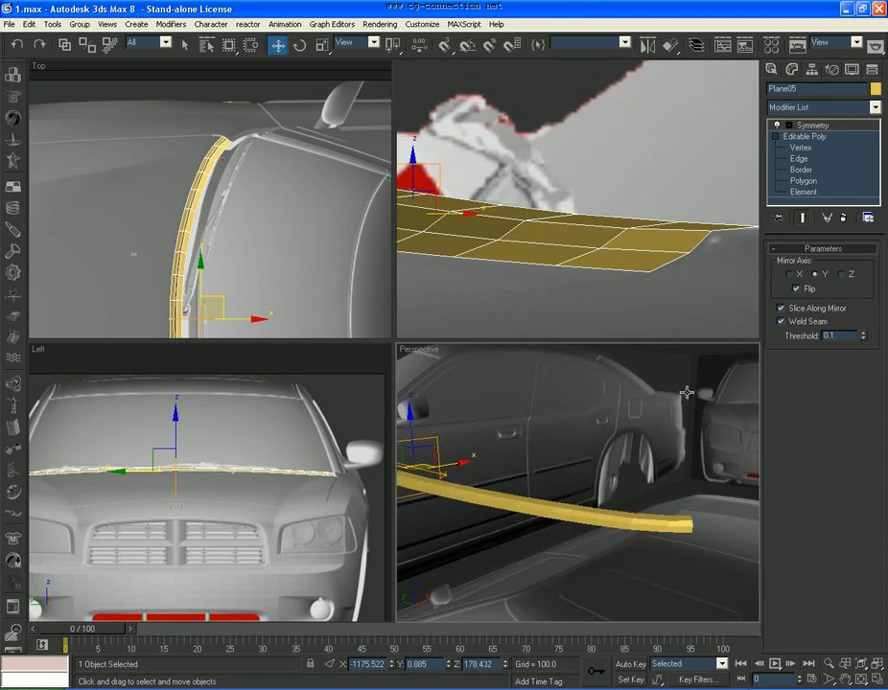
Add a TurboSmooth modifier above Symmetry, with 2 iterations and Isoline Display enabled
click(825, 112)
key(t)
key(Down)
key(Down)
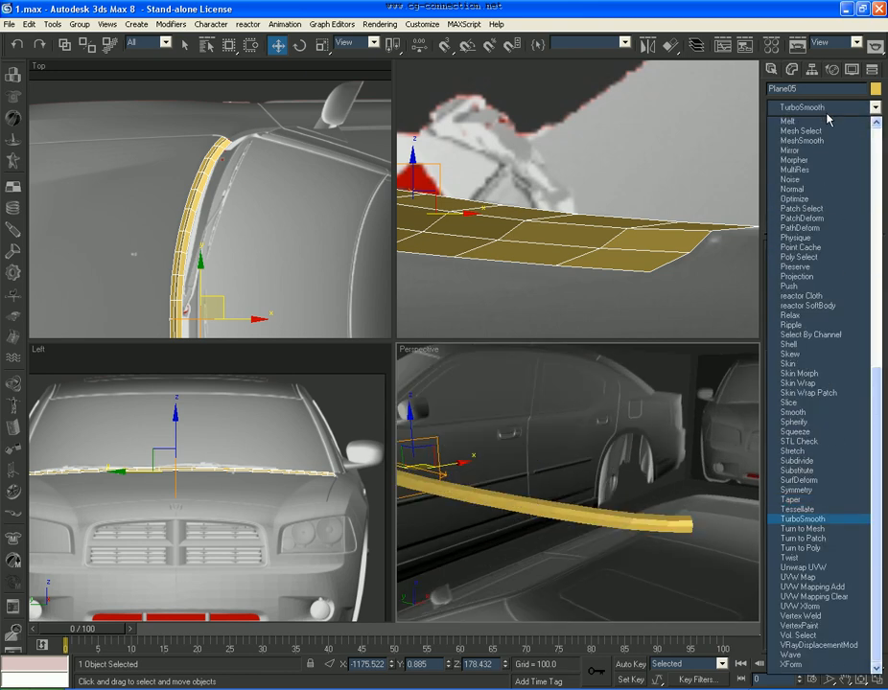
key(Return)
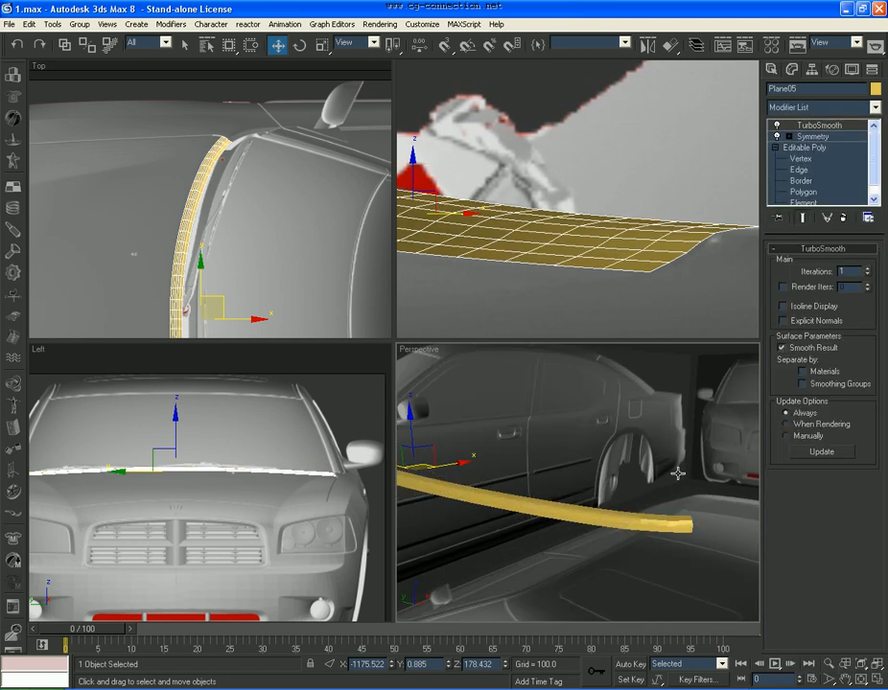
alt+middle_drag(705, 441, 668, 471)
text(2)
key(Return)
click(801, 306)
scroll(633, 255, down, 5)
middle_drag(540, 241, 600, 231)
middle_drag(581, 443, 545, 449)
scroll(580, 456, up, 2)
scroll(625, 456, down, 2)
click(800, 169)
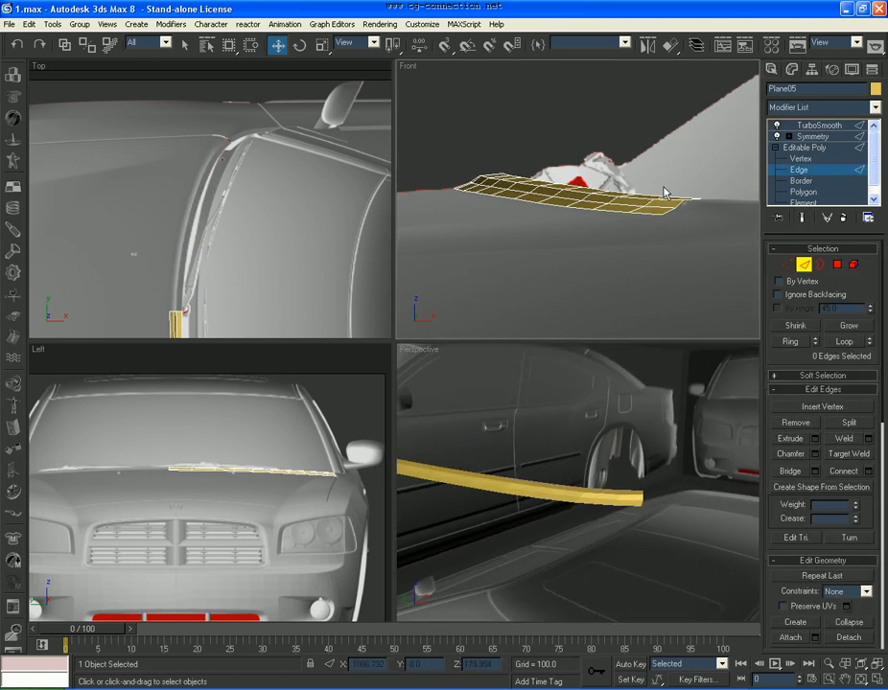
scroll(552, 483, up, 4)
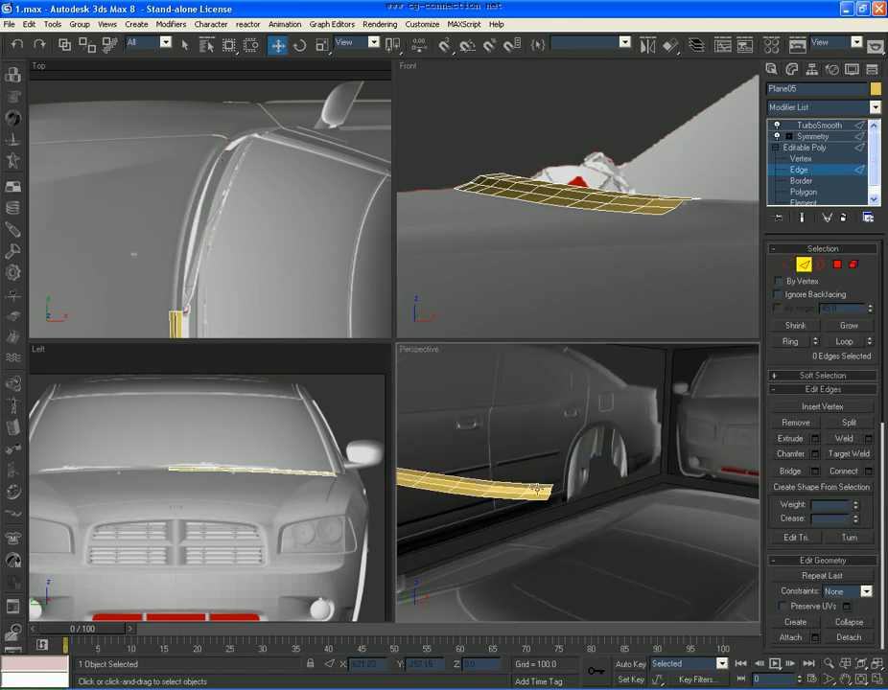
click(538, 490)
click(846, 341)
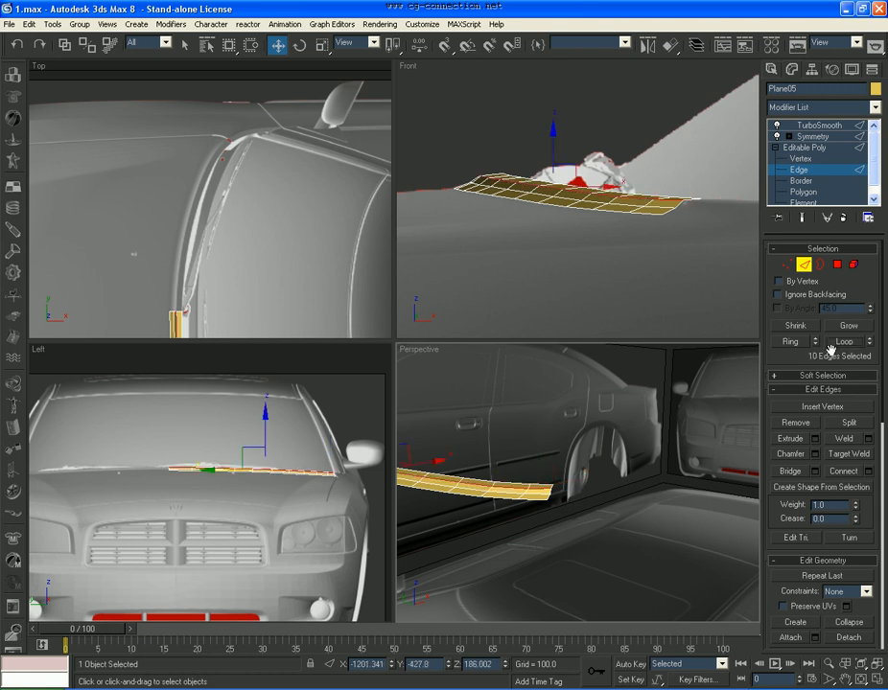
click(814, 455)
scroll(619, 206, up, 5)
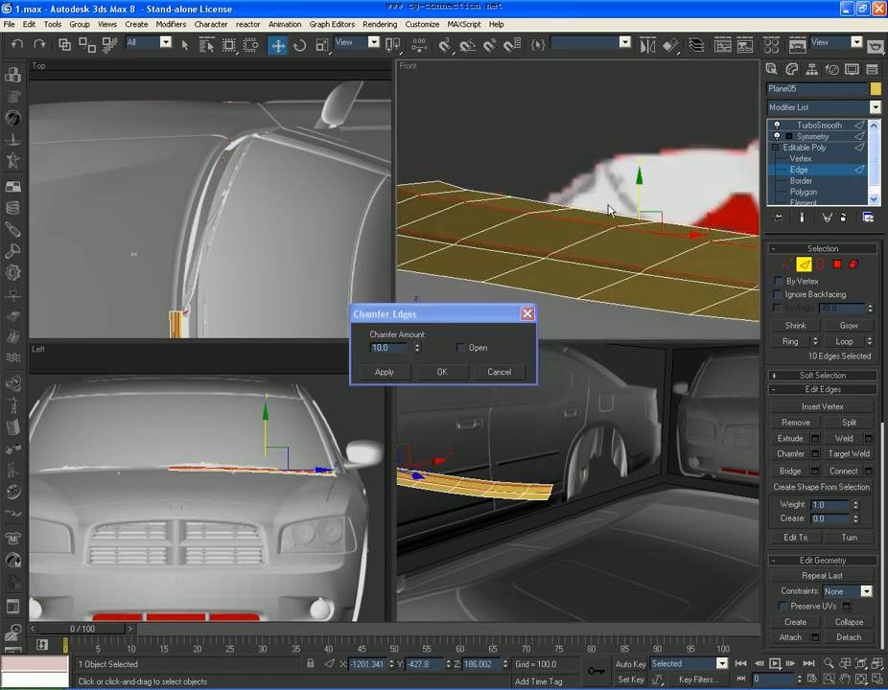
text(1)
key(Return)
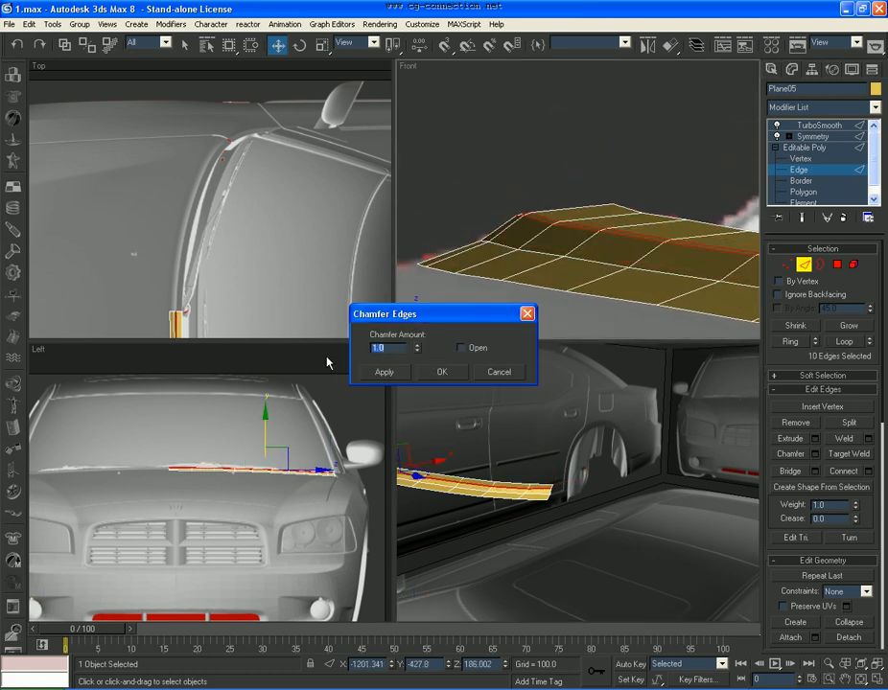
click(521, 371)
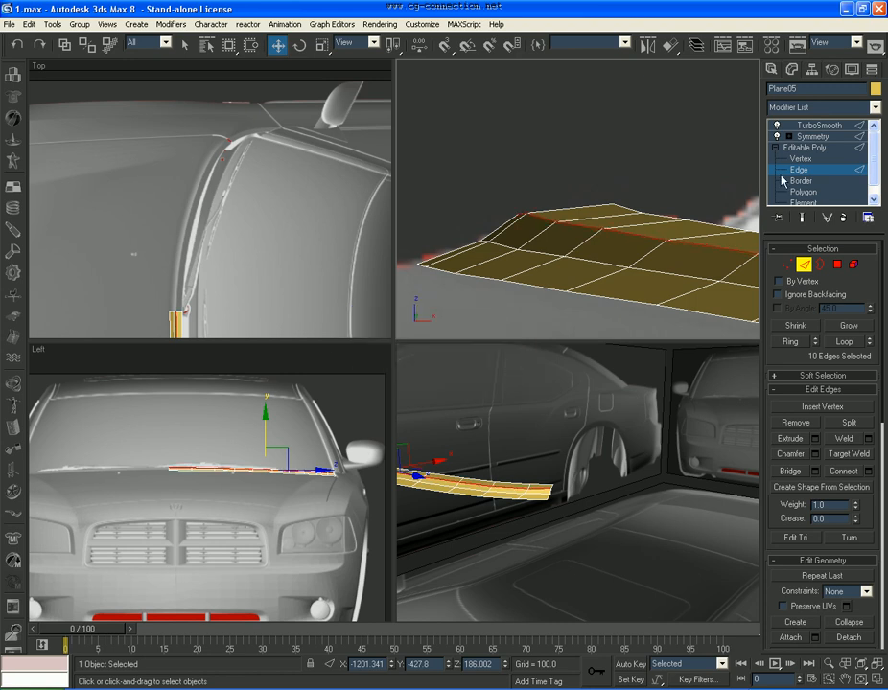
Select the four vertices of the third crosswise row from the strip's centre end and nudge them to even the row
click(799, 159)
click(554, 223)
scroll(225, 456, up, 8)
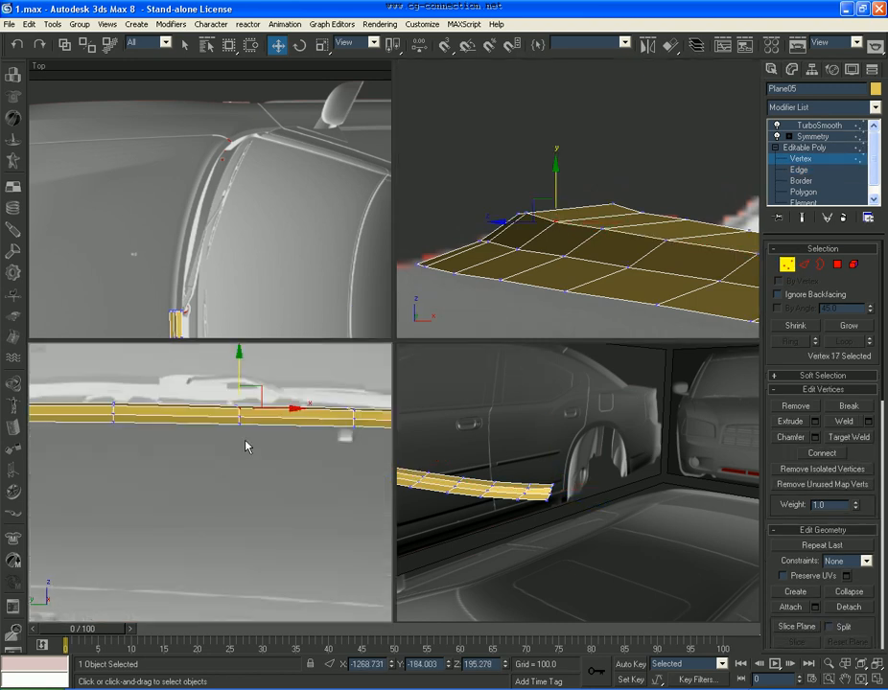
middle_drag(268, 384, 274, 480)
mouse_move(241, 431)
mouse_down()
mouse_move(287, 461)
mouse_move(290, 501)
mouse_up()
key(alt+x)
middle_drag(186, 311, 227, 242)
scroll(188, 216, up, 2)
scroll(200, 251, up, 4)
scroll(224, 248, up, 2)
drag(218, 266, 210, 262)
click(274, 431)
drag(274, 431, 281, 431)
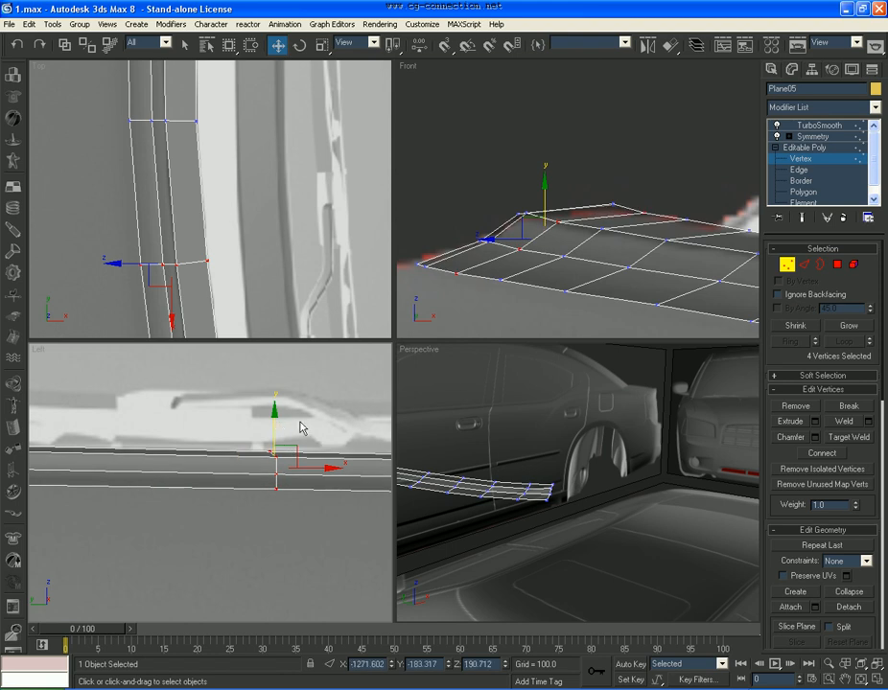
click(379, 388)
Lower the upper vertices of the second crosswise row from the strip's centre end slightly
key(alt+x)
middle_drag(165, 445, 360, 453)
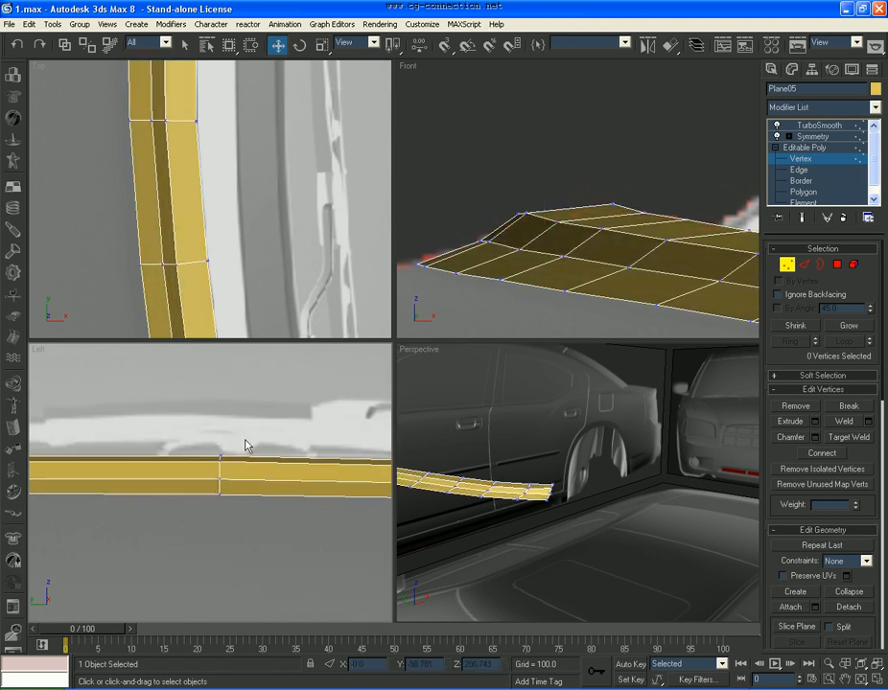
key(alt+x)
click(219, 458)
click(242, 474)
click(219, 477)
drag(221, 448, 222, 449)
click(259, 448)
scroll(260, 447, down, 3)
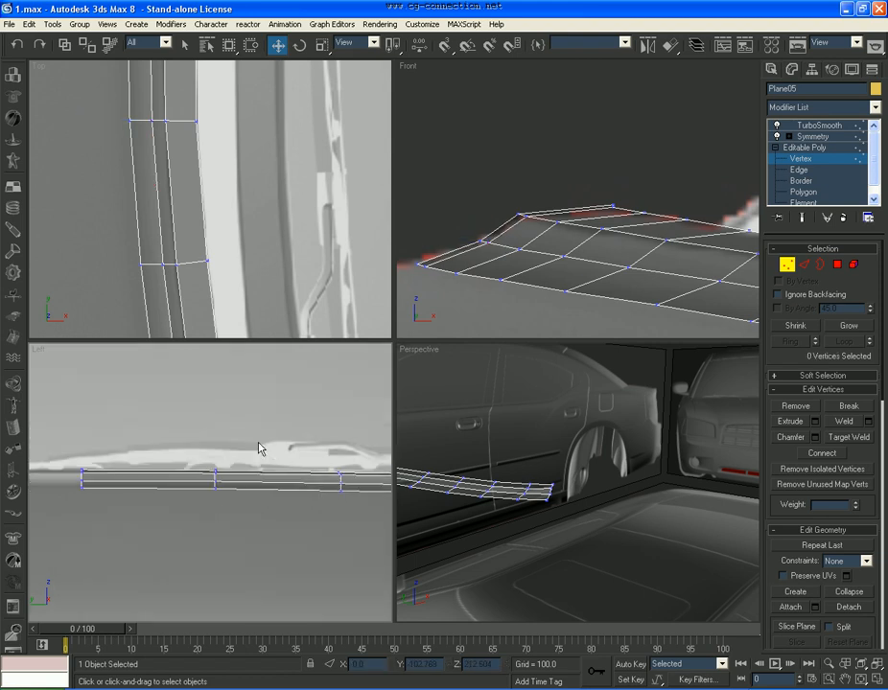
Select all vertices of the second crosswise row from the centre end and nudge them slightly to even the spacing
key(alt+x)
middle_drag(245, 217, 260, 294)
scroll(260, 293, down, 2)
drag(230, 175, 127, 217)
key(alt+x)
drag(223, 199, 227, 197)
click(235, 239)
key(alt+x)
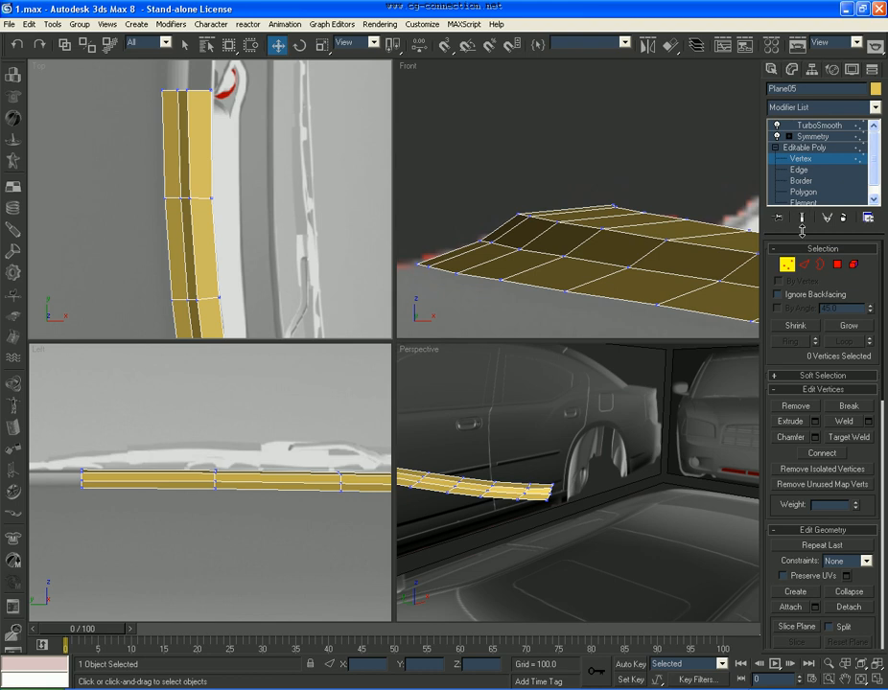
Chamfer the strip's selected lengthwise crease edge loop by 0.4 and return to the TurboSmooth level to view it smoothed
click(802, 264)
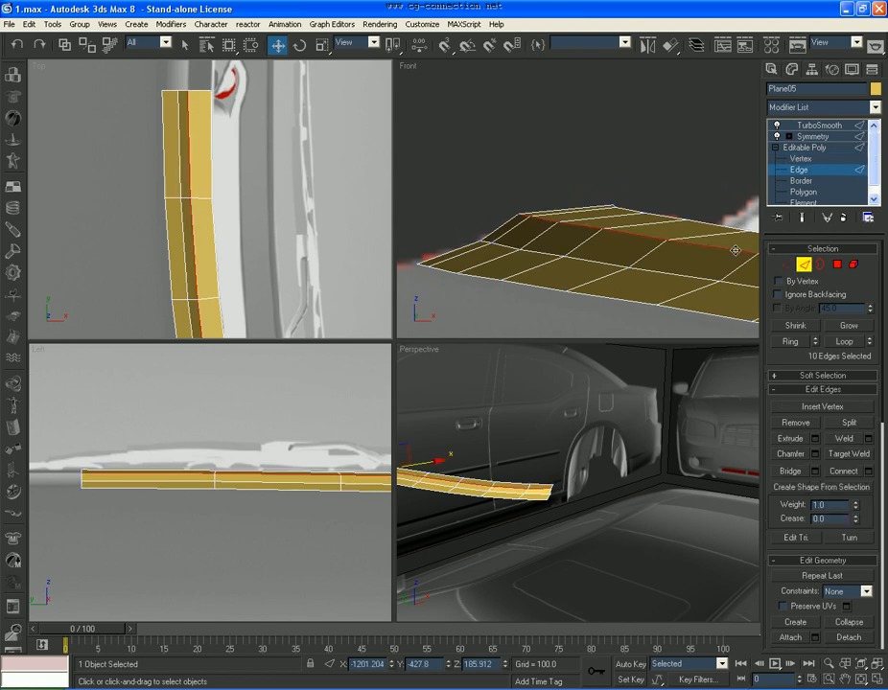
click(814, 454)
click(404, 372)
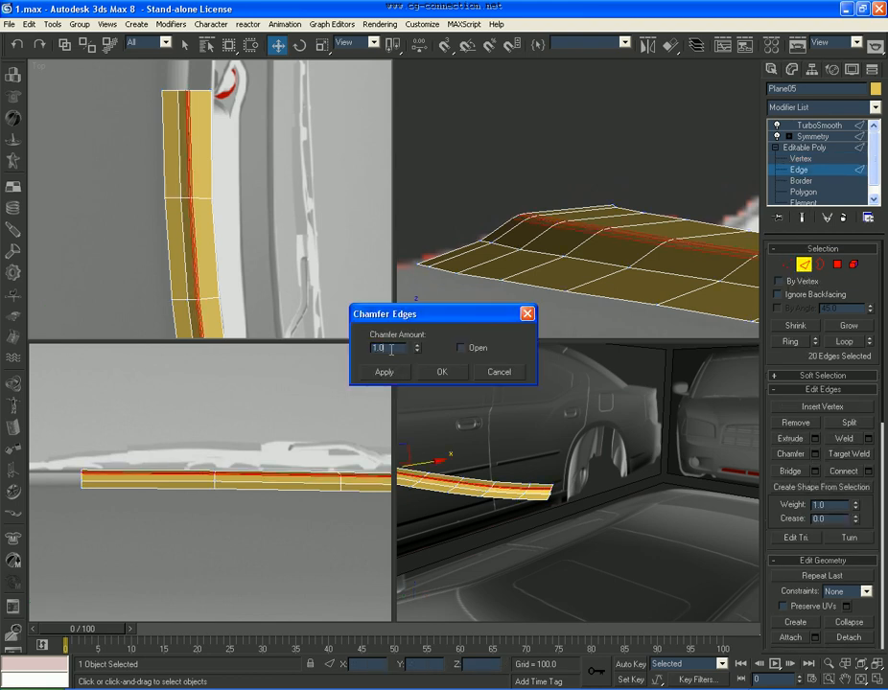
text(0.4)
key(Return)
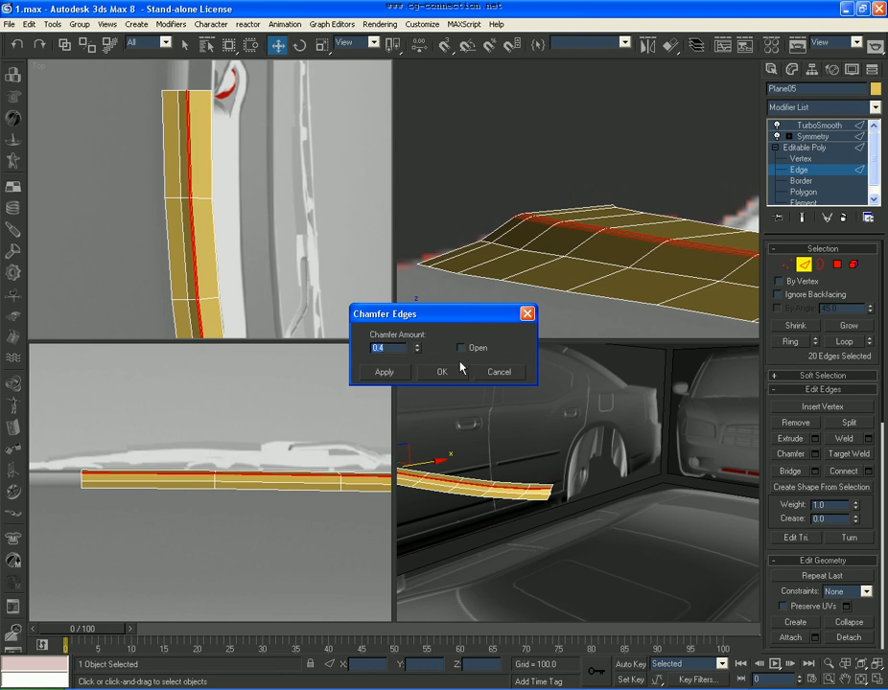
click(459, 371)
click(836, 127)
alt+middle_drag(539, 472, 621, 507)
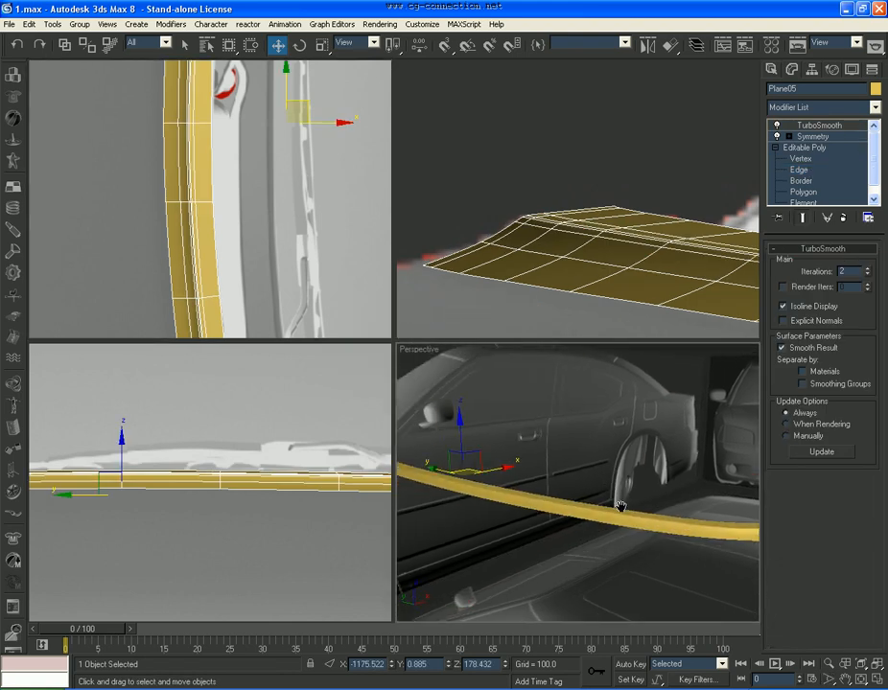
Assign the first sample material to the strip and set its diffuse color to light grey with RGB 230
key(m)
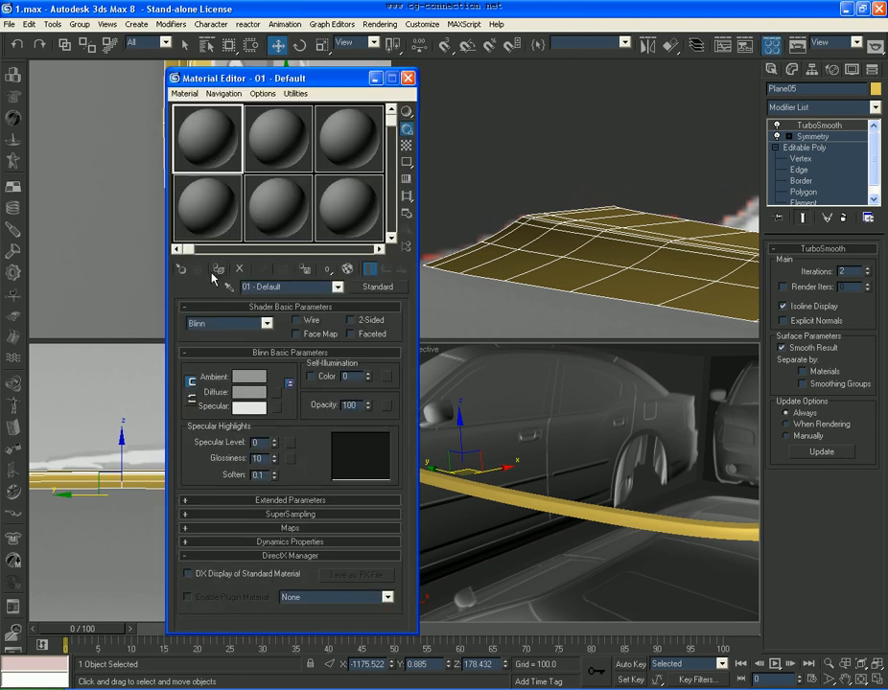
click(218, 270)
click(255, 395)
drag(408, 165, 410, 182)
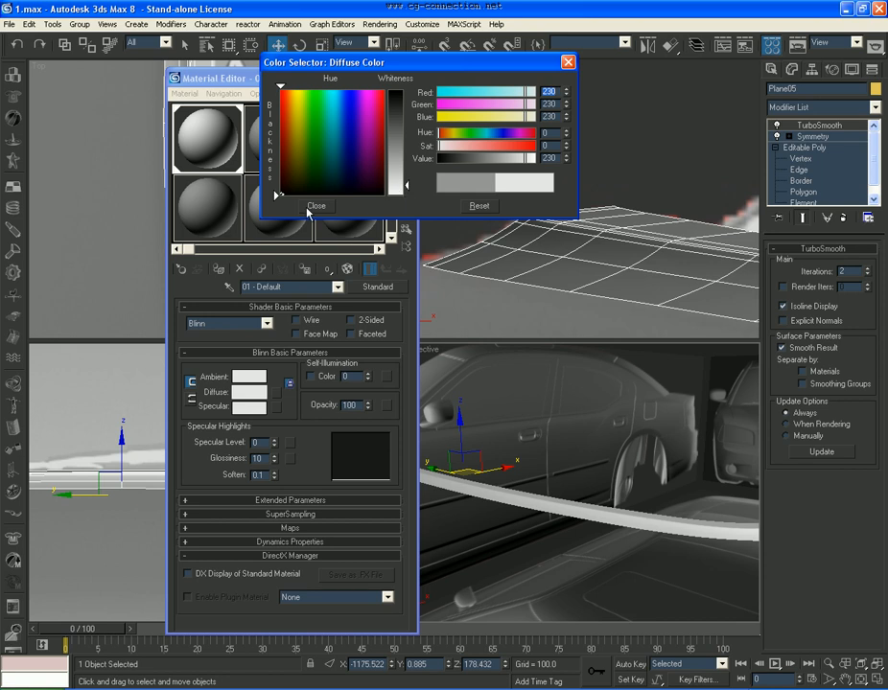
click(316, 207)
click(409, 80)
Examine the smoothed strip in an enlarged Perspective view, and undo the material assignment and the crease chamfer
alt+middle_drag(455, 458, 476, 460)
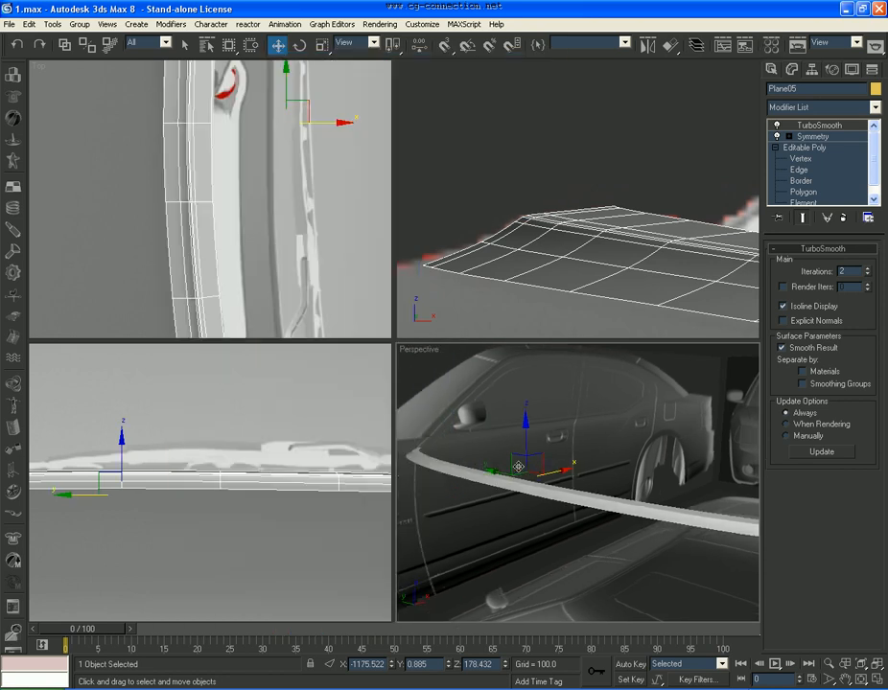
click(876, 680)
click(862, 680)
drag(435, 437, 364, 403)
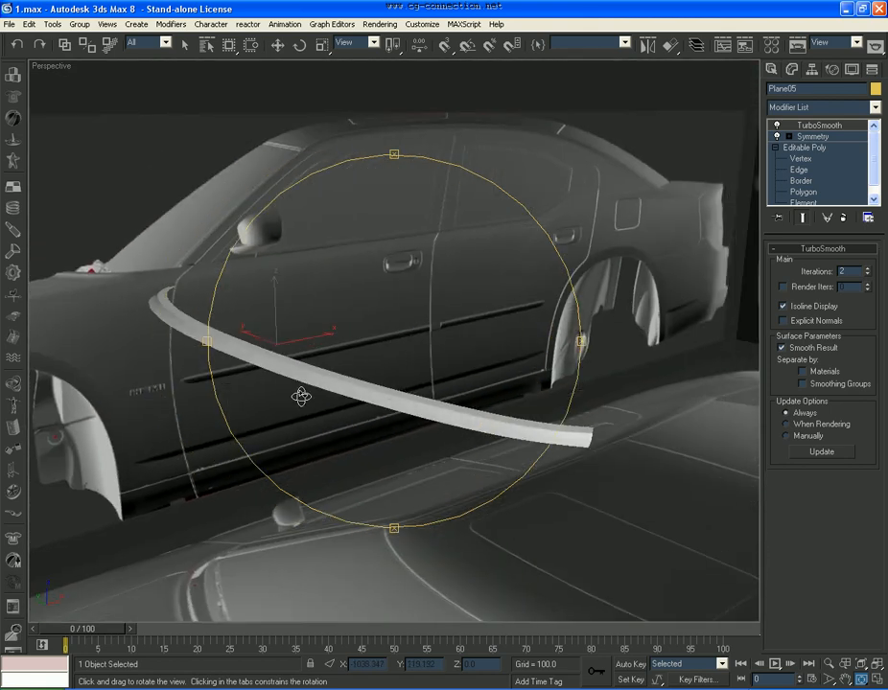
key(w)
key(alt+w)
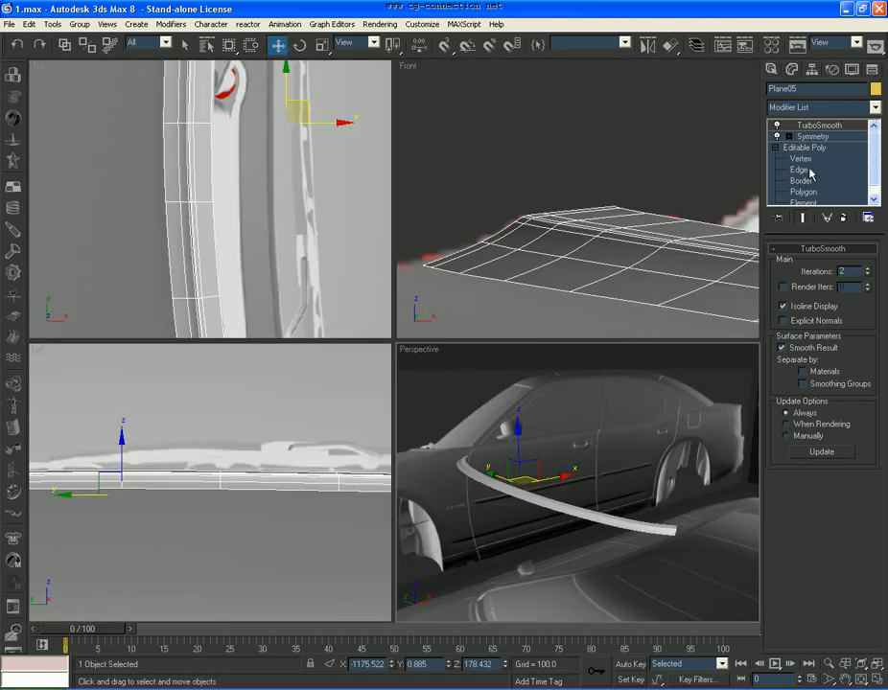
key(alt+x)
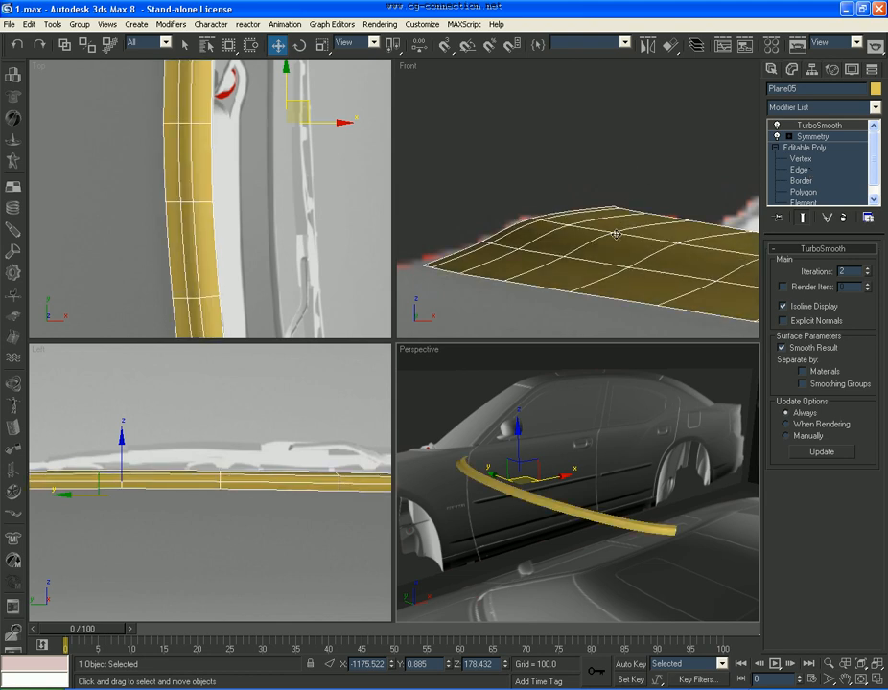
Assign the first sample material to the unchamfered strip and lighten its diffuse color to a light grey
key(m)
click(217, 272)
click(246, 391)
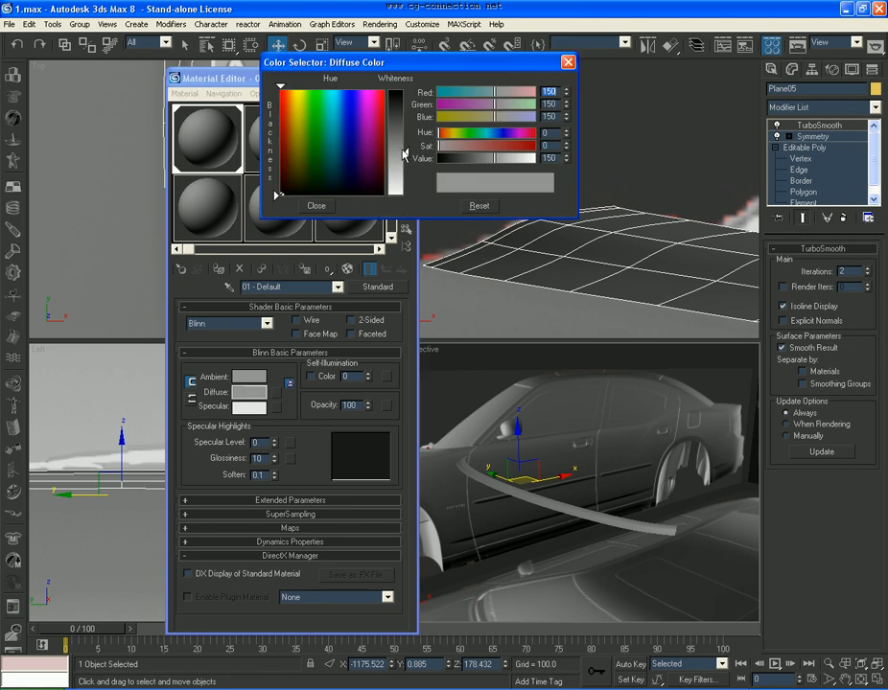
click(401, 182)
click(316, 206)
click(411, 77)
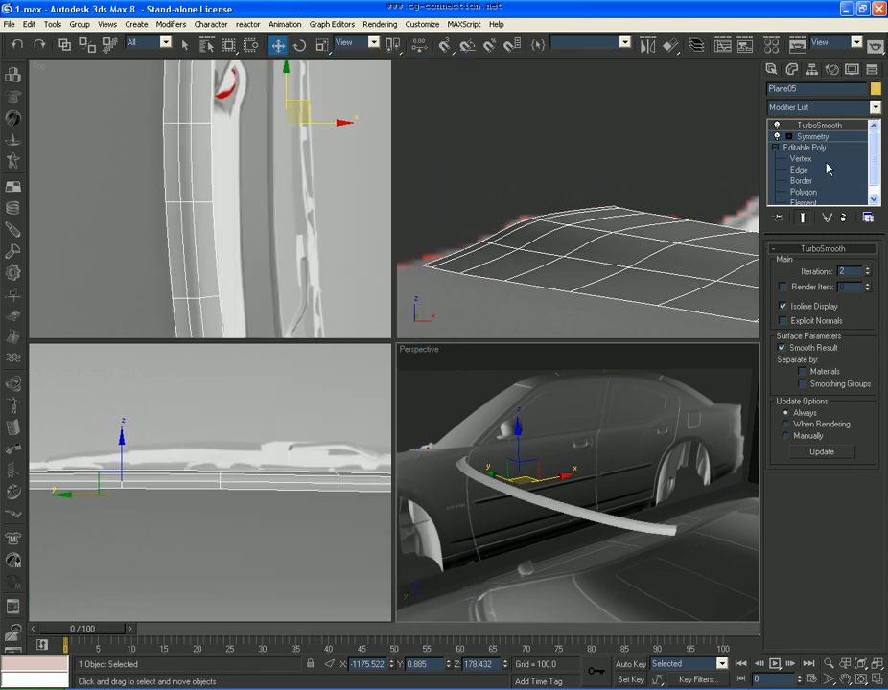
Extrude the strip's hood-side edge loop about 43 units toward the car's front and lower the new edges slightly
click(799, 170)
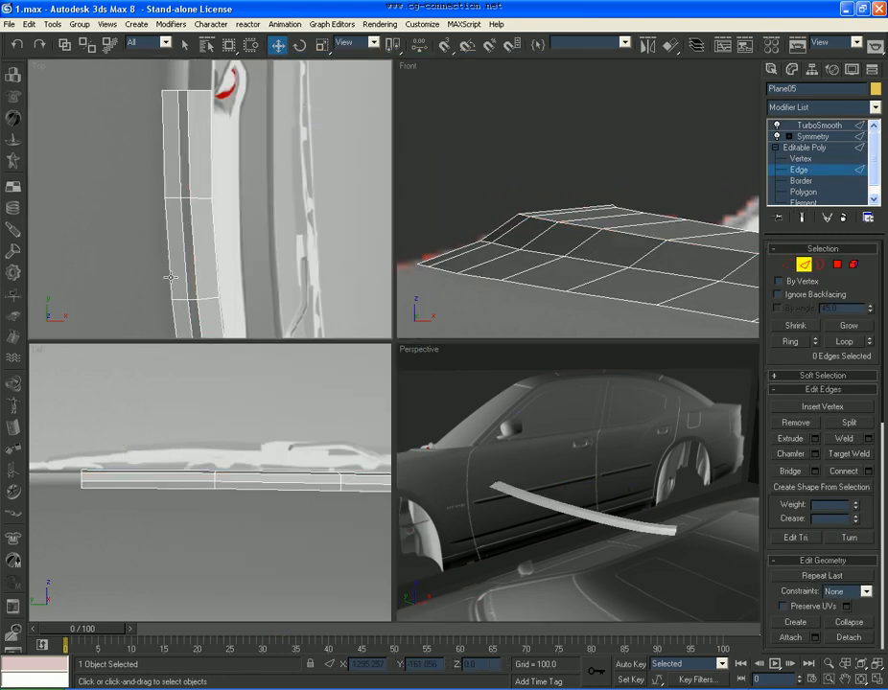
click(169, 273)
click(856, 342)
scroll(216, 191, down, 3)
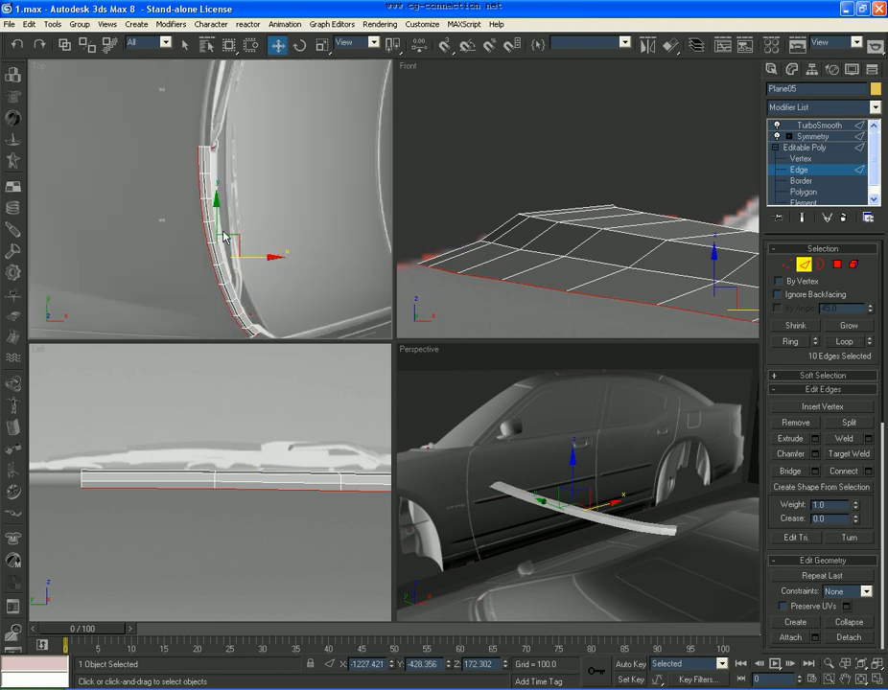
shift+drag(237, 178, 226, 181)
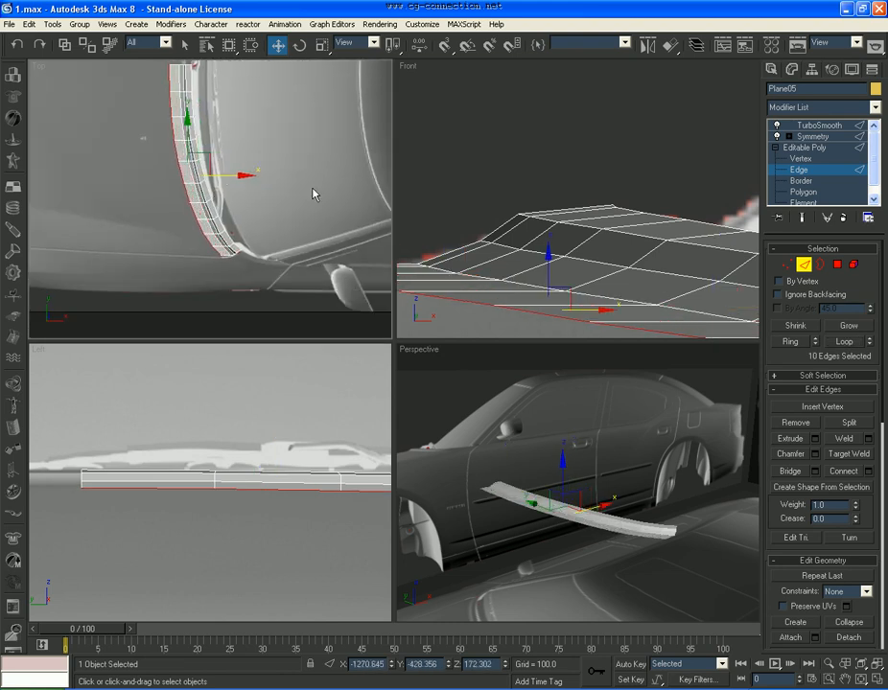
scroll(558, 203, down, 5)
middle_drag(556, 199, 545, 223)
drag(544, 214, 546, 217)
Move the new row's corner vertex and its neighbour at the strip's outer end onto the hood's side outline
scroll(188, 248, up, 5)
middle_drag(295, 321, 273, 204)
scroll(272, 203, up, 3)
key(1)
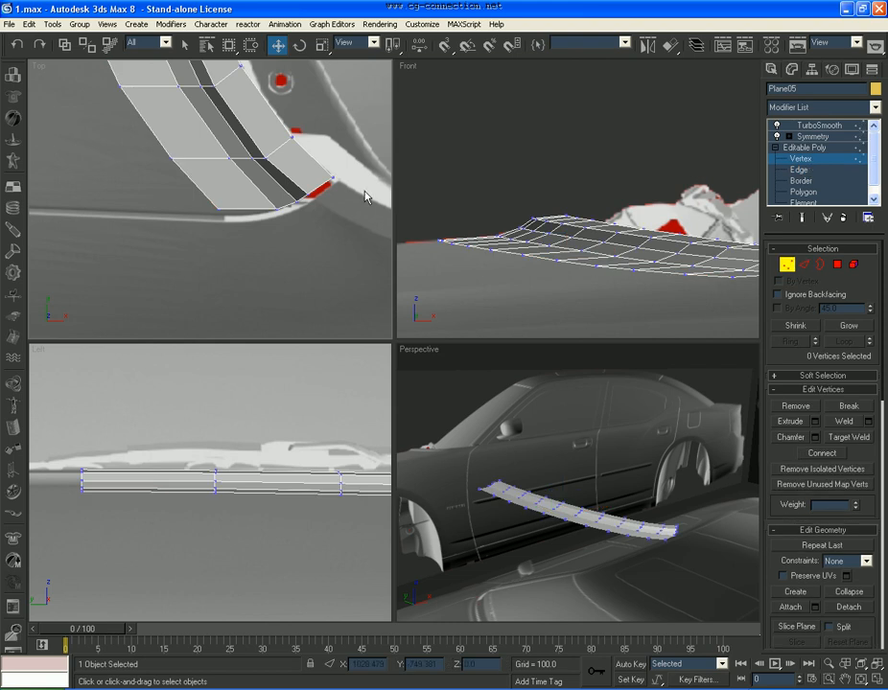
click(219, 212)
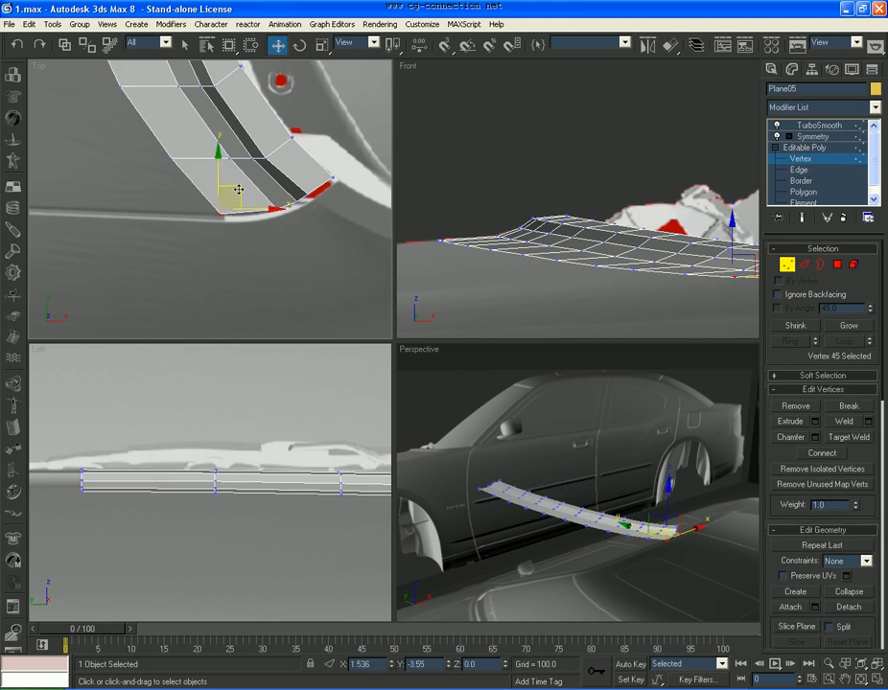
scroll(326, 213, up, 2)
click(211, 203)
drag(209, 171, 210, 174)
click(100, 215)
middle_drag(589, 283, 418, 248)
scroll(549, 239, up, 2)
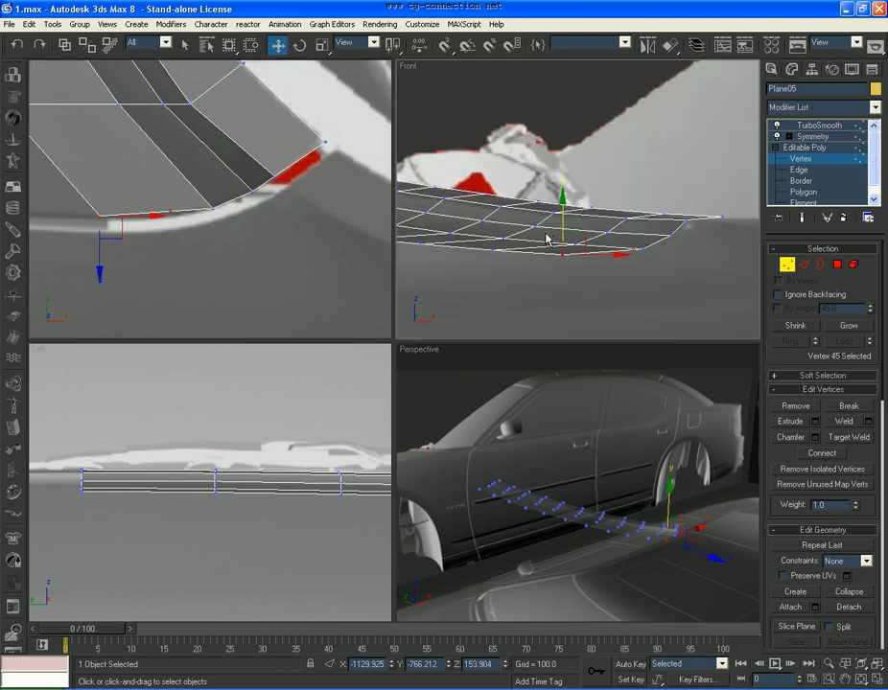
Check the outer corner vertex against the Front and Left references and save the scene
middle_drag(509, 231, 607, 170)
middle_drag(309, 441, 115, 468)
middle_drag(360, 475, 200, 481)
click(182, 513)
scroll(183, 518, down, 2)
middle_drag(143, 513, 223, 494)
key(ctrl+s)
Select the strip's complete hood-side edge loop and extrude it forward in the Top view toward the hood's front edge
click(807, 266)
scroll(308, 238, down, 3)
scroll(307, 235, down, 2)
middle_drag(205, 209, 238, 260)
click(244, 237)
click(249, 232)
ctrl+click(274, 261)
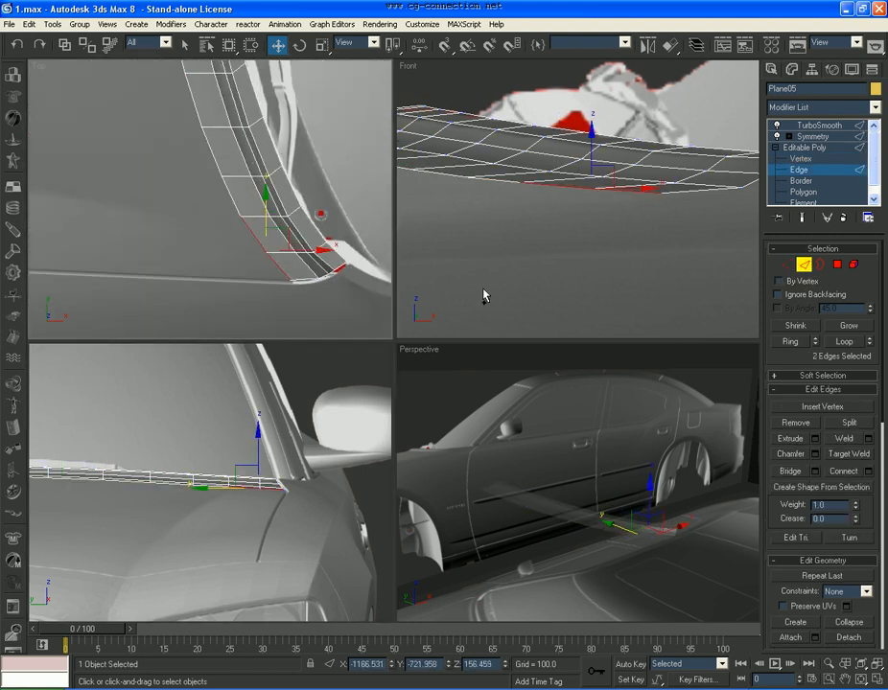
click(845, 341)
key(z)
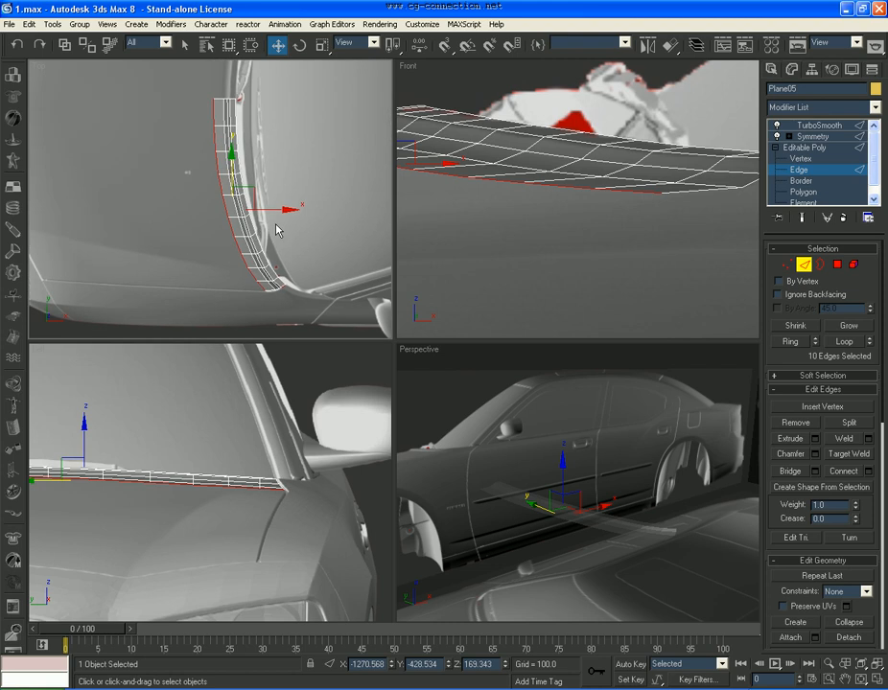
shift+drag(276, 221, 228, 207)
middle_drag(227, 208, 343, 238)
drag(343, 238, 177, 228)
scroll(652, 197, down, 8)
scroll(422, 205, up, 1)
middle_drag(422, 205, 533, 212)
Select the two front-row vertices nearest the centre and move them forward to the hood's front edge
key(1)
drag(71, 101, 127, 184)
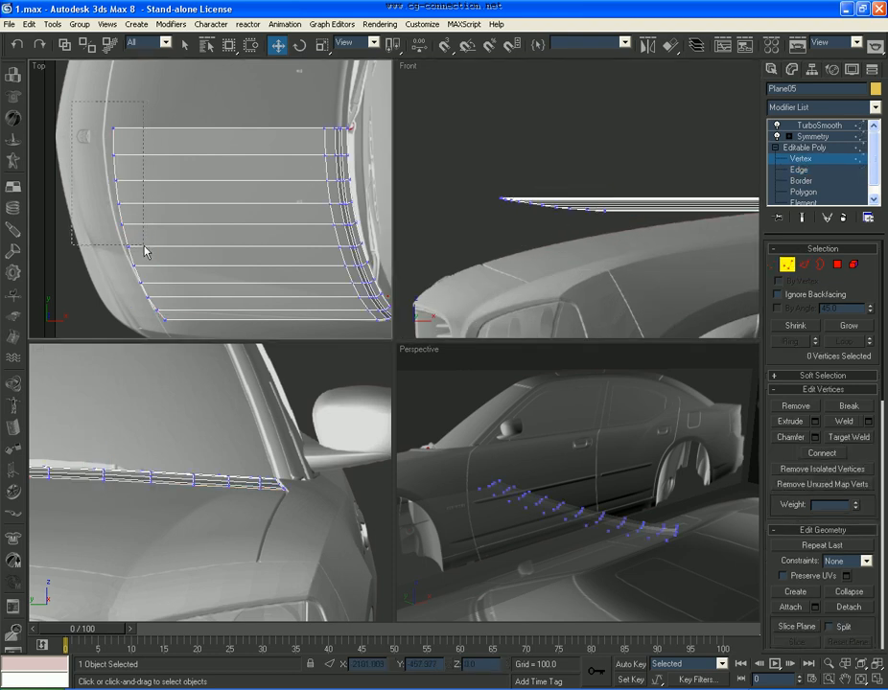
drag(120, 169, 121, 165)
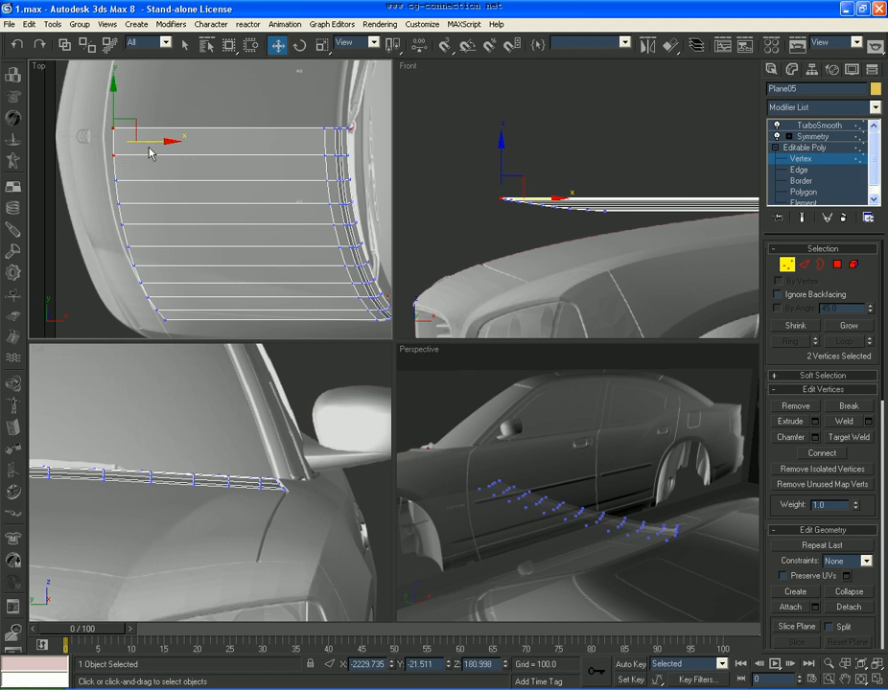
click(157, 178)
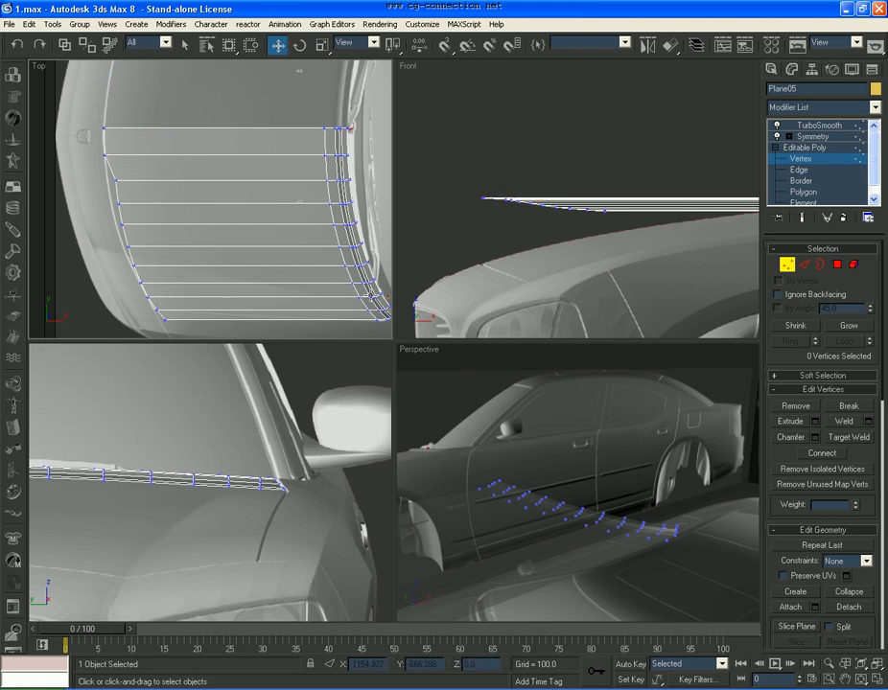
Shift the front-row vertices near the outer end toward the centre along the hood's front edge
click(146, 296)
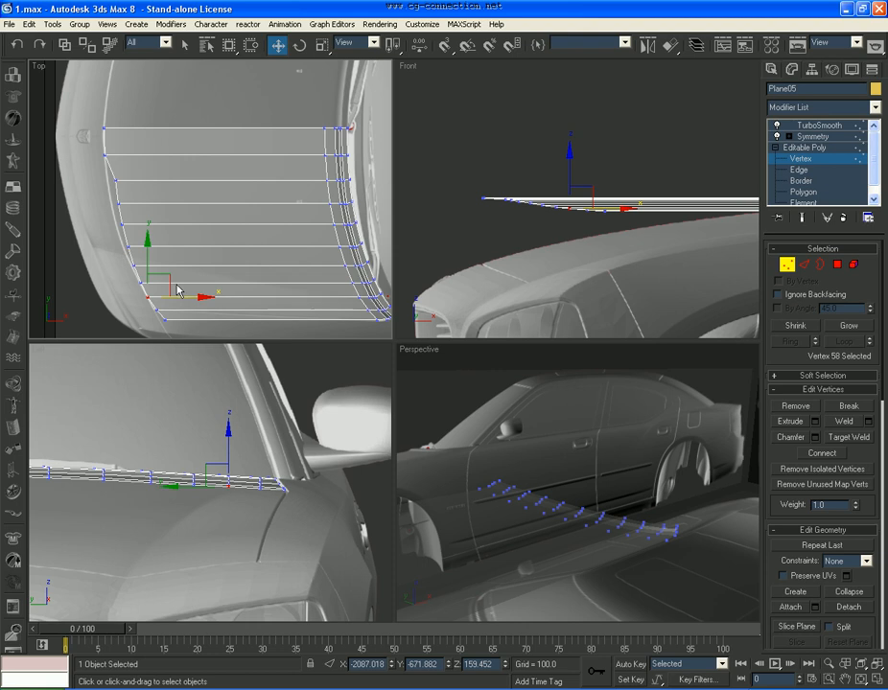
drag(168, 277, 148, 237)
scroll(149, 242, up, 2)
middle_drag(148, 241, 183, 204)
drag(176, 208, 199, 276)
drag(192, 234, 188, 215)
Extend the front-row selection progressively toward the centre and shift these vertices onto the hood's front curve, refining one individually
ctrl+drag(178, 176, 139, 205)
ctrl+drag(153, 134, 116, 163)
drag(179, 182, 176, 162)
ctrl+drag(159, 104, 123, 153)
drag(176, 154, 162, 134)
click(193, 176)
click(165, 222)
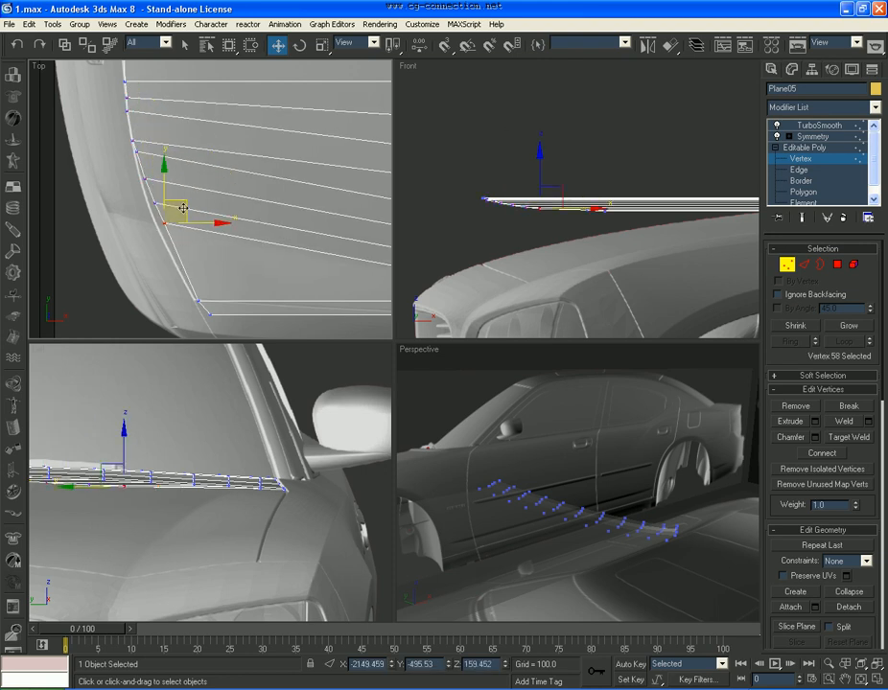
drag(175, 204, 175, 202)
Nudge the vertex where the long hood faces meet the windshield strip near its outer end
scroll(175, 204, down, 3)
middle_drag(232, 248, 177, 236)
scroll(205, 232, up, 3)
middle_drag(296, 243, 215, 234)
scroll(216, 234, up, 2)
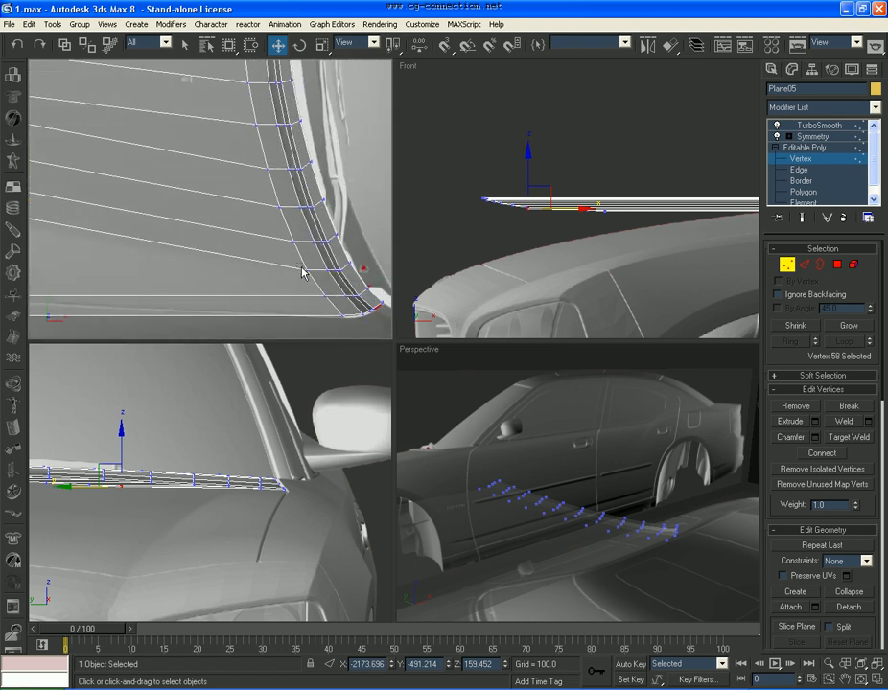
click(307, 269)
drag(323, 250, 327, 256)
Select the whole front row of vertices and lower it in the Left view to the height of the hood's front edge
middle_click(232, 452)
scroll(268, 256, down, 4)
middle_drag(129, 173, 252, 212)
scroll(252, 212, up, 3)
scroll(232, 272, down, 4)
drag(132, 123, 220, 260)
scroll(256, 452, down, 3)
drag(185, 440, 184, 477)
click(230, 454)
Move the outermost front-row vertices to the hood's front corner and adjust the next vertex along the edge
middle_drag(233, 215, 252, 167)
scroll(252, 167, up, 4)
middle_drag(245, 187, 222, 283)
scroll(221, 283, up, 2)
drag(260, 234, 189, 273)
drag(232, 234, 213, 211)
click(210, 195)
click(182, 218)
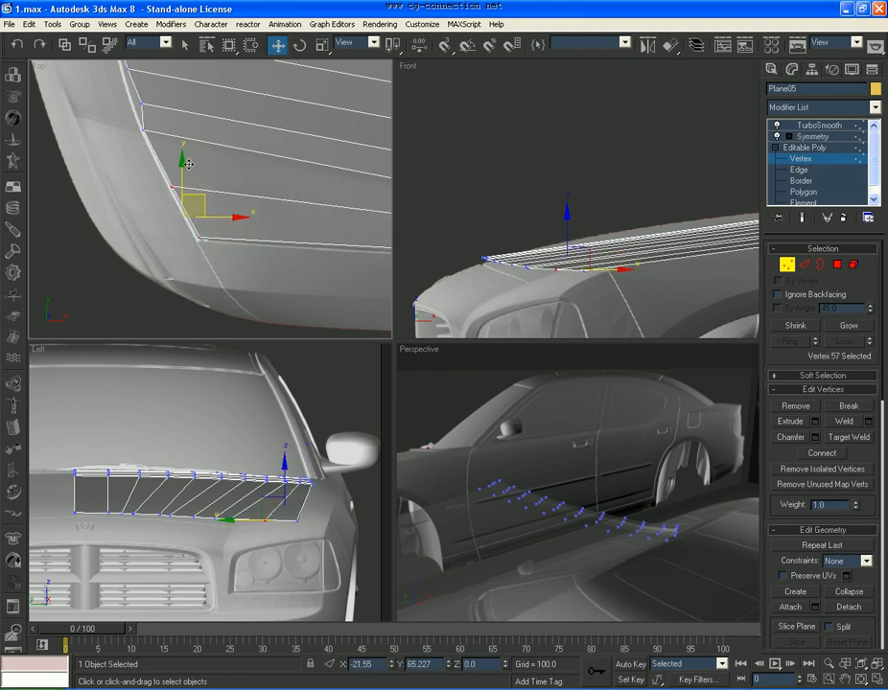
drag(189, 164, 188, 164)
Reposition two middle front-row vertices individually so they follow the hood's front edge in the Top view
scroll(288, 211, down, 2)
middle_drag(301, 215, 128, 212)
mouse_move(259, 234)
middle_down()
mouse_move(208, 225)
mouse_move(245, 246)
middle_up()
middle_drag(152, 231, 292, 269)
middle_drag(189, 214, 270, 275)
scroll(270, 276, up, 2)
click(203, 281)
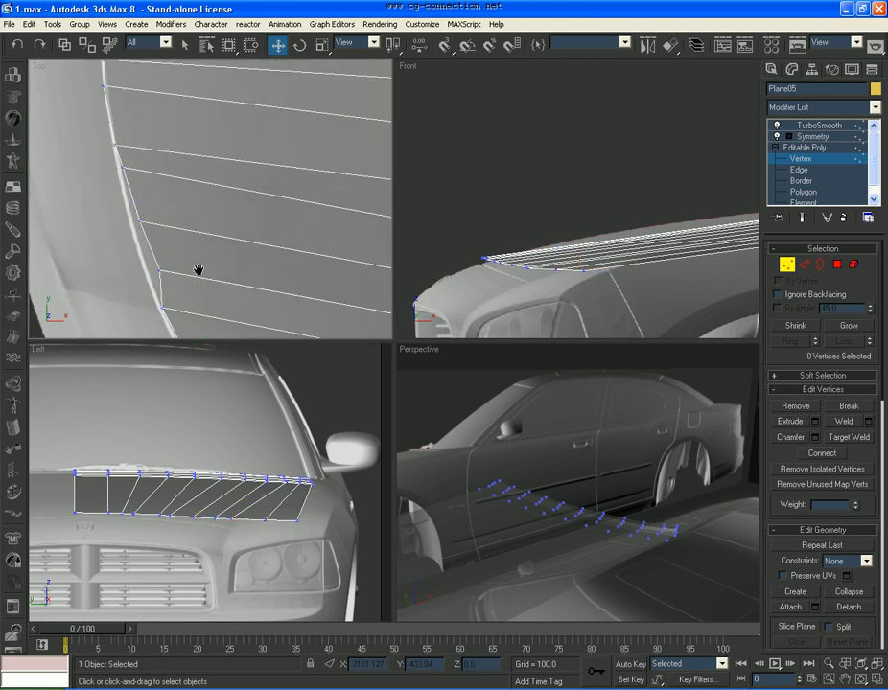
middle_drag(202, 286, 228, 277)
click(187, 271)
drag(188, 242, 190, 250)
click(166, 222)
drag(185, 203, 171, 200)
Adjust the front-row vertices near the car's centre to the hood's front edge, undoing one misplaced move
middle_drag(199, 227, 243, 229)
scroll(161, 231, down, 2)
scroll(244, 229, up, 4)
middle_drag(200, 183, 228, 234)
click(189, 175)
middle_drag(190, 175, 192, 234)
click(183, 198)
click(207, 179)
key(ctrl+z)
drag(206, 179, 203, 132)
Resume vertex editing and even out the spacing of the middle front-row vertices along the hood's front edge
click(687, 237)
click(785, 265)
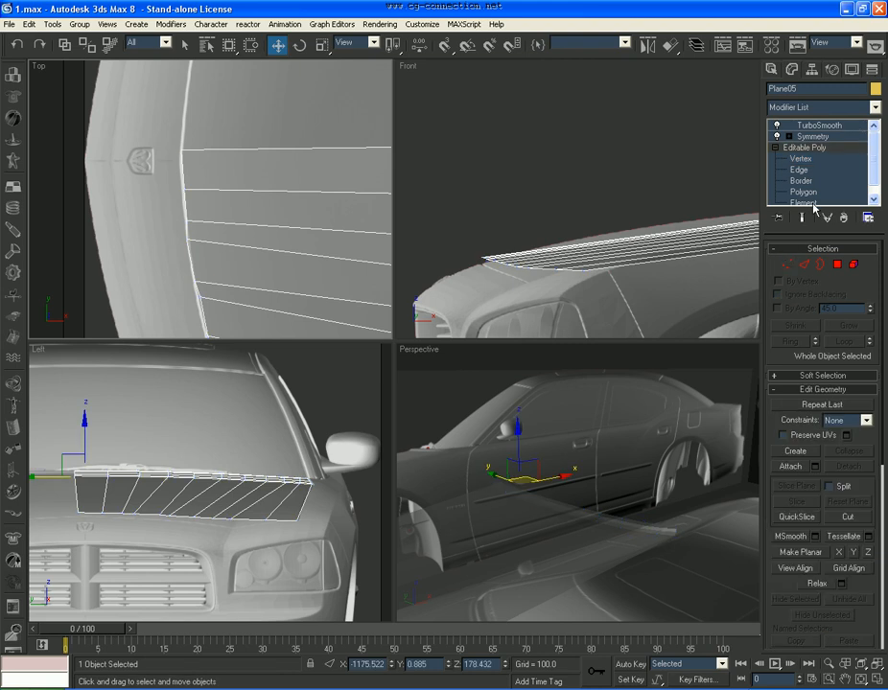
click(820, 125)
click(814, 161)
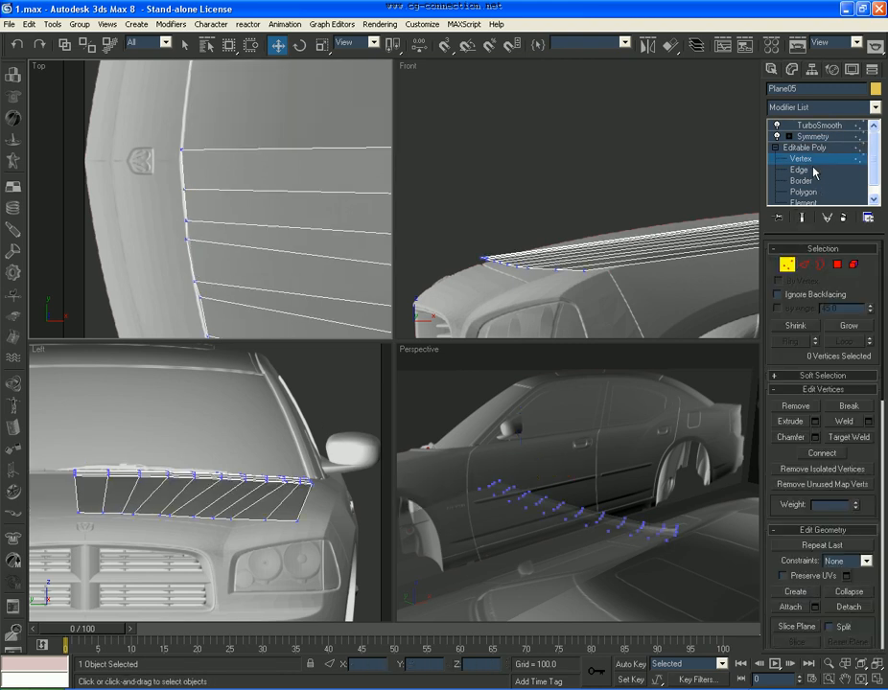
click(192, 238)
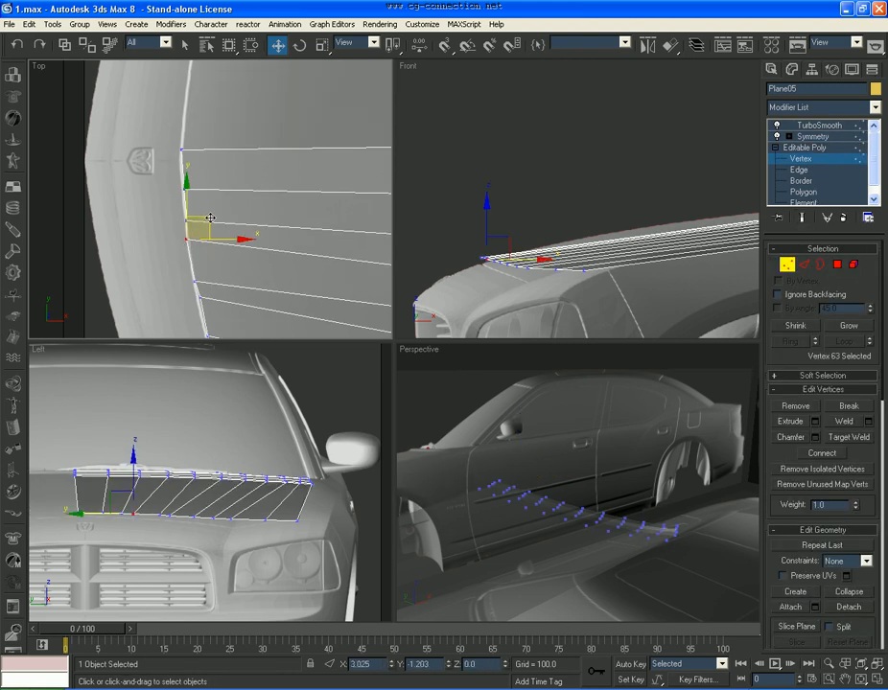
middle_drag(198, 257, 199, 190)
mouse_move(198, 213)
mouse_down()
mouse_move(173, 232)
mouse_move(199, 197)
mouse_move(202, 221)
mouse_up()
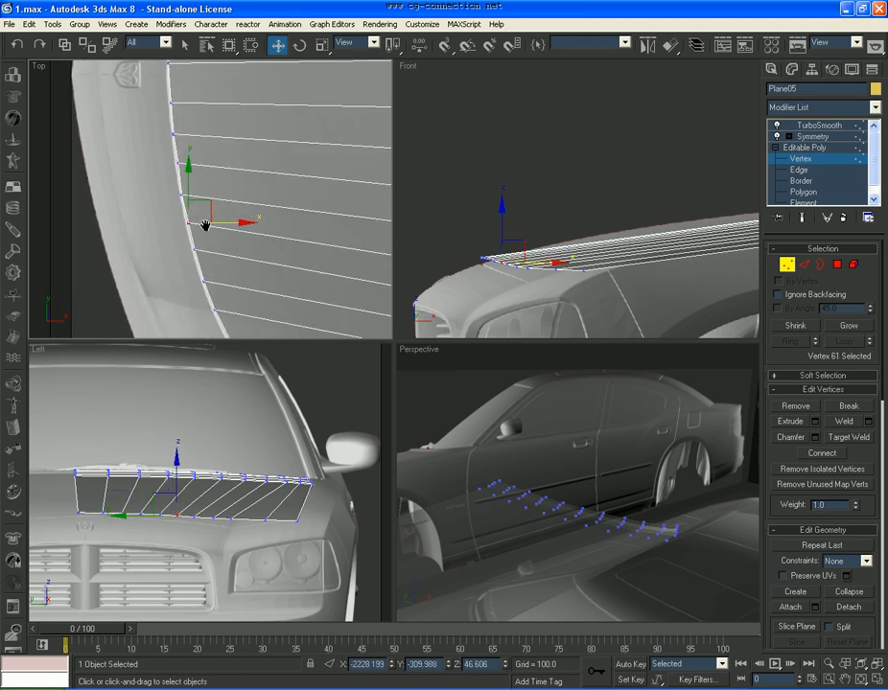
Nudge the middle front-row vertices slightly along X in the Top view so they sit on the hood's front edge
scroll(206, 220, up, 3)
click(174, 180)
drag(209, 177, 211, 177)
click(218, 253)
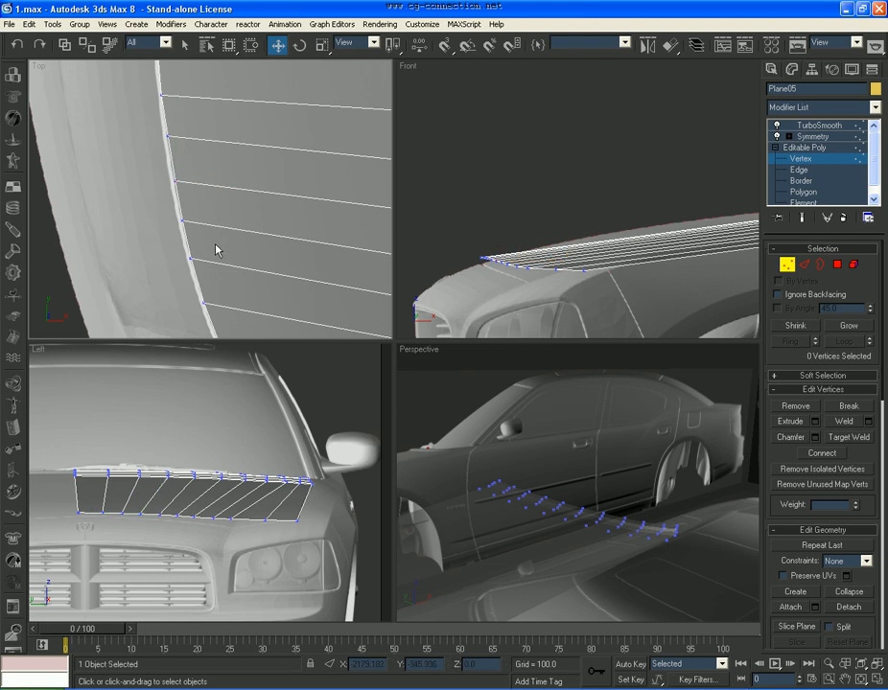
middle_drag(210, 231, 207, 217)
drag(198, 201, 220, 221)
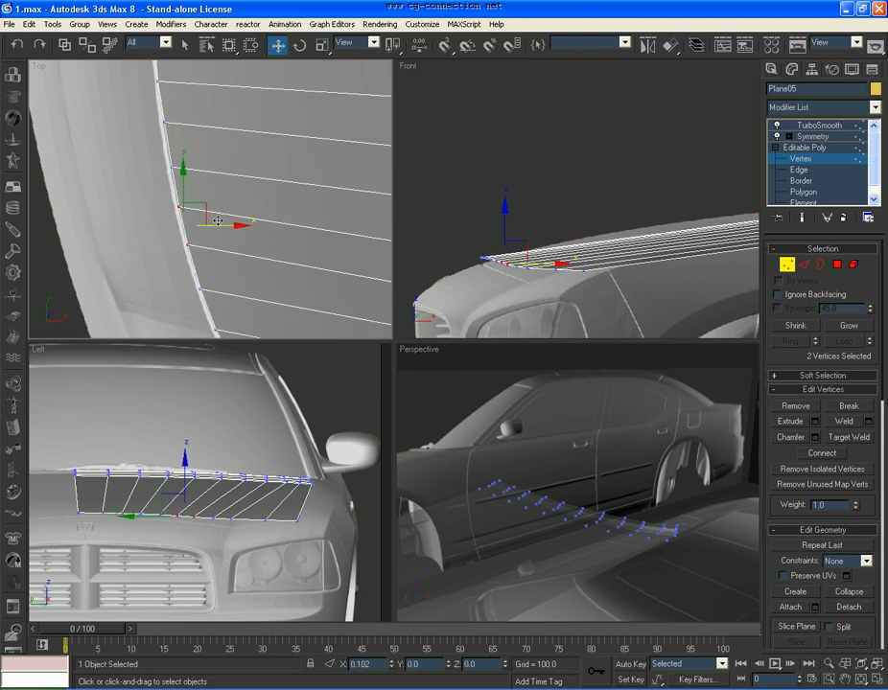
click(224, 250)
drag(157, 176, 158, 175)
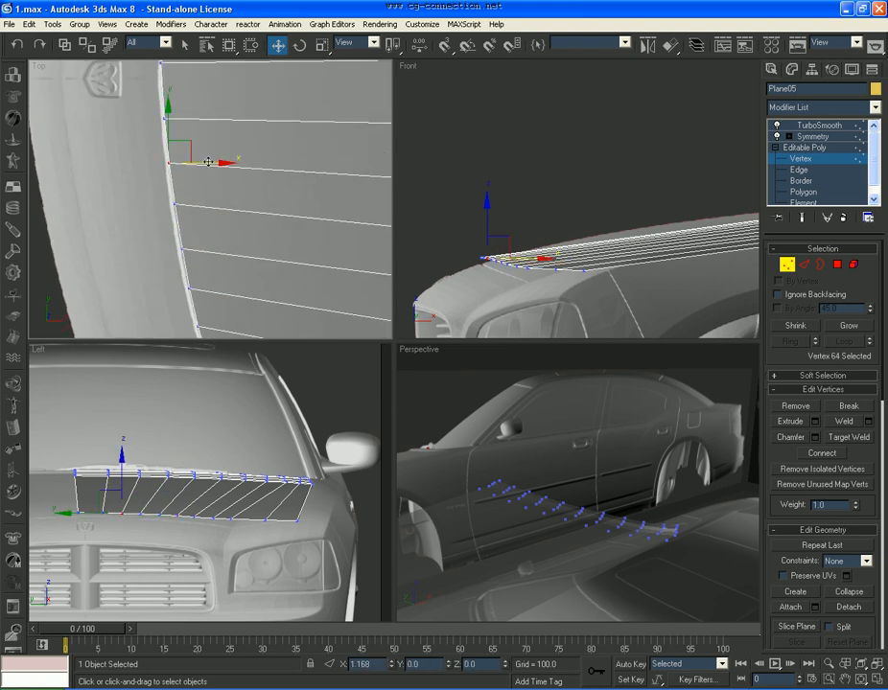
drag(210, 161, 211, 161)
click(206, 176)
Adjust the front-row vertices beside the car's centre along X to match the hood's front edge in the Top view
middle_drag(188, 108, 188, 183)
mouse_move(182, 180)
mouse_down()
mouse_move(154, 206)
mouse_move(198, 190)
mouse_up()
click(170, 238)
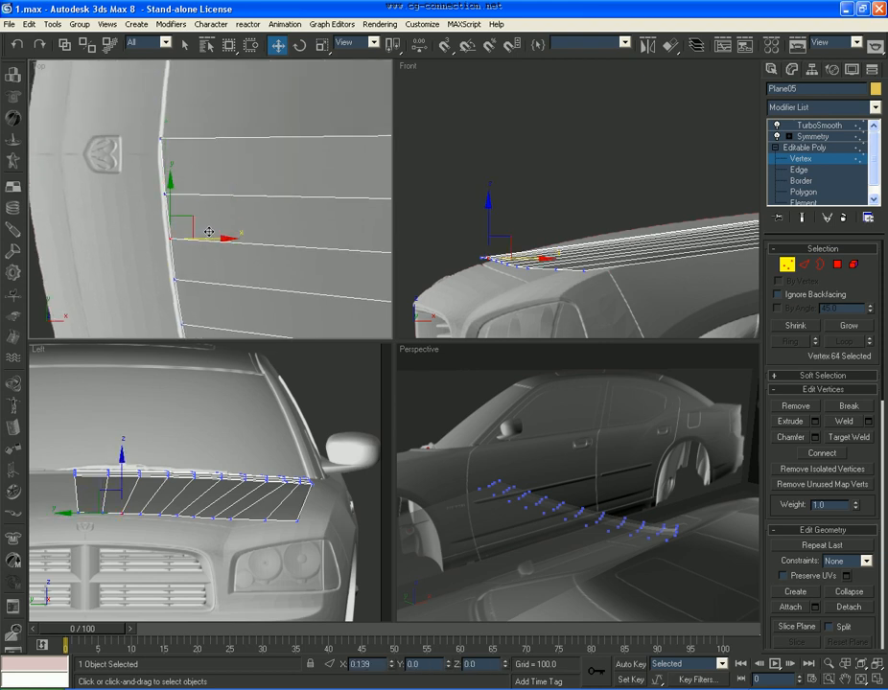
drag(208, 231, 207, 232)
click(196, 220)
drag(184, 207, 161, 208)
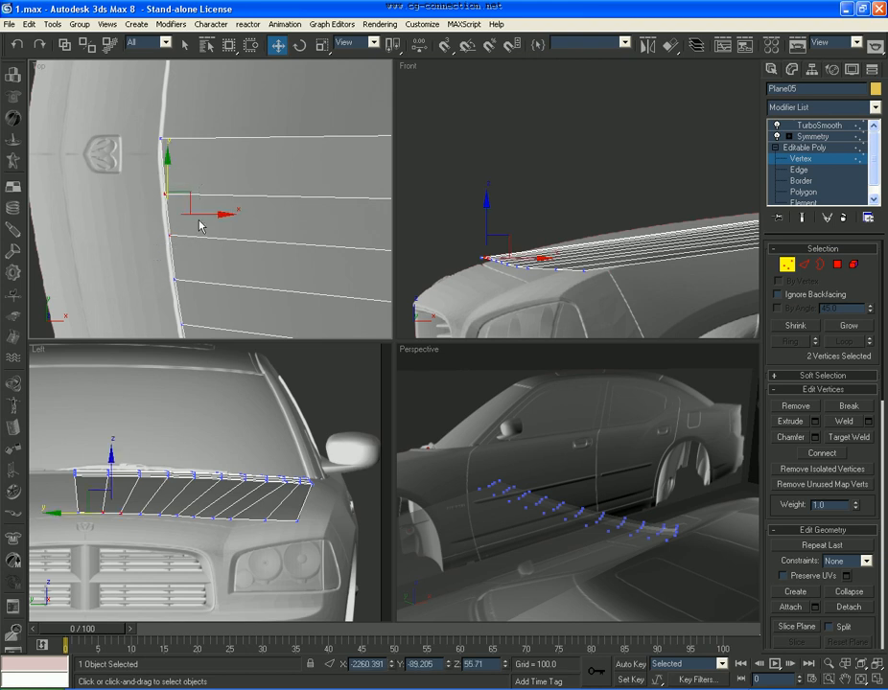
click(171, 236)
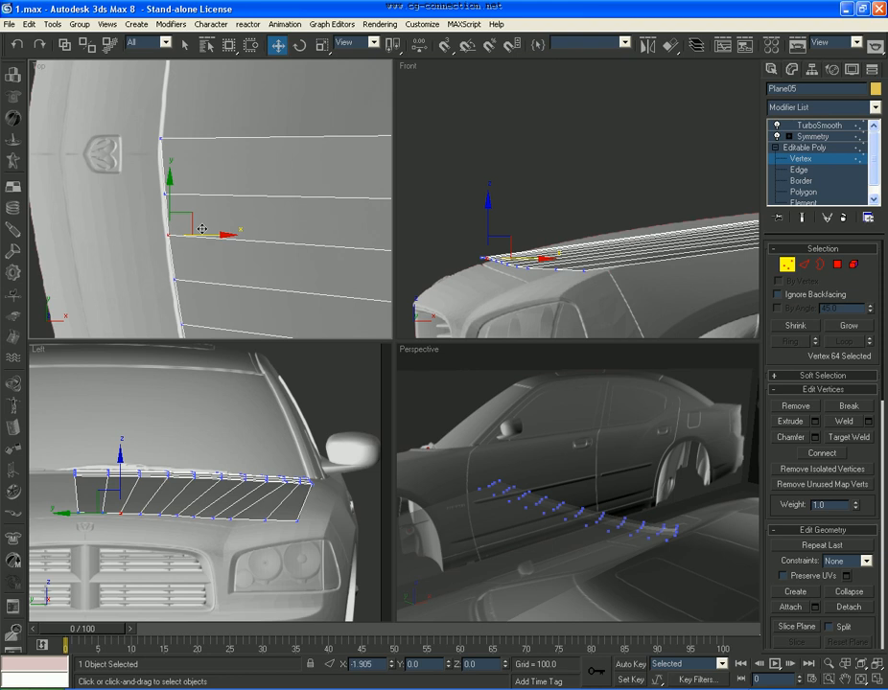
click(167, 193)
click(202, 226)
scroll(204, 231, down, 2)
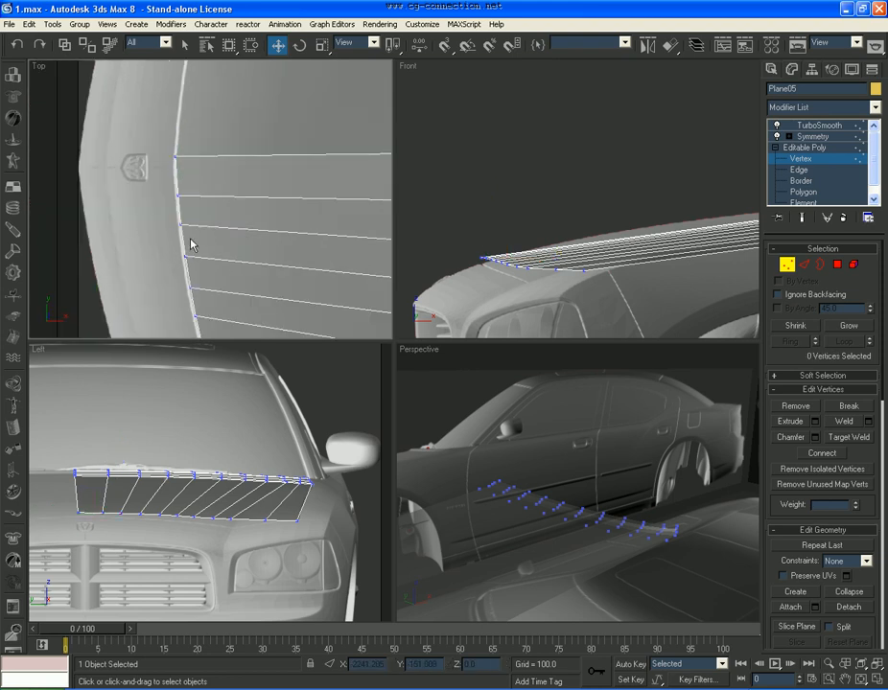
Lower the front-row vertices nearest the hood's outer crease to the reference hood edge in the Left view
middle_drag(205, 248, 206, 181)
middle_drag(233, 244, 218, 194)
scroll(214, 393, up, 3)
scroll(236, 470, up, 5)
drag(150, 512, 149, 514)
drag(156, 465, 172, 499)
middle_drag(115, 483, 213, 487)
drag(205, 487, 173, 516)
drag(185, 460, 184, 485)
drag(125, 476, 96, 501)
drag(105, 457, 106, 479)
Lower the middle front-row vertices one by one to the reference hood edge in the Left view
middle_drag(95, 483, 248, 484)
drag(211, 476, 177, 502)
drag(194, 450, 194, 471)
drag(110, 499, 139, 476)
drag(124, 449, 124, 469)
middle_drag(110, 471, 258, 470)
drag(211, 475, 178, 500)
drag(192, 445, 191, 465)
Lower the remaining front-row vertices towards the car's centre to the hood edge above the grille badge
middle_drag(132, 467, 276, 467)
drag(274, 464, 246, 495)
drag(260, 443, 261, 460)
mouse_move(193, 460)
mouse_down()
mouse_move(166, 500)
mouse_move(187, 450)
mouse_move(193, 458)
mouse_up()
drag(109, 464, 78, 496)
click(204, 476)
drag(91, 455, 91, 460)
click(172, 466)
Fit the heights of the two outermost front-row vertices to the reference hood edge in the Left view
scroll(173, 466, down, 3)
middle_drag(341, 487, 211, 470)
scroll(211, 470, up, 3)
scroll(211, 470, down, 3)
middle_drag(292, 474, 186, 493)
scroll(191, 494, up, 3)
drag(222, 480, 192, 509)
drag(205, 447, 206, 454)
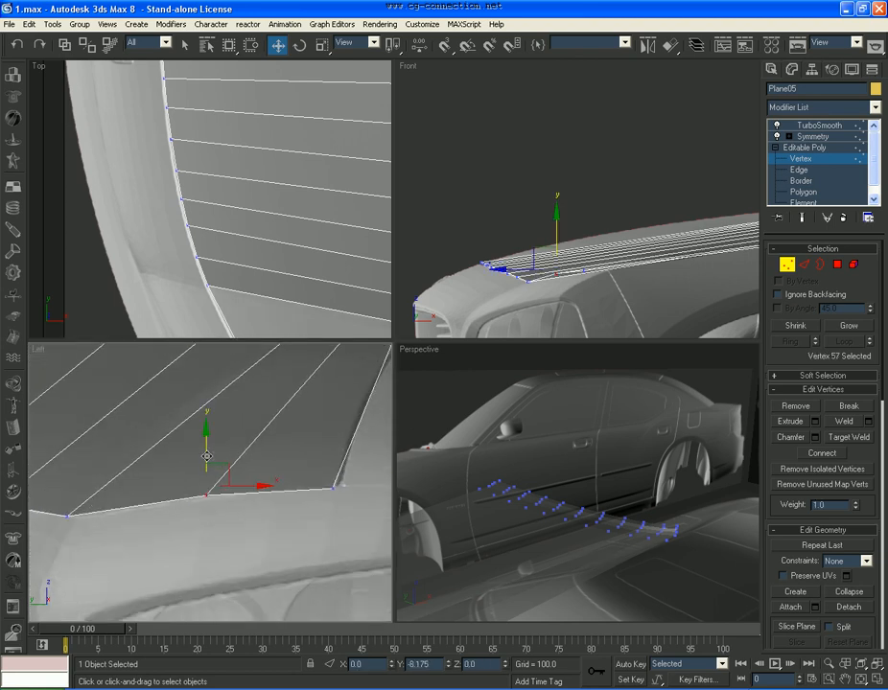
click(325, 491)
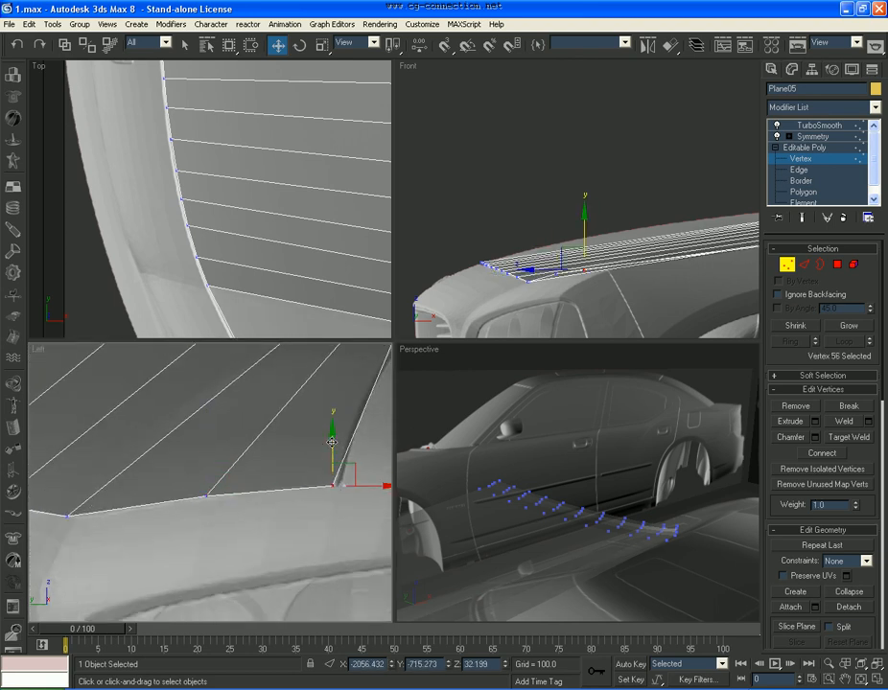
click(301, 460)
scroll(301, 461, down, 4)
middle_drag(235, 458, 254, 473)
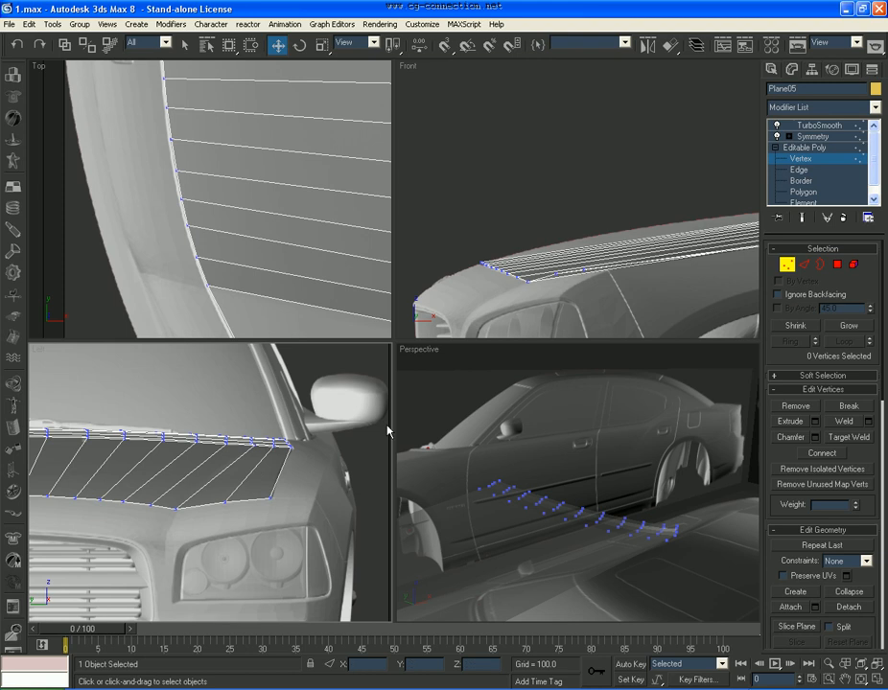
Leave vertex editing and examine the smoothed, mirrored hood at the TurboSmooth level in the Perspective and Left views
click(818, 158)
click(828, 126)
alt+middle_drag(613, 481, 711, 450)
scroll(671, 470, down, 3)
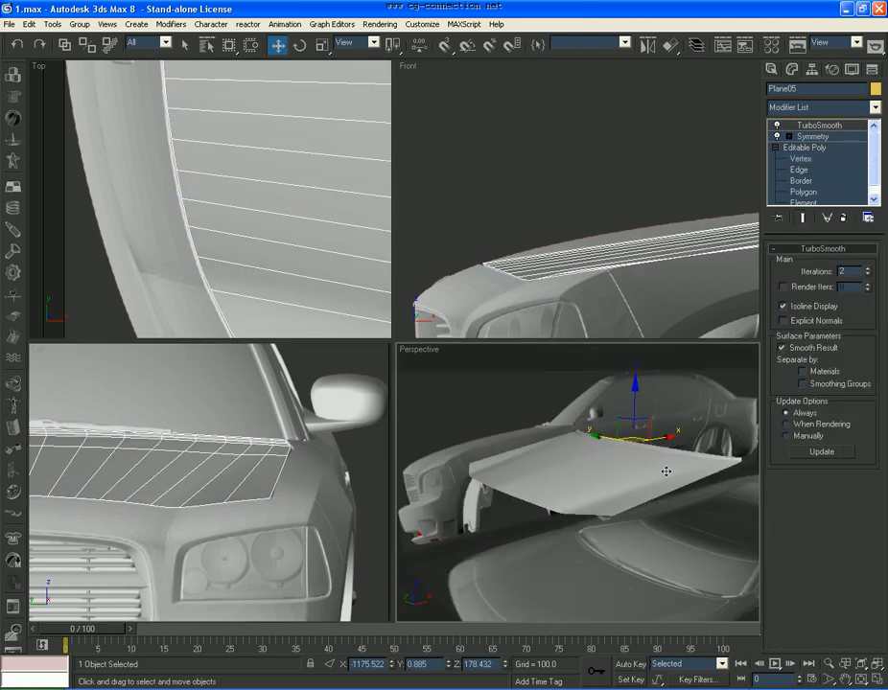
scroll(619, 487, up, 3)
middle_drag(613, 485, 535, 484)
middle_drag(187, 486, 388, 499)
scroll(244, 497, up, 3)
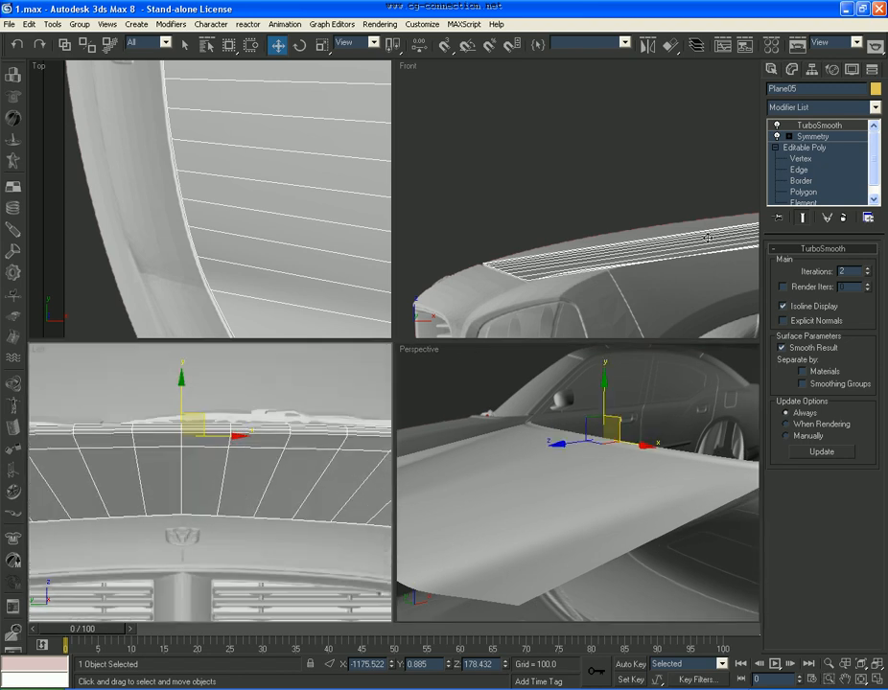
Select the six inner-side vertices and, with the end result shown, move them sideways onto the car's centre line
click(800, 160)
drag(188, 519, 188, 518)
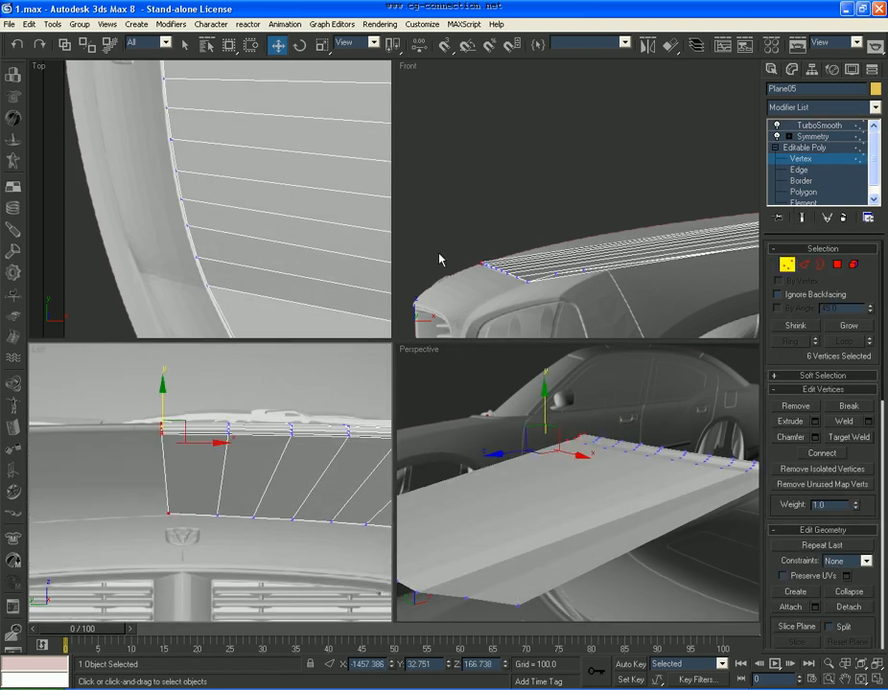
scroll(870, 448, down, 3)
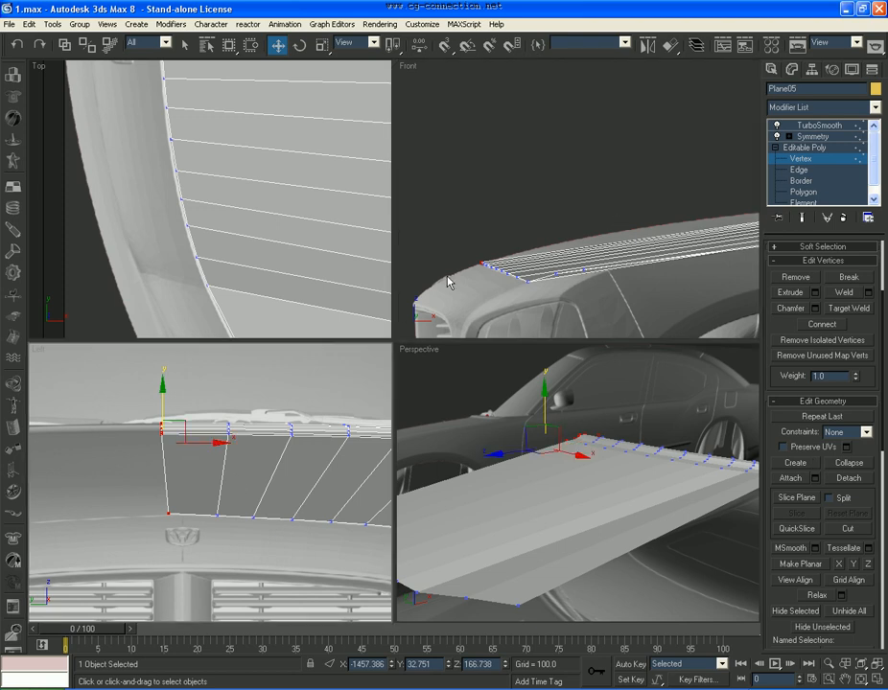
middle_drag(549, 196, 487, 224)
scroll(489, 224, down, 4)
middle_drag(600, 218, 544, 217)
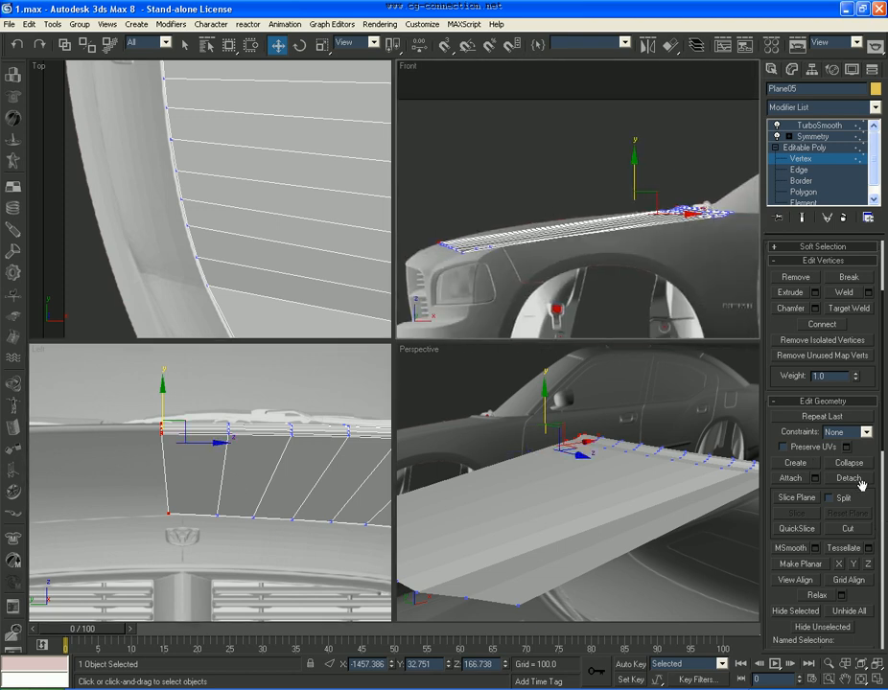
drag(857, 489, 847, 397)
click(793, 477)
scroll(163, 457, up, 3)
click(803, 219)
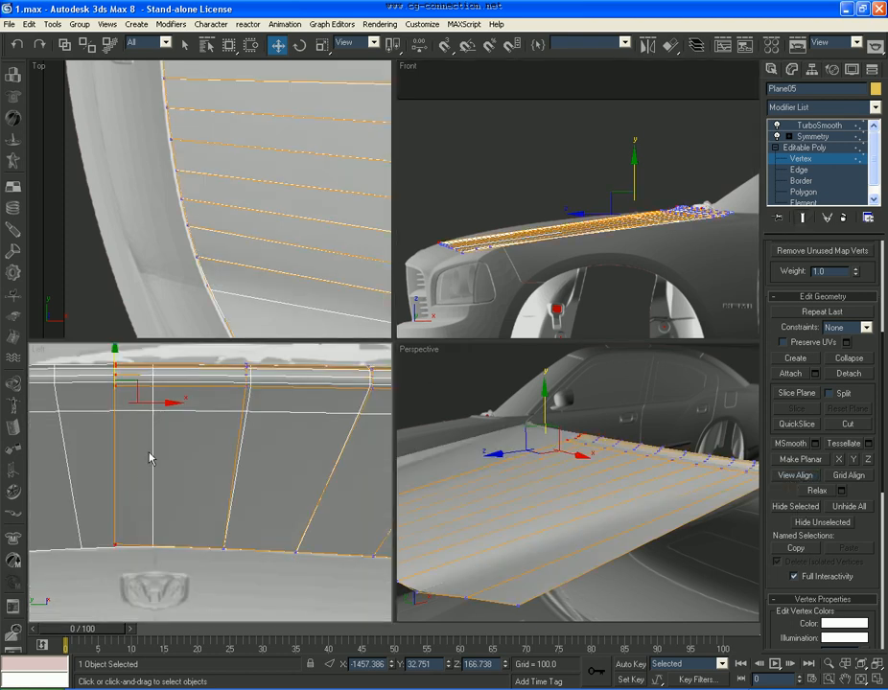
drag(158, 403, 194, 402)
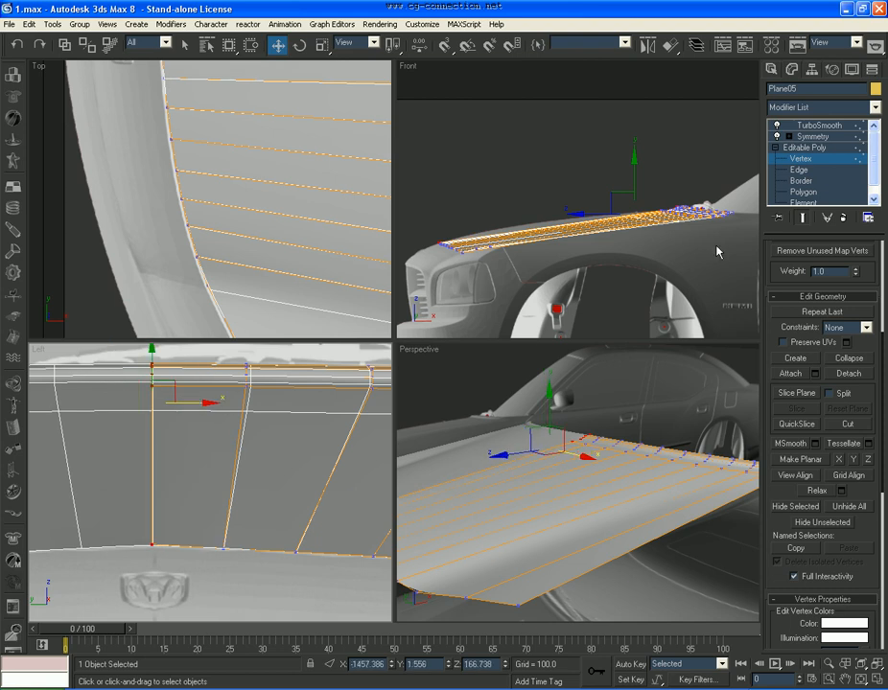
Compare the hood with the end result shown and hidden, leaving the end result hidden
click(804, 219)
click(804, 219)
click(804, 220)
click(803, 220)
click(804, 220)
click(803, 219)
click(804, 219)
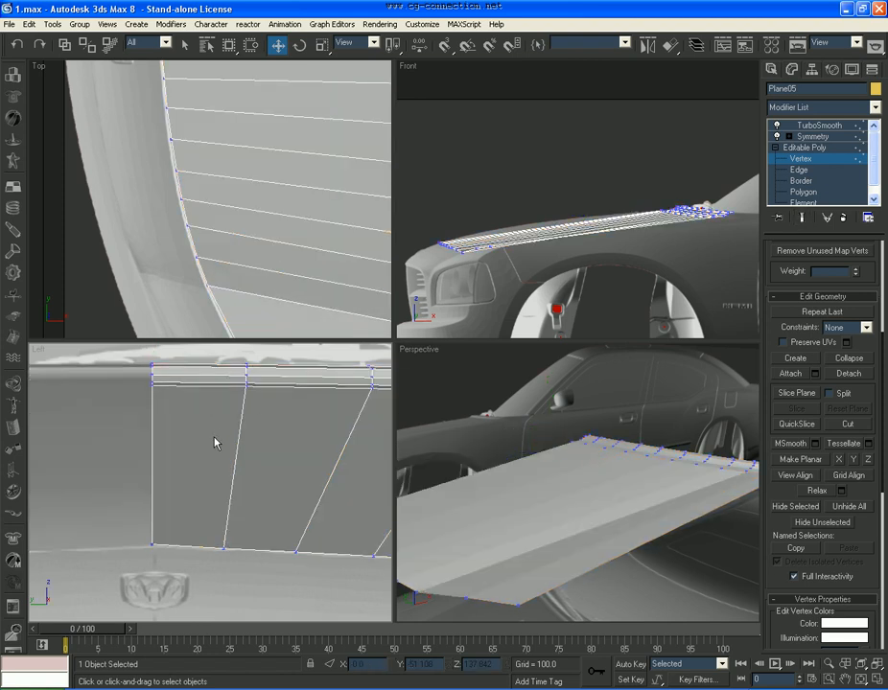
Examine how the centre vertex and the rest of the front row follow the hood's front edge in the Top view
click(151, 544)
middle_drag(188, 185, 188, 252)
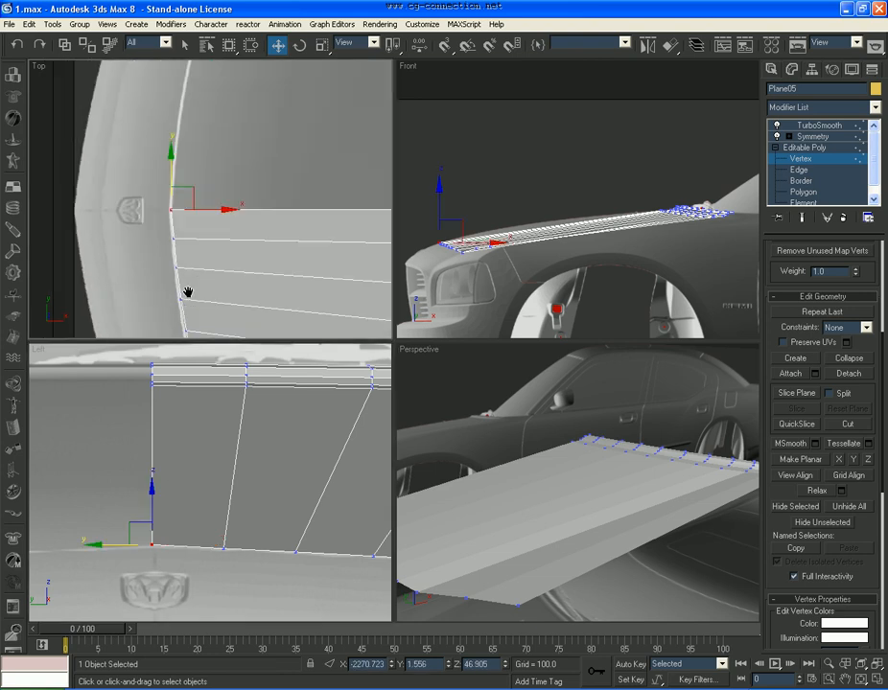
click(320, 246)
scroll(318, 240, down, 1)
middle_drag(318, 241, 232, 212)
scroll(230, 232, up, 2)
scroll(228, 230, up, 1)
scroll(216, 265, down, 3)
scroll(216, 264, down, 3)
middle_drag(156, 264, 256, 249)
middle_drag(176, 243, 195, 256)
scroll(200, 258, up, 3)
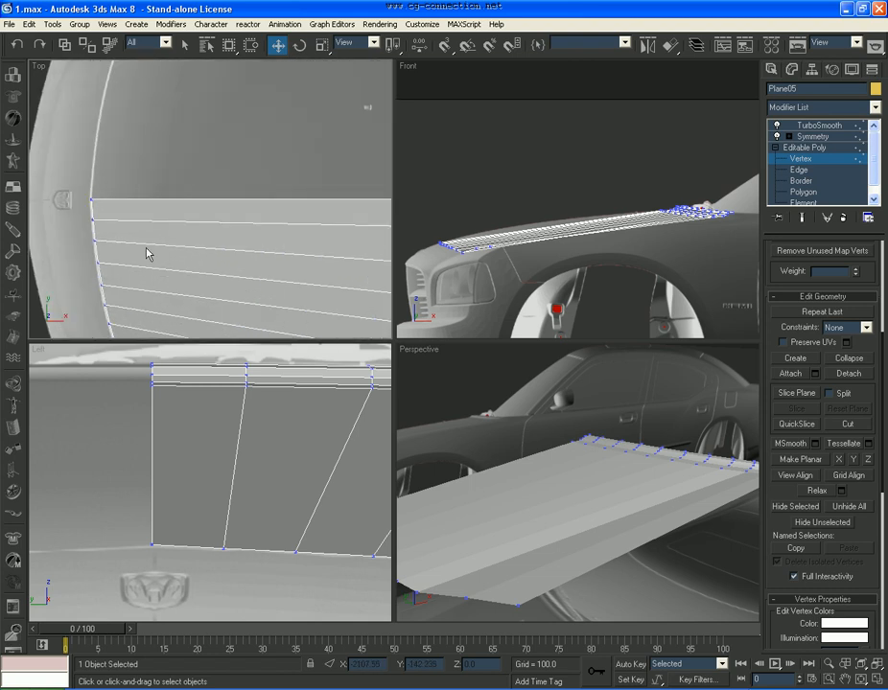
Raise the front-row vertex next to the centre slightly in the Left view
scroll(317, 482, down, 2)
middle_drag(317, 498, 210, 496)
scroll(134, 496, up, 4)
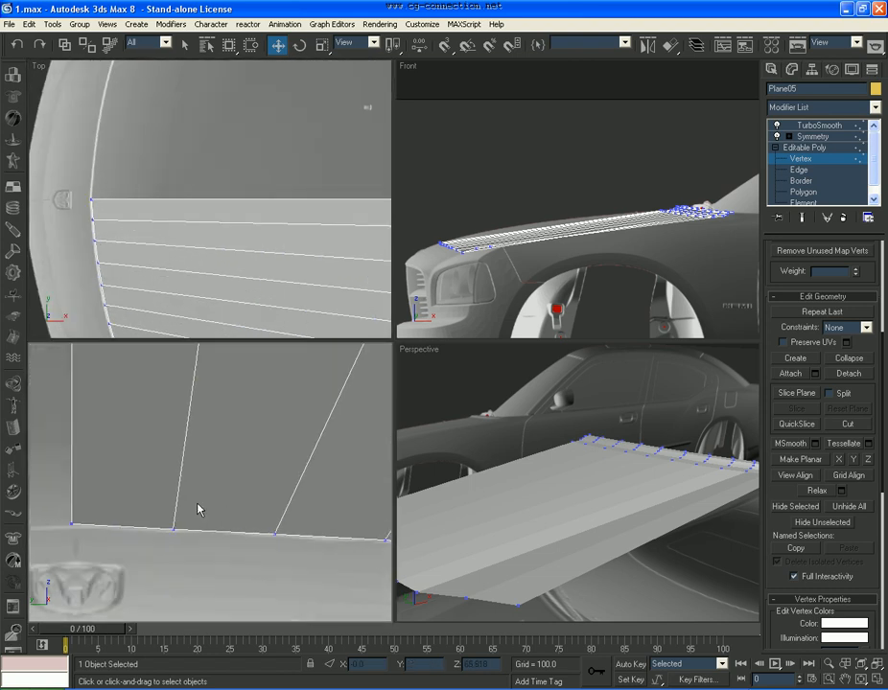
click(174, 530)
drag(171, 499, 170, 496)
click(241, 499)
Toggle see-through display and nudge a front-row vertex near the crease sideways in the Left view
scroll(212, 520, down, 3)
middle_drag(285, 521, 199, 521)
key(alt+x)
scroll(252, 521, down, 2)
middle_drag(314, 525, 198, 509)
scroll(247, 509, up, 2)
drag(232, 488, 149, 510)
drag(209, 478, 215, 478)
click(232, 468)
Turn see-through display back on and fine-tune a middle front-row vertex against the hood's front edge in the Top view
key(alt+x)
scroll(176, 297, up, 2)
middle_drag(176, 297, 196, 227)
key(alt+x)
scroll(192, 231, up, 3)
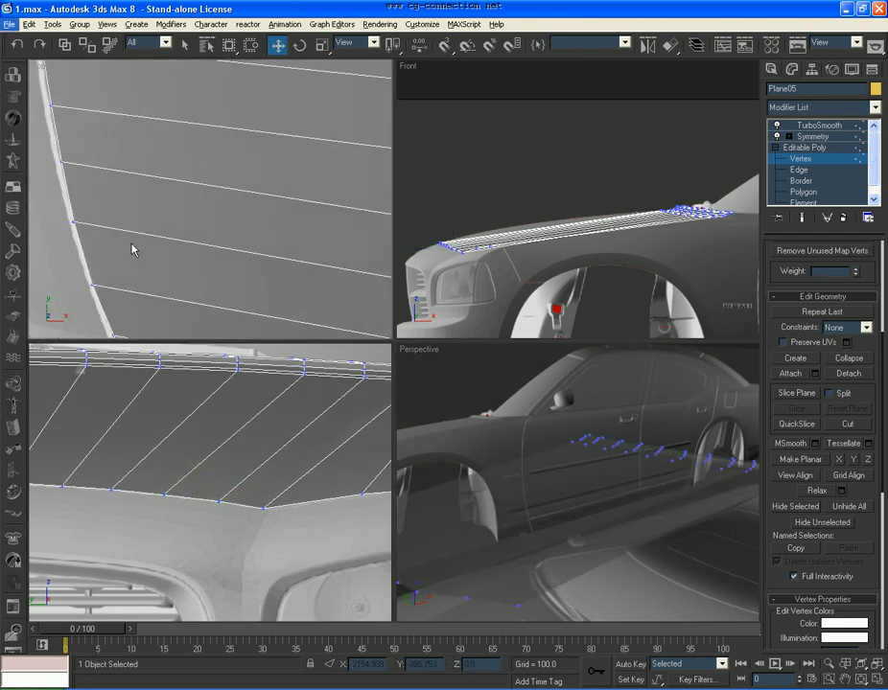
key(ctrl+z)
middle_drag(132, 245, 137, 244)
drag(136, 254, 138, 253)
click(169, 262)
scroll(171, 262, down, 5)
middle_drag(245, 264, 158, 262)
scroll(484, 259, down, 4)
scroll(594, 250, up, 5)
middle_drag(594, 241, 650, 242)
click(809, 424)
middle_drag(582, 263, 632, 255)
click(638, 259)
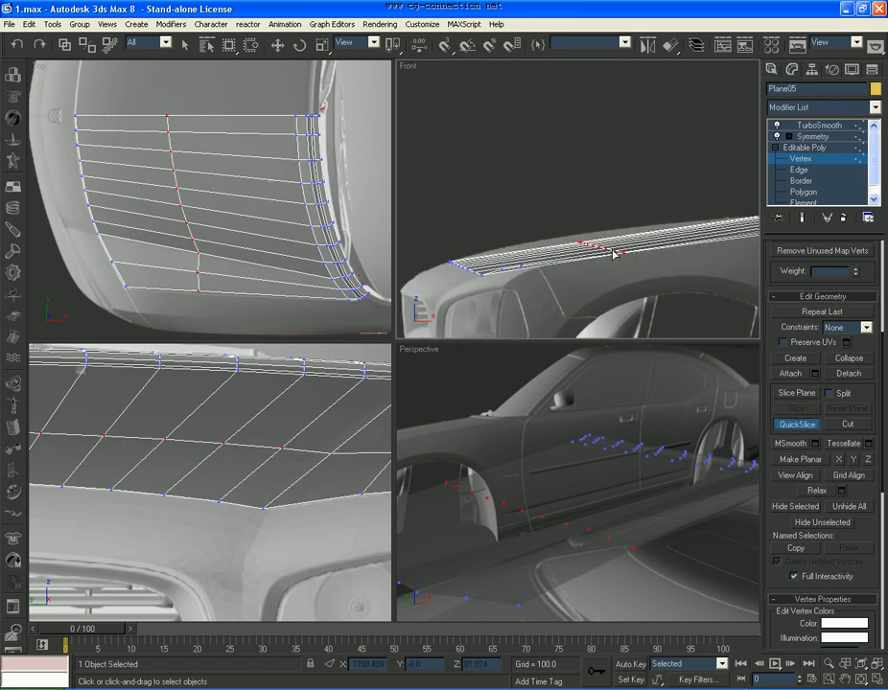
right_click(603, 251)
click(167, 293)
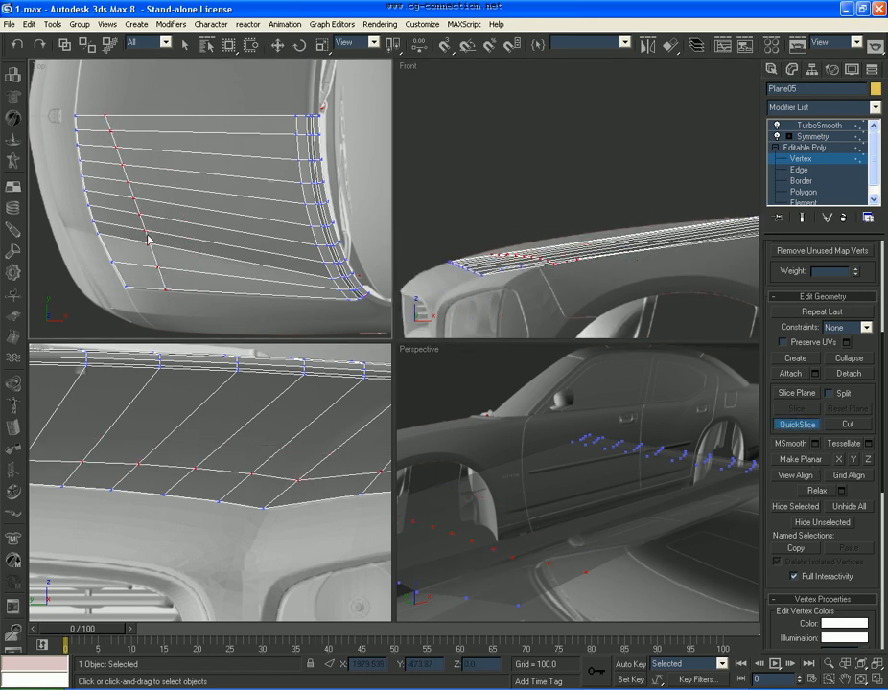
right_click(145, 188)
click(136, 136)
click(164, 293)
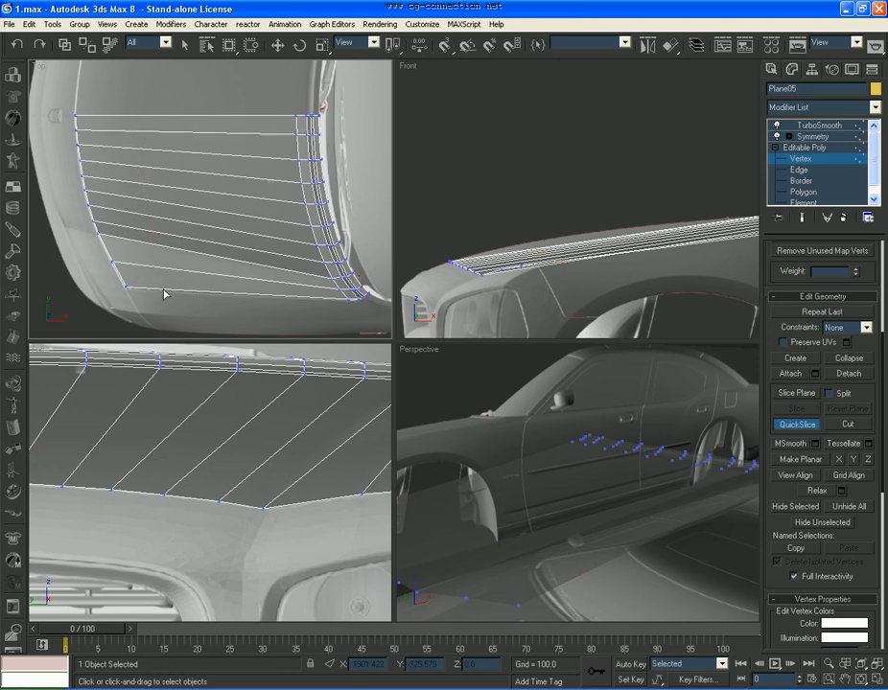
Select the ten edges along the hood's front border and open the Chamfer settings
click(799, 169)
key(w)
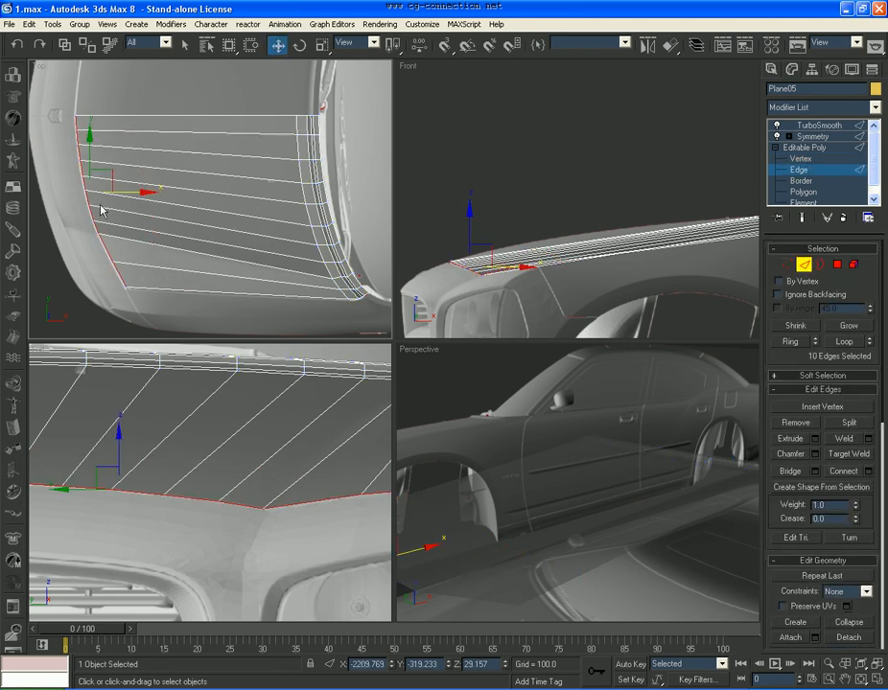
click(131, 257)
click(860, 343)
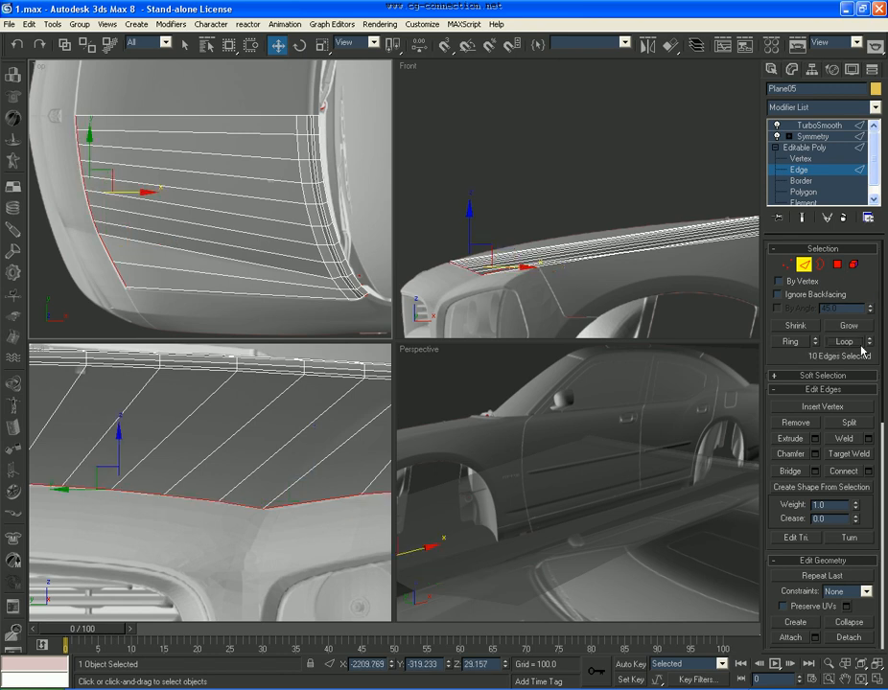
click(817, 455)
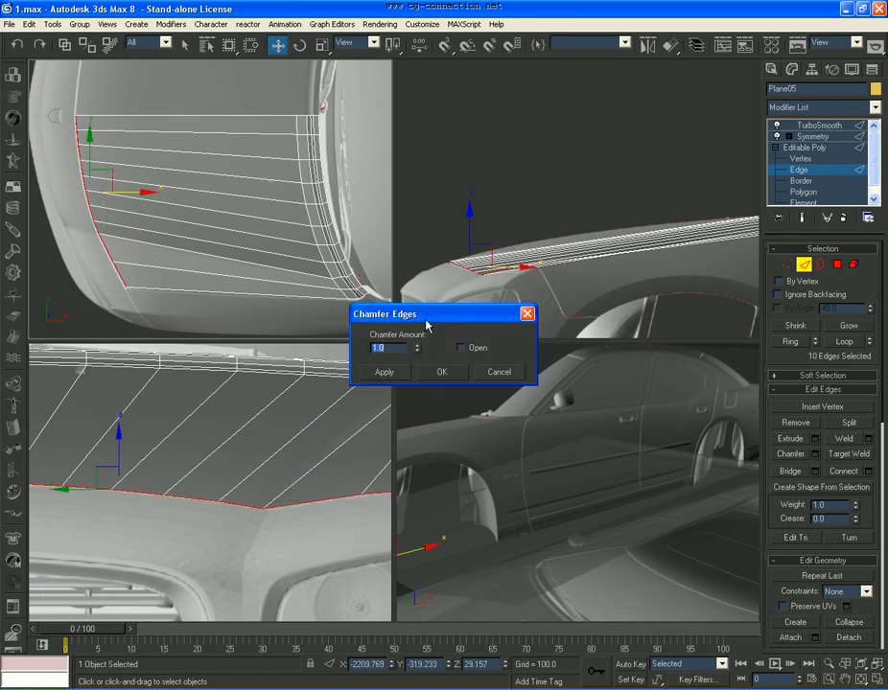
Chamfer the ten front border edges to add an edge line behind them, trying amounts of 50, 100 and 200
drag(416, 351, 285, 214)
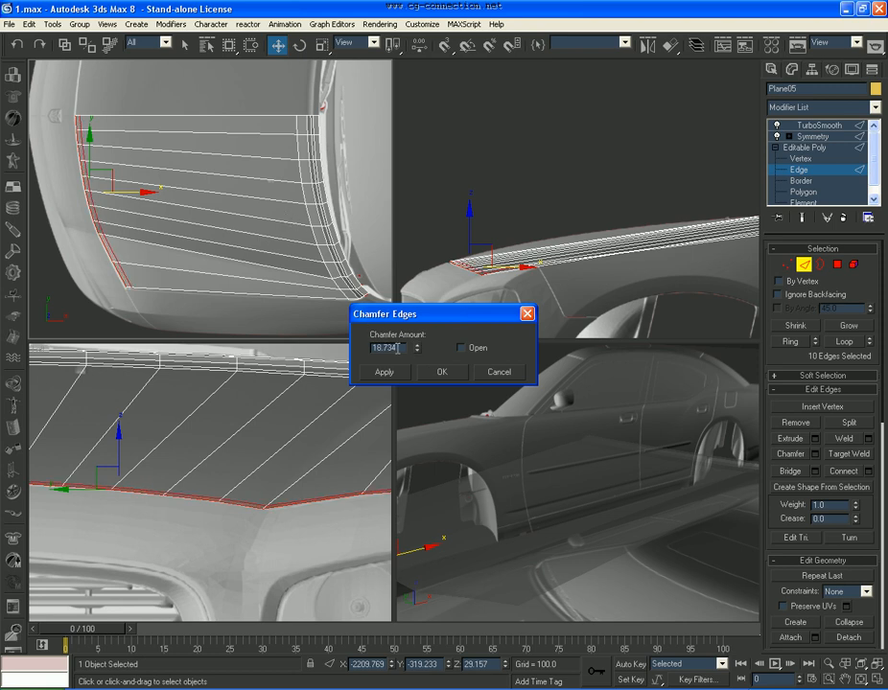
text(50)
key(Return)
text(200)
key(Return)
text(100)
key(Return)
text(200)
key(Return)
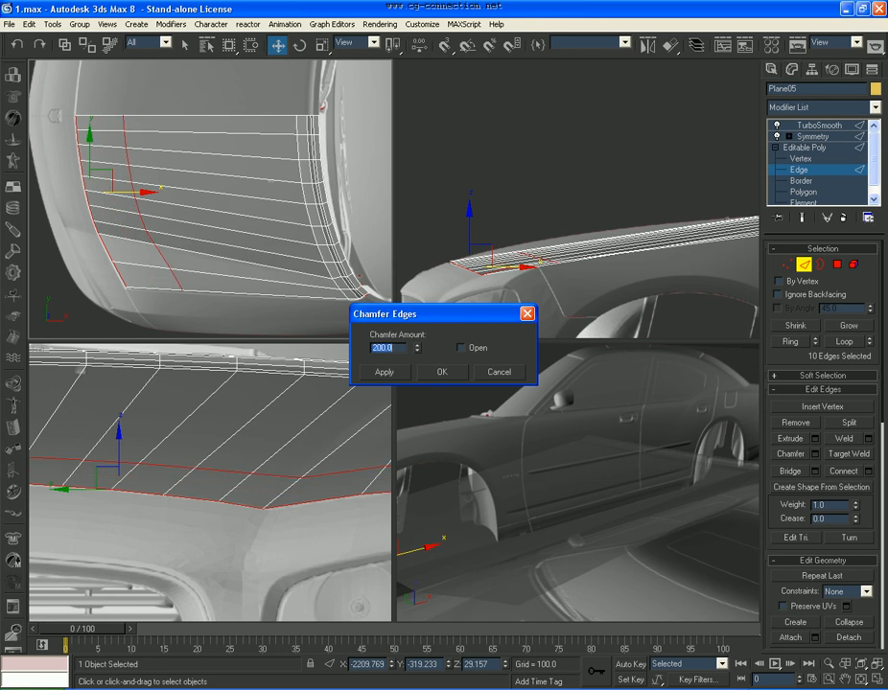
click(436, 372)
Select the complete edge loop created by the chamfer behind the hood's front edge
scroll(556, 226, up, 3)
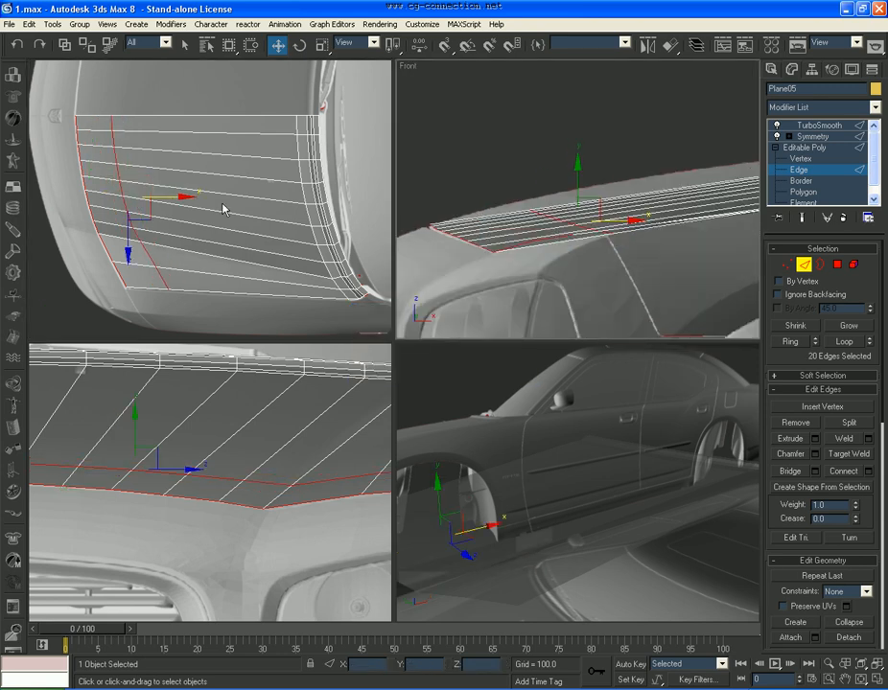
click(735, 331)
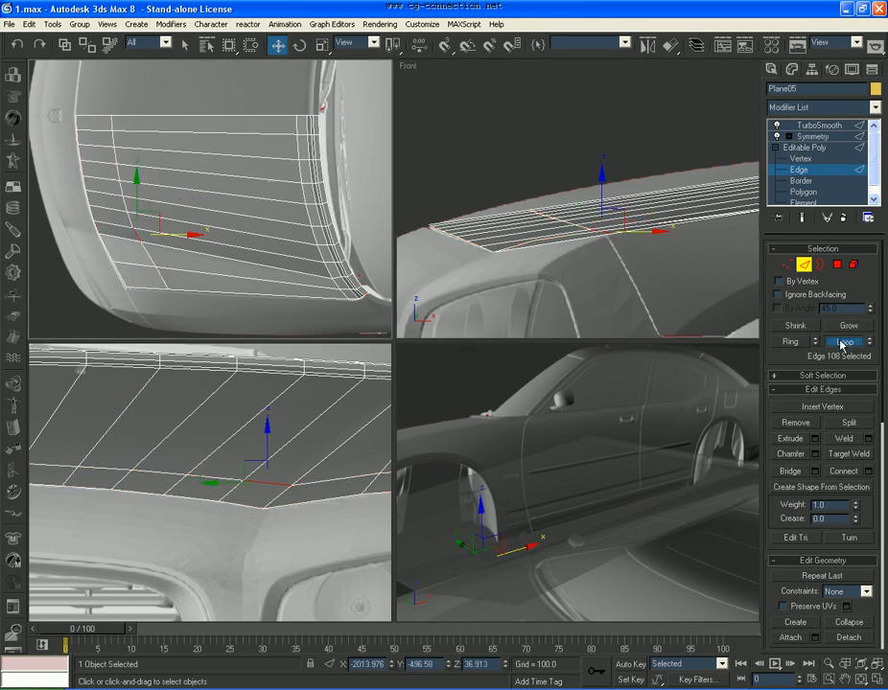
click(842, 343)
Try raising the selected edge loop in the Front view, check it from the front, and undo the move
drag(577, 204, 576, 173)
mouse_move(314, 440)
alt+middle_down()
mouse_move(194, 444)
mouse_move(330, 445)
alt+middle_up()
click(269, 547)
scroll(271, 453, down, 2)
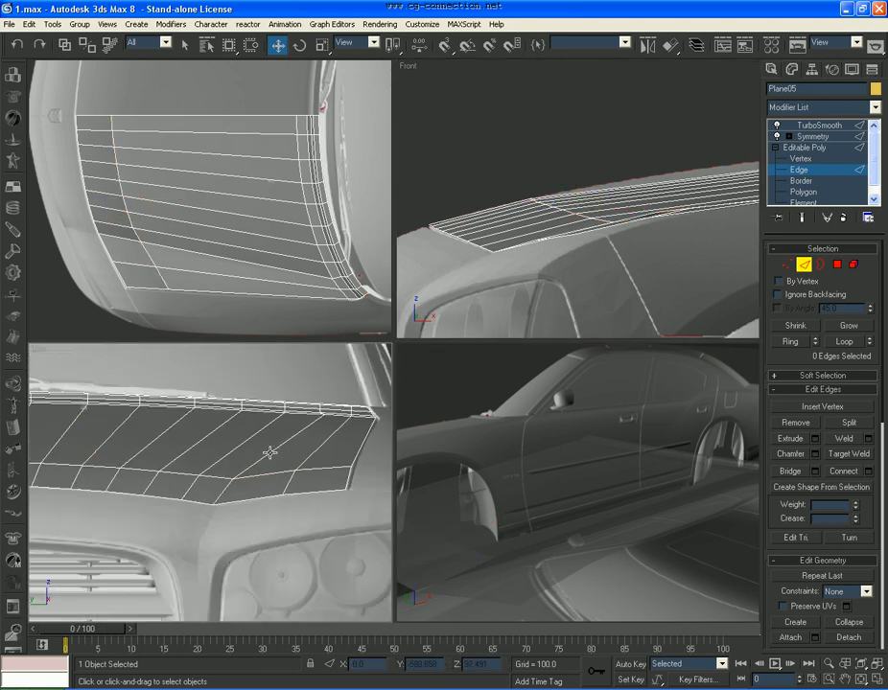
key(ctrl+z)
key(ctrl+z)
key(ctrl+z)
key(ctrl+z)
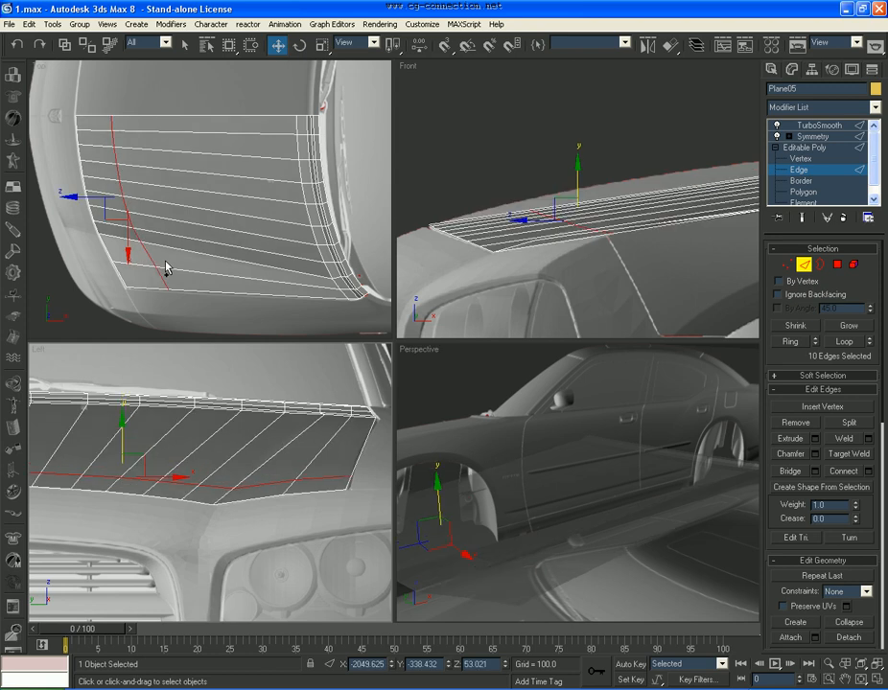
Chamfer the hood's front border edges by a larger amount, trying 500 and accepting 400
key(ctrl+z)
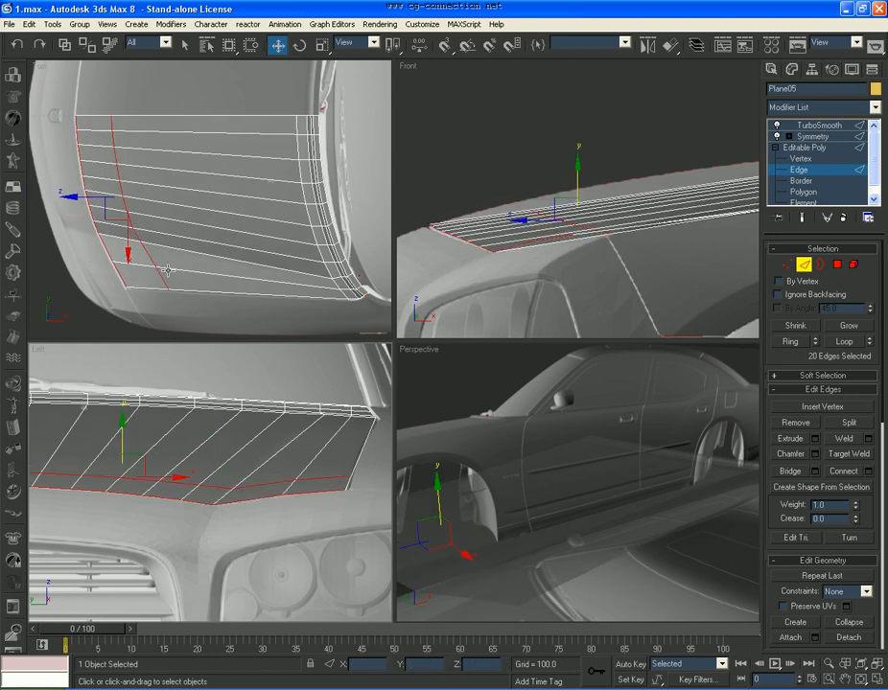
click(814, 454)
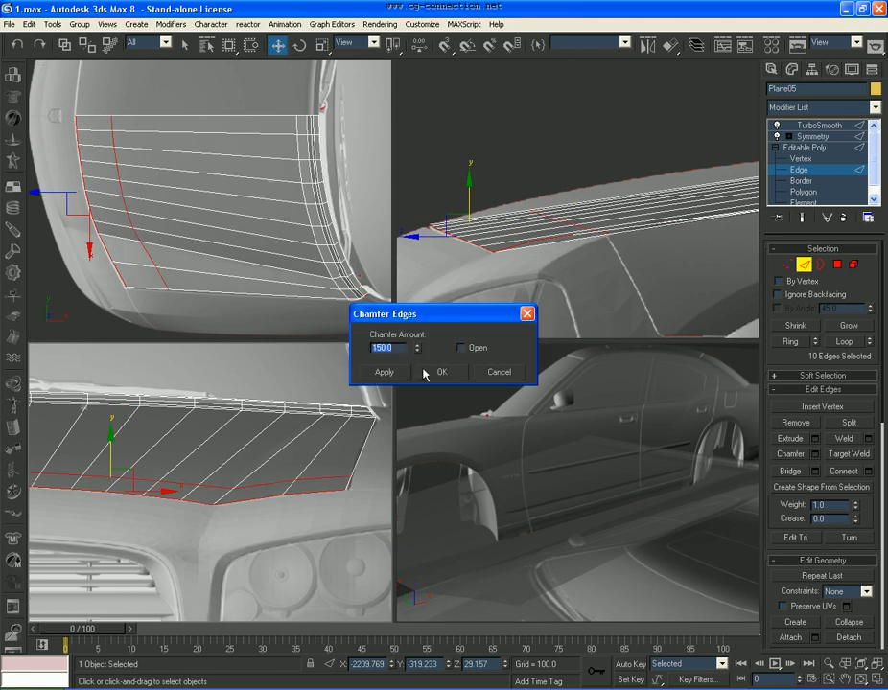
text(500)
key(Return)
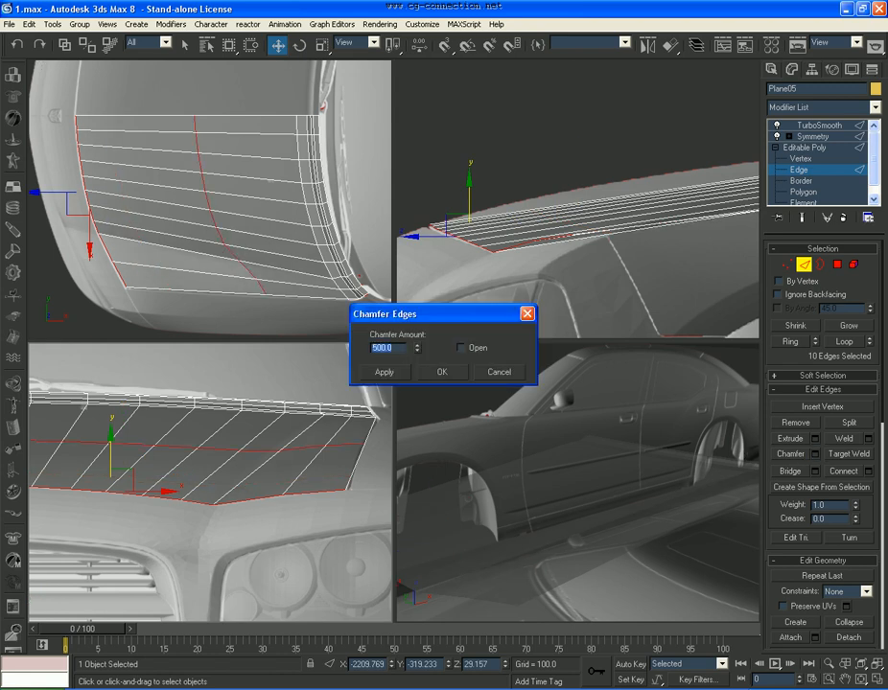
text(400)
key(Return)
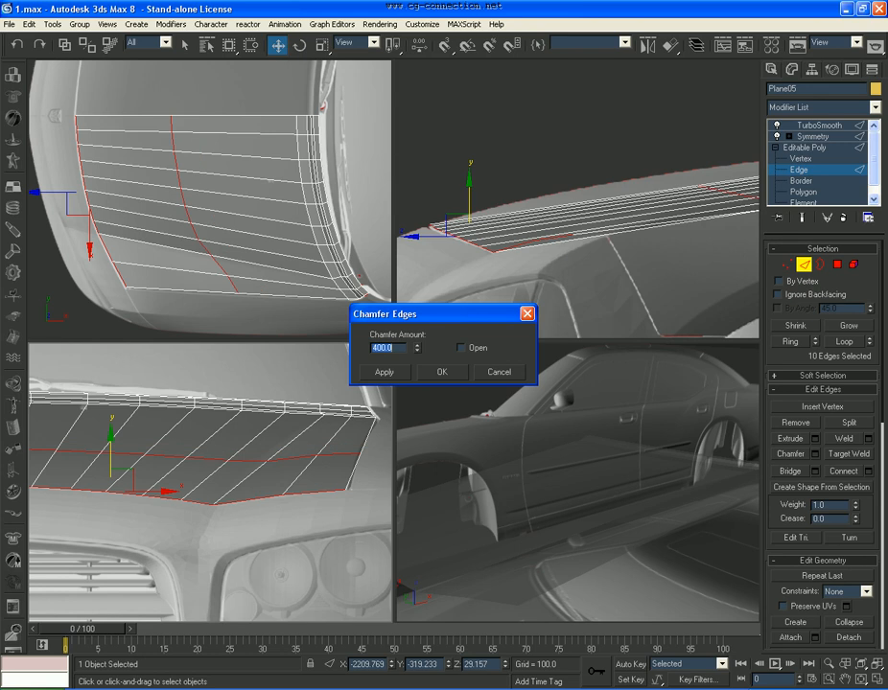
click(459, 371)
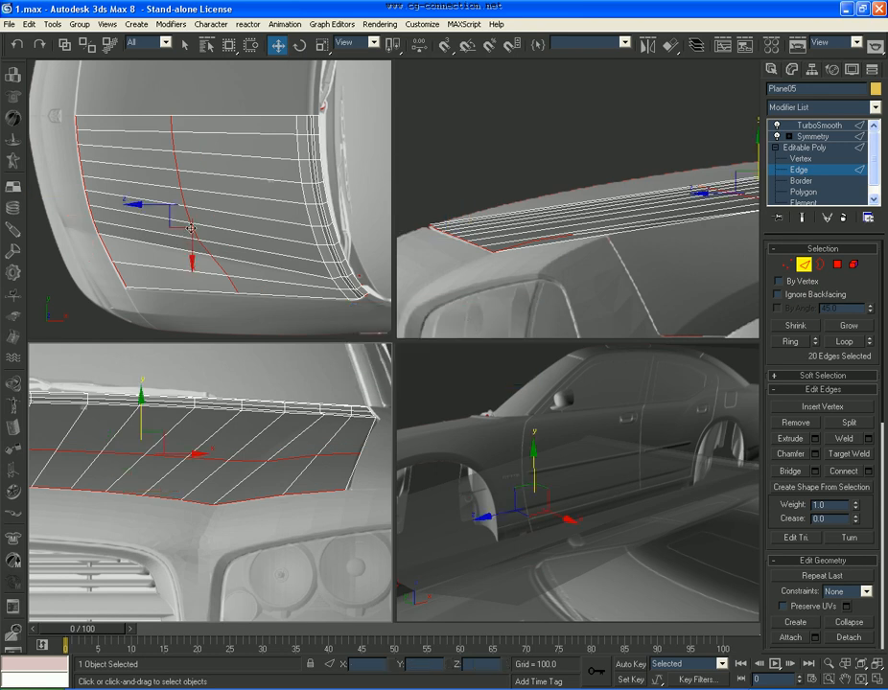
Select the chamfered edge loop across the hood and raise it about 24 units in the Front view
click(194, 229)
click(848, 346)
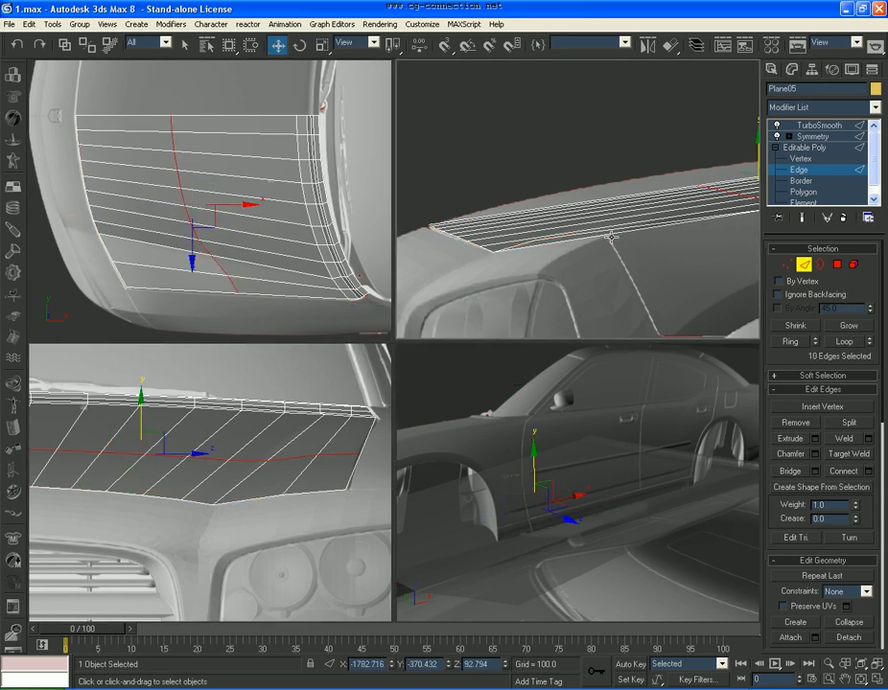
scroll(665, 232, down, 5)
middle_drag(666, 232, 572, 250)
scroll(573, 250, up, 4)
drag(494, 202, 499, 188)
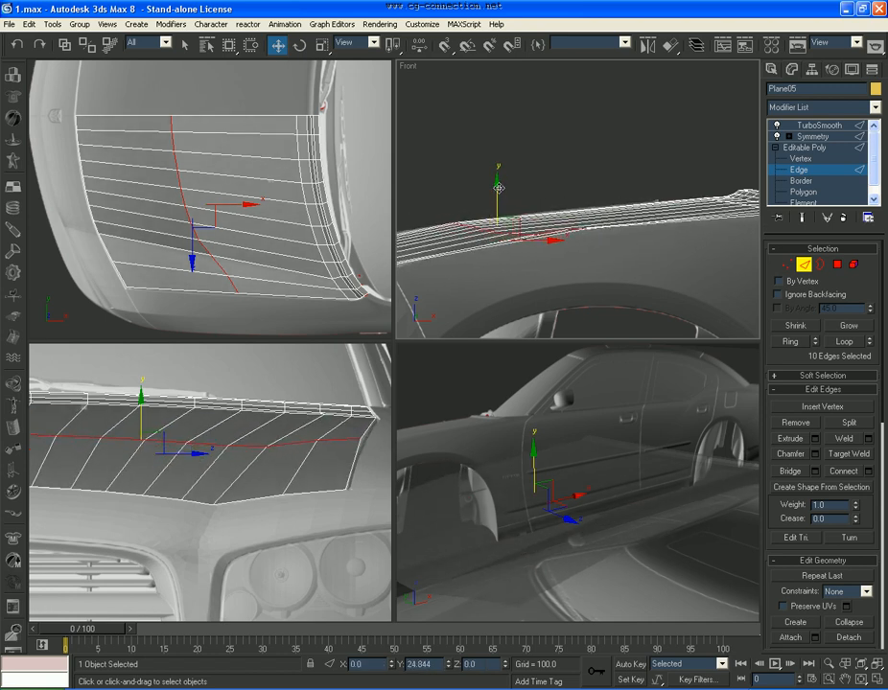
middle_drag(217, 452, 263, 457)
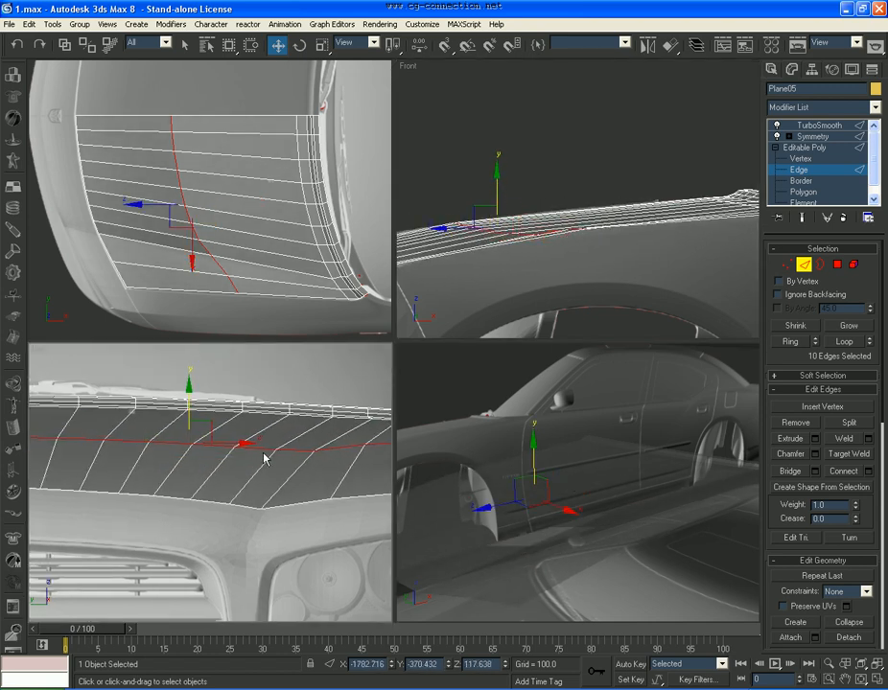
middle_drag(511, 255, 531, 254)
drag(519, 187, 523, 188)
middle_drag(322, 512, 209, 512)
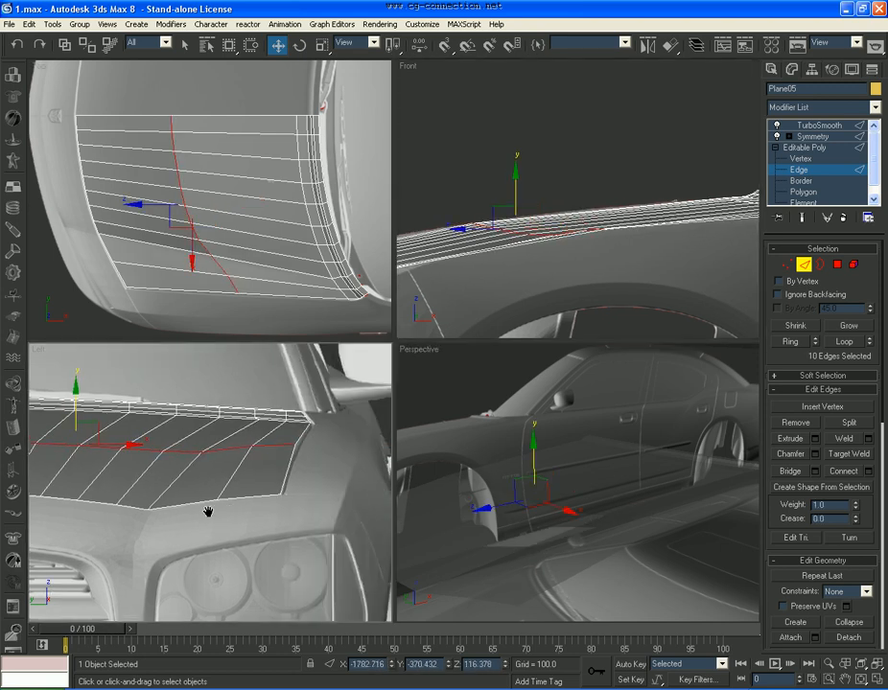
Undo the raising of the edge loop and the 400 chamfer of the front border
key(ctrl+z)
key(ctrl+z)
key(ctrl+z)
key(ctrl+z)
key(ctrl+z)
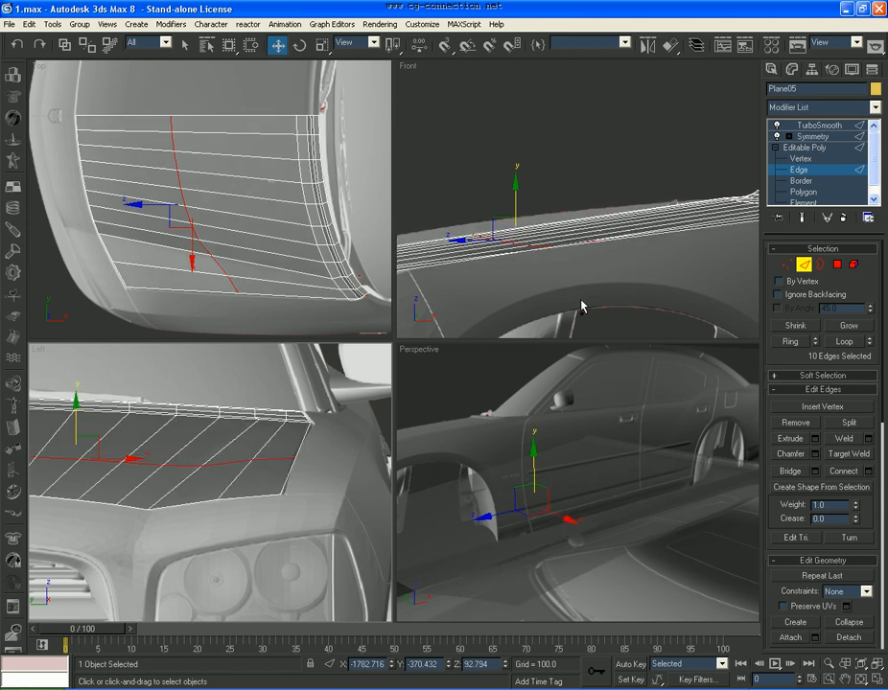
Select the ten long hood polygons in front of the narrow rear strips and tessellate them
key(4)
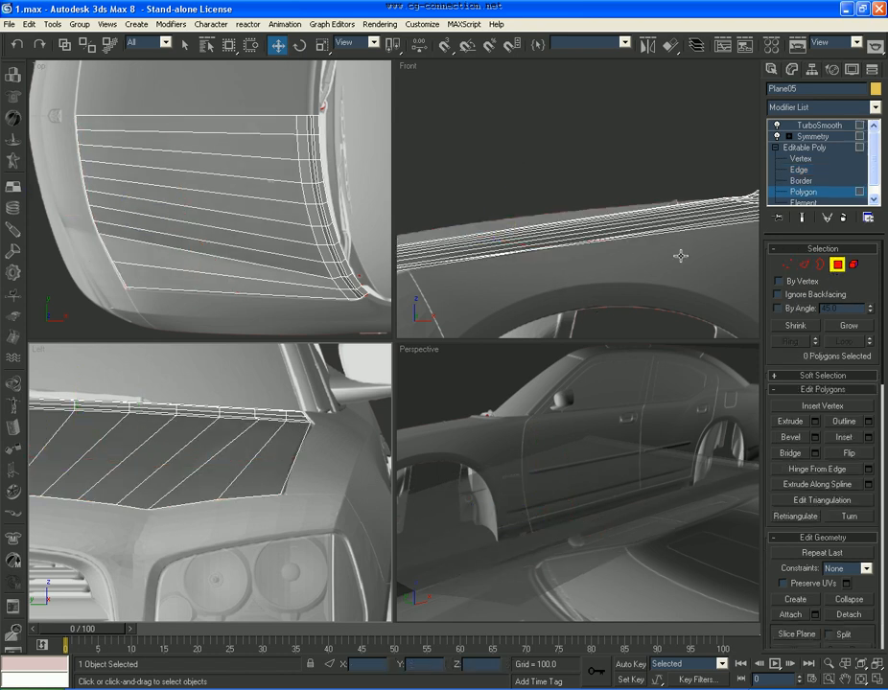
drag(625, 231, 573, 326)
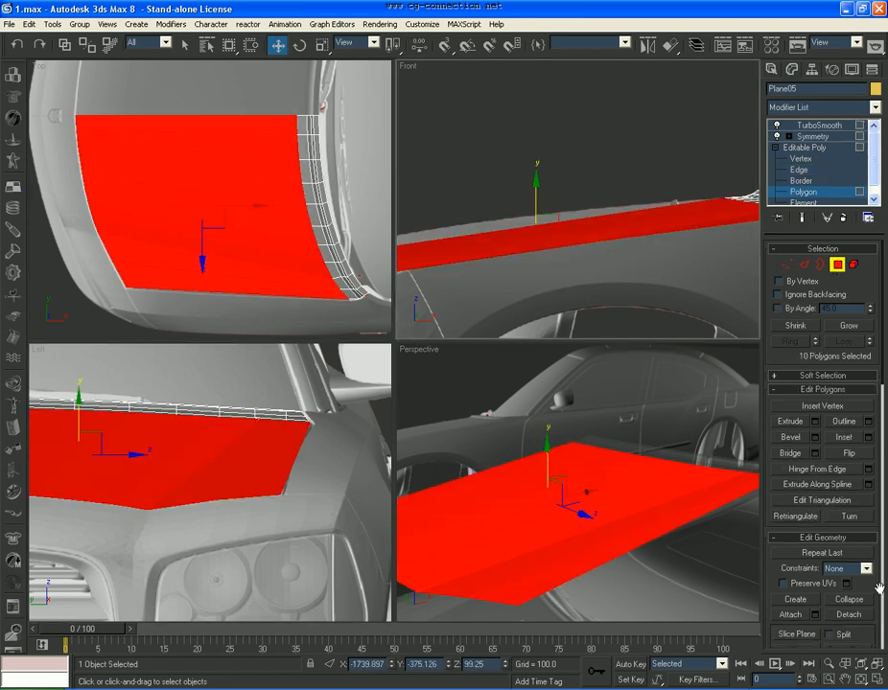
drag(878, 587, 846, 478)
drag(860, 572, 854, 474)
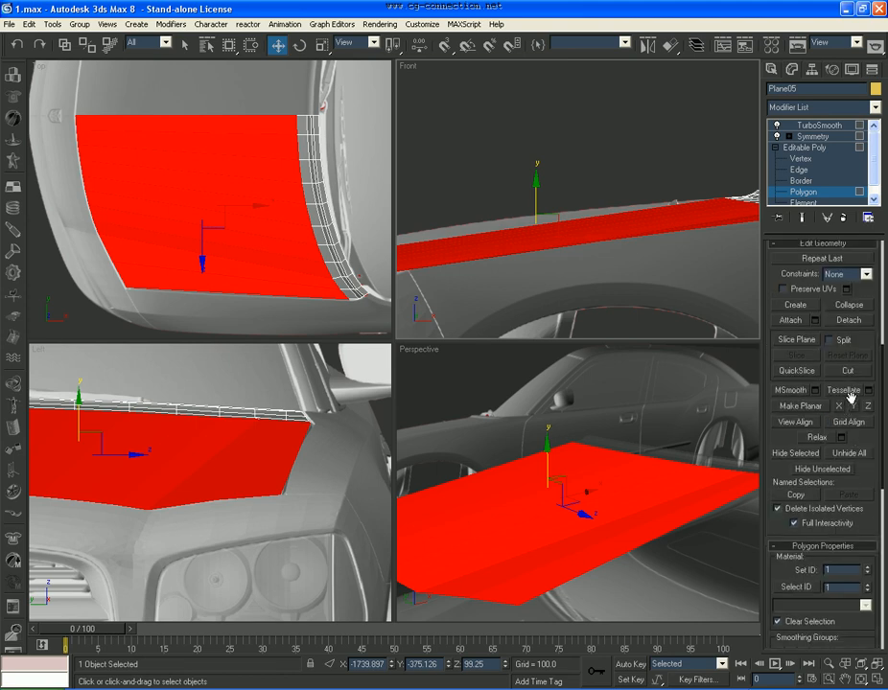
click(333, 326)
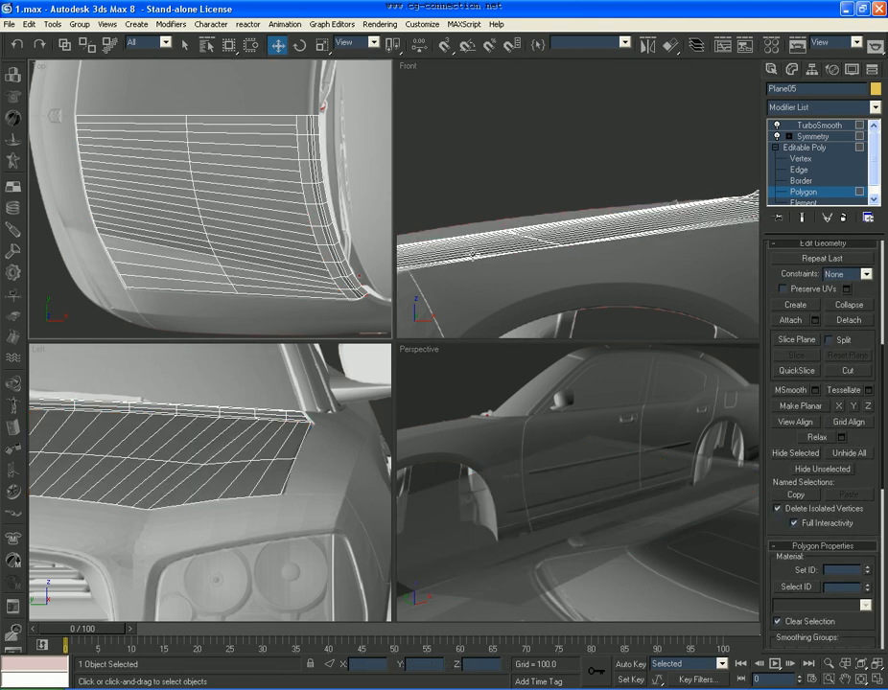
Select the ten extra lengthwise edges added by the tessellation, extend them to full loops and remove them
click(802, 159)
click(800, 170)
scroll(228, 151, up, 3)
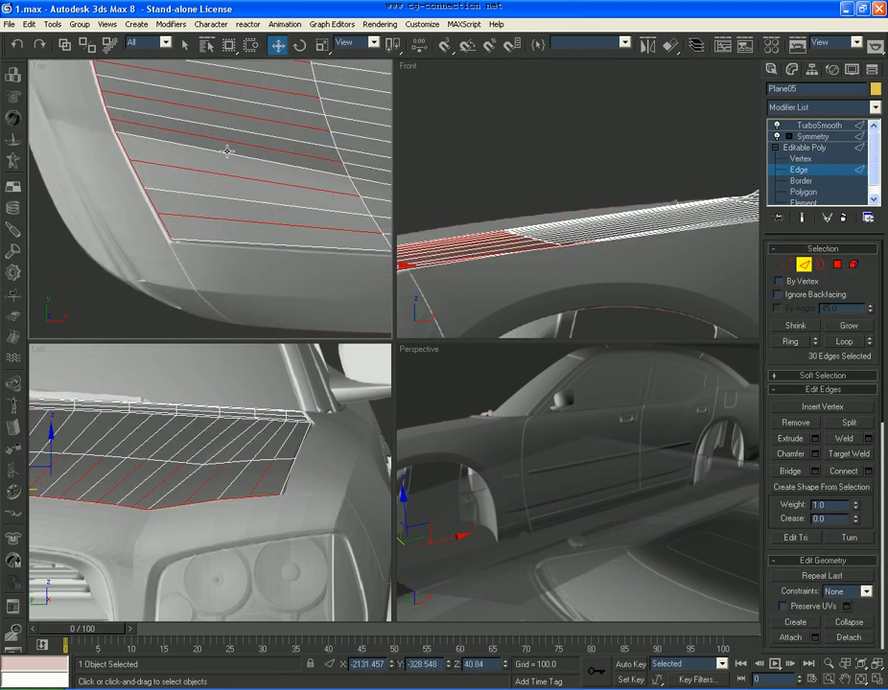
click(204, 216)
ctrl+click(202, 173)
middle_drag(195, 176, 207, 260)
ctrl+click(142, 202)
ctrl+click(143, 181)
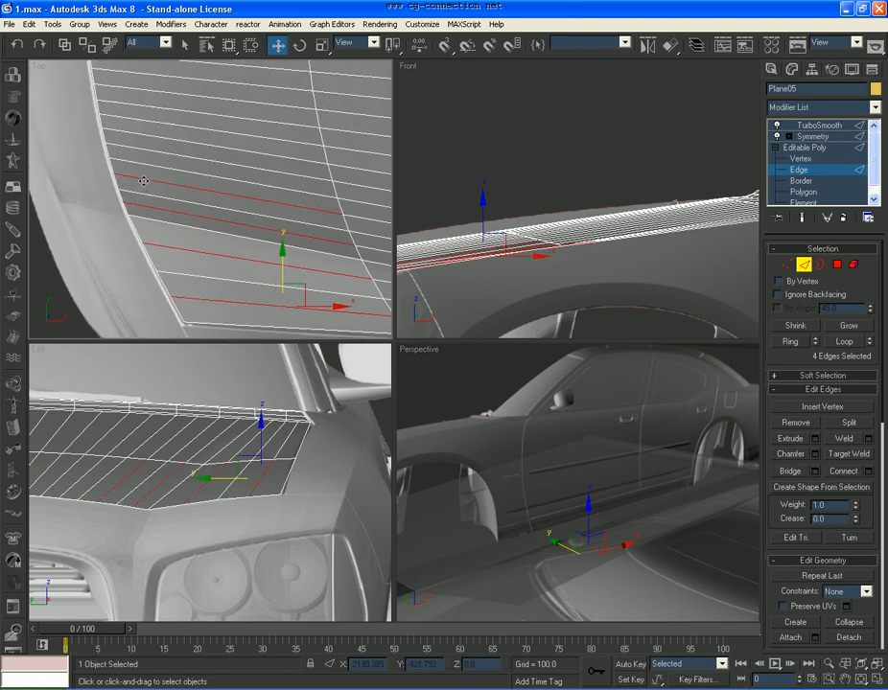
ctrl+click(136, 150)
middle_drag(132, 133, 163, 257)
ctrl+click(154, 241)
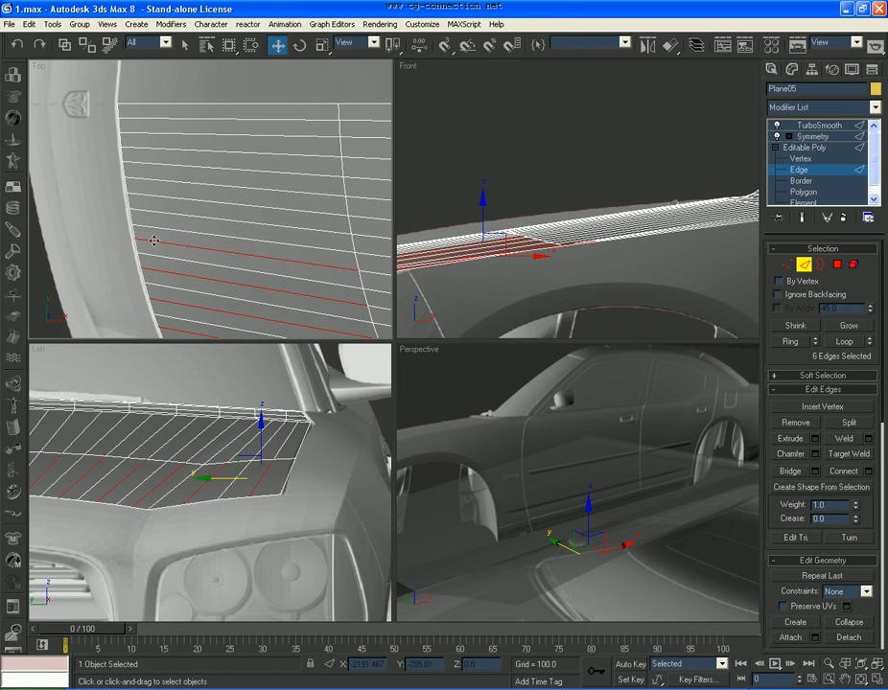
ctrl+click(146, 211)
ctrl+click(145, 181)
ctrl+click(144, 151)
ctrl+click(140, 118)
click(843, 342)
Select the thirty leftover in-between vertices along the hood's front, middle and rear cross lines and remove them
key(1)
scroll(166, 188, up, 3)
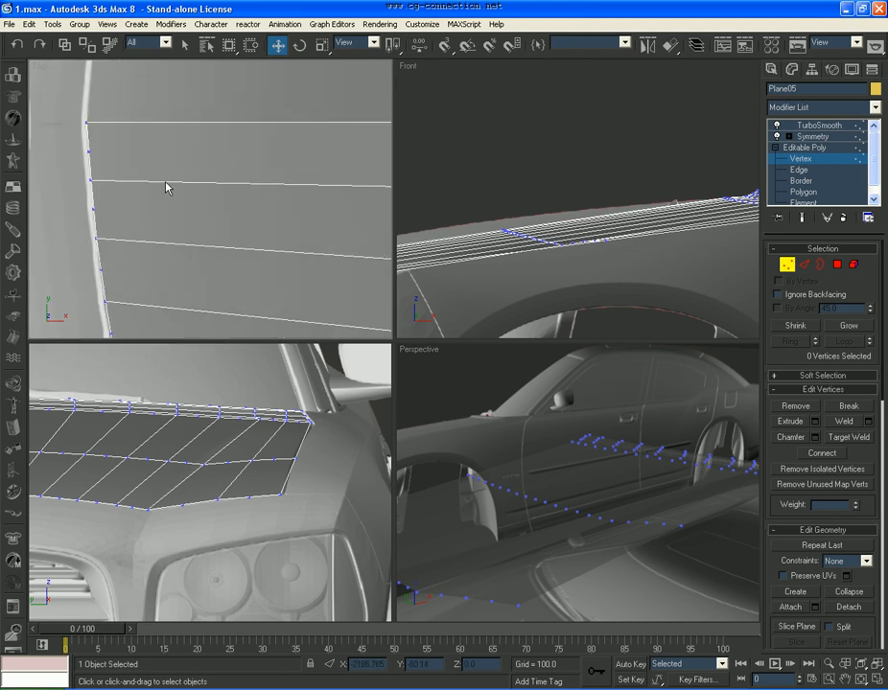
click(88, 151)
ctrl+click(94, 210)
ctrl+click(102, 269)
scroll(121, 299, down, 2)
middle_drag(121, 299, 150, 209)
ctrl+drag(170, 204, 153, 211)
ctrl+drag(182, 254, 148, 251)
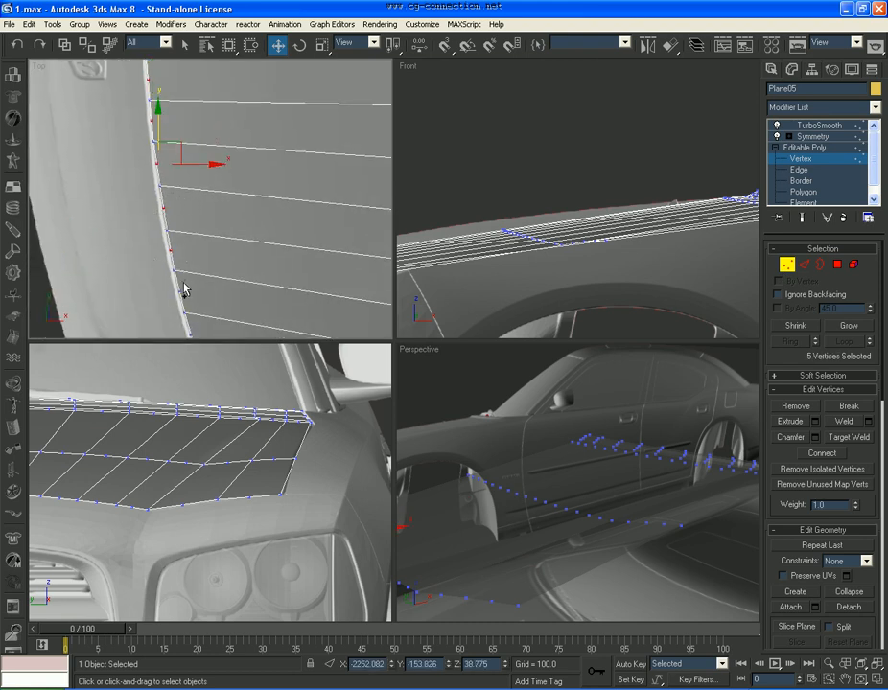
middle_drag(203, 285, 168, 201)
ctrl+drag(168, 201, 135, 264)
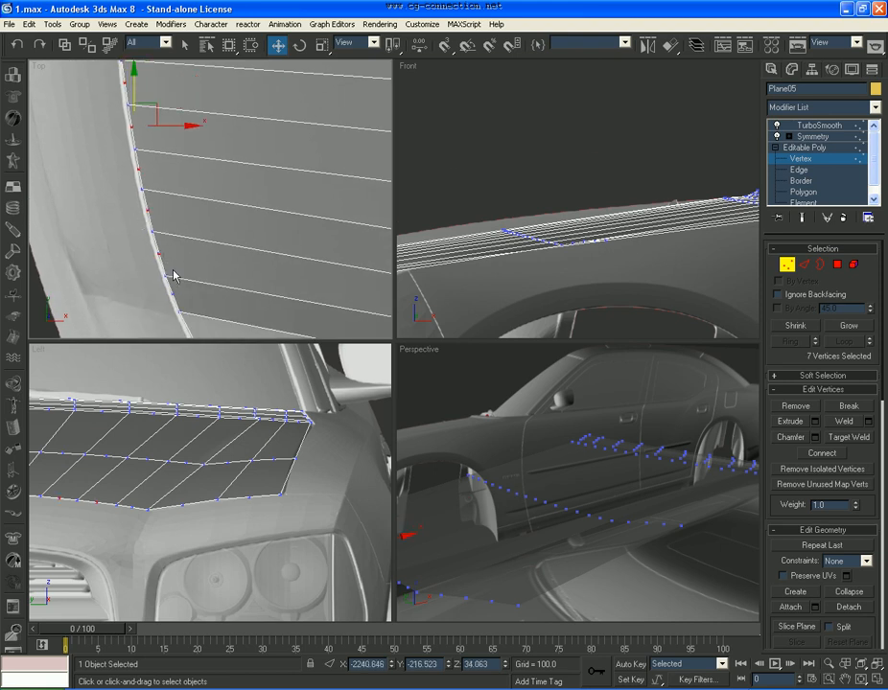
middle_drag(183, 285, 156, 191)
ctrl+drag(155, 192, 131, 207)
middle_drag(195, 247, 137, 171)
ctrl+drag(136, 170, 112, 211)
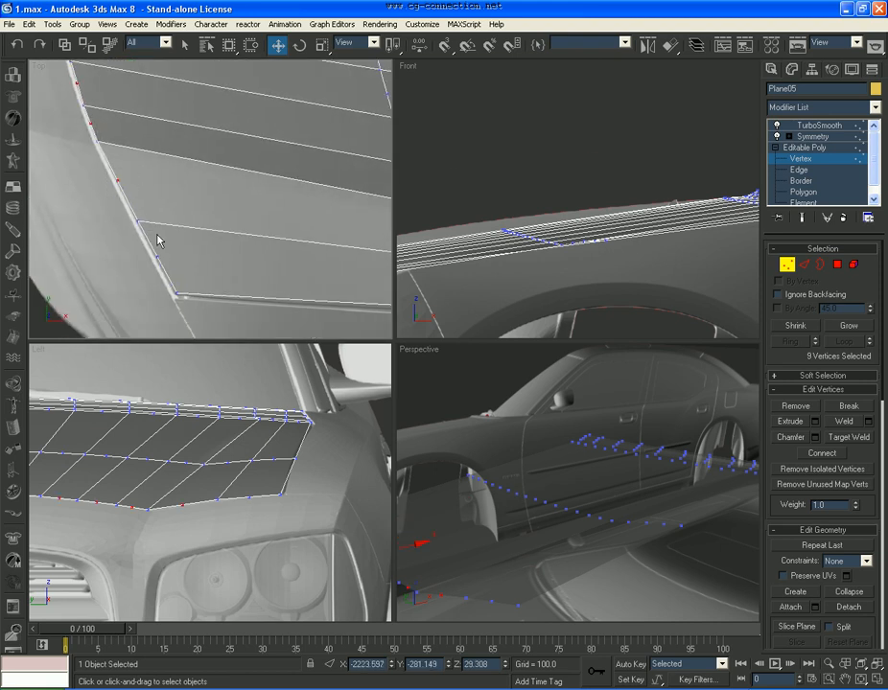
middle_drag(111, 216, 155, 201)
ctrl+drag(107, 217, 125, 217)
ctrl+click(196, 217)
ctrl+click(172, 179)
middle_drag(272, 193, 159, 208)
ctrl+click(307, 253)
ctrl+click(291, 231)
ctrl+click(275, 205)
ctrl+click(261, 168)
ctrl+click(248, 132)
middle_drag(206, 96, 245, 185)
ctrl+click(83, 250)
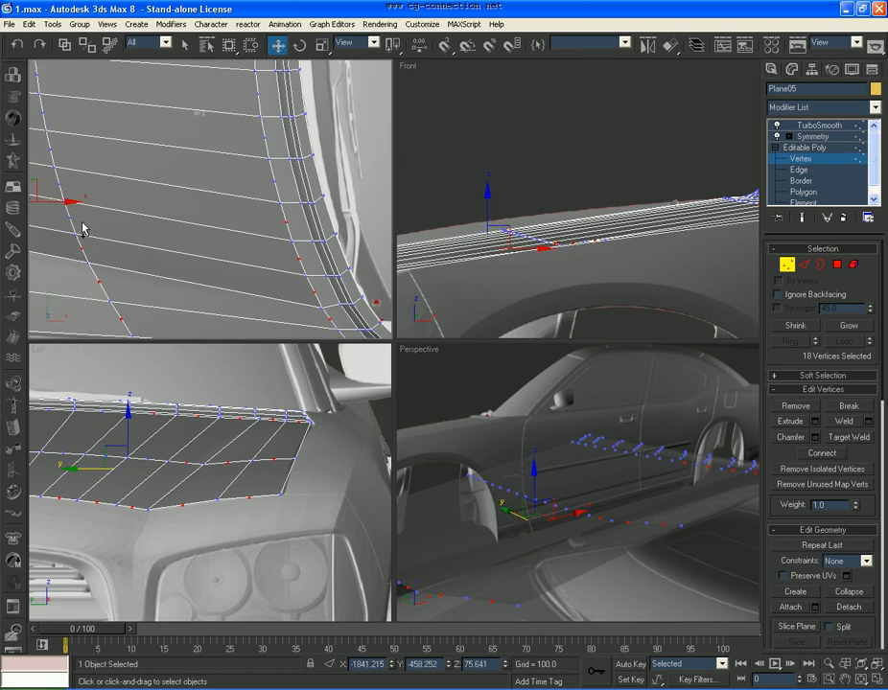
ctrl+click(70, 217)
ctrl+click(60, 183)
ctrl+click(51, 150)
ctrl+click(274, 182)
middle_drag(222, 140, 301, 232)
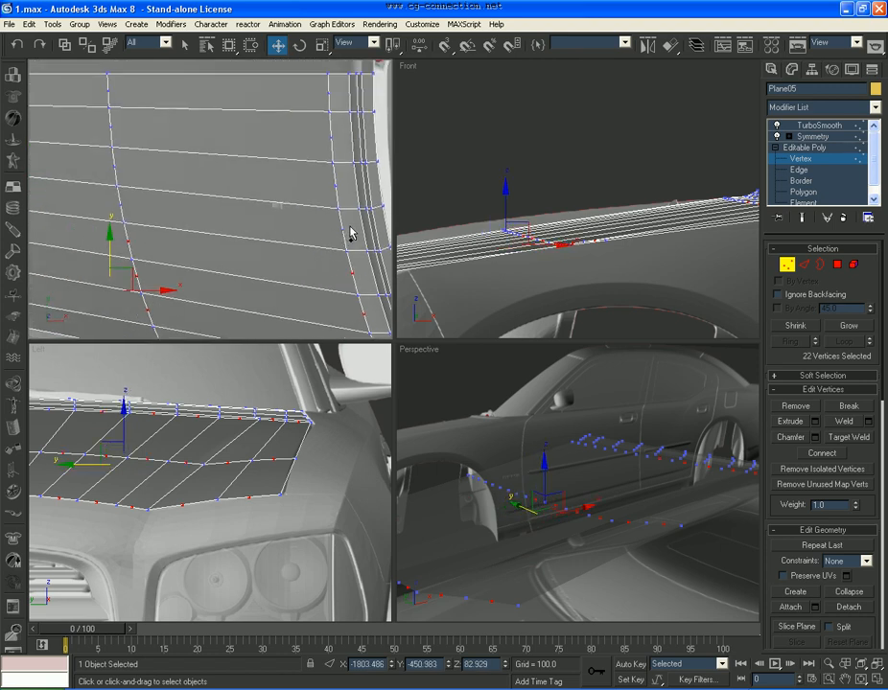
ctrl+click(343, 230)
ctrl+click(114, 153)
ctrl+click(112, 125)
ctrl+click(110, 99)
ctrl+drag(277, 93, 91, 97)
ctrl+click(331, 139)
ctrl+click(334, 186)
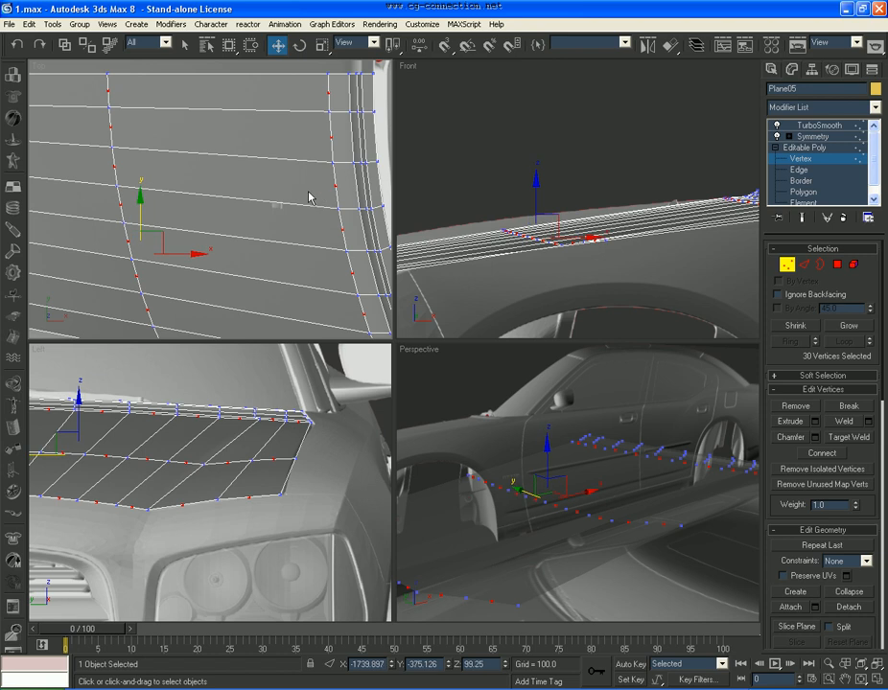
scroll(309, 200, down, 6)
middle_drag(280, 212, 278, 208)
key(BackSpace)
Select the vertices of the hood's middle cross line and raise them in the Front view
scroll(640, 230, down, 3)
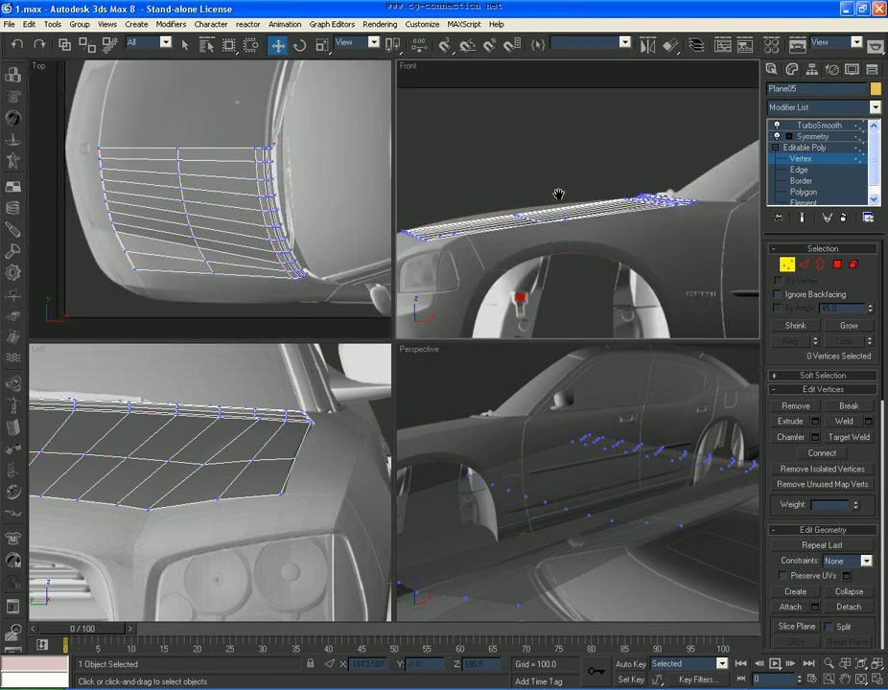
drag(509, 188, 614, 237)
scroll(617, 238, up, 3)
drag(547, 183, 553, 172)
click(306, 462)
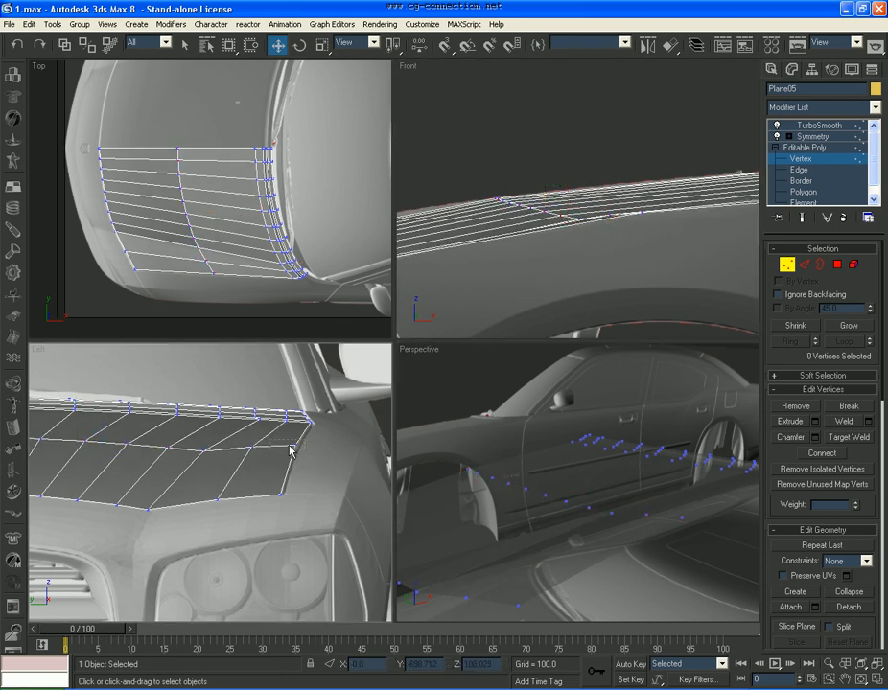
Try raising vertices near the outer end of the middle cross line in the Front view, and undo the move
drag(304, 439, 200, 456)
middle_drag(243, 434, 203, 443)
scroll(203, 443, up, 3)
drag(204, 448, 171, 470)
middle_drag(581, 252, 516, 253)
scroll(516, 252, up, 3)
drag(546, 200, 546, 188)
key(ctrl+z)
middle_drag(594, 221, 745, 229)
scroll(462, 225, down, 1)
click(655, 257)
Lower two neighbouring middle-line vertices by about 4 and 1 units in the Left view, and check the mirrored, smoothed hood in Perspective
middle_drag(497, 226, 607, 228)
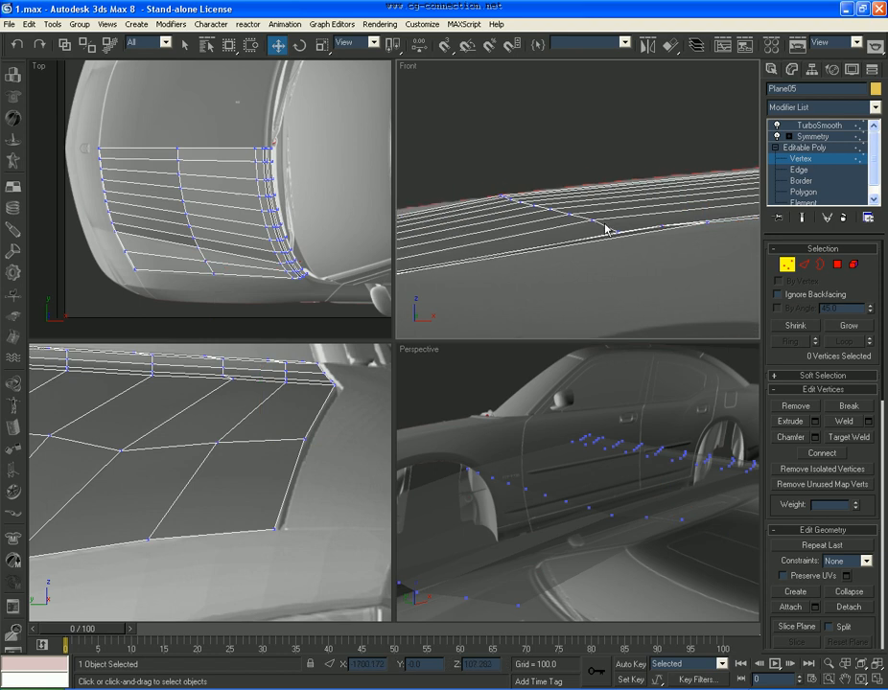
click(588, 228)
middle_drag(135, 410, 208, 387)
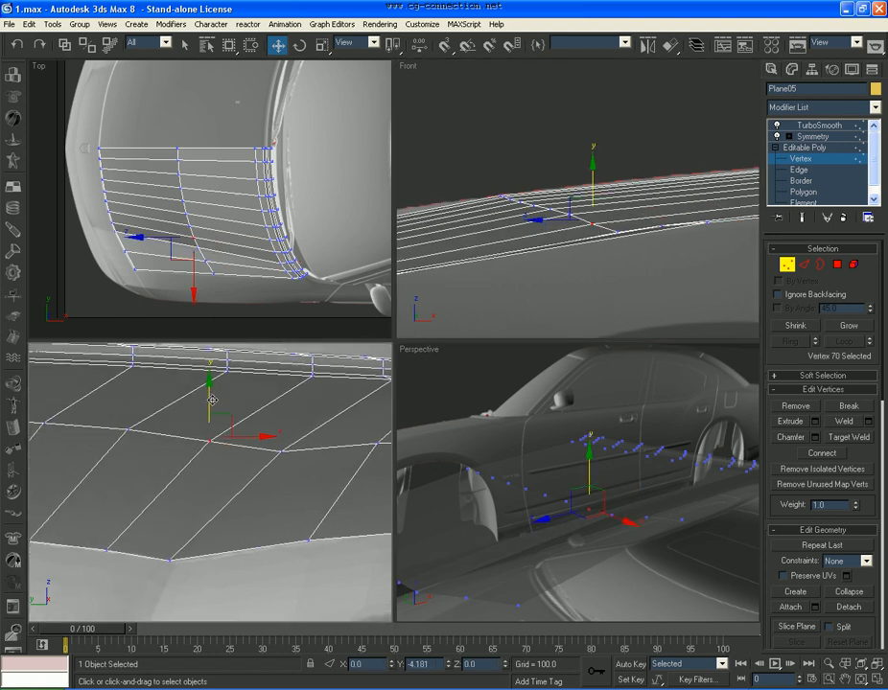
click(127, 414)
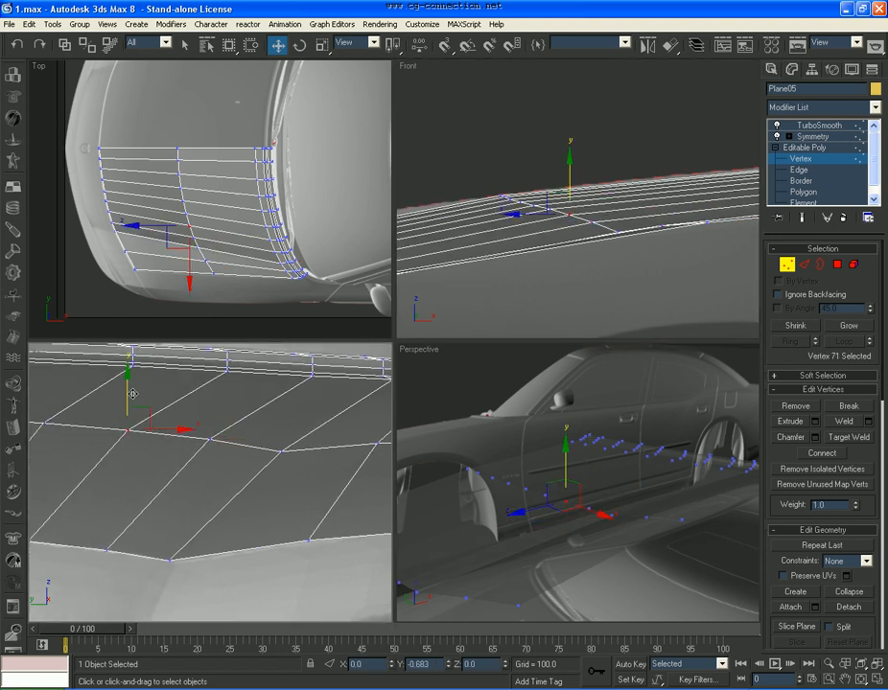
click(498, 236)
click(814, 137)
middle_drag(610, 487, 633, 491)
scroll(632, 491, down, 3)
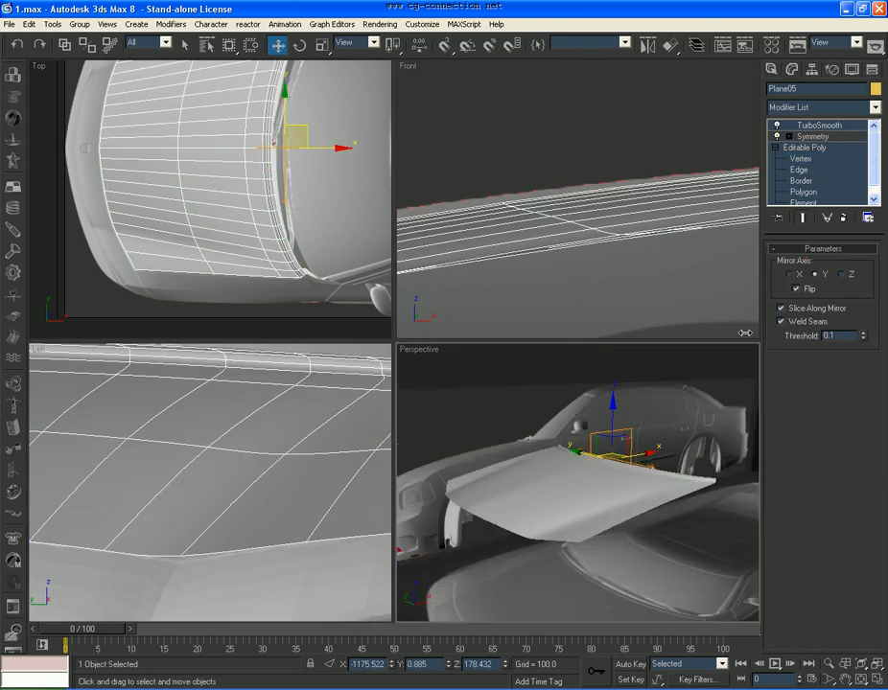
Select the hood's middle cross edge loop and try chamfering it by 50
click(803, 162)
click(807, 171)
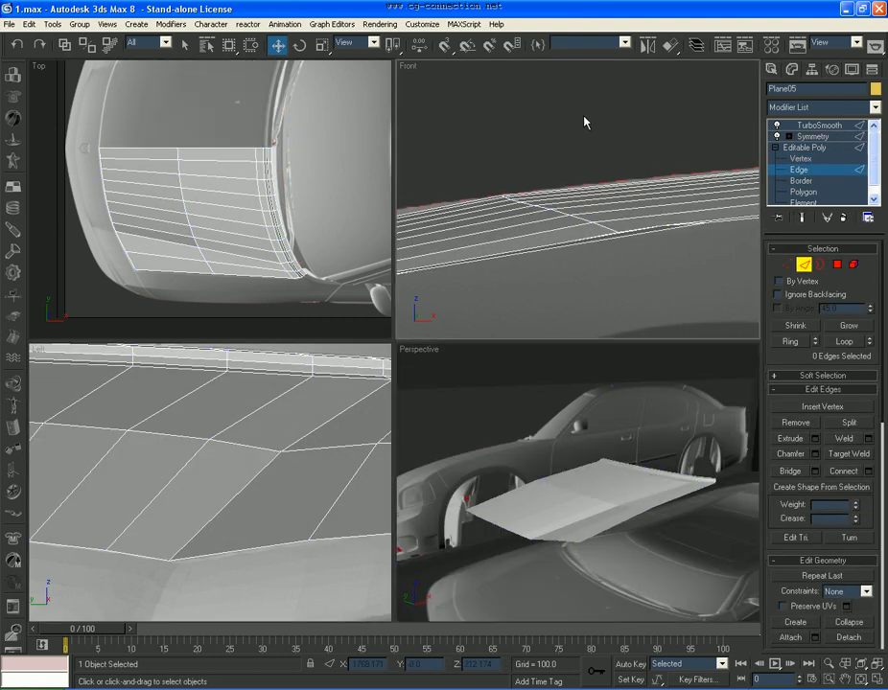
scroll(163, 222, up, 2)
click(199, 180)
click(846, 341)
click(814, 455)
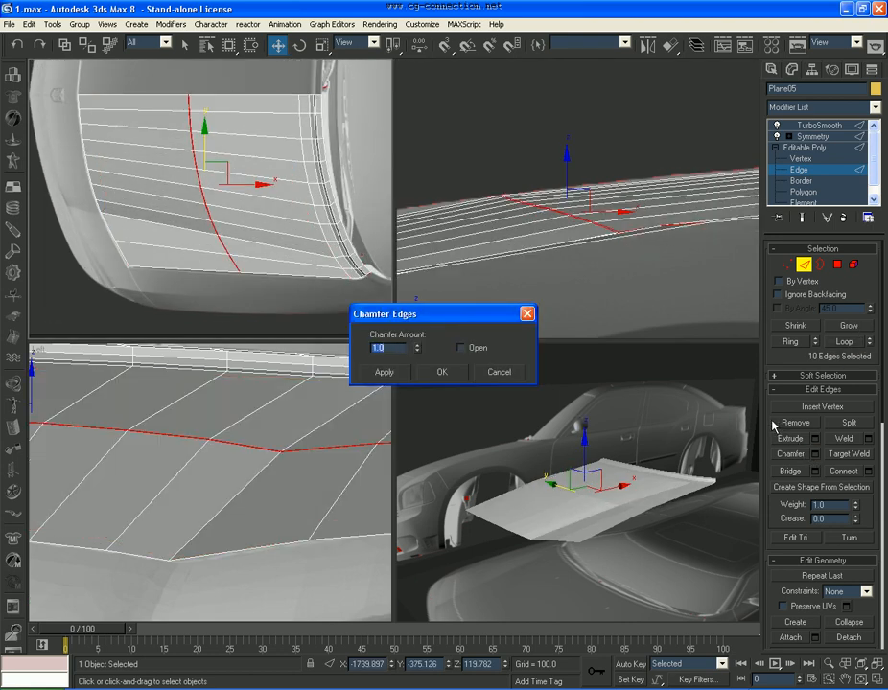
text(50)
key(Return)
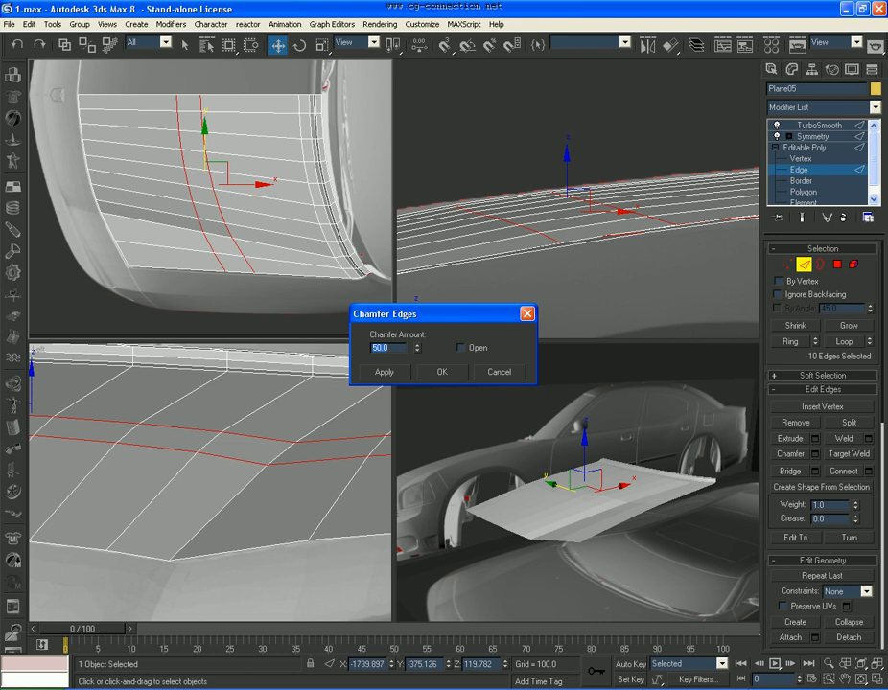
Try larger chamfer amounts of 80, 100, 150 and 200 on the middle cross loop, and apply 200
text(80)
key(Return)
text(100)
key(Return)
text(15)
key(Return)
text(0)
key(Return)
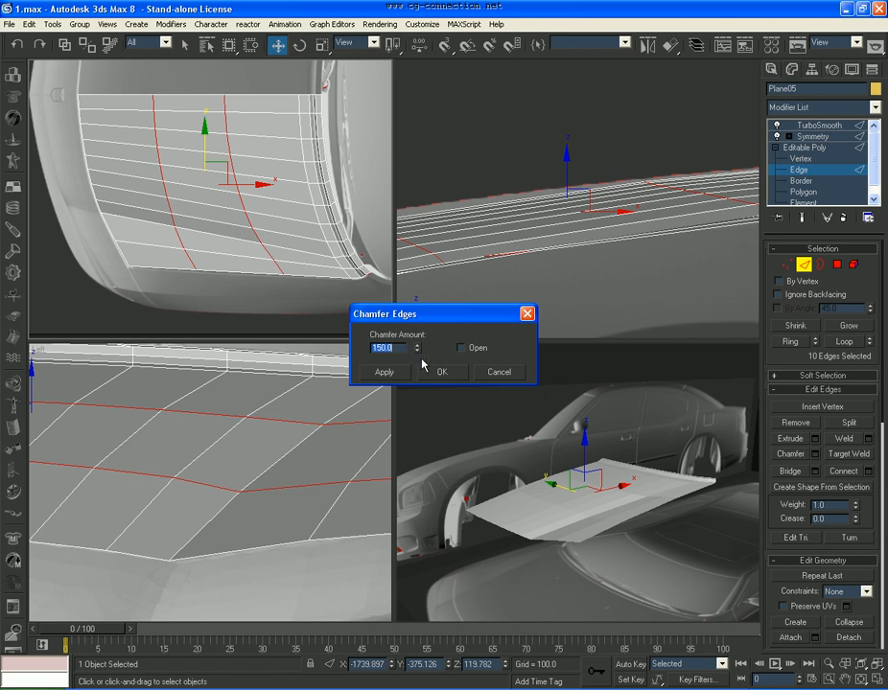
text(200)
key(Return)
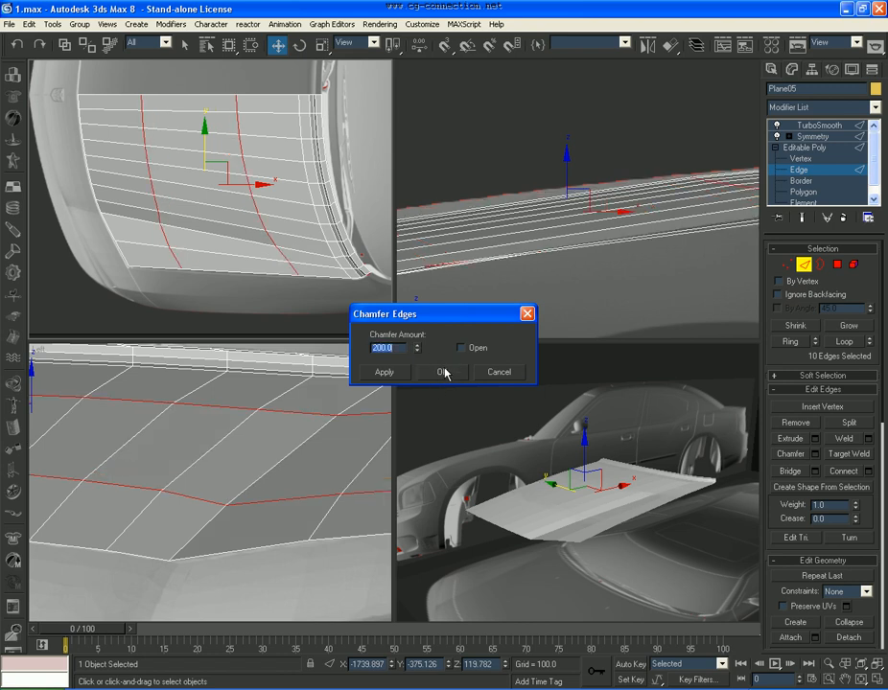
click(388, 371)
Preview a further chamfer of 100 on the split cross loops, cancel it, and undo the applied chamfer
text(10)
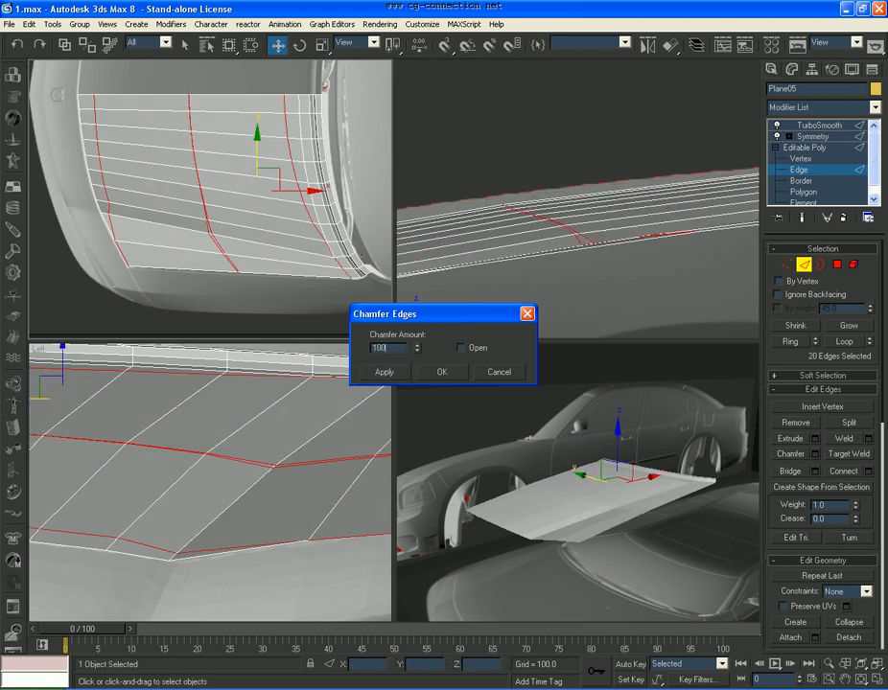
text(0)
key(Return)
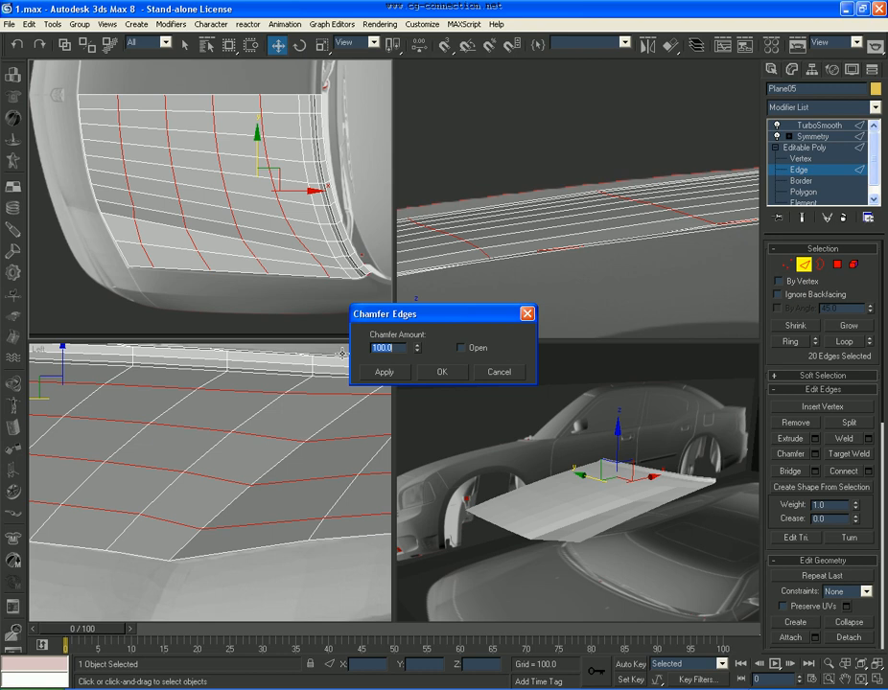
click(484, 370)
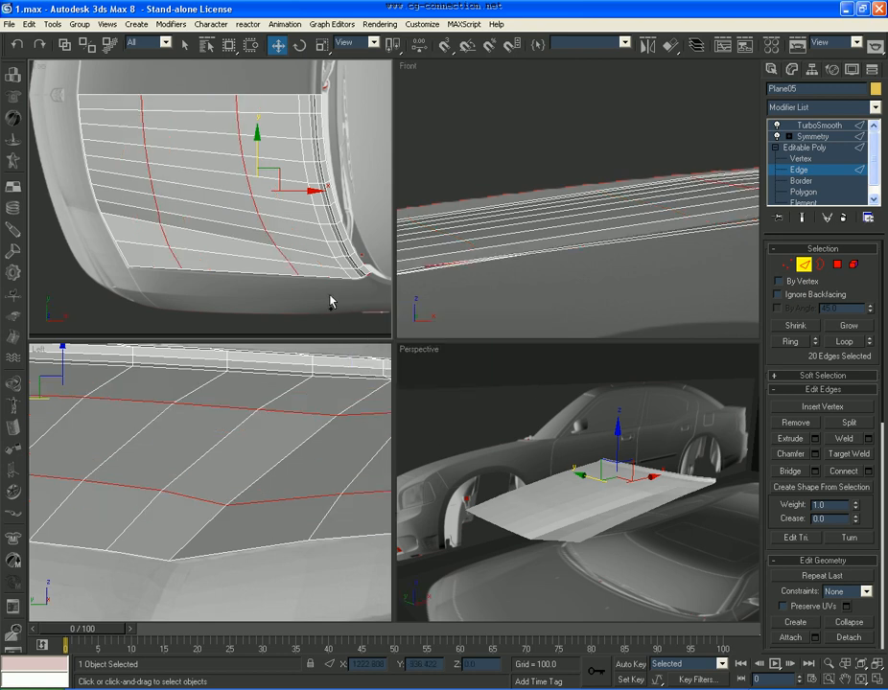
key(ctrl+z)
Select the twenty large hood polygons in front of the narrow rear strips and tessellate them
click(838, 265)
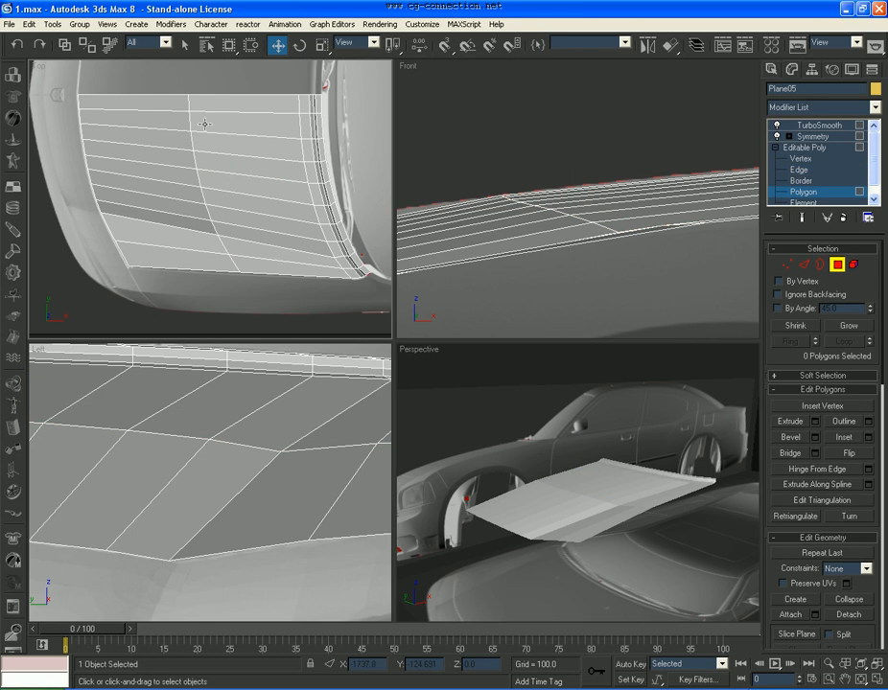
drag(256, 77, 186, 303)
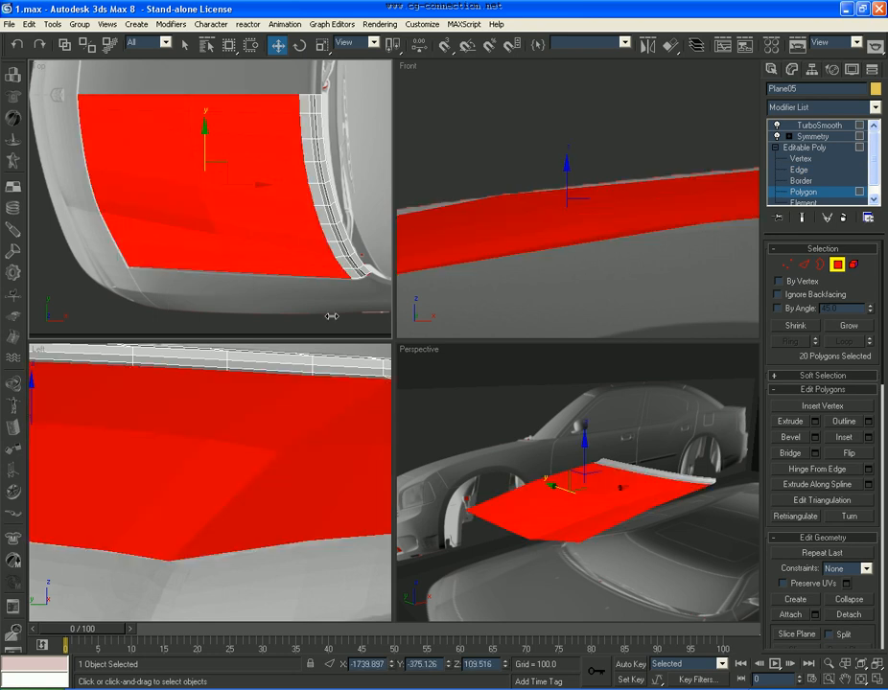
scroll(873, 568, down, 5)
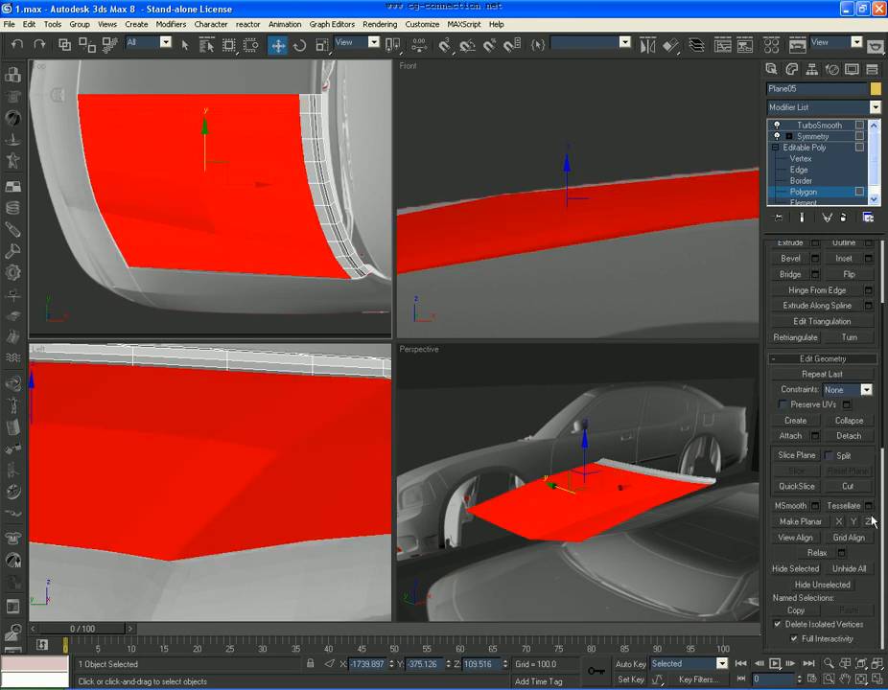
click(246, 312)
Select the ten new in-between lengthwise edges across the hood, extend the selection to full loops, and remove them
click(805, 173)
click(189, 289)
scroll(143, 258, up, 3)
middle_drag(142, 258, 221, 213)
click(221, 205)
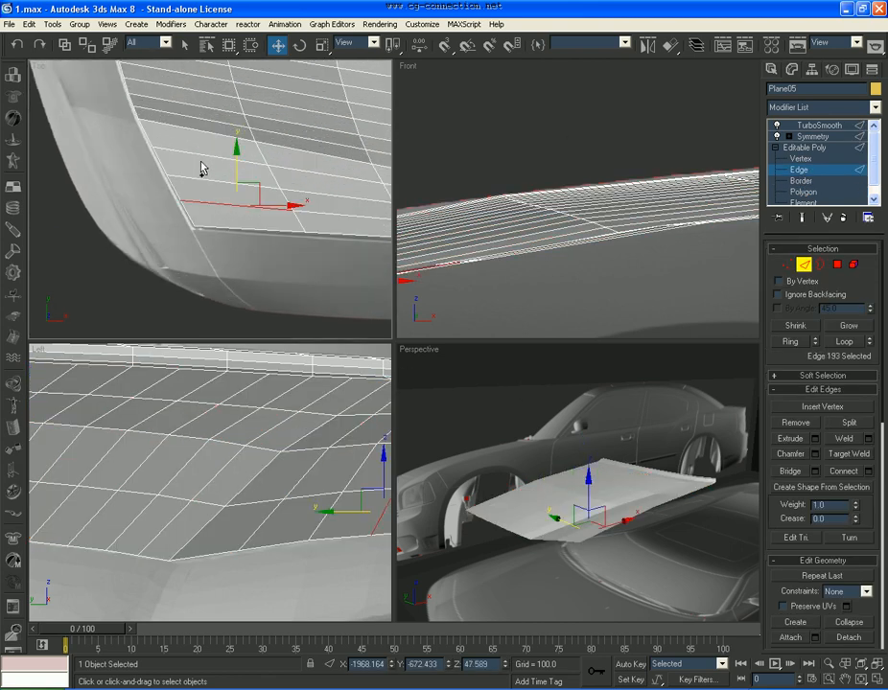
ctrl+click(201, 155)
ctrl+click(188, 119)
middle_drag(172, 106, 183, 255)
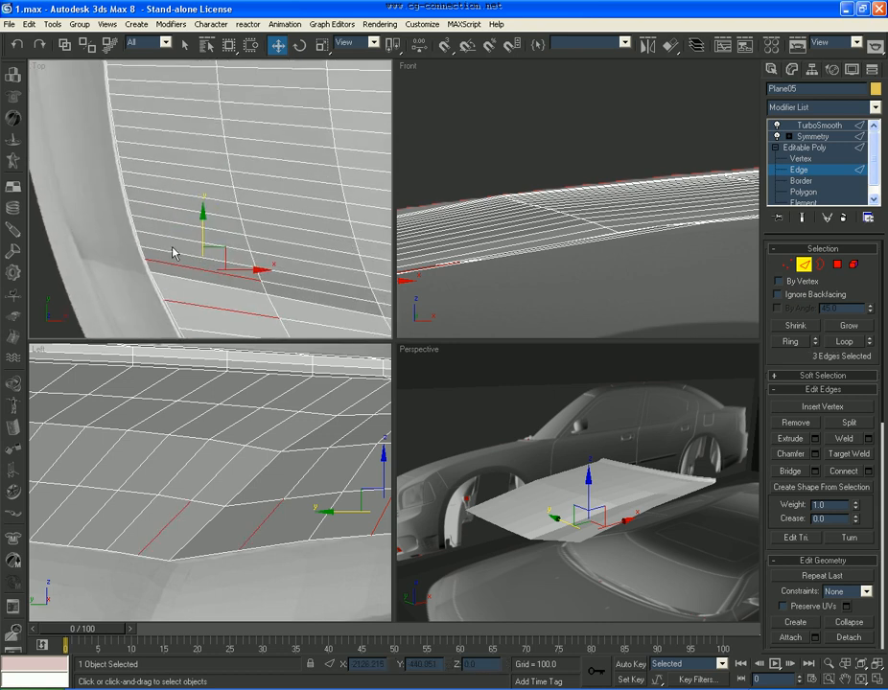
ctrl+click(173, 234)
ctrl+click(157, 204)
ctrl+click(158, 176)
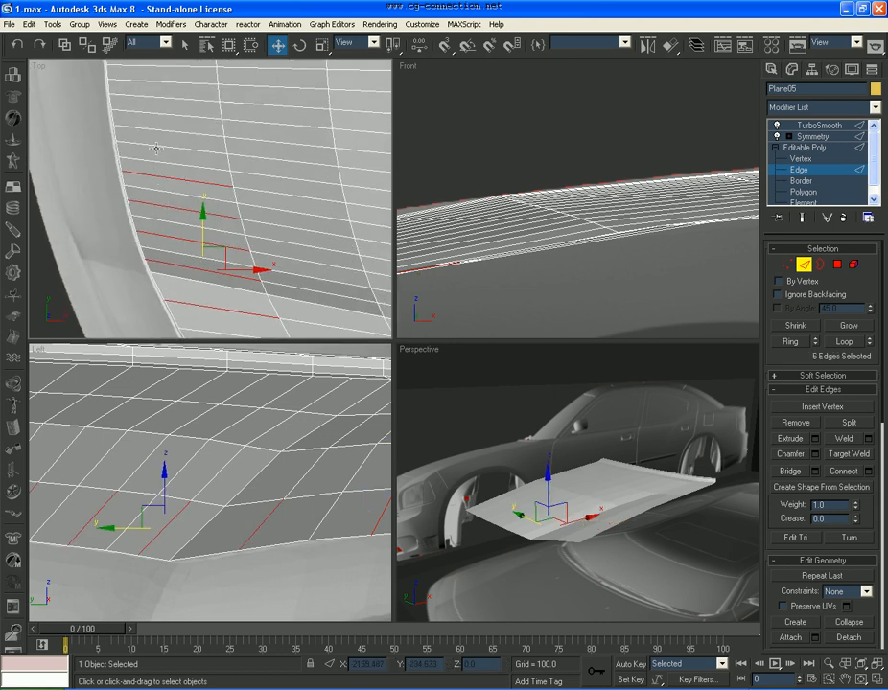
ctrl+click(157, 149)
ctrl+click(157, 114)
middle_drag(158, 114, 159, 223)
ctrl+click(156, 207)
ctrl+click(155, 180)
click(844, 342)
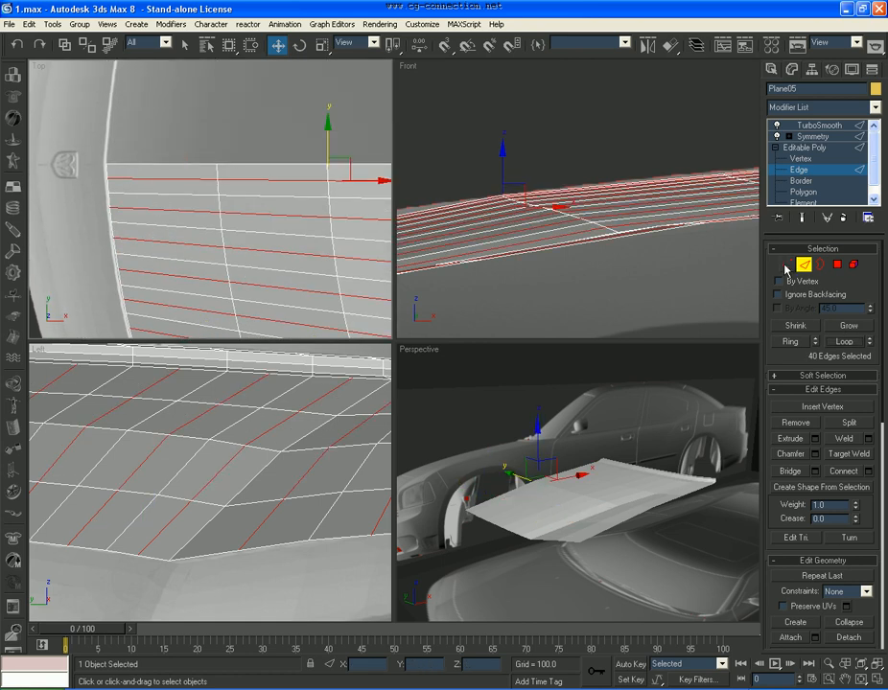
Select the fifty leftover in-between vertices along the hood's five cross lines and remove them
key(1)
ctrl+click(218, 179)
ctrl+click(327, 180)
ctrl+click(330, 218)
ctrl+click(220, 213)
ctrl+click(110, 207)
ctrl+click(113, 237)
ctrl+click(224, 245)
ctrl+click(334, 251)
ctrl+click(338, 285)
ctrl+click(226, 278)
ctrl+click(121, 298)
ctrl+click(231, 310)
ctrl+click(232, 329)
ctrl+click(347, 331)
middle_drag(305, 308, 282, 170)
ctrl+click(334, 227)
ctrl+click(219, 207)
ctrl+drag(94, 195, 95, 196)
ctrl+click(124, 247)
ctrl+click(240, 270)
ctrl+click(230, 240)
ctrl+click(344, 260)
ctrl+click(357, 292)
middle_drag(347, 306, 300, 210)
ctrl+click(326, 228)
ctrl+click(349, 265)
ctrl+click(235, 255)
ctrl+click(211, 210)
ctrl+drag(78, 201, 75, 202)
ctrl+drag(137, 238, 108, 253)
scroll(108, 240, down, 3)
middle_drag(288, 248, 175, 243)
scroll(175, 244, up, 3)
ctrl+drag(247, 266, 207, 251)
ctrl+click(351, 283)
ctrl+click(336, 263)
ctrl+click(320, 235)
ctrl+click(203, 213)
middle_drag(196, 204, 202, 254)
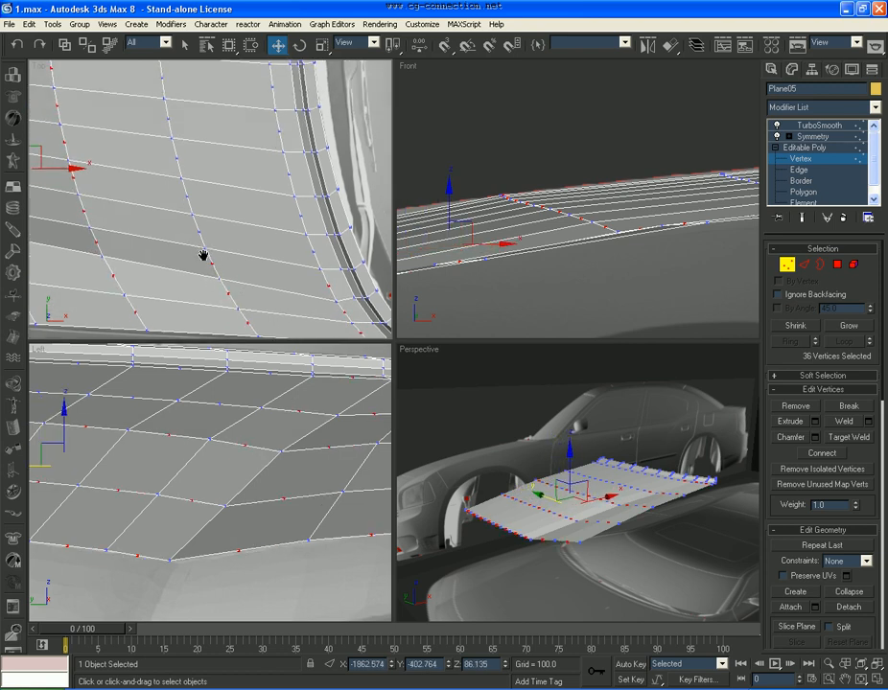
ctrl+click(294, 252)
ctrl+click(314, 252)
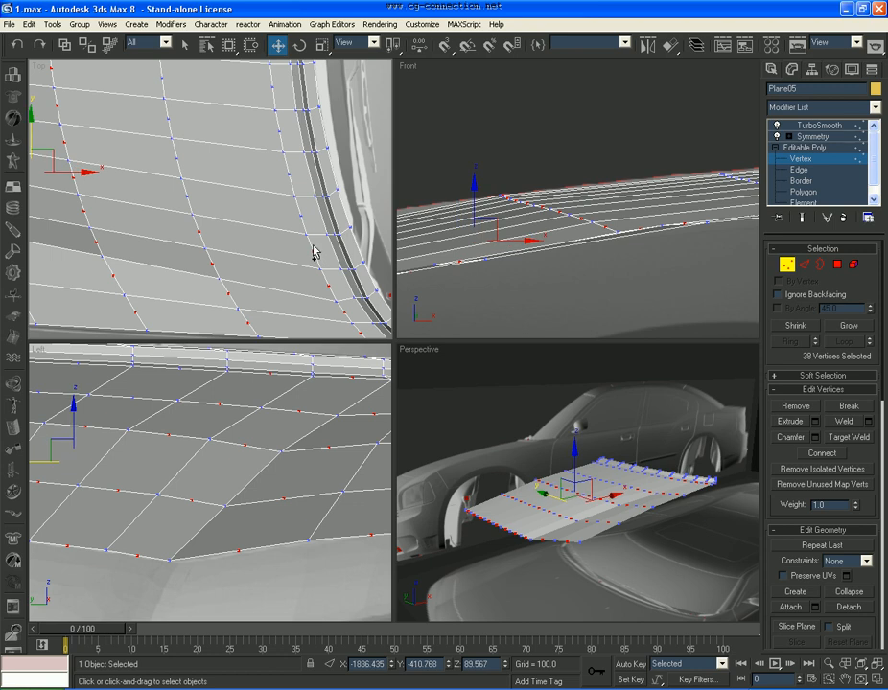
ctrl+click(298, 218)
ctrl+click(186, 195)
middle_drag(186, 194, 196, 239)
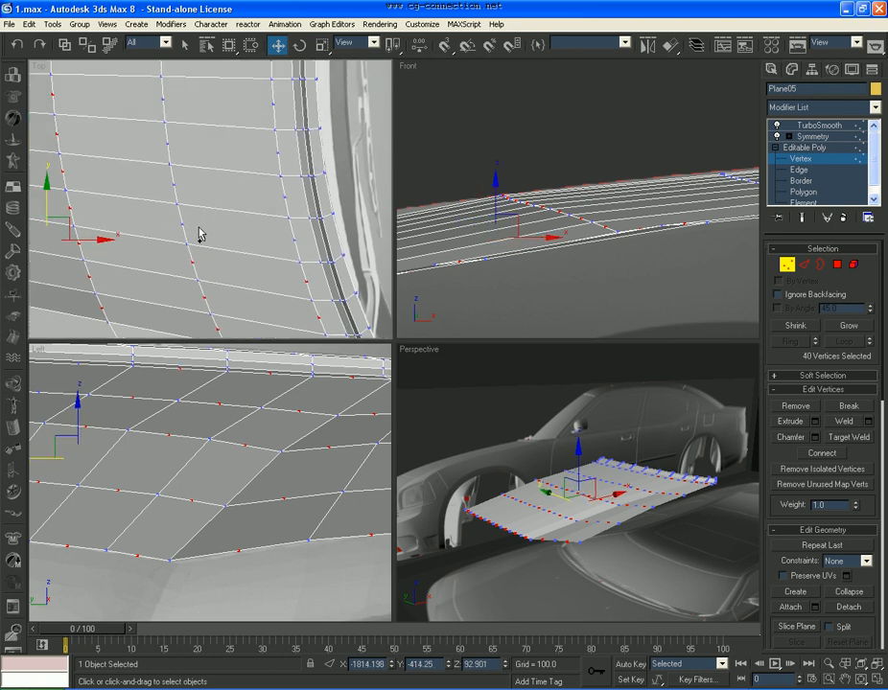
ctrl+drag(197, 226, 180, 236)
ctrl+drag(302, 233, 285, 244)
ctrl+drag(291, 193, 278, 203)
ctrl+drag(182, 179, 168, 189)
middle_drag(186, 173, 189, 244)
ctrl+drag(179, 208, 162, 217)
ctrl+drag(285, 218, 266, 228)
ctrl+drag(285, 168, 267, 180)
ctrl+drag(175, 164, 159, 177)
ctrl+drag(173, 119, 151, 135)
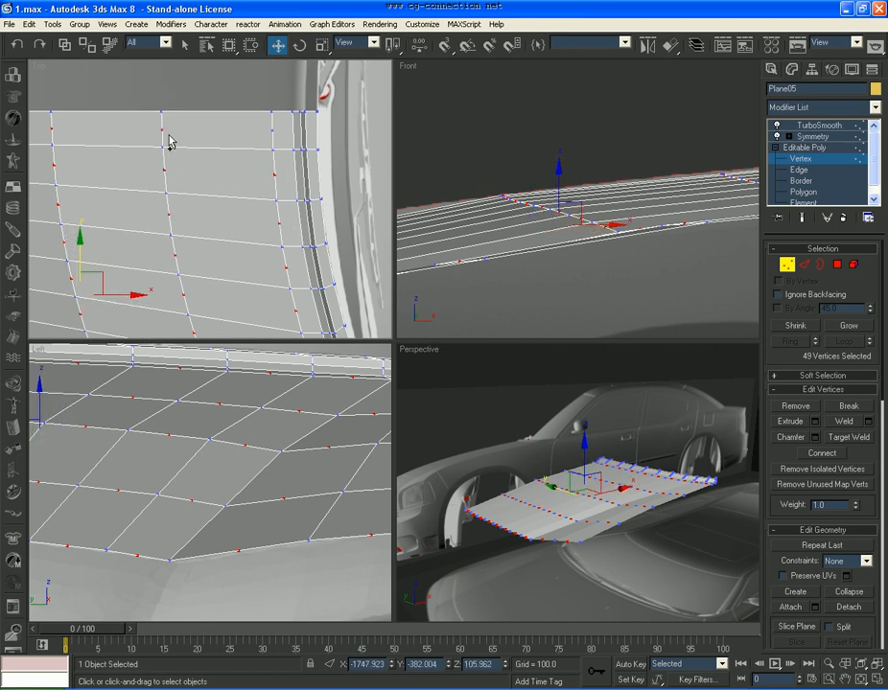
ctrl+drag(287, 135, 260, 149)
key(BackSpace)
Select the new cross edge loop between the hood's front edge and middle line, and raise it slightly in the Front view
scroll(258, 165, down, 3)
middle_drag(251, 218, 260, 212)
scroll(267, 211, up, 1)
scroll(618, 202, down, 3)
middle_drag(597, 216, 625, 212)
scroll(526, 209, up, 3)
middle_drag(527, 210, 564, 201)
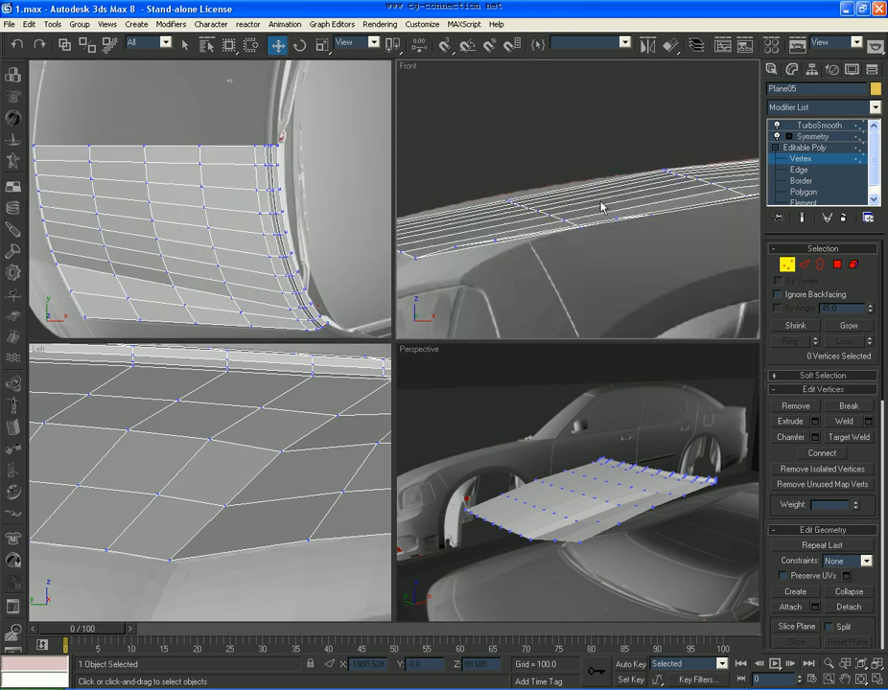
drag(653, 173, 541, 155)
click(803, 265)
scroll(567, 564, up, 5)
click(584, 554)
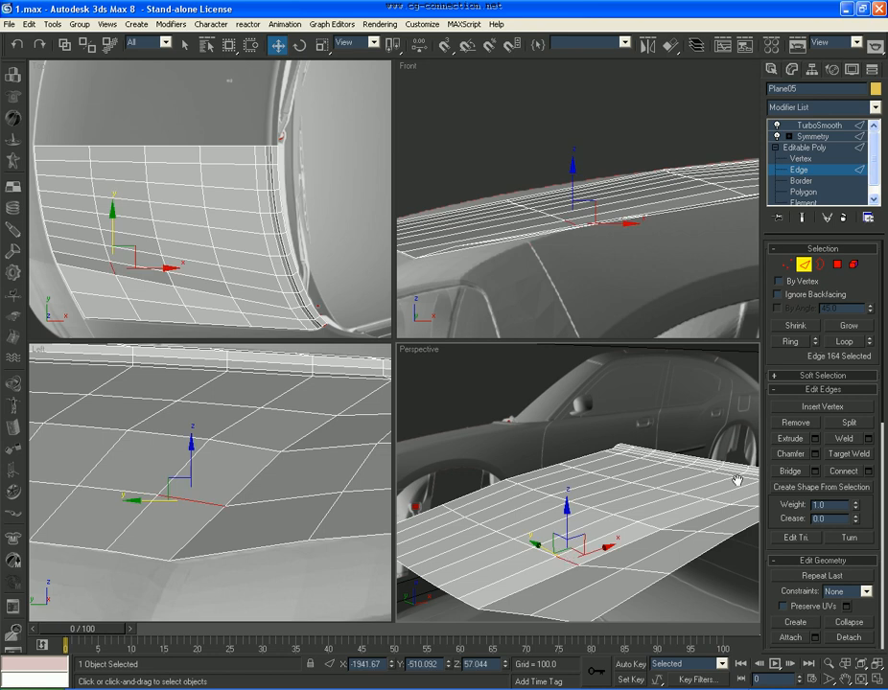
click(844, 343)
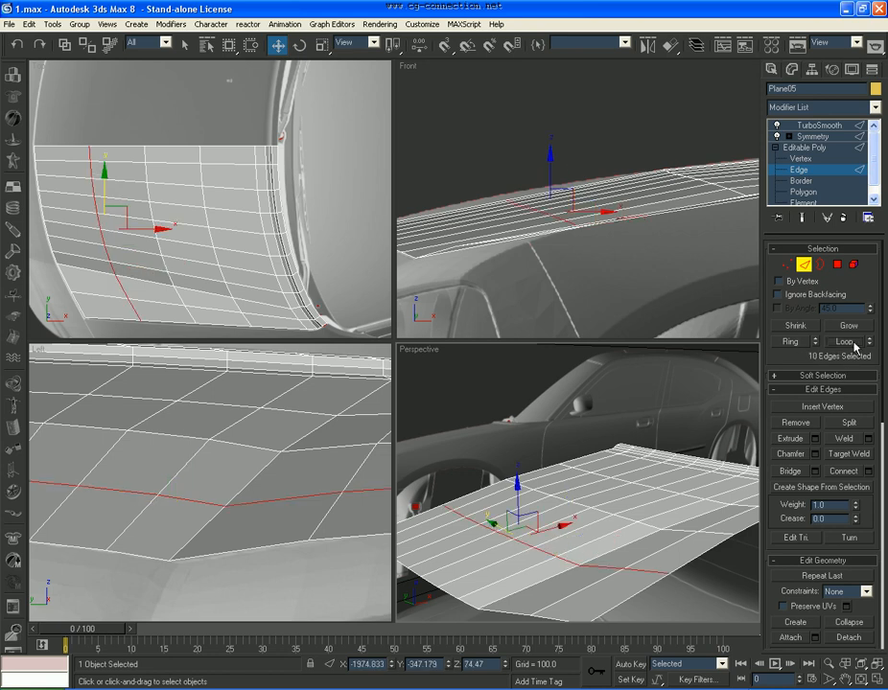
right_click(596, 212)
drag(555, 174, 558, 167)
click(594, 244)
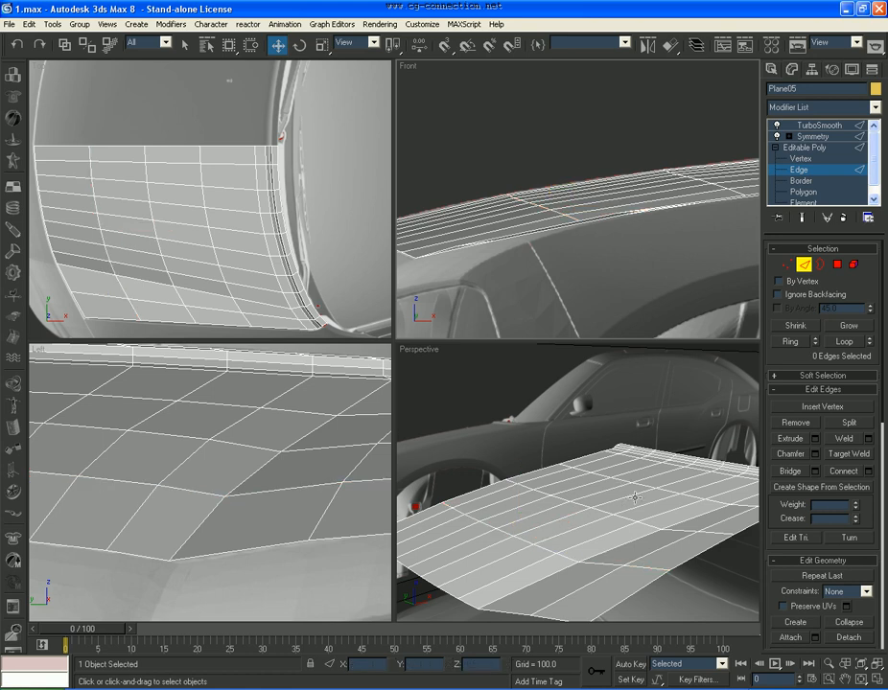
Select the new cross edge loop between the middle line and the rear strips, and raise it slightly in the Front view
click(637, 486)
click(847, 343)
middle_drag(751, 194, 552, 242)
drag(549, 192, 551, 188)
click(537, 263)
Using see-through display, fine-tune the crease vertex on the new front cross line in the Left view, and check the smoothed hood in Perspective
middle_drag(277, 458, 255, 462)
key(alt+x)
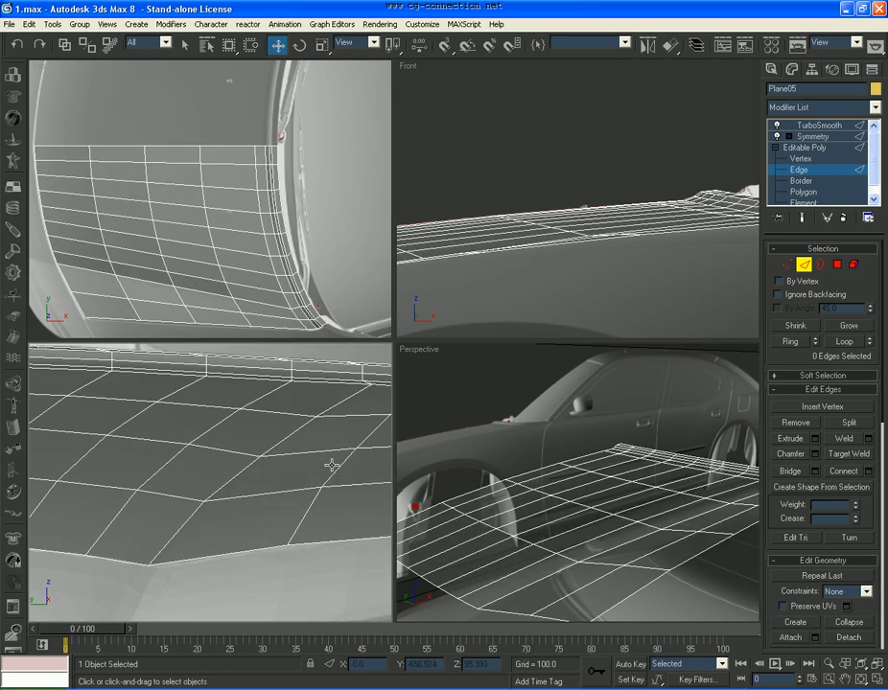
click(798, 158)
click(203, 470)
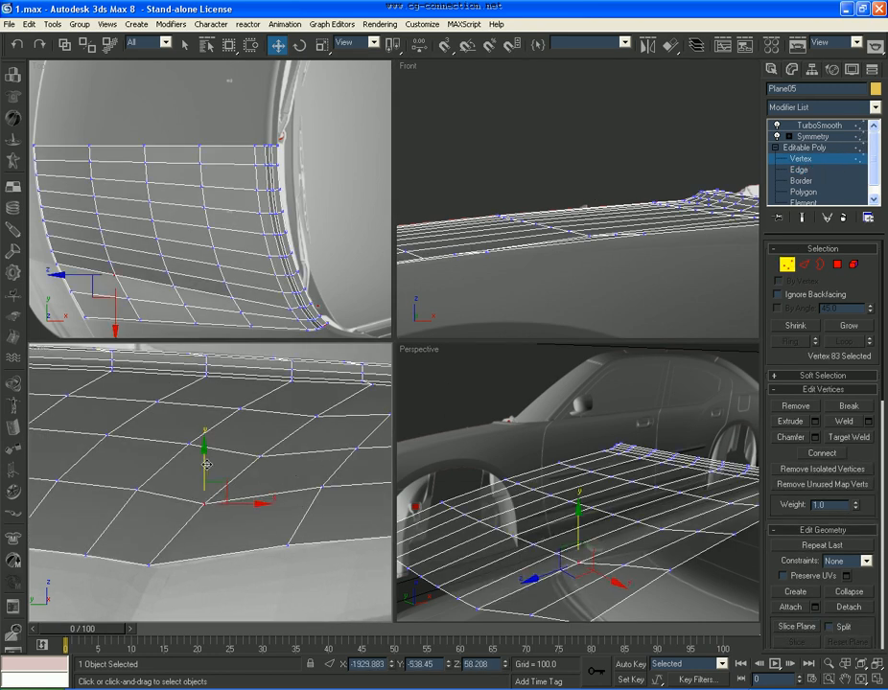
click(270, 444)
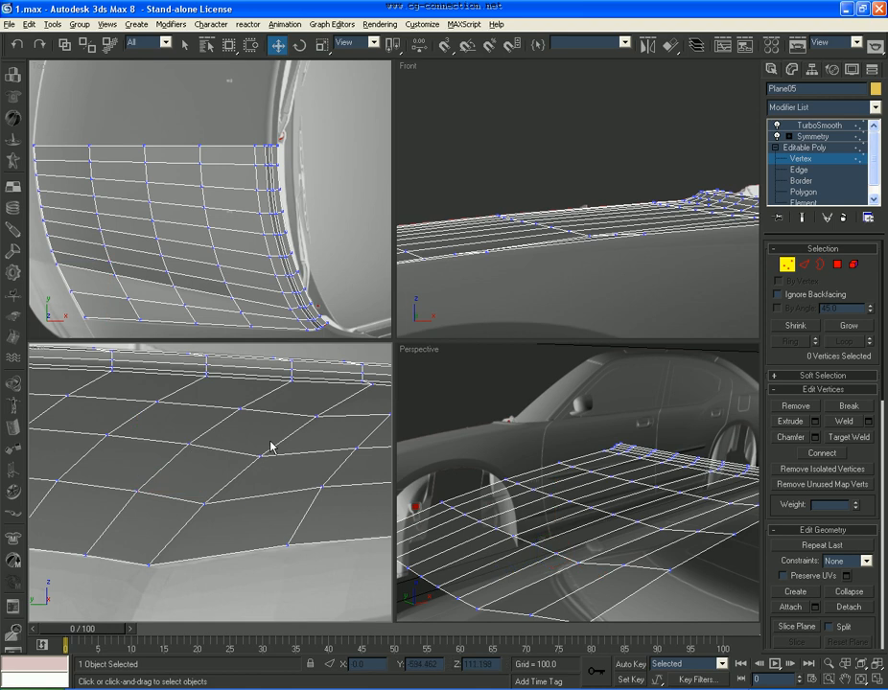
key(alt+x)
click(317, 416)
click(308, 432)
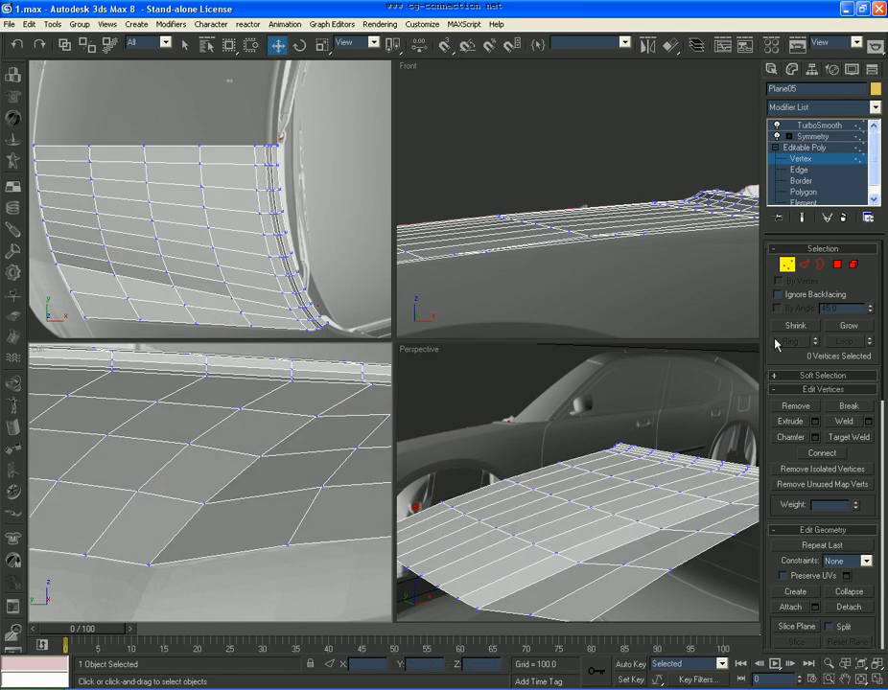
click(787, 267)
click(854, 137)
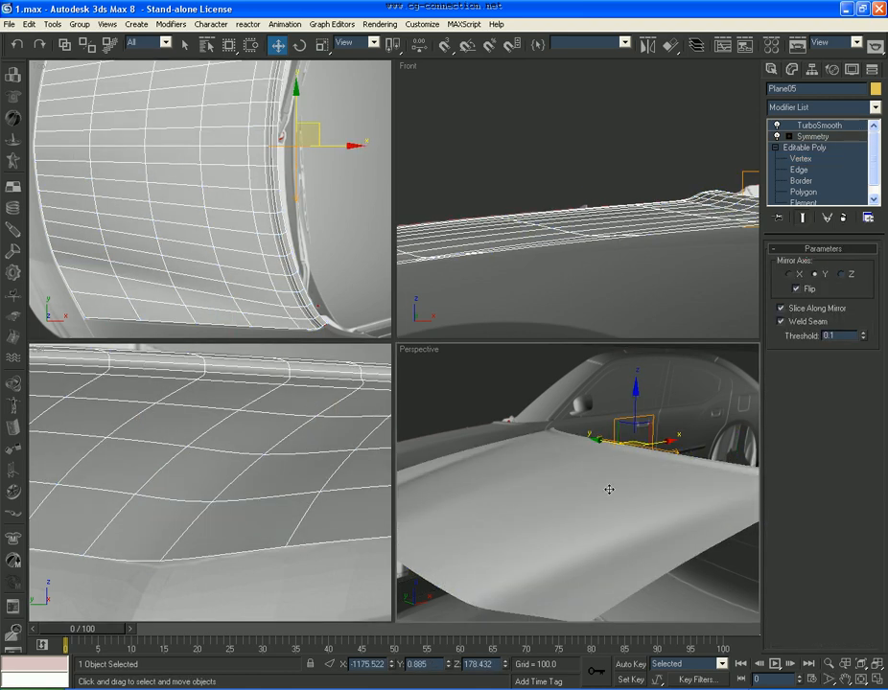
alt+middle_drag(575, 469, 620, 489)
scroll(257, 504, down, 4)
Select the centre-line vertex of the new front cross line in the Left view and adjust its height slightly
middle_drag(107, 500, 249, 508)
scroll(249, 509, up, 2)
click(800, 160)
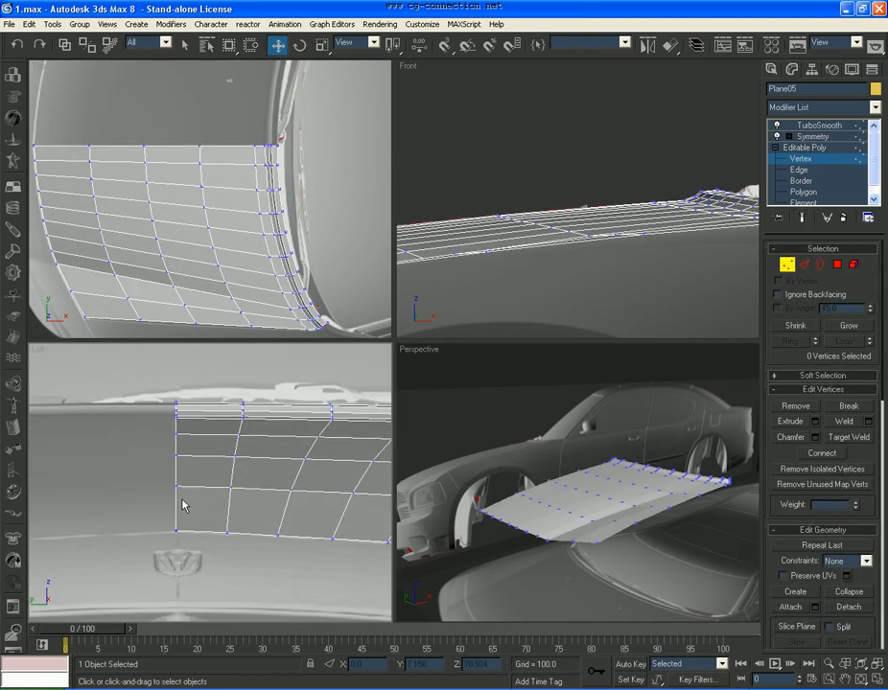
scroll(171, 540, up, 2)
drag(178, 471, 150, 505)
drag(161, 450, 147, 455)
drag(188, 406, 161, 380)
click(189, 379)
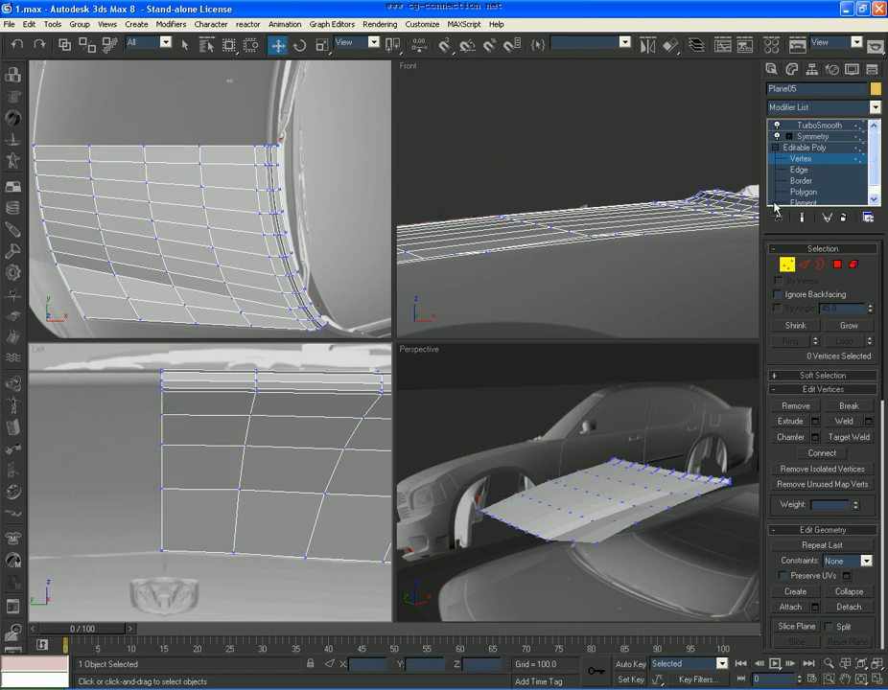
Examine the mirrored, smoothed hood surface from several angles in the Perspective view
click(823, 126)
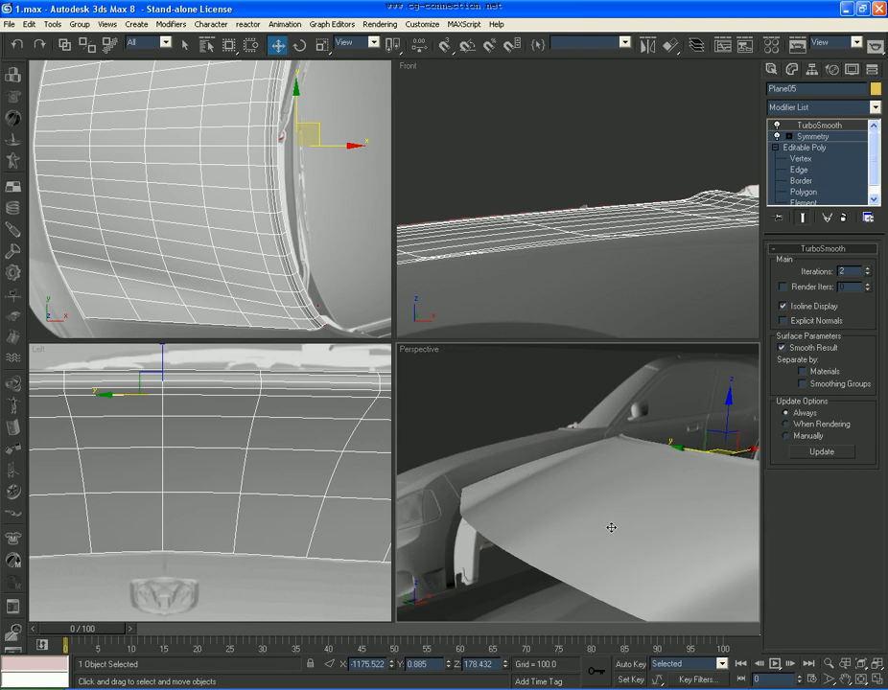
alt+middle_drag(614, 534, 560, 539)
scroll(561, 539, down, 4)
click(861, 681)
mouse_move(585, 503)
mouse_down()
mouse_move(691, 554)
mouse_move(550, 511)
mouse_move(475, 507)
mouse_move(581, 531)
mouse_move(575, 509)
mouse_move(604, 500)
mouse_move(581, 514)
mouse_move(592, 517)
mouse_up()
key(w)
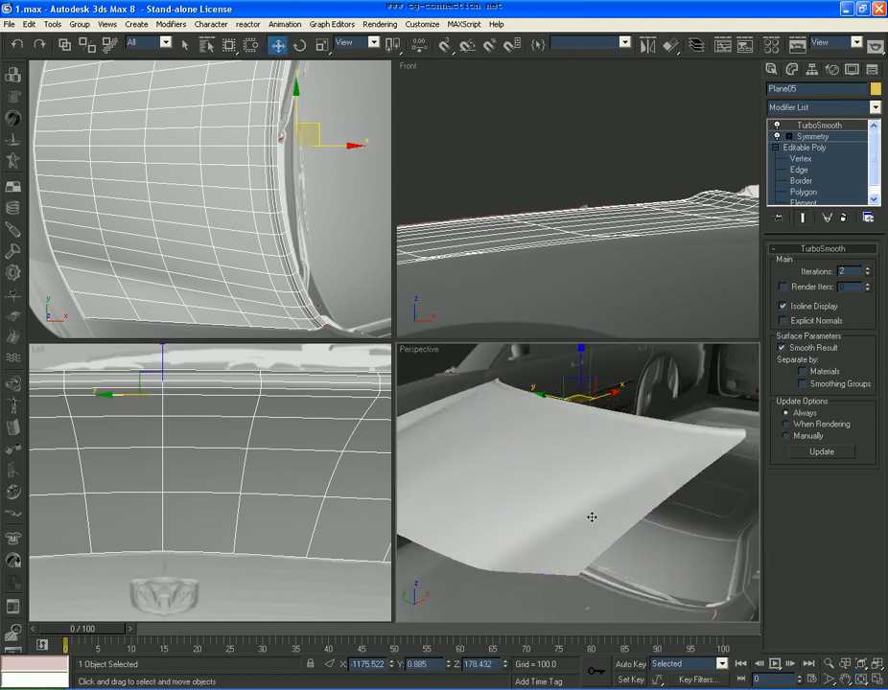
alt+middle_drag(586, 512, 644, 504)
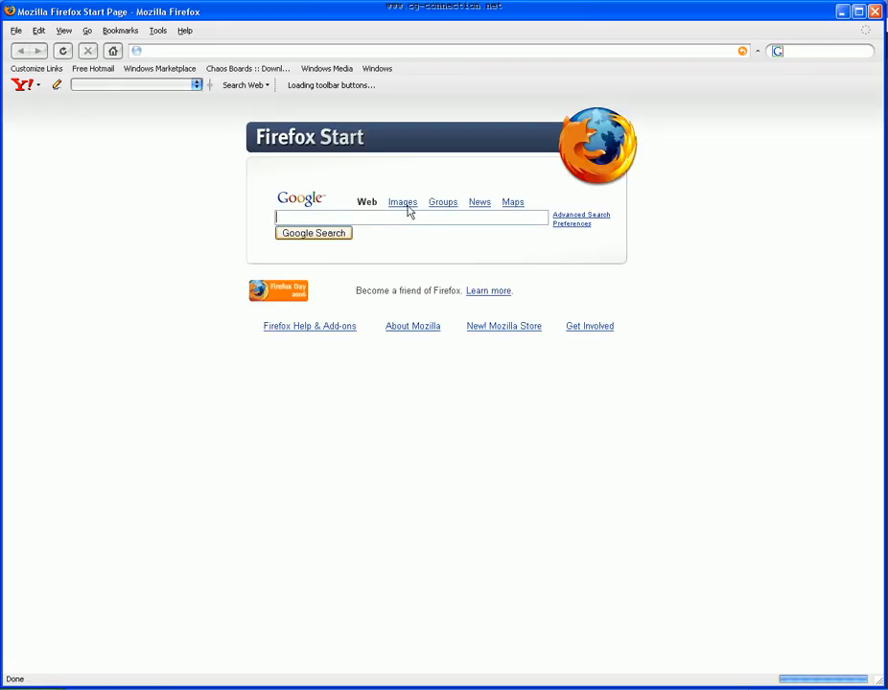
Search Google Images for "dodge charger 2006"
click(406, 205)
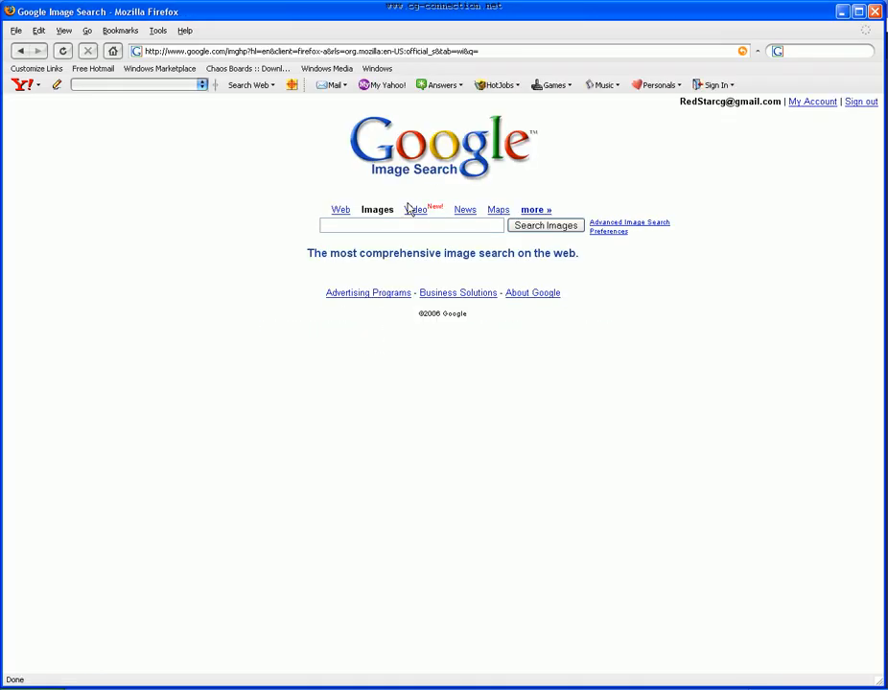
text(dodge charger)
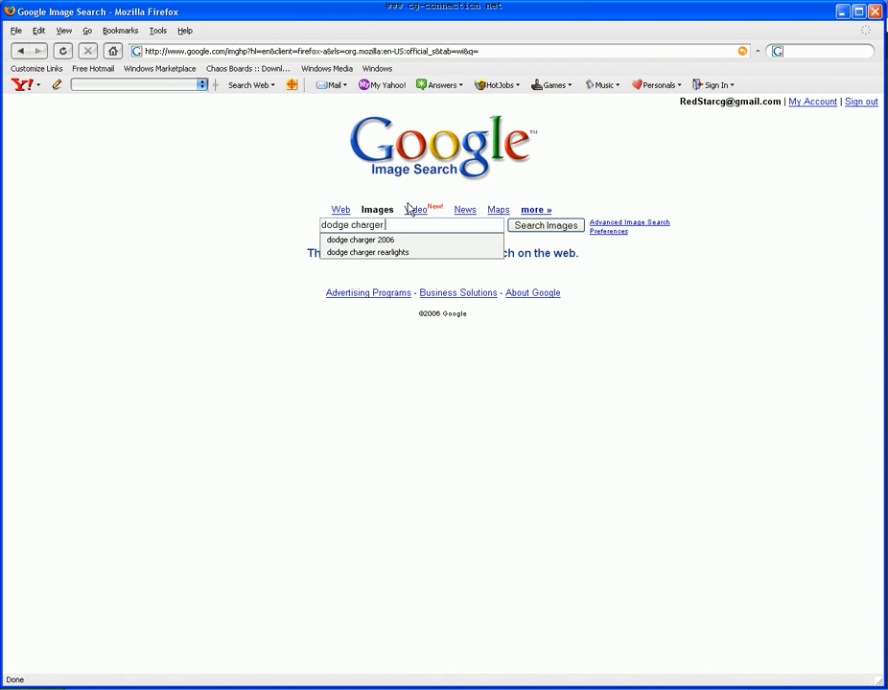
text( 2006)
key(Return)
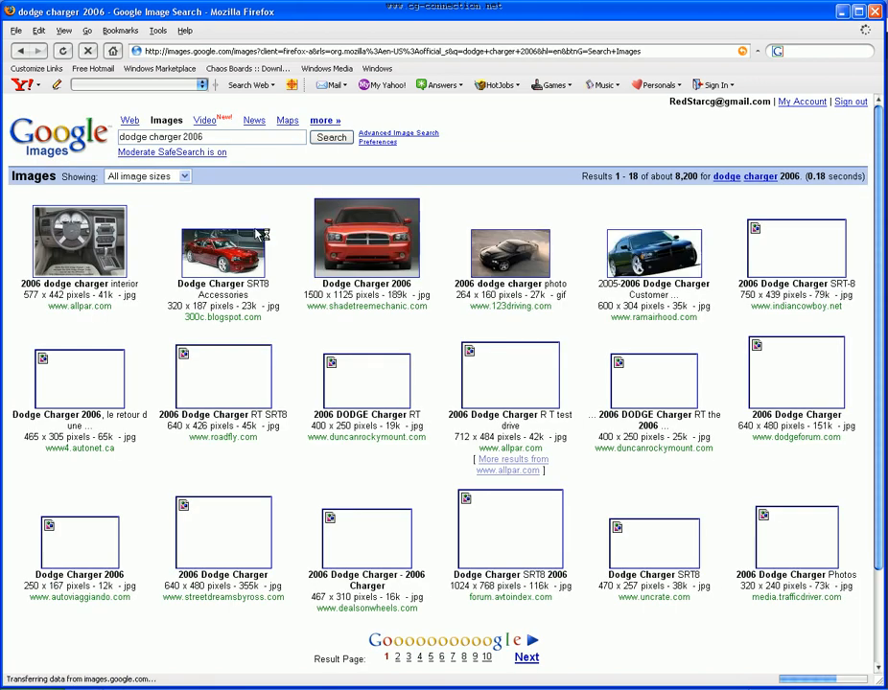
Browse the image results up to the fourth page and open the full-size photo of the black 2006 Dodge Charger RT
click(533, 639)
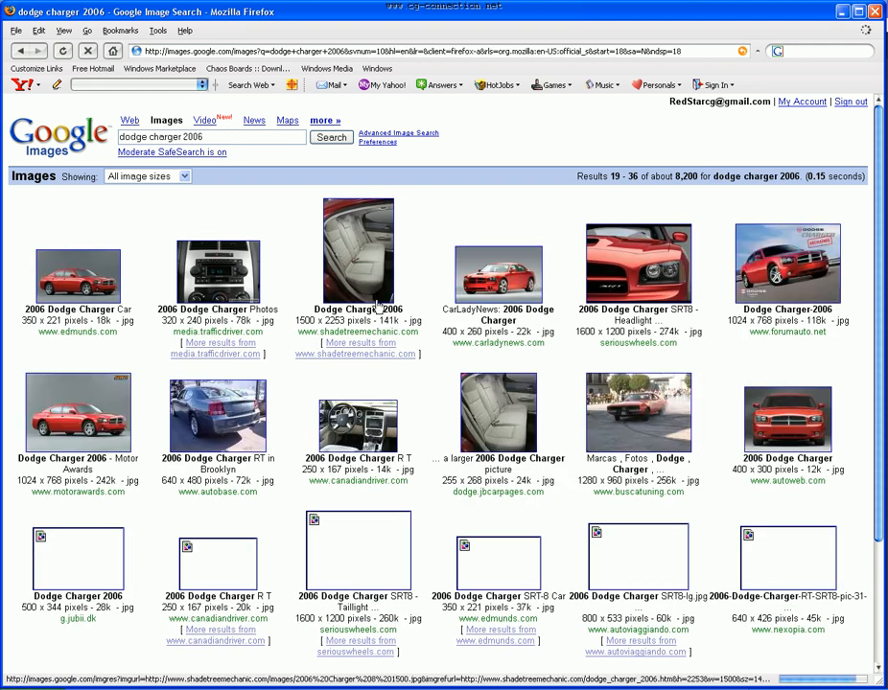
scroll(618, 628, down, 1)
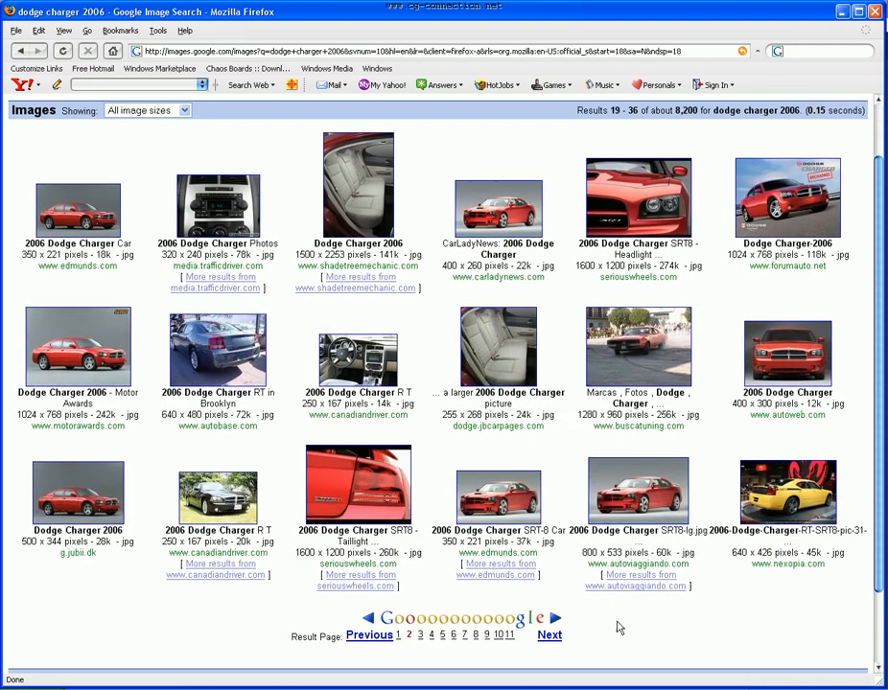
click(553, 636)
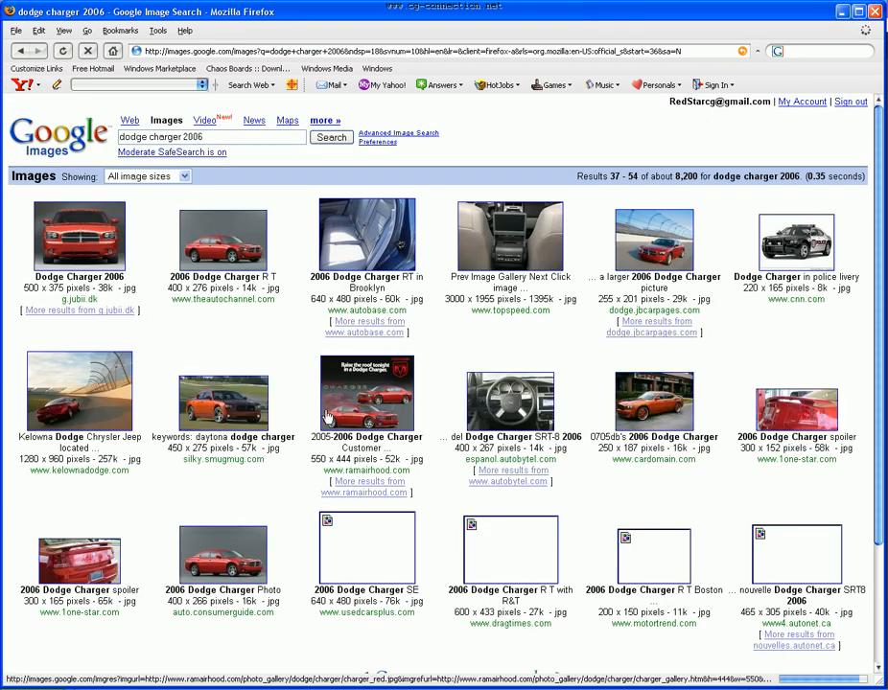
scroll(547, 587, down, 1)
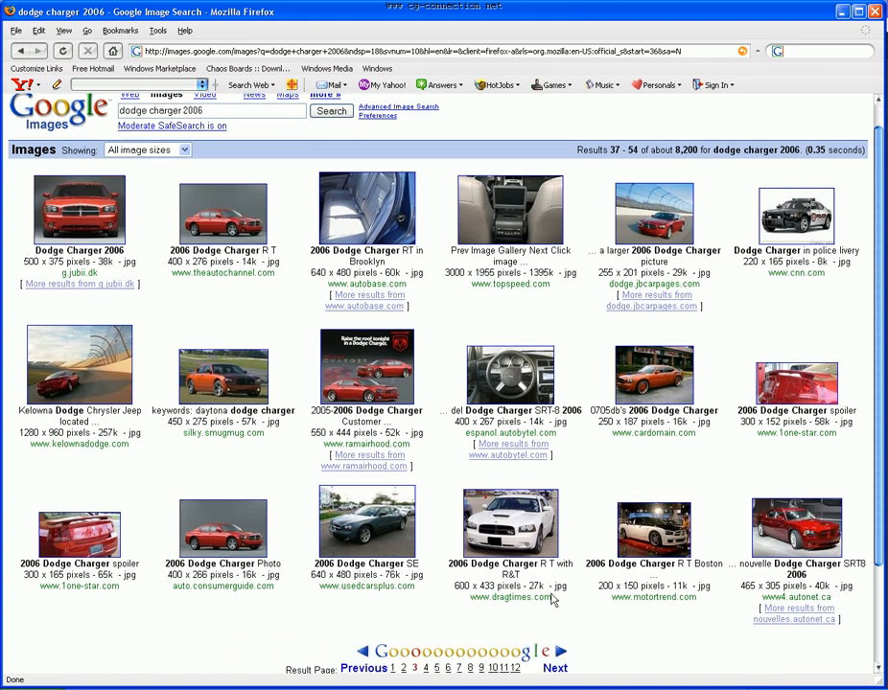
click(555, 668)
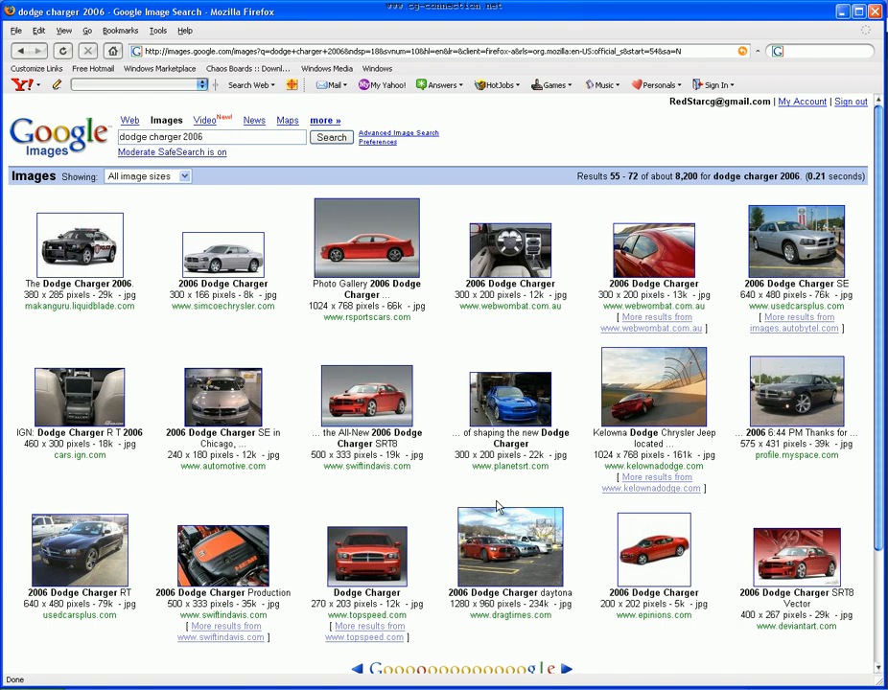
scroll(497, 509, down, 2)
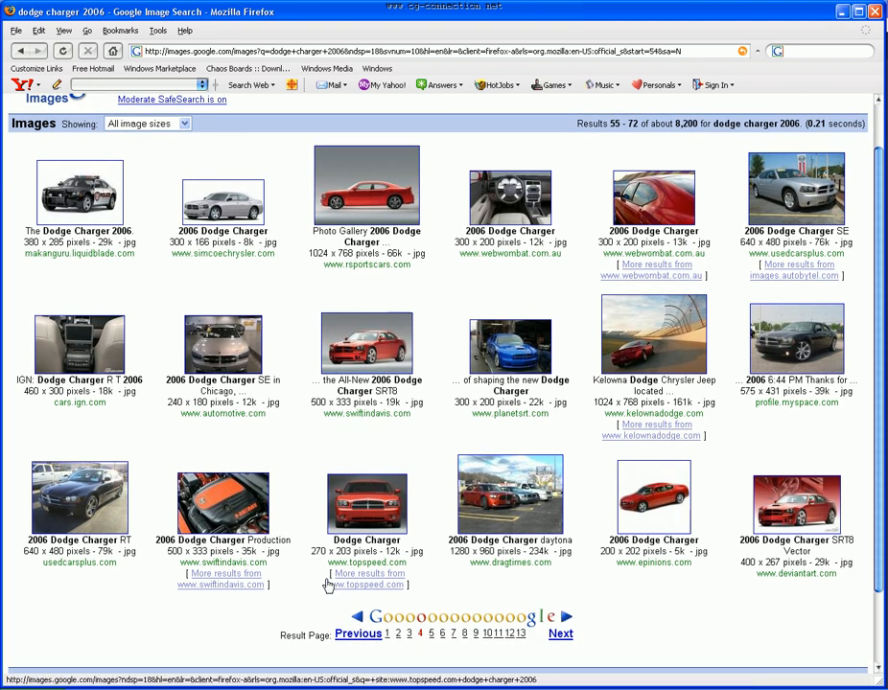
click(111, 489)
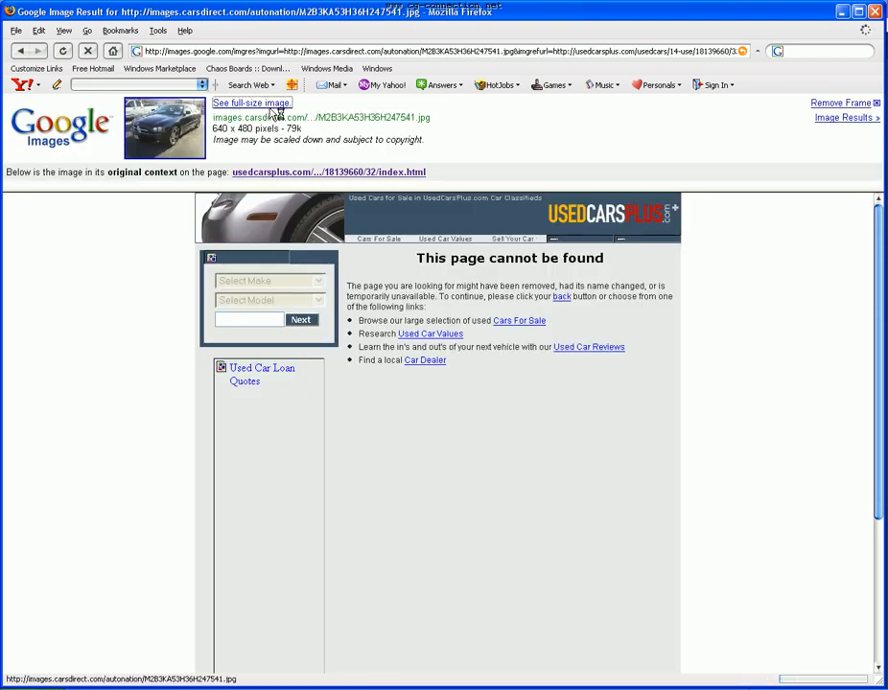
click(254, 104)
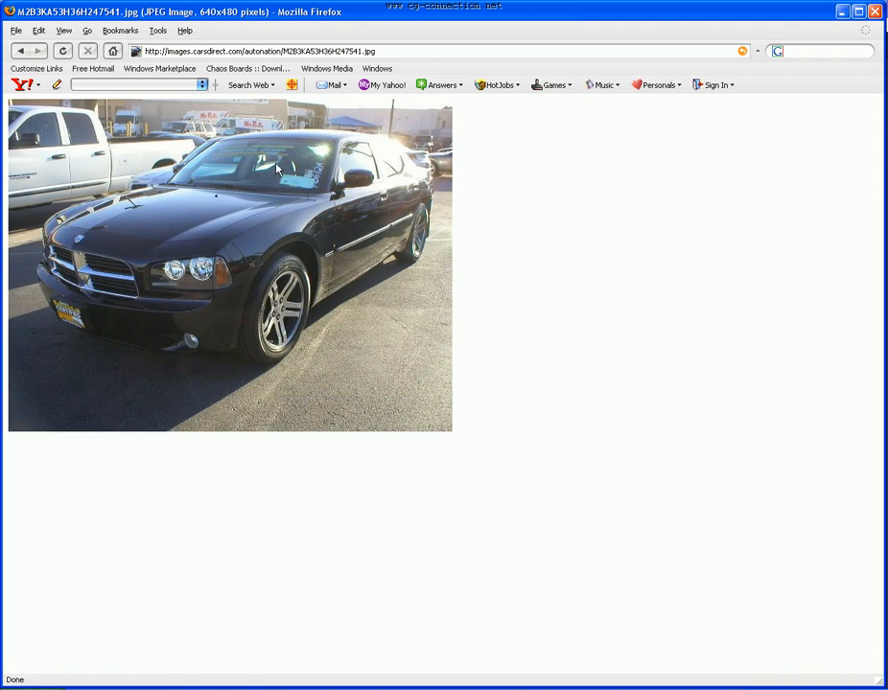
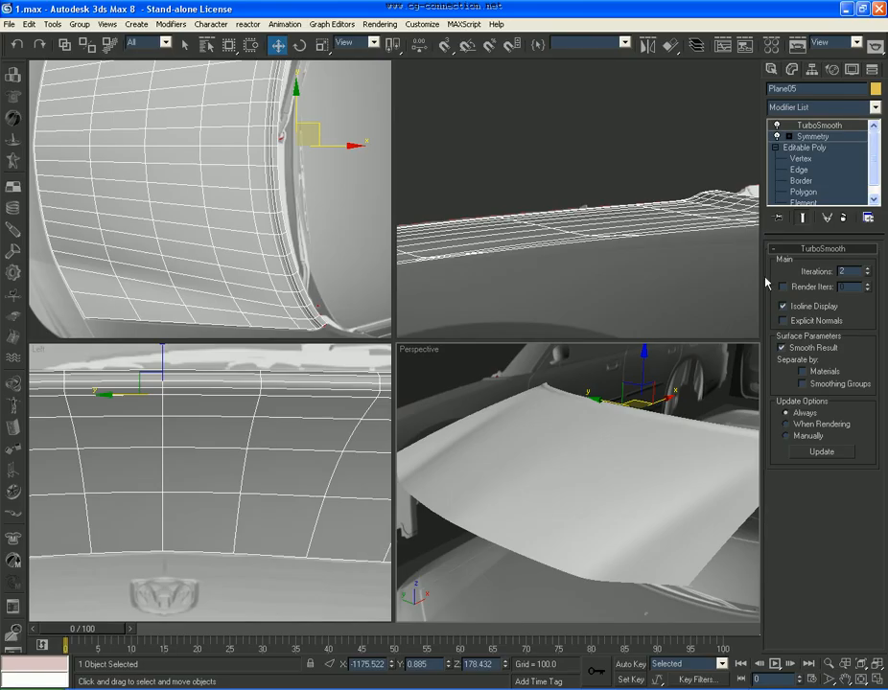
Chamfer the lengthwise crease edge loop near the hood's outer side and check the result with TurboSmooth
click(799, 170)
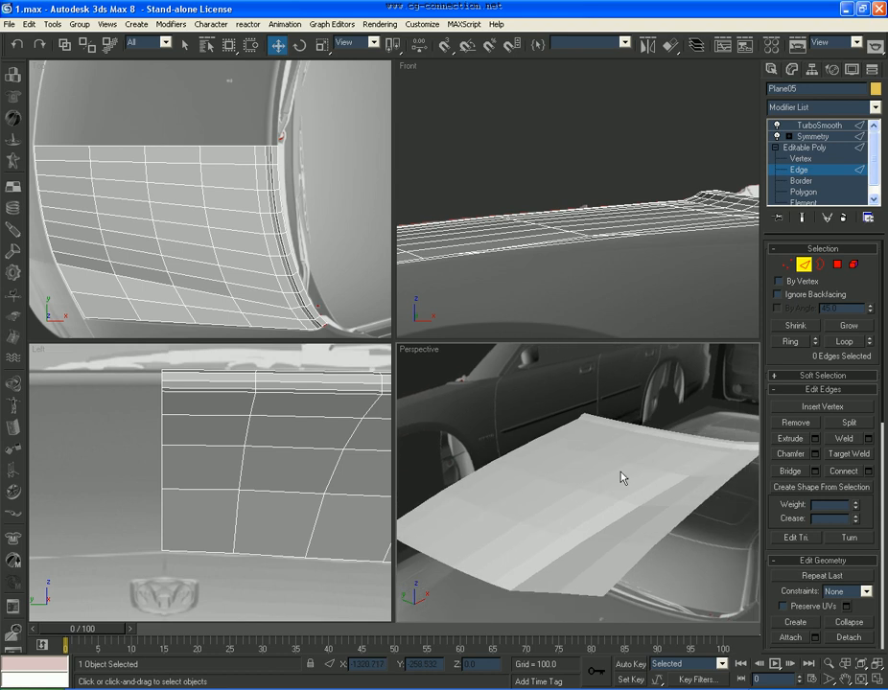
click(629, 520)
click(845, 342)
middle_drag(331, 291, 290, 189)
scroll(290, 189, up, 3)
alt+drag(291, 191, 252, 235)
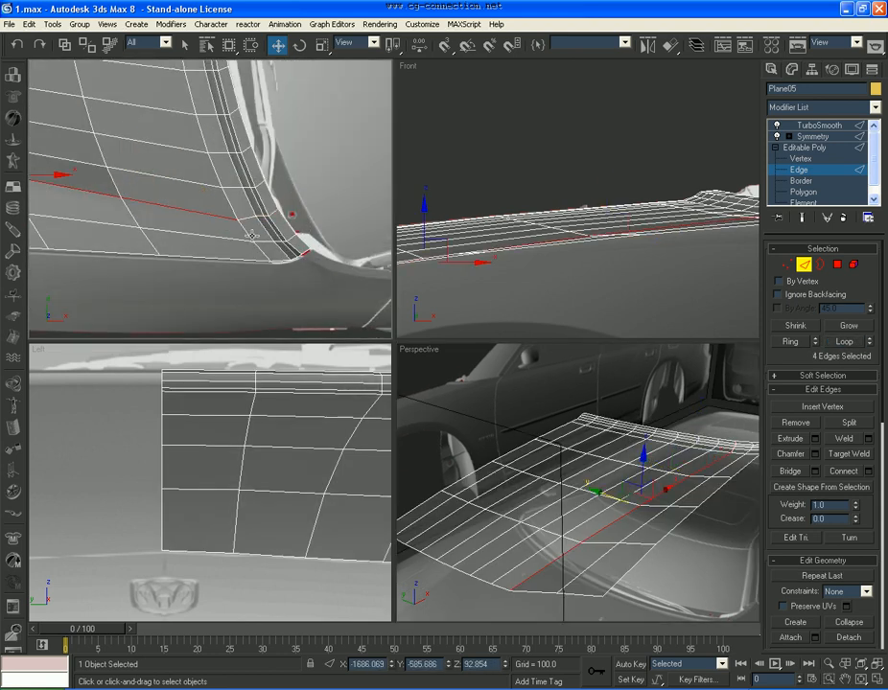
click(815, 456)
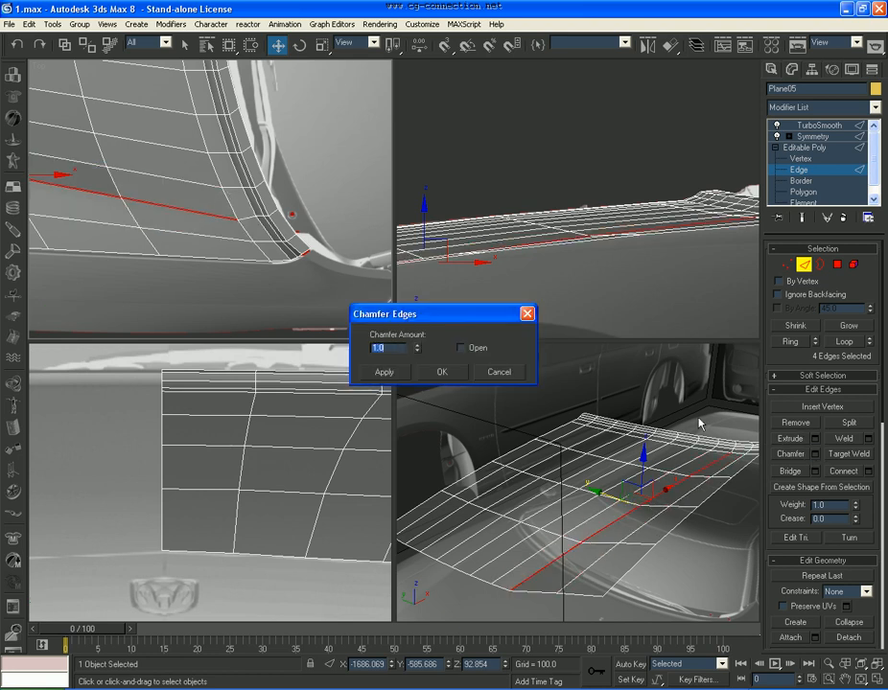
click(442, 370)
click(798, 169)
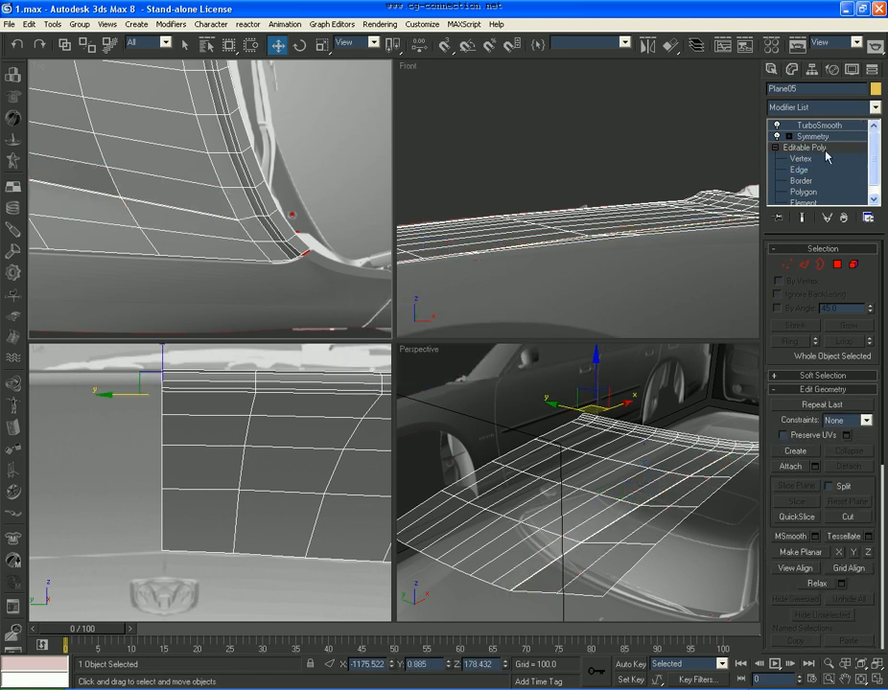
click(819, 125)
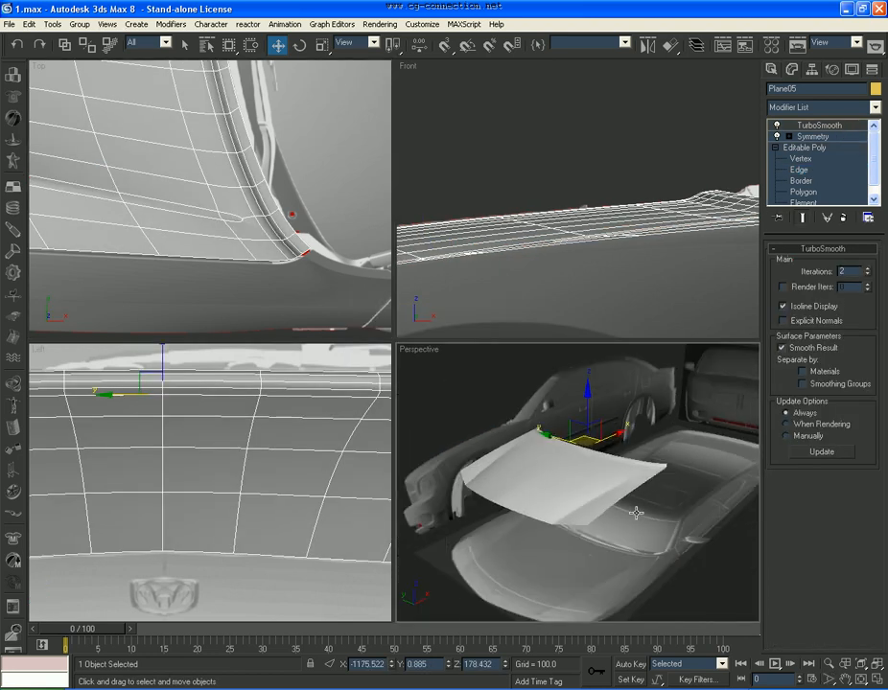
scroll(634, 511, up, 3)
Weld the three vertices where the chamfered crease ends at the hood's rear strips into one
click(804, 159)
scroll(234, 183, up, 5)
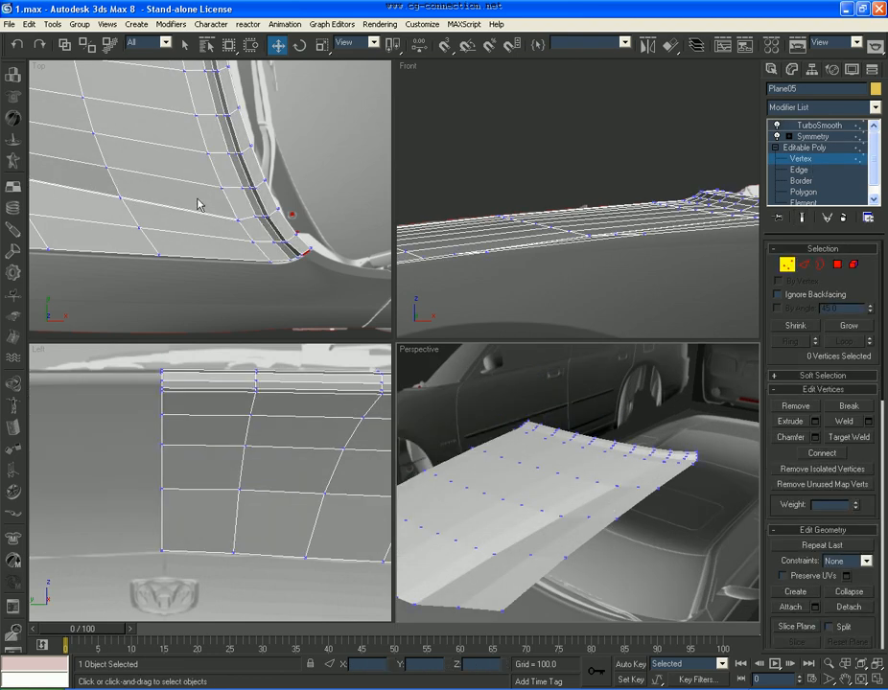
click(288, 257)
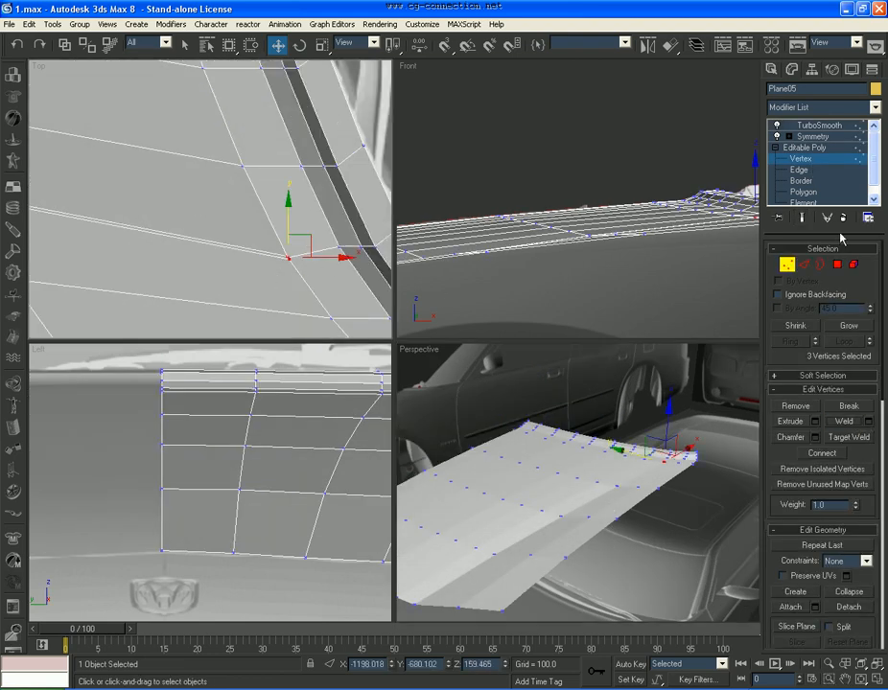
click(867, 421)
click(440, 402)
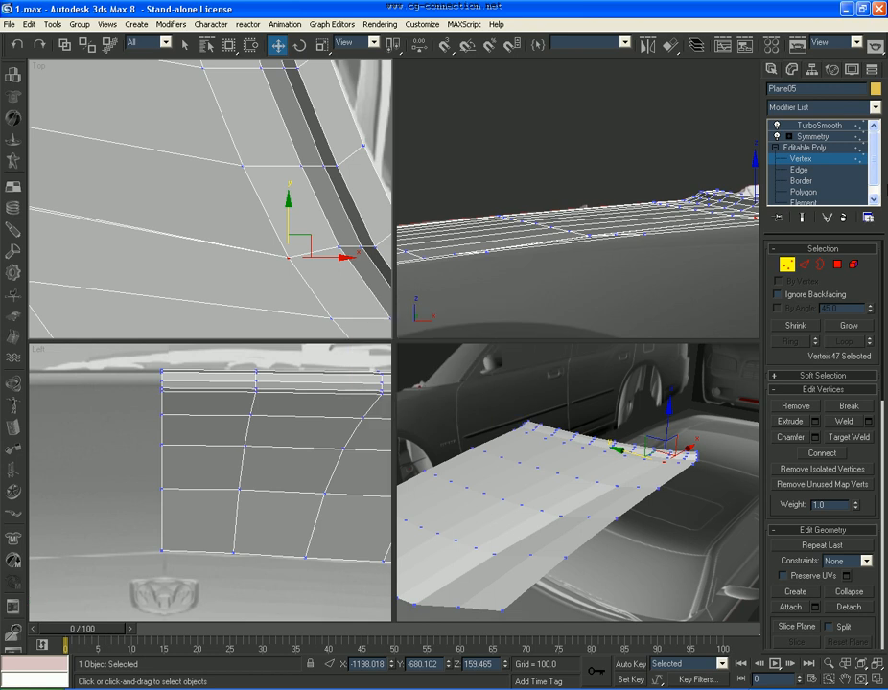
Examine the smoothed, mirrored hood with its chamfered crease in a maximized Perspective view
click(806, 163)
click(830, 127)
scroll(644, 481, down, 2)
alt+middle_drag(577, 498, 647, 517)
key(alt+w)
alt+middle_drag(561, 482, 395, 430)
Try to chamfer only the front three edges of the hood's centre line by 5.46 and preview the smoothed surface
click(807, 172)
middle_drag(331, 347, 422, 347)
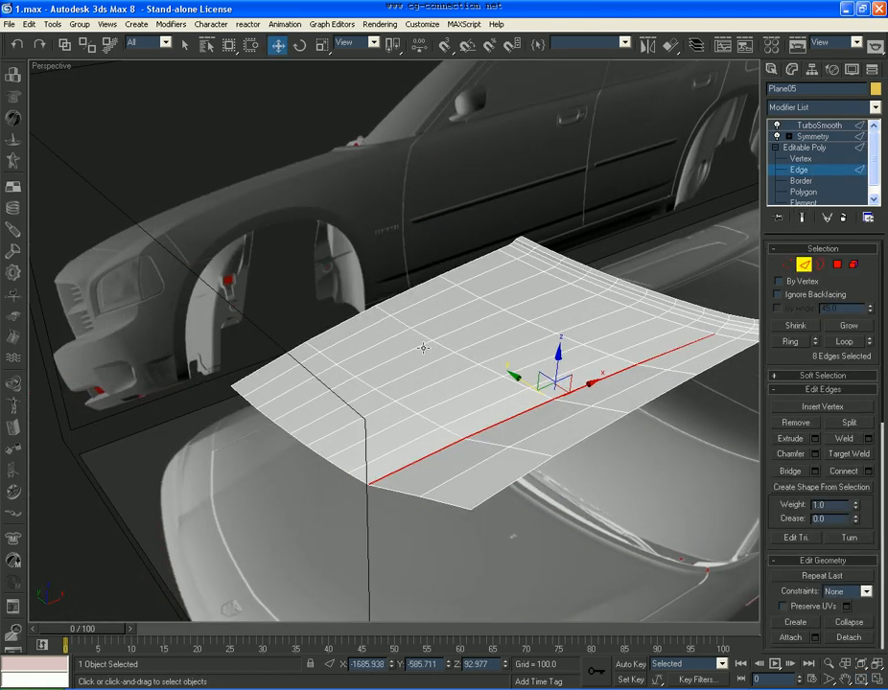
scroll(422, 347, up, 2)
click(347, 308)
click(844, 341)
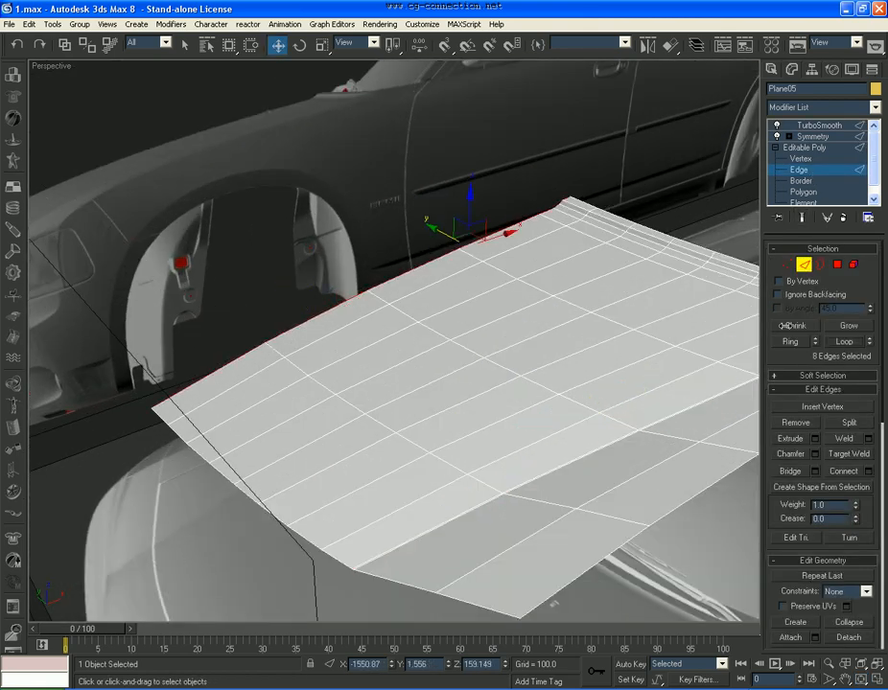
alt+drag(556, 173, 486, 259)
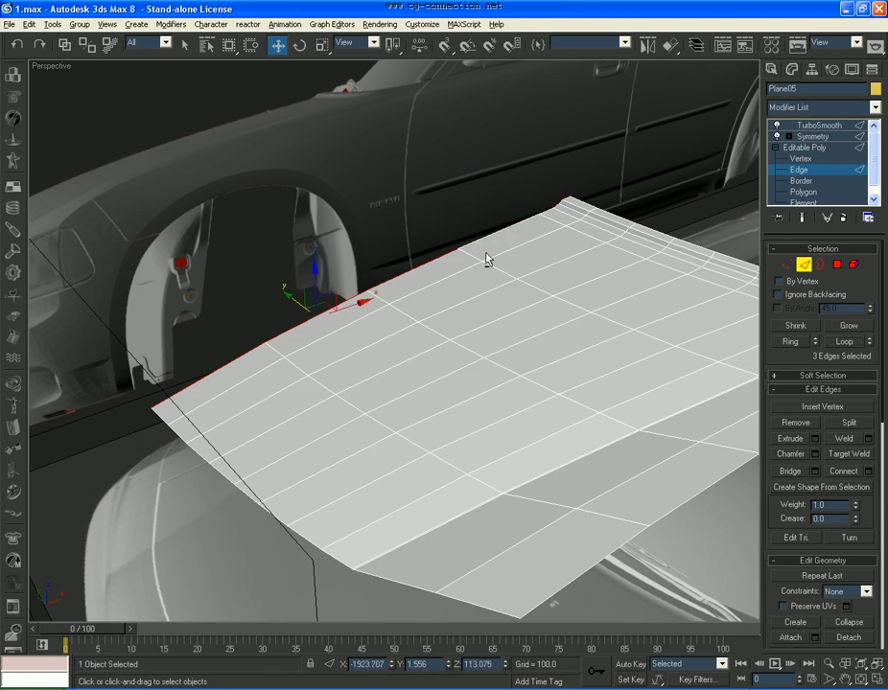
click(815, 455)
click(802, 218)
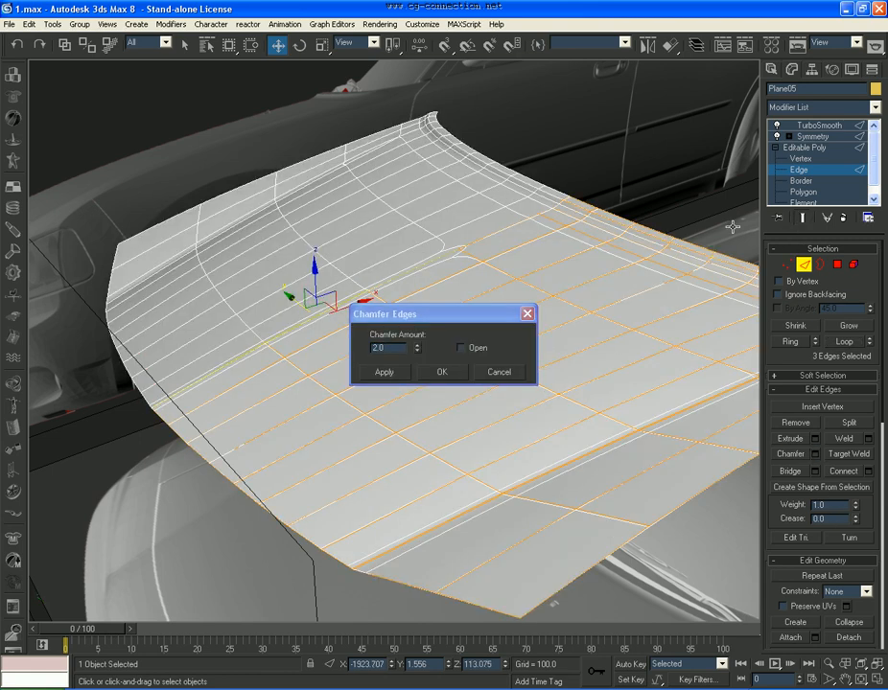
scroll(341, 341, up, 2)
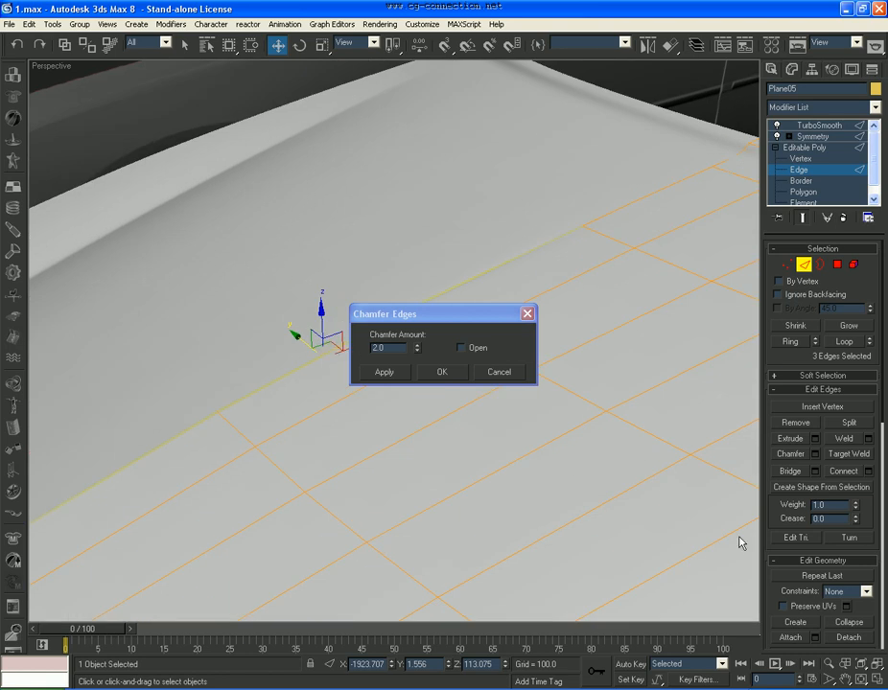
click(862, 680)
drag(410, 415, 360, 411)
right_click(361, 412)
drag(416, 352, 407, 242)
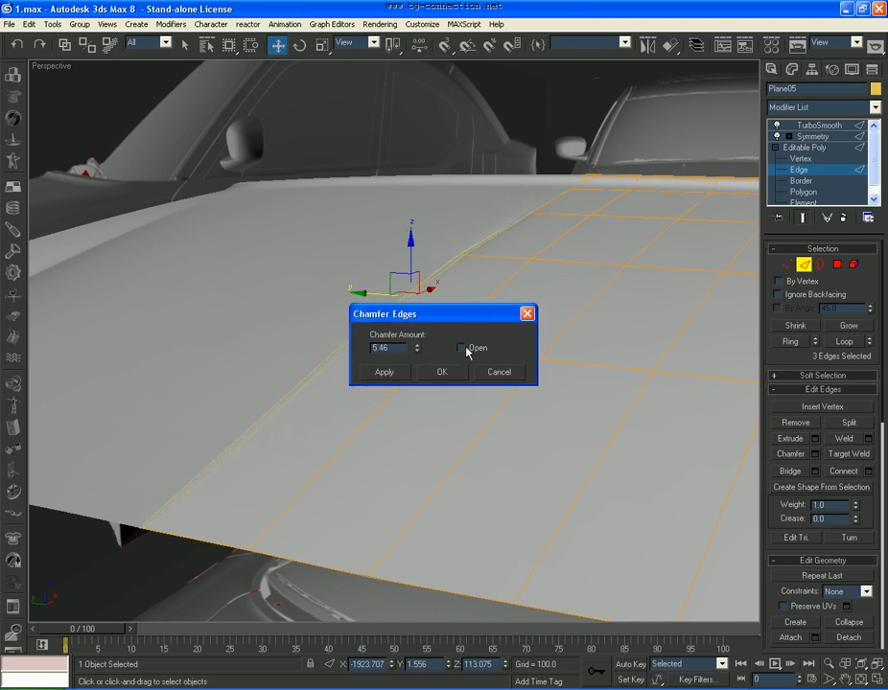
click(443, 373)
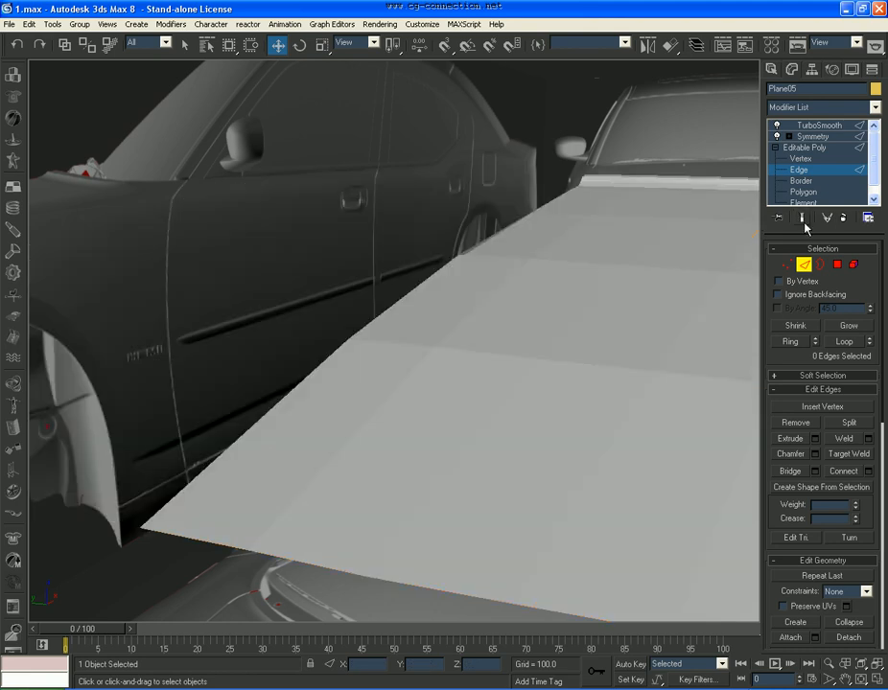
click(803, 148)
click(817, 125)
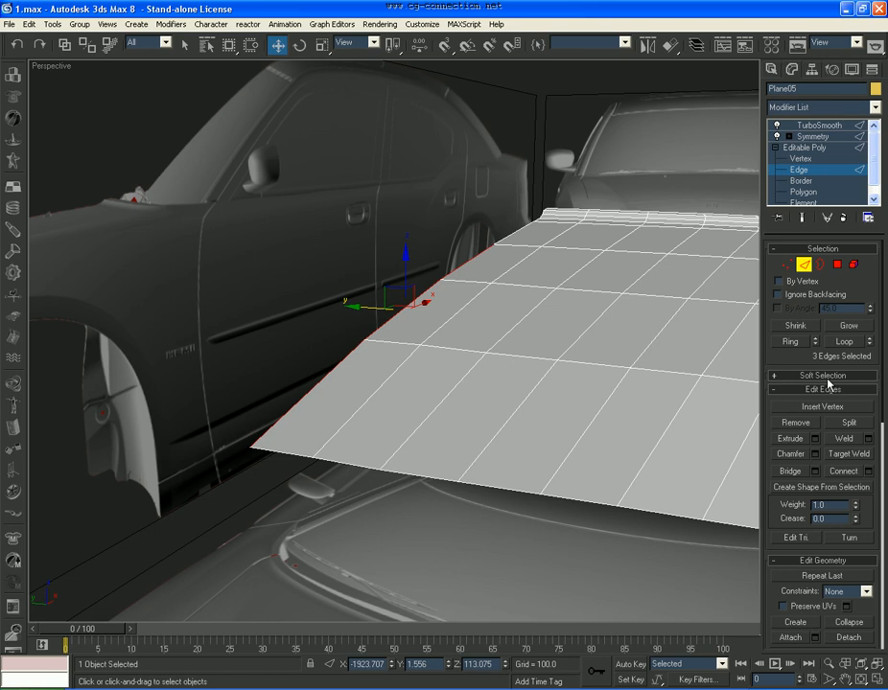
Chamfer the hood's entire centre-line edge loop by 5.46 and check the smoothed surface from several angles
click(843, 343)
click(816, 458)
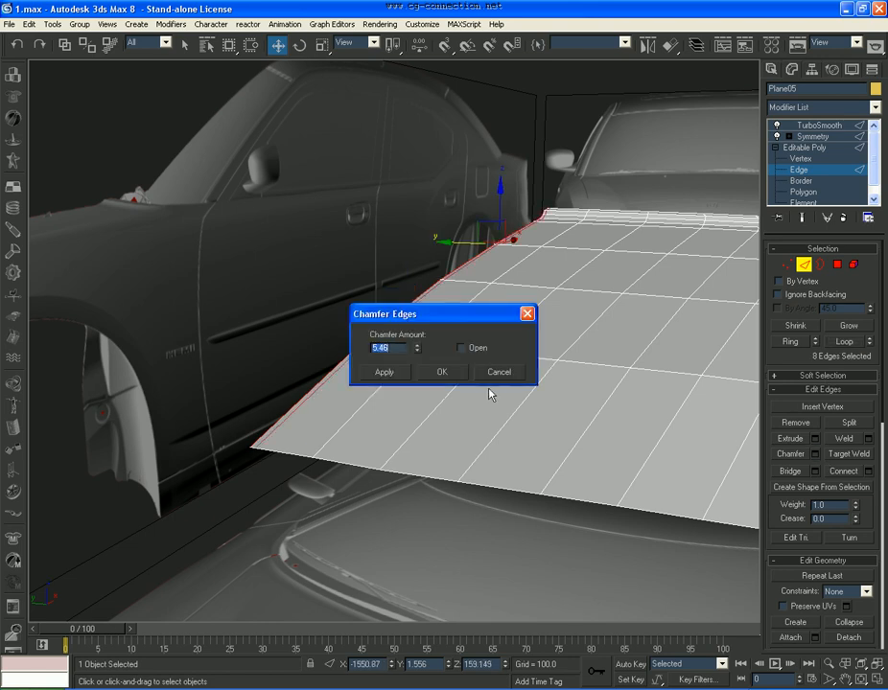
click(442, 373)
click(810, 126)
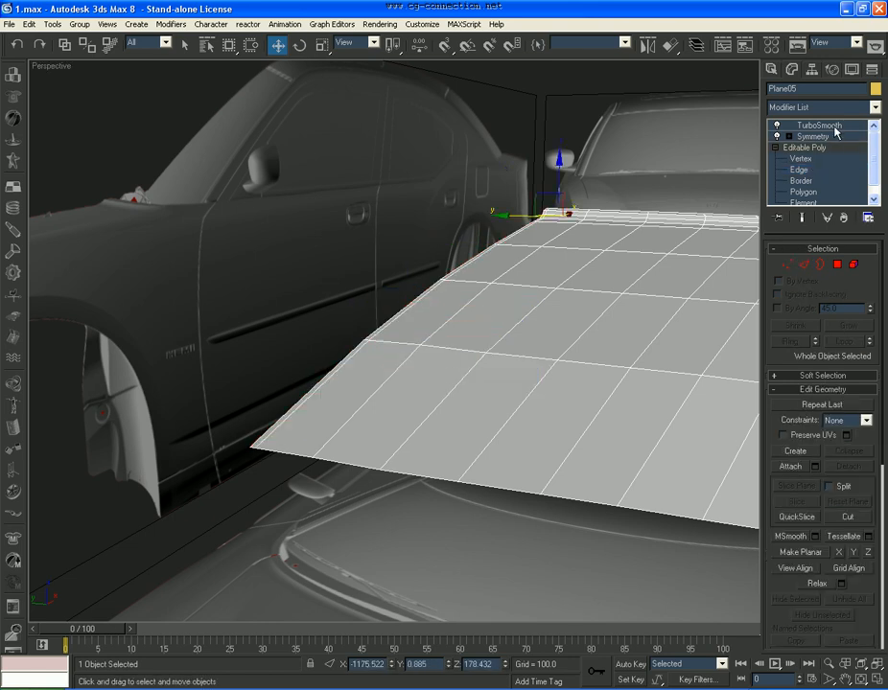
click(861, 679)
drag(403, 345, 364, 371)
drag(410, 374, 460, 385)
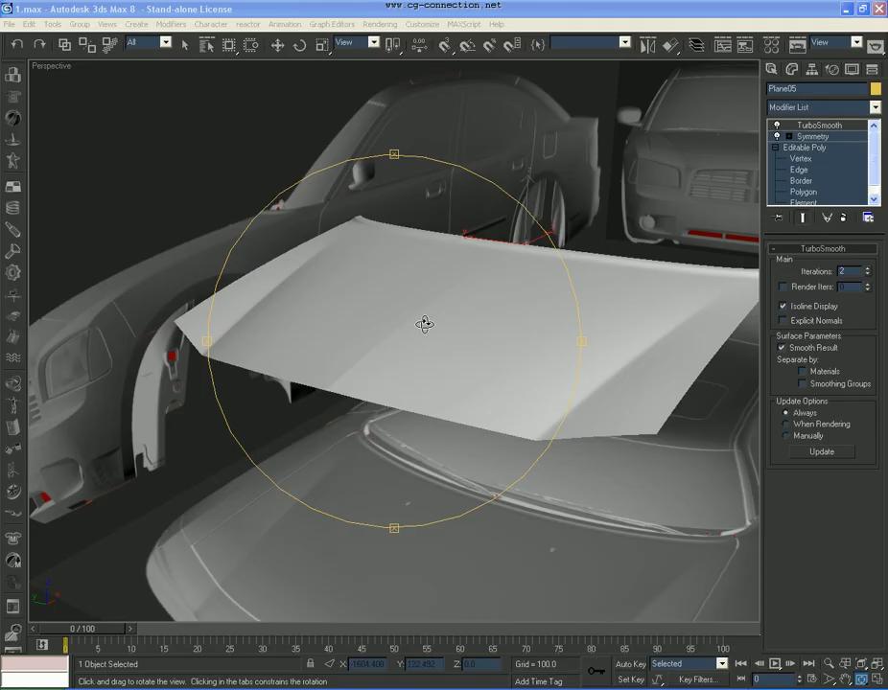
drag(421, 323, 536, 370)
Target-weld the stray vertices where the chamfered centre line meets the hood's rear strips onto their neighbouring vertices
key(w)
click(801, 160)
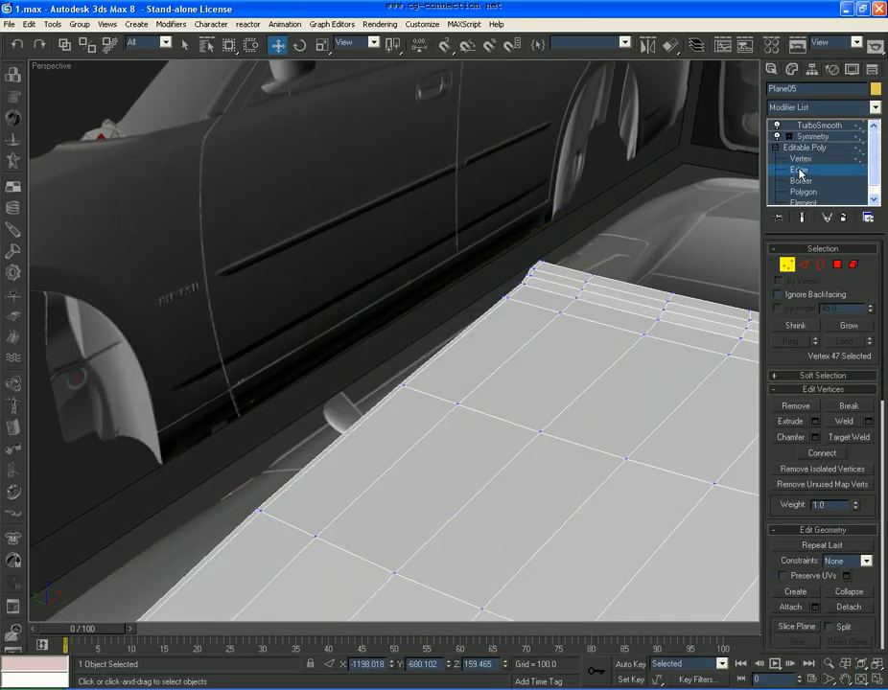
click(798, 169)
click(803, 159)
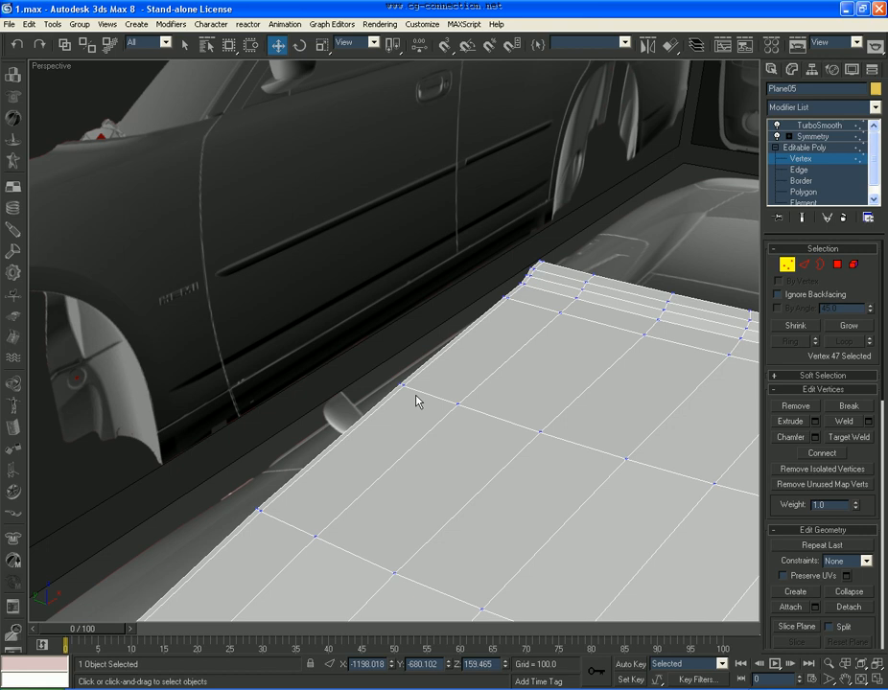
click(417, 400)
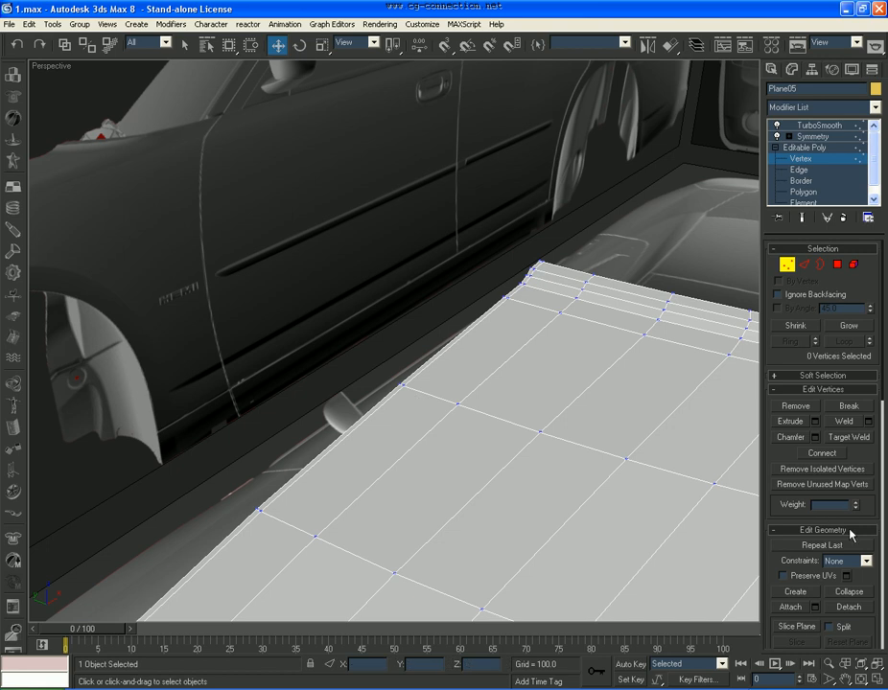
scroll(874, 457, down, 1)
click(848, 419)
alt+middle_drag(412, 421, 492, 365)
click(556, 383)
click(578, 360)
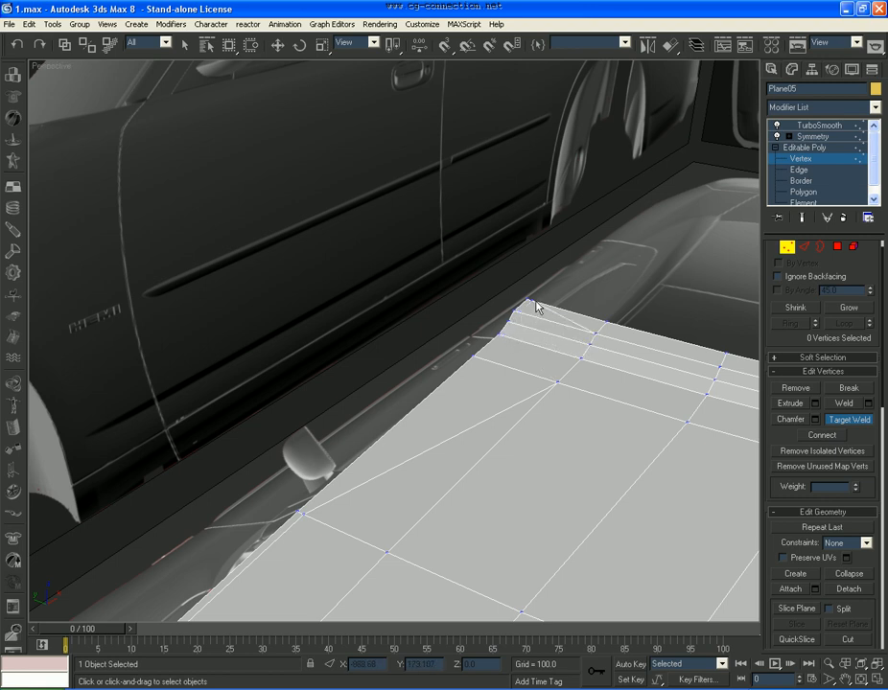
key(w)
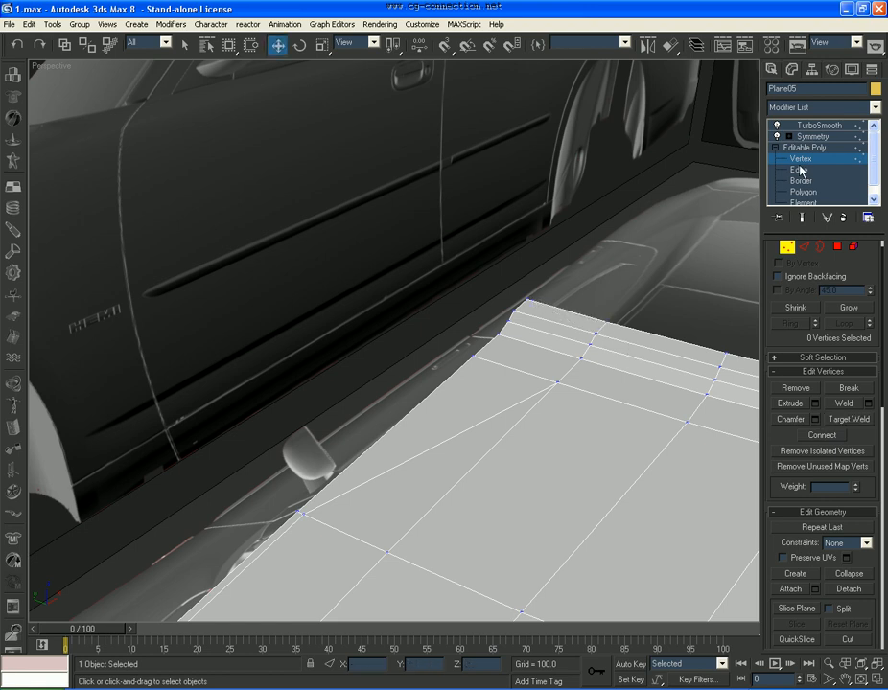
Examine the smoothed, mirrored hood and its chamfered centre line from several angles
click(807, 125)
scroll(518, 369, down, 10)
scroll(439, 357, up, 3)
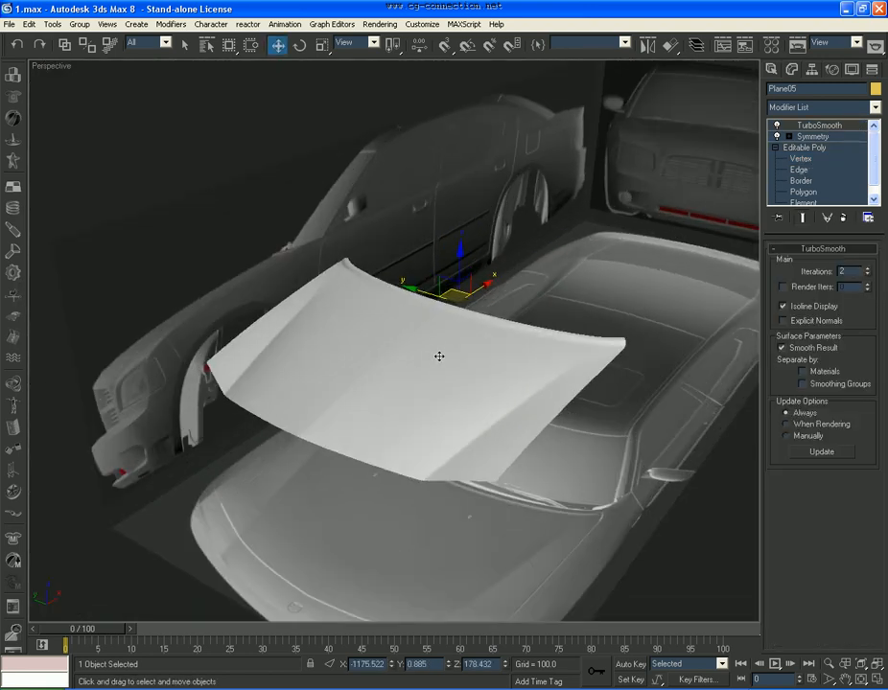
click(861, 678)
drag(474, 412, 492, 492)
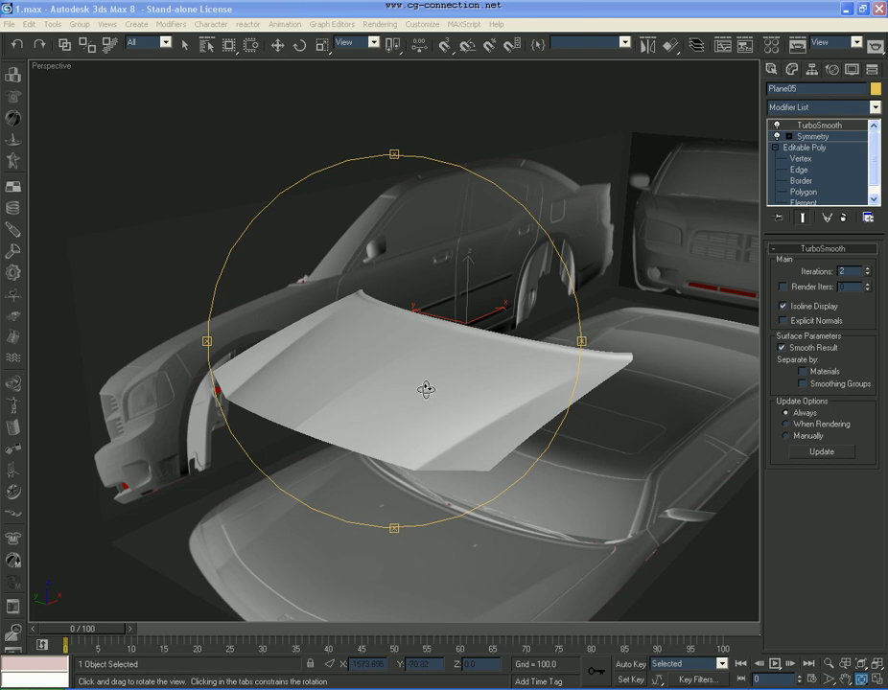
mouse_move(423, 389)
mouse_down()
mouse_move(413, 380)
mouse_move(475, 388)
mouse_move(509, 375)
mouse_move(600, 384)
mouse_move(615, 371)
mouse_move(663, 387)
mouse_move(540, 381)
mouse_move(478, 394)
mouse_move(567, 462)
mouse_move(701, 418)
mouse_move(587, 381)
mouse_move(448, 391)
mouse_move(440, 404)
mouse_move(513, 406)
mouse_move(406, 380)
mouse_move(492, 373)
mouse_move(442, 386)
mouse_move(376, 375)
mouse_move(370, 396)
mouse_move(409, 393)
mouse_move(377, 353)
mouse_move(430, 403)
mouse_up()
key(w)
click(543, 688)
click(566, 687)
Select both parallel edge loops of the hood's side crease and chamfer them by 0.4
middle_drag(627, 480, 626, 480)
scroll(624, 332, up, 2)
key(F4)
click(805, 171)
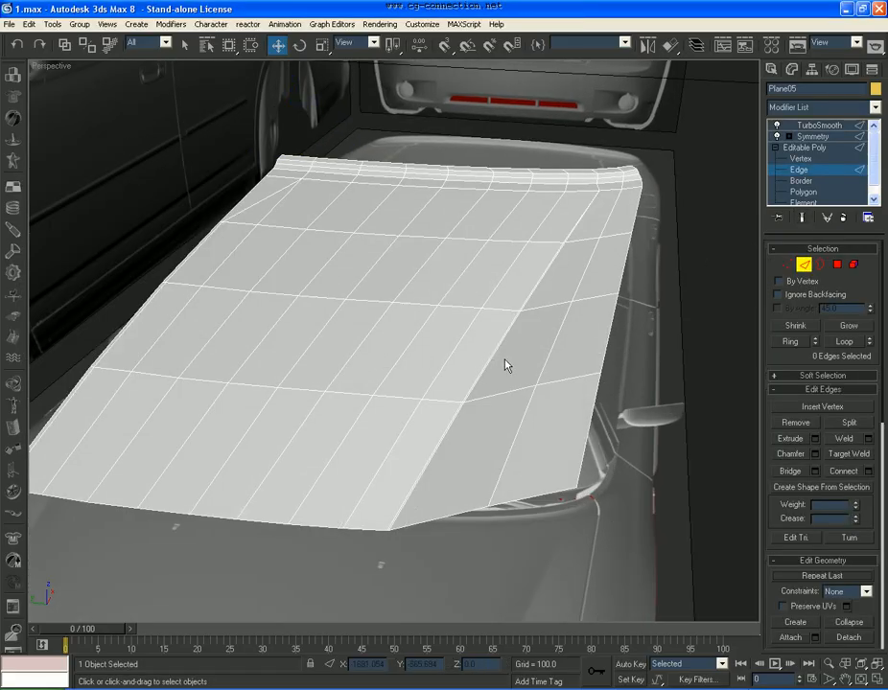
double_click(492, 356)
click(845, 341)
scroll(498, 360, up, 6)
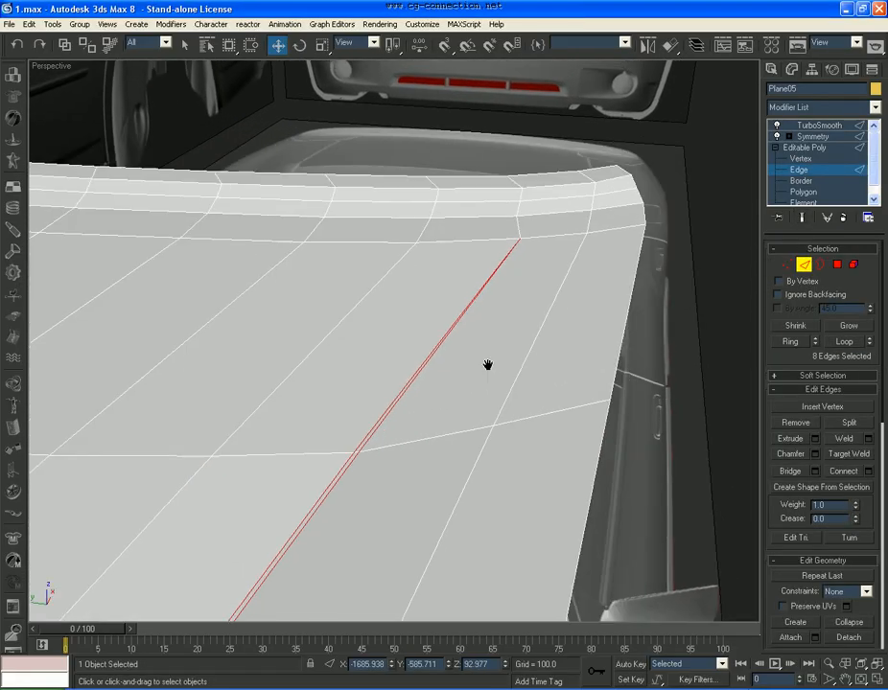
click(815, 454)
text(.1)
key(Return)
text(.2)
key(Return)
text(.3)
key(Return)
text(.4)
key(Return)
click(455, 374)
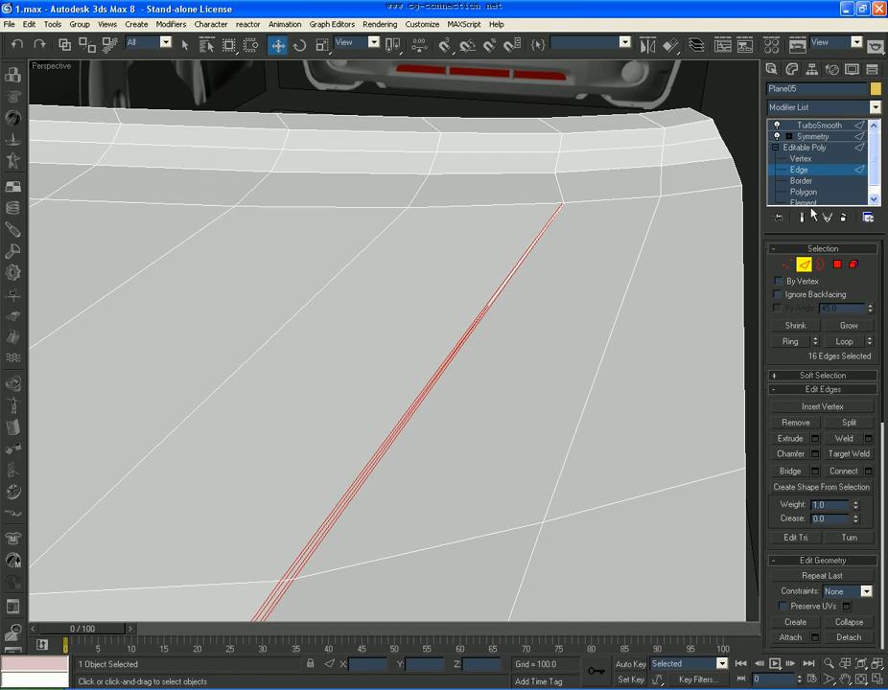
Examine the re-chamfered side crease on the smoothed hood without edge display
click(806, 264)
key(F4)
click(820, 126)
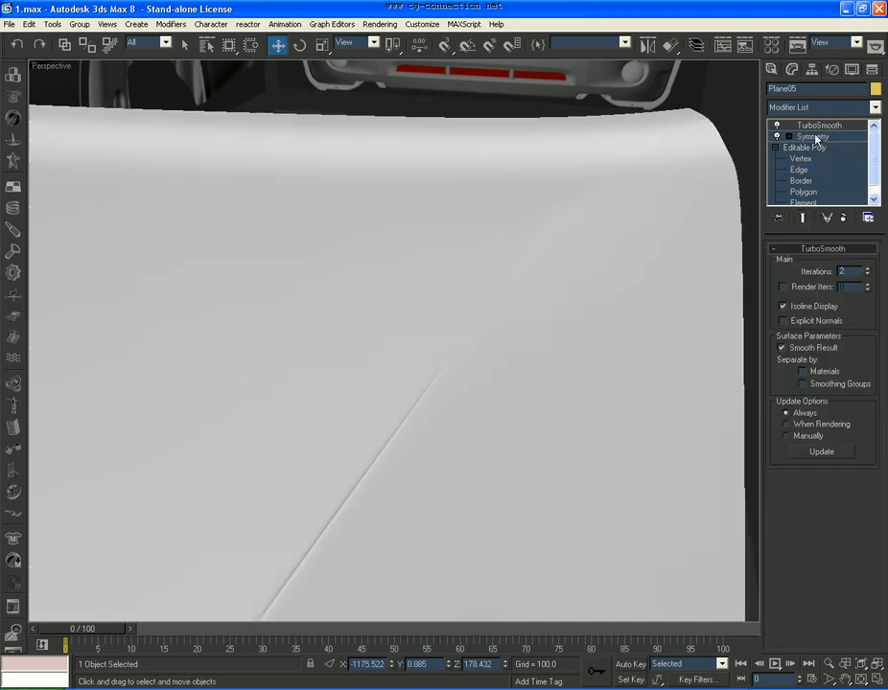
scroll(550, 318, down, 3)
scroll(551, 318, down, 2)
middle_drag(432, 357, 604, 114)
scroll(619, 145, down, 1)
scroll(556, 202, down, 3)
middle_drag(533, 247, 455, 323)
scroll(456, 323, up, 2)
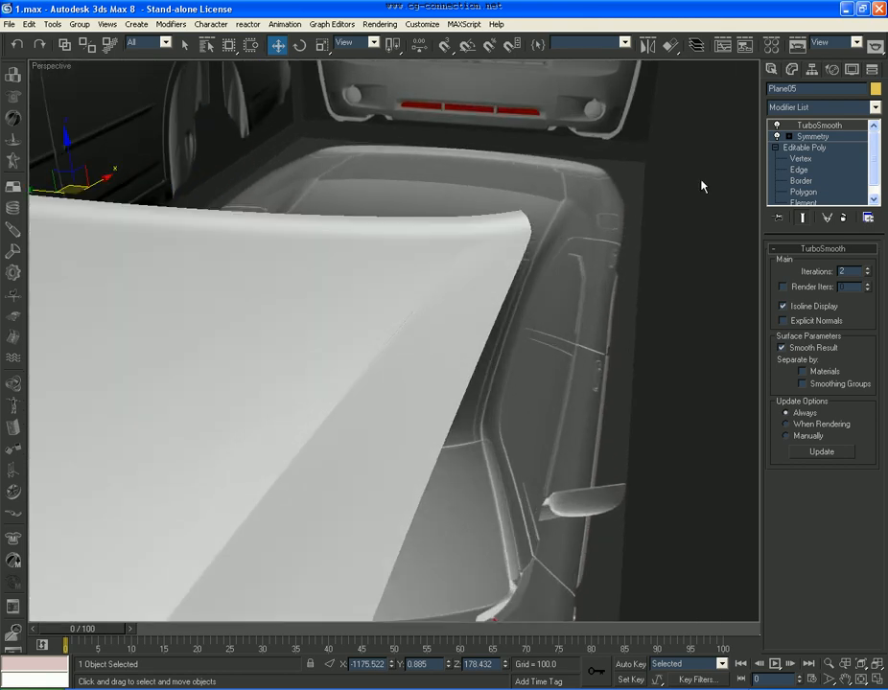
Target-weld the loose vertex near the crease's rear end onto the vertex where the crease meets the rear strips
click(803, 158)
key(F4)
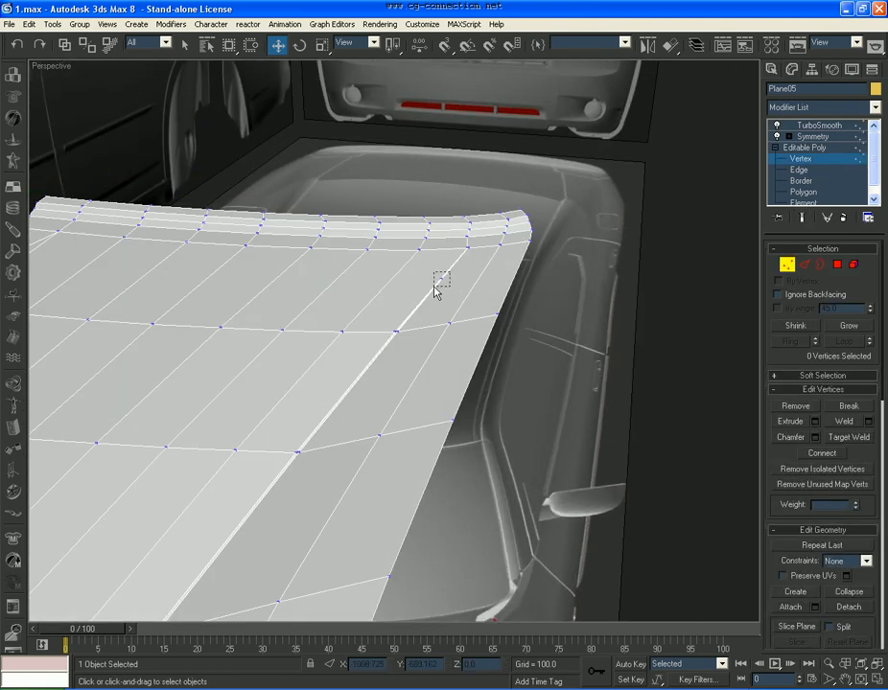
click(436, 285)
scroll(416, 343, up, 3)
click(367, 377)
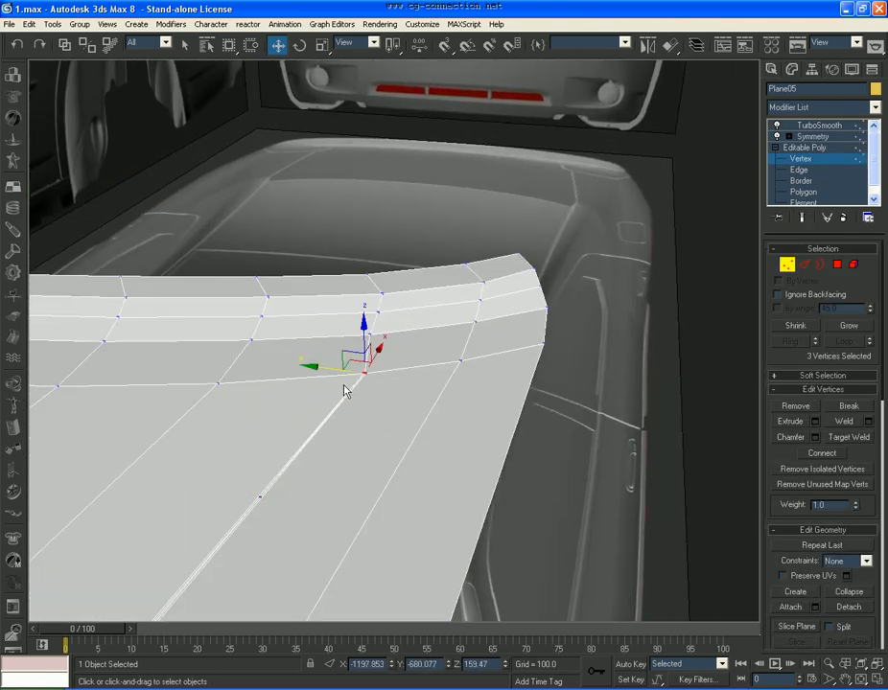
click(748, 442)
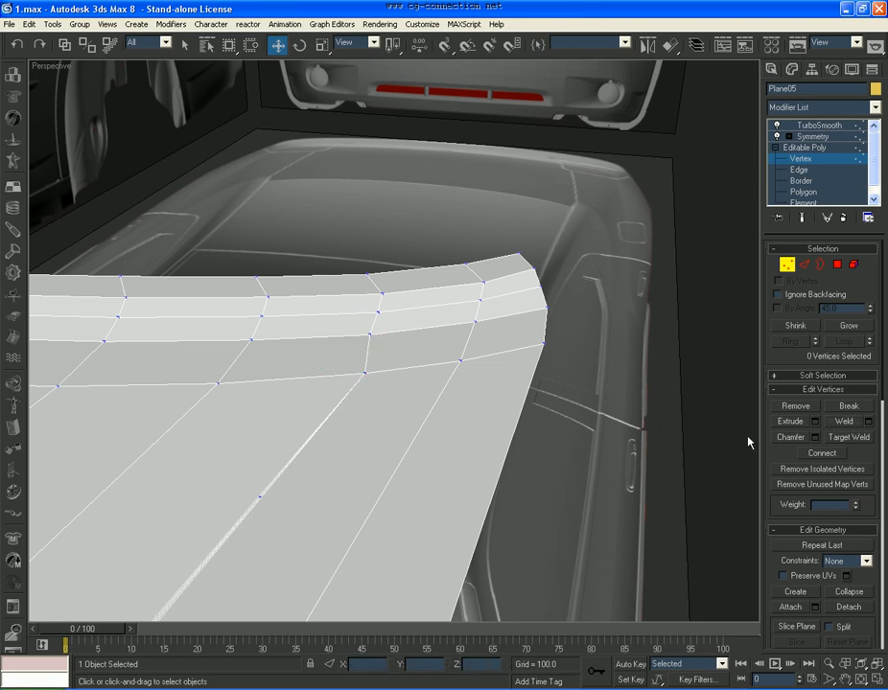
click(843, 438)
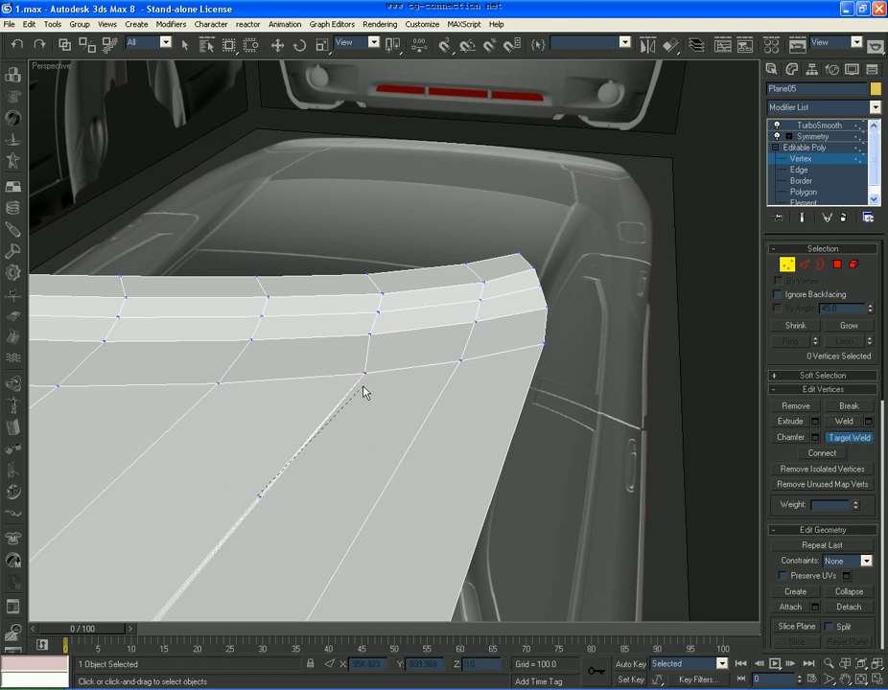
scroll(374, 381, down, 4)
key(w)
Inspect how the welded crease fades out towards the rear strips on the smoothed hood
alt+middle_drag(403, 377, 665, 264)
key(F4)
click(790, 266)
click(822, 126)
scroll(667, 263, down, 4)
scroll(581, 300, up, 3)
click(733, 507)
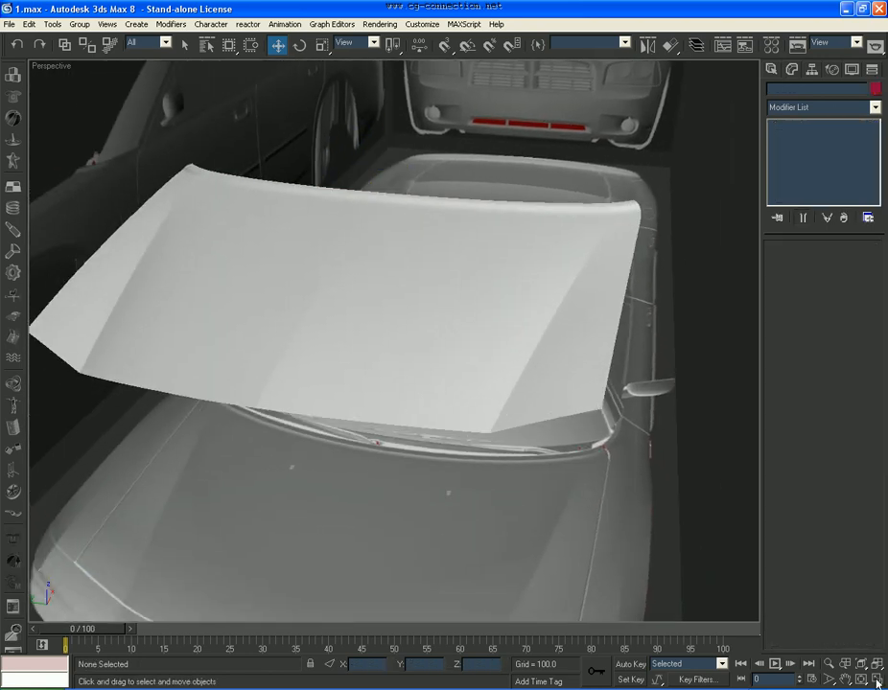
click(863, 679)
drag(393, 364, 470, 416)
key(w)
click(515, 401)
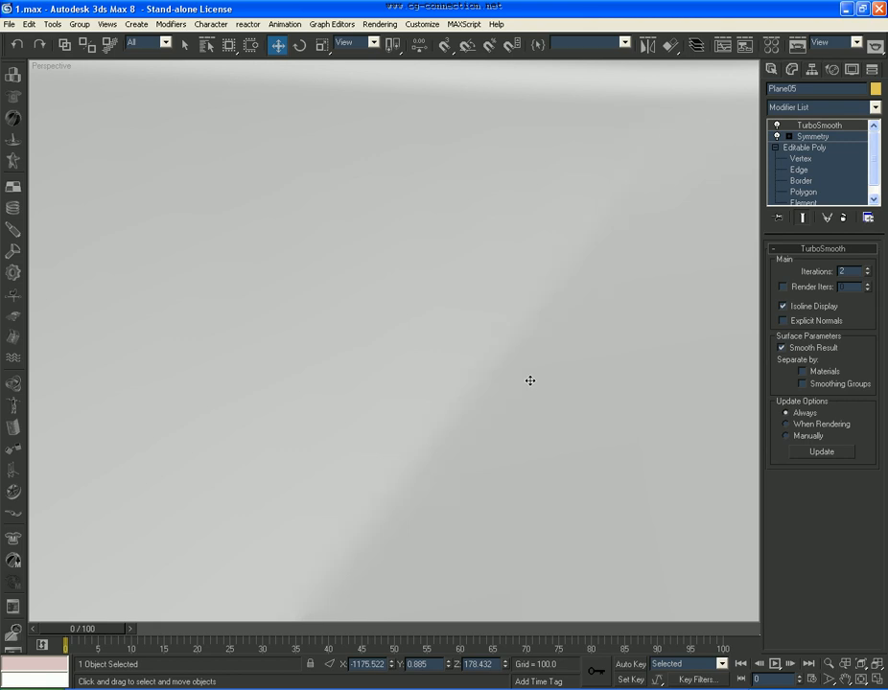
Select the three narrow polygons along the side crease in front of its tapered end and tessellate them
click(809, 192)
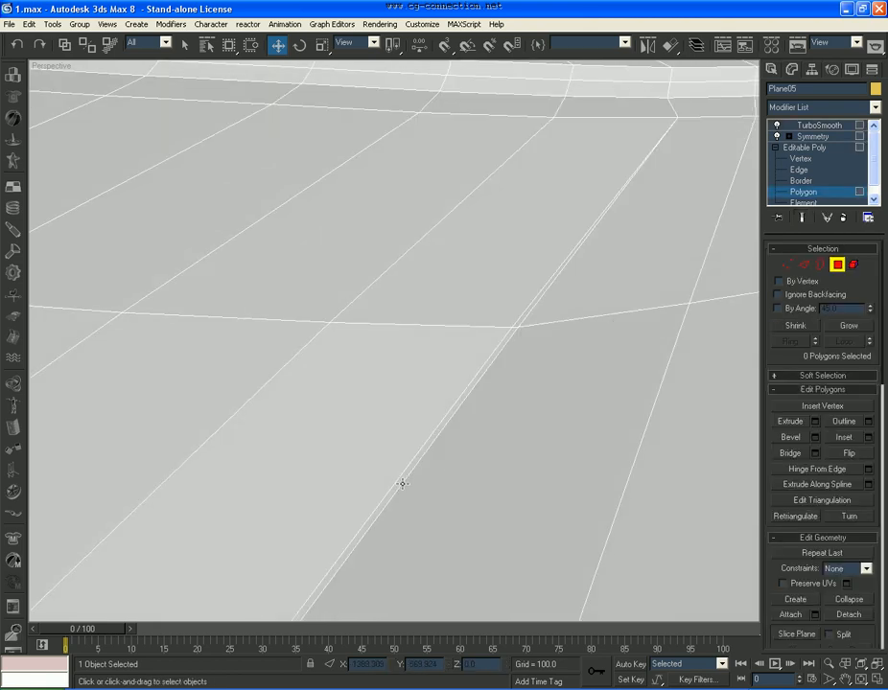
click(402, 484)
click(529, 324)
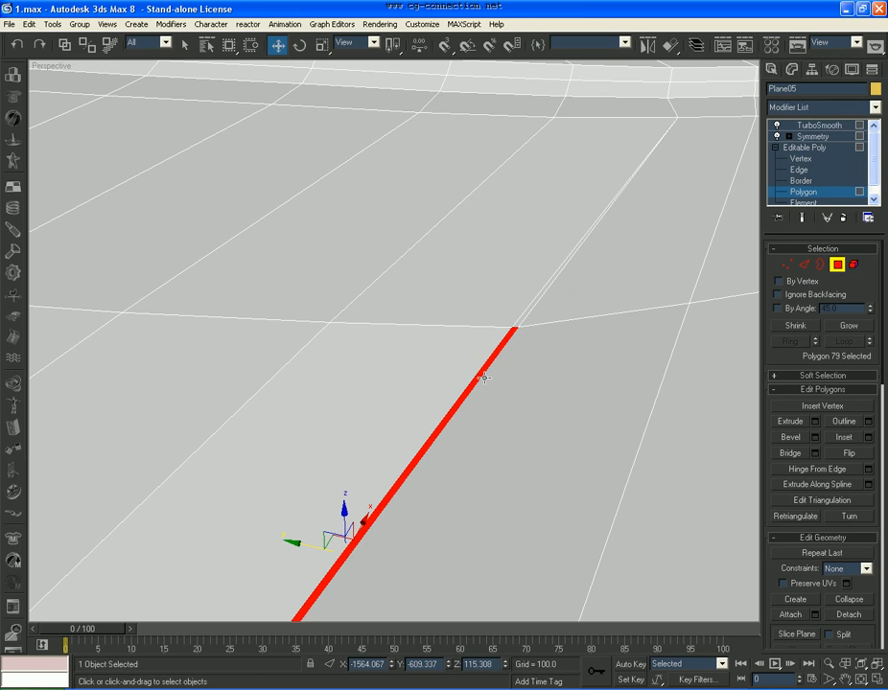
scroll(484, 383, down, 5)
scroll(361, 403, up, 5)
ctrl+click(279, 400)
middle_drag(320, 340, 309, 392)
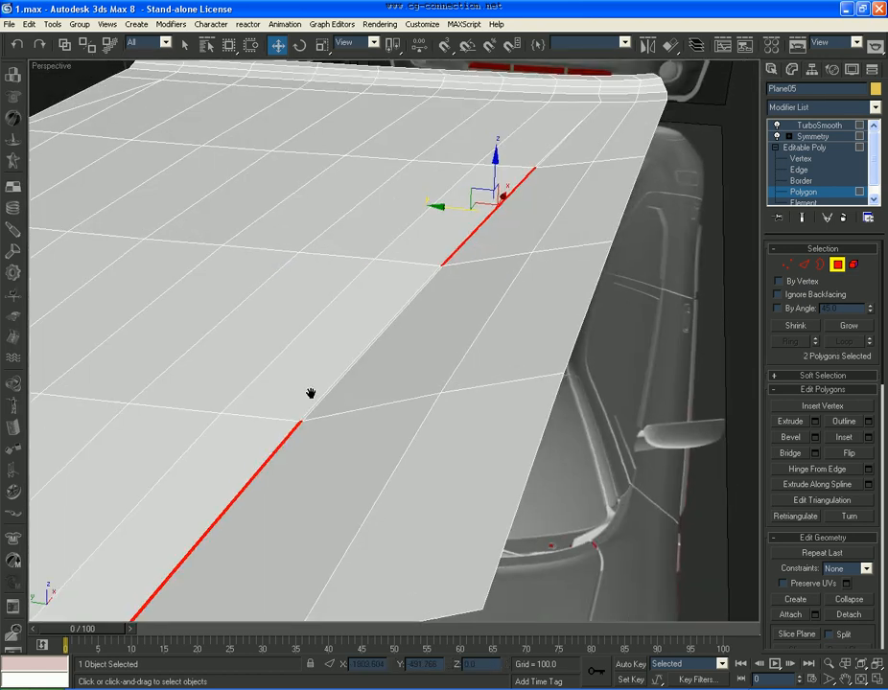
scroll(309, 393, up, 4)
ctrl+click(276, 392)
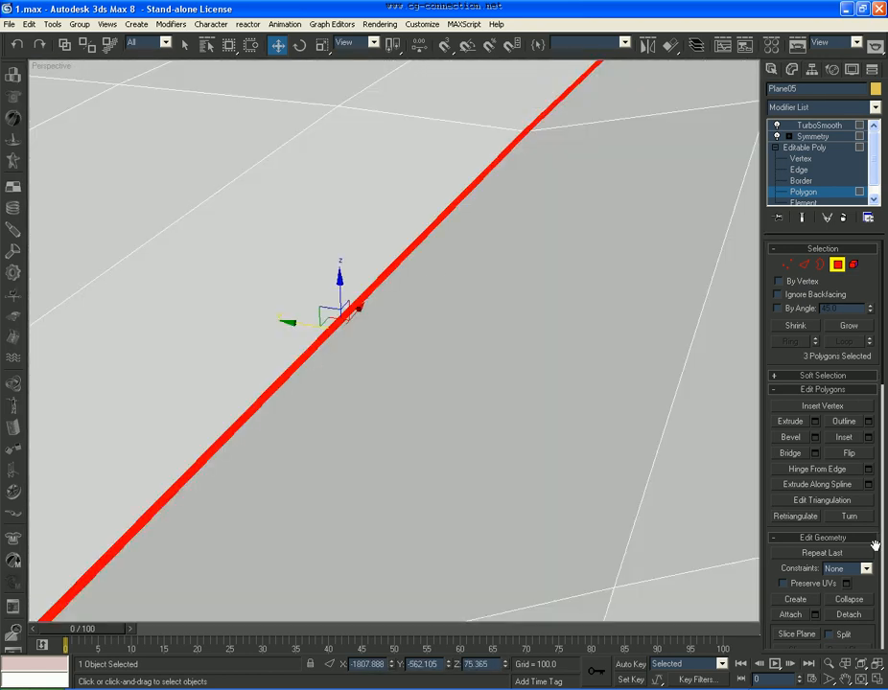
scroll(865, 584, down, 5)
scroll(866, 577, down, 5)
scroll(858, 628, up, 6)
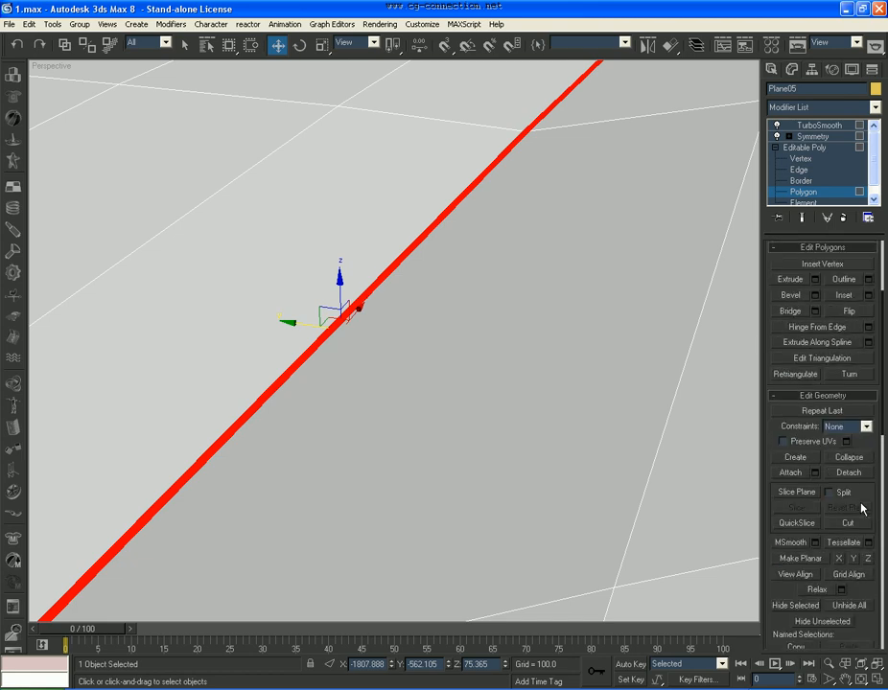
click(844, 542)
Remove the cross edges and midpoint vertices that the tessellation added to the crease's front polygon
click(800, 171)
click(338, 397)
middle_drag(339, 395, 397, 321)
scroll(384, 332, down, 5)
scroll(398, 321, up, 3)
drag(363, 484, 265, 450)
alt+drag(301, 416, 373, 451)
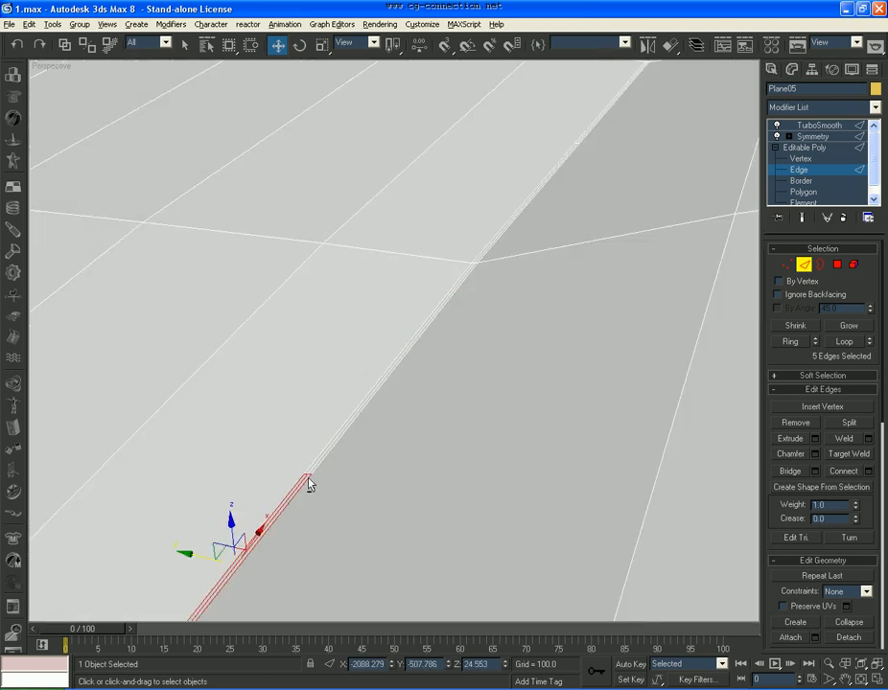
alt+drag(240, 519, 346, 508)
click(785, 266)
drag(399, 466, 278, 519)
Try to remove the midpoint vertices of the next crease polygon while its cross edges still exist, and undo the removal
scroll(423, 450, down, 3)
mouse_move(423, 451)
middle_down()
mouse_move(522, 360)
mouse_move(416, 439)
middle_up()
scroll(416, 439, up, 3)
drag(398, 454, 297, 525)
key(BackSpace)
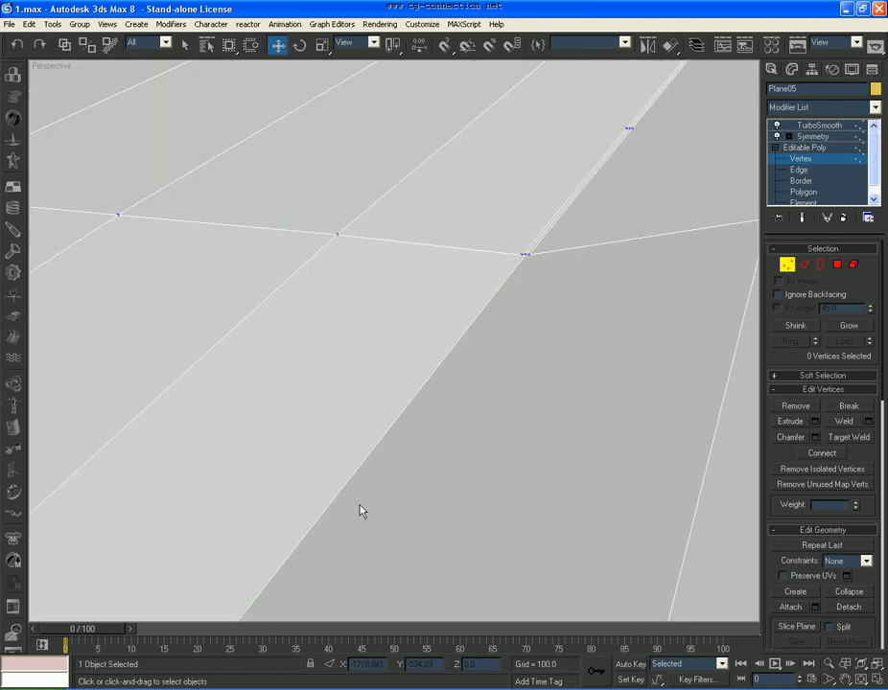
key(ctrl+z)
Remove the four remaining tessellation cross edges along the crease and their leftover midpoint vertices, keeping the lengthwise middle edge
click(805, 266)
drag(386, 529, 338, 533)
alt+drag(308, 395, 479, 417)
scroll(479, 395, down, 3)
middle_drag(479, 395, 502, 393)
scroll(503, 393, up, 3)
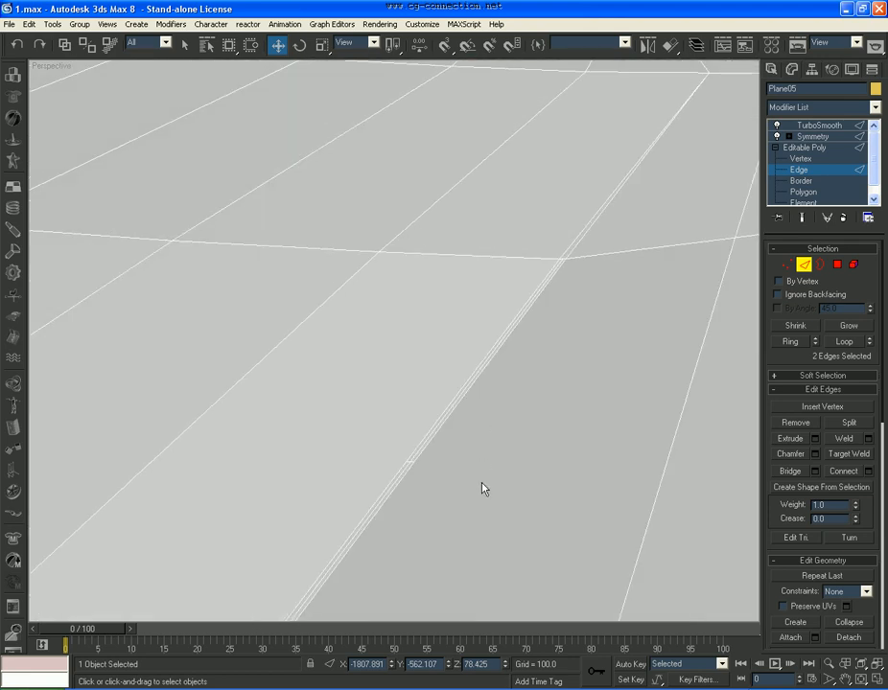
ctrl+drag(428, 428, 400, 532)
alt+drag(377, 364, 527, 408)
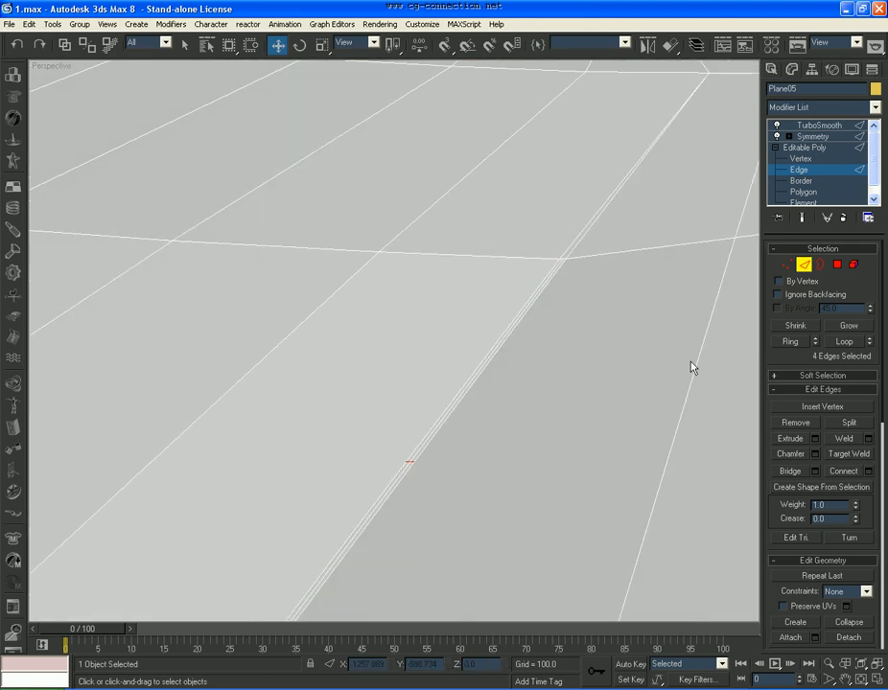
click(814, 161)
drag(443, 432, 401, 481)
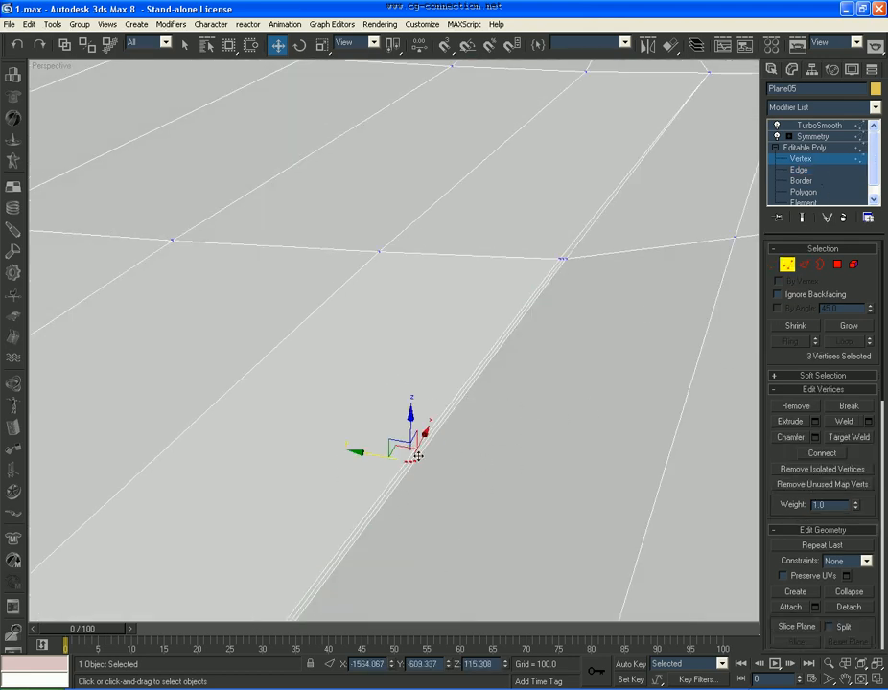
click(447, 429)
Examine the smoothed hood's crease with its added middle edge from several angles
scroll(449, 418, down, 5)
middle_drag(449, 418, 305, 506)
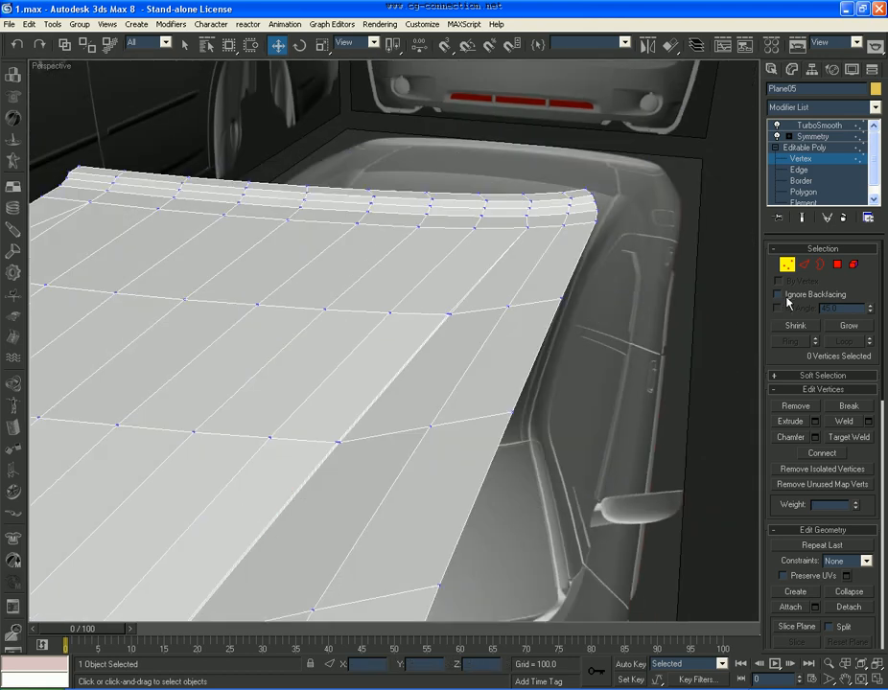
click(834, 124)
scroll(422, 388, down, 4)
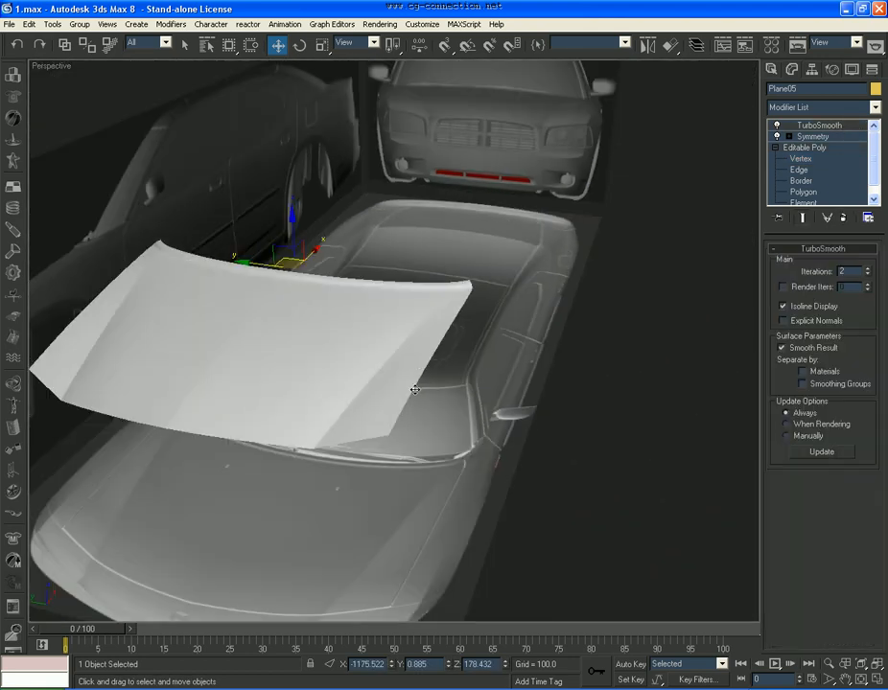
middle_drag(426, 384, 506, 383)
click(650, 513)
click(863, 680)
drag(378, 408, 366, 380)
scroll(366, 379, up, 8)
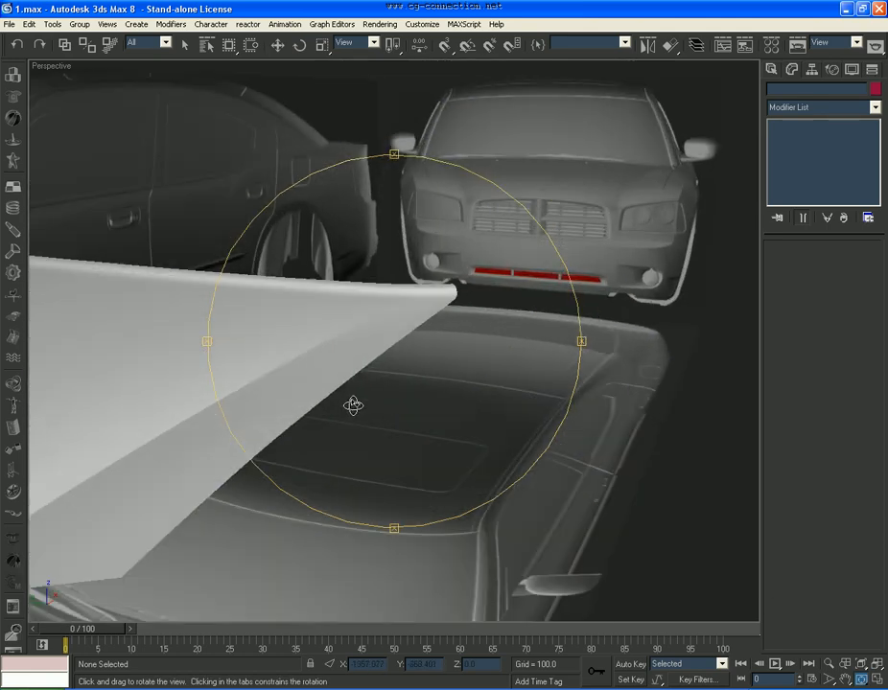
key(w)
Try to cut a new lengthwise edge inside the hood's crease, from the crease's cross-edge vertices toward the windshield side
click(414, 382)
scroll(460, 353, up, 3)
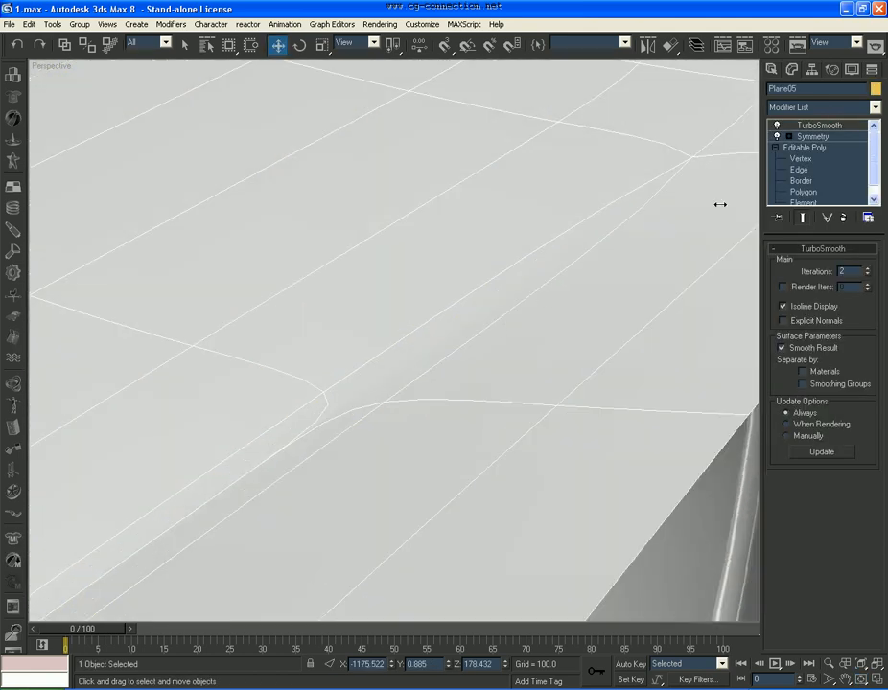
click(808, 160)
scroll(438, 417, up, 3)
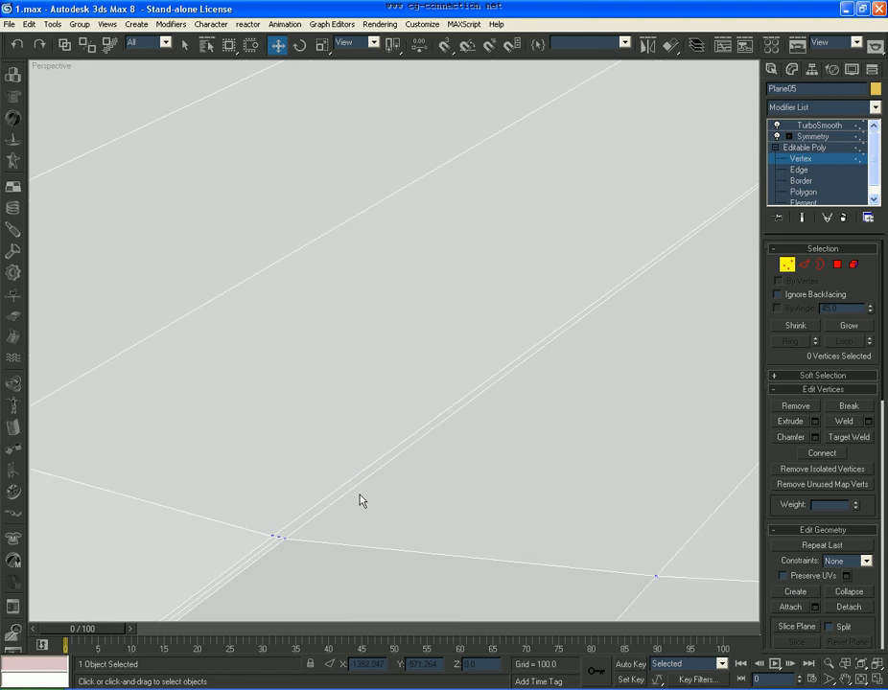
scroll(844, 380, down, 3)
click(850, 532)
scroll(476, 503, down, 2)
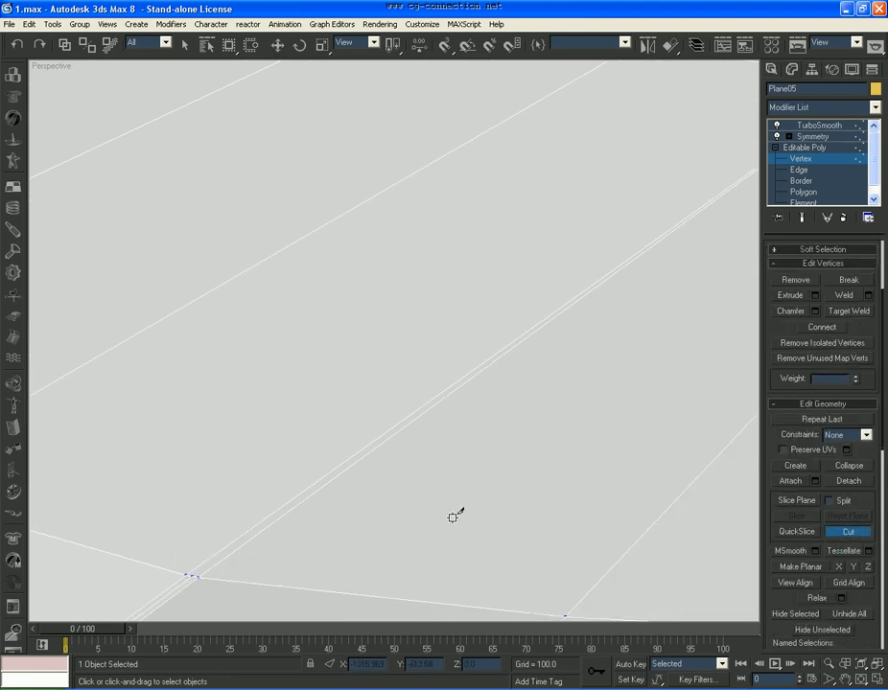
scroll(452, 457, down, 1)
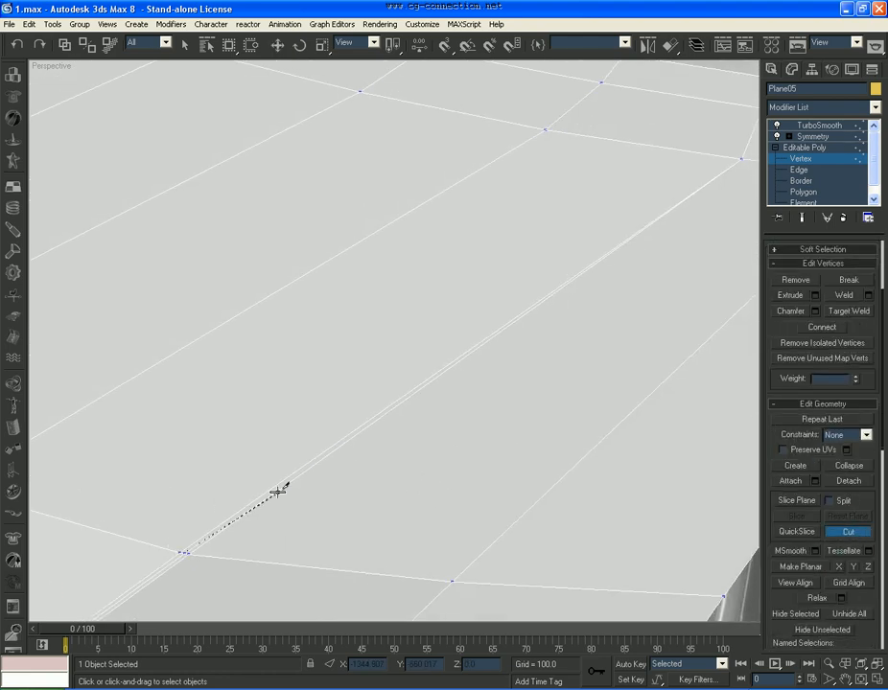
click(185, 553)
scroll(201, 537, down, 2)
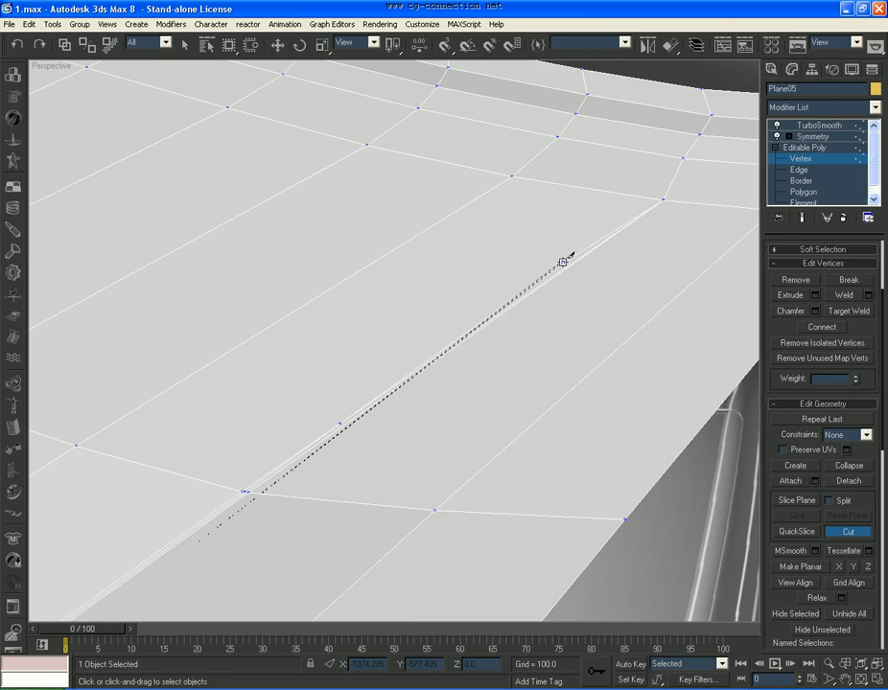
right_click(513, 289)
right_click(513, 290)
Examine the crease's smoothed surface without edge lines and compare it with the vertices of the base mesh
key(F4)
click(805, 160)
click(827, 126)
scroll(473, 398, down, 3)
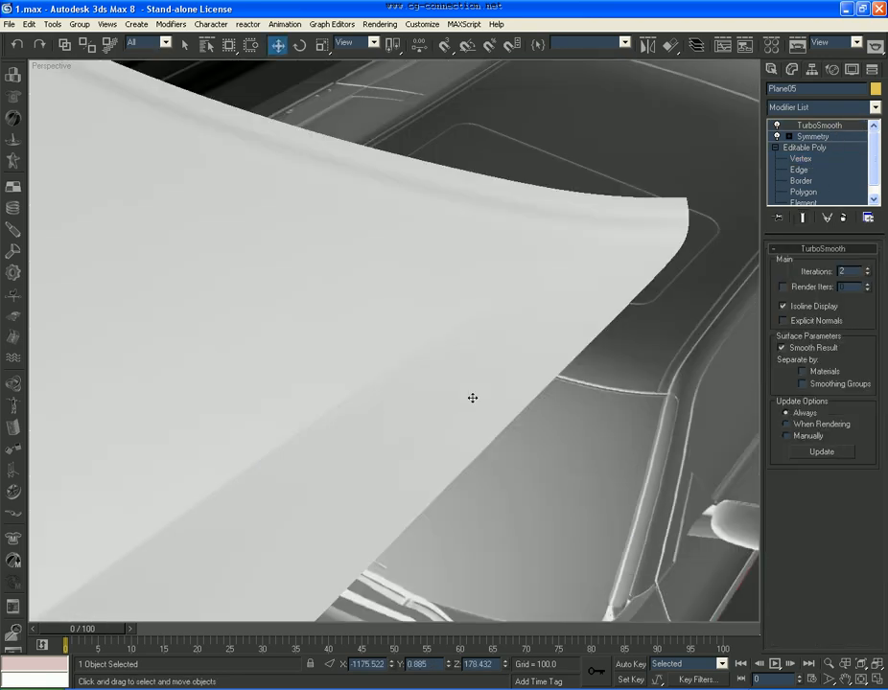
scroll(472, 398, up, 4)
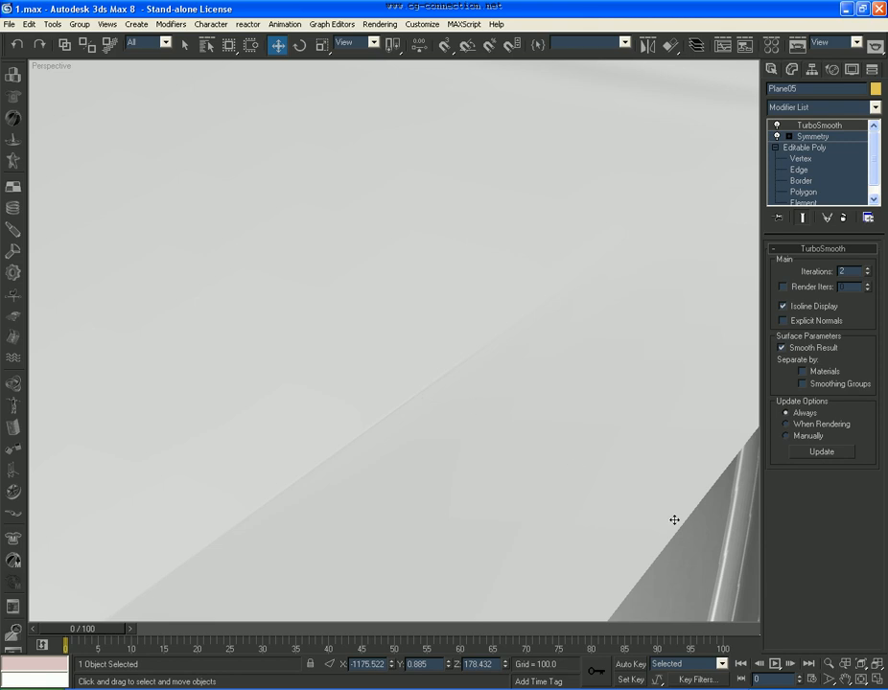
scroll(444, 420, down, 3)
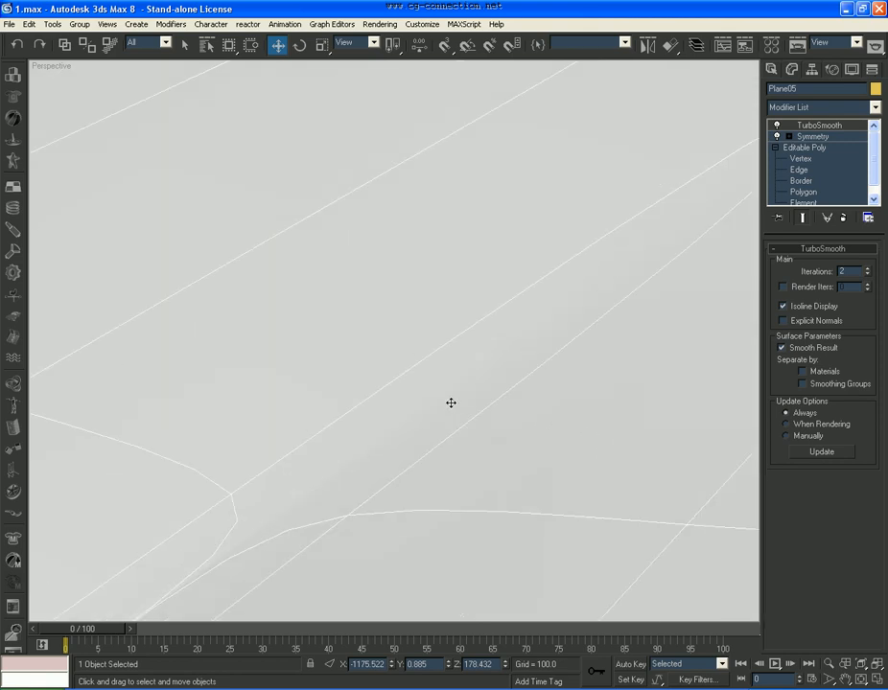
click(807, 159)
drag(289, 478, 378, 525)
click(380, 526)
scroll(634, 318, down, 3)
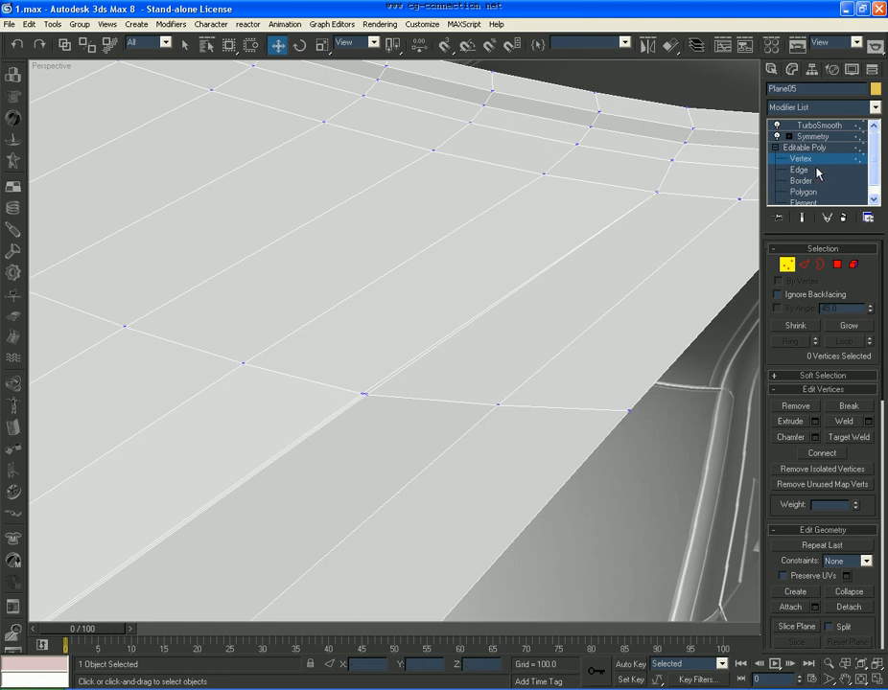
click(810, 125)
scroll(462, 367, down, 5)
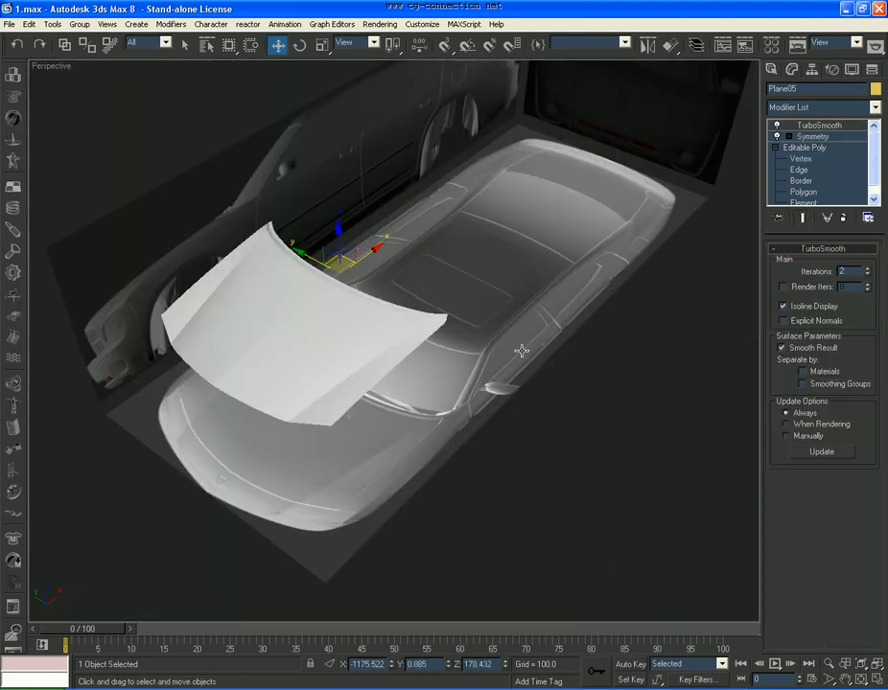
Examine the whole smoothed hood and its windshield-side edge from another angle
click(461, 367)
scroll(549, 391, up, 2)
click(860, 678)
drag(480, 470, 378, 434)
scroll(379, 434, up, 3)
drag(448, 430, 418, 429)
right_click(418, 430)
Chamfer the outermost edge loop along the hood's windshield-side border by 10
click(322, 427)
click(808, 171)
alt+middle_drag(436, 392, 465, 388)
click(446, 377)
click(847, 341)
alt+middle_drag(543, 387, 507, 362)
click(599, 357)
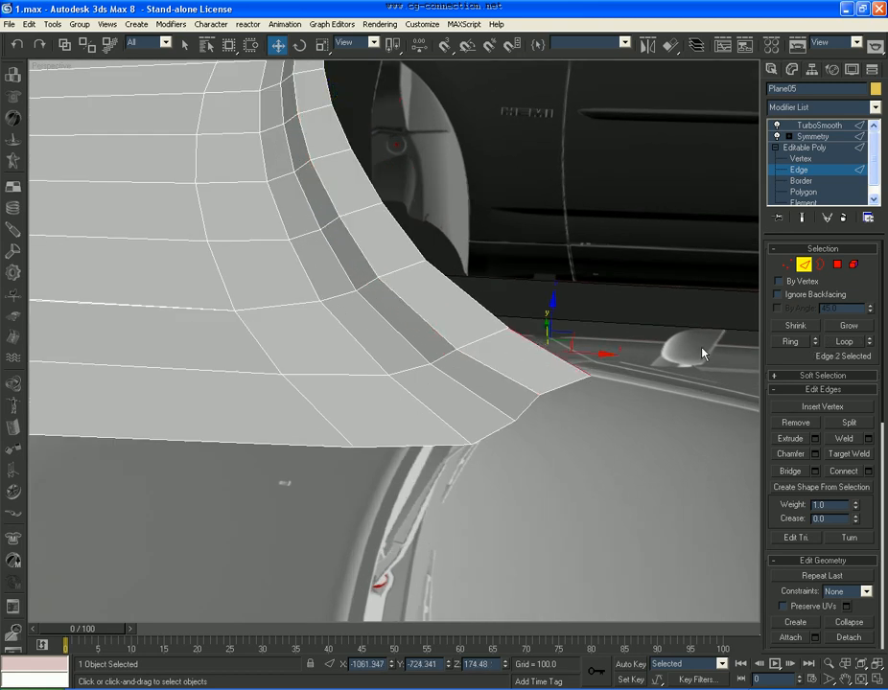
click(848, 342)
click(815, 453)
text(5)
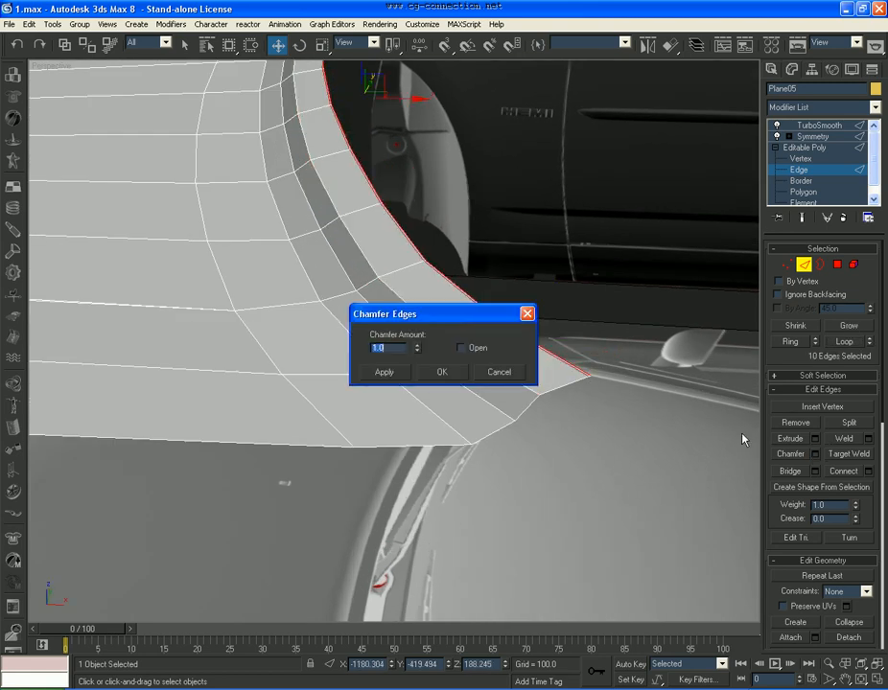
key(Return)
text(10)
key(Return)
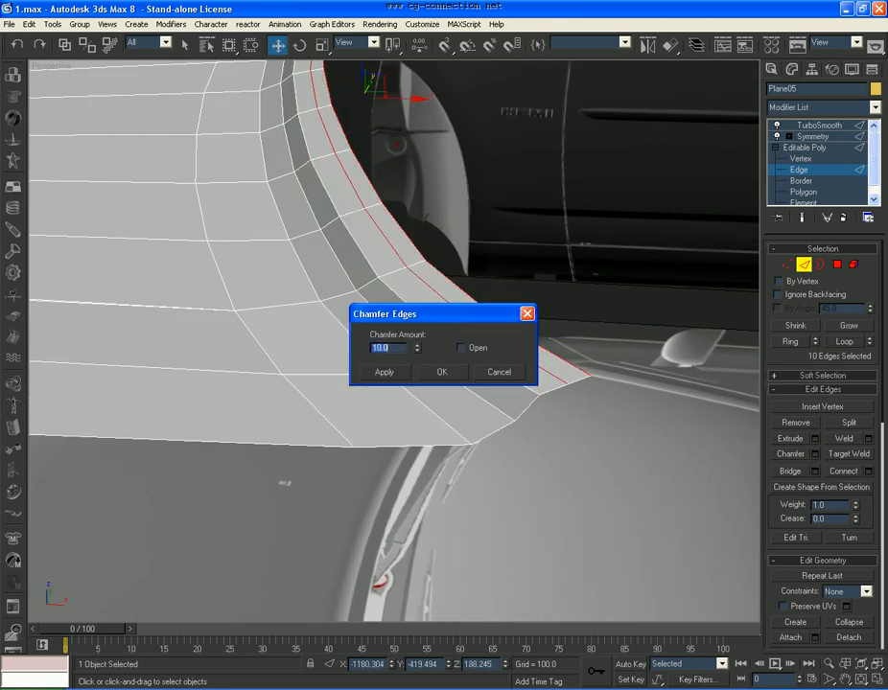
click(426, 373)
Check the smoothed border, and chamfer the edge loop at the bend of the windshield-side lip by 1.0
alt+middle_drag(566, 272, 508, 287)
click(819, 124)
alt+middle_drag(371, 356, 612, 272)
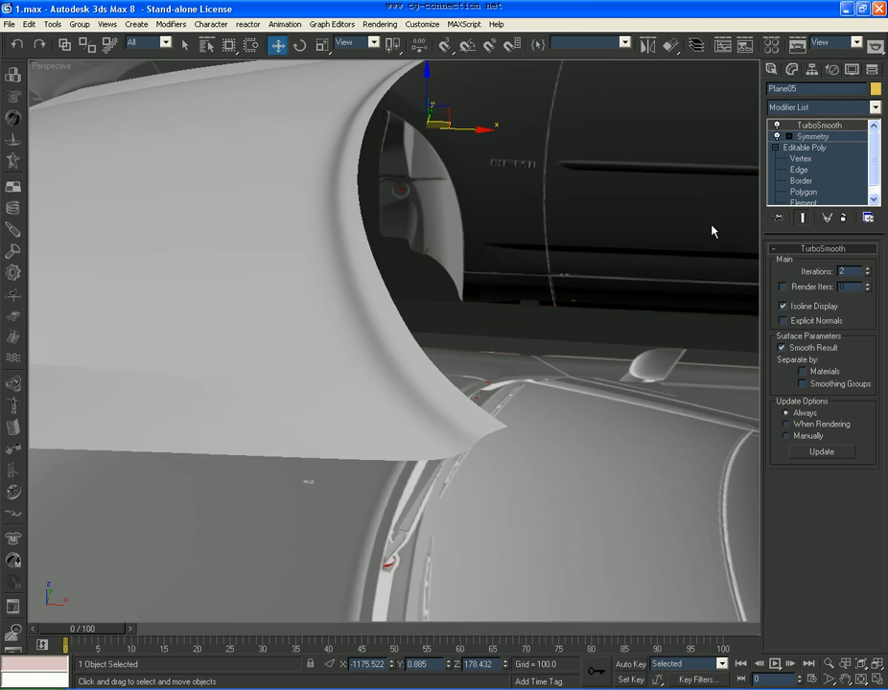
click(817, 171)
click(453, 402)
click(844, 341)
click(814, 454)
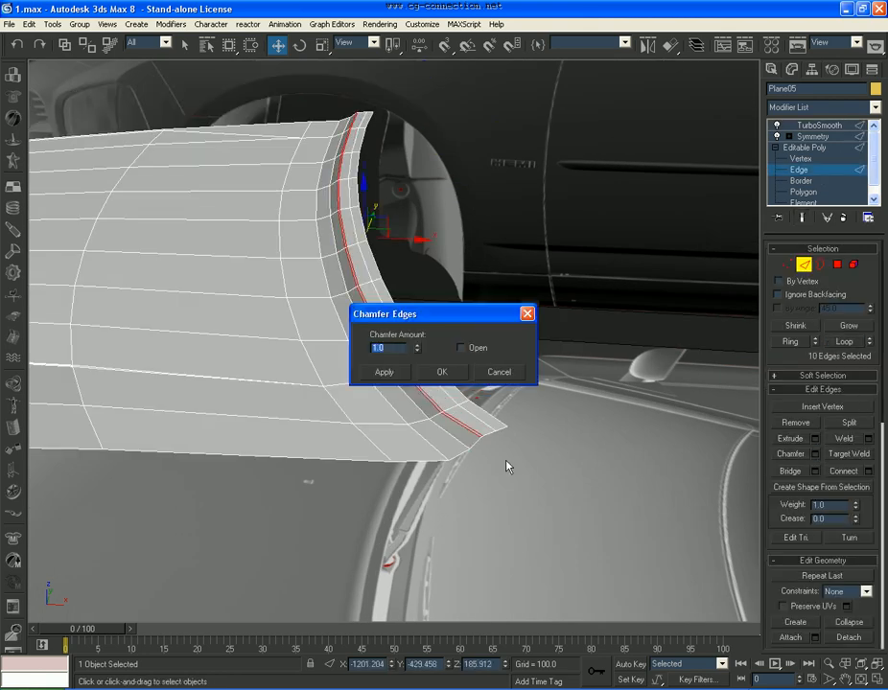
click(529, 688)
click(528, 688)
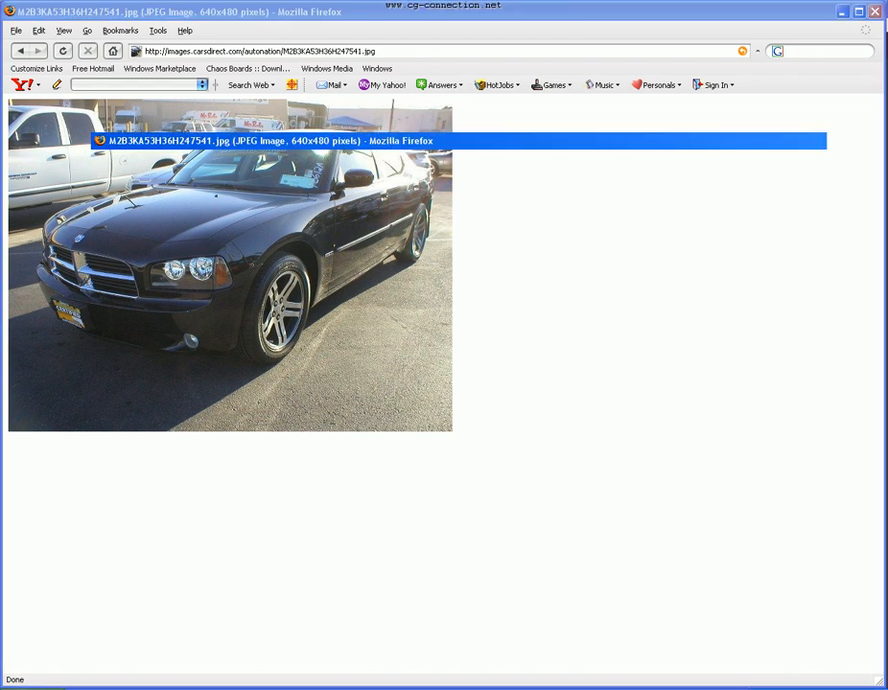
click(463, 372)
click(810, 148)
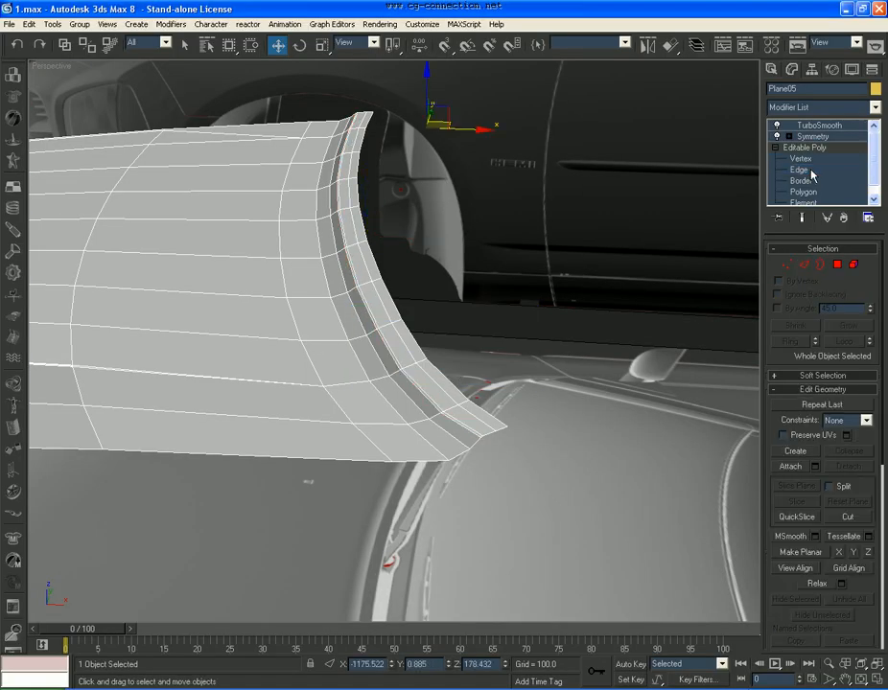
Check the smoothed lip, and chamfer the doubled edge loops at its bend again by 0.5
click(835, 126)
scroll(470, 340, down, 3)
alt+middle_drag(470, 339, 489, 399)
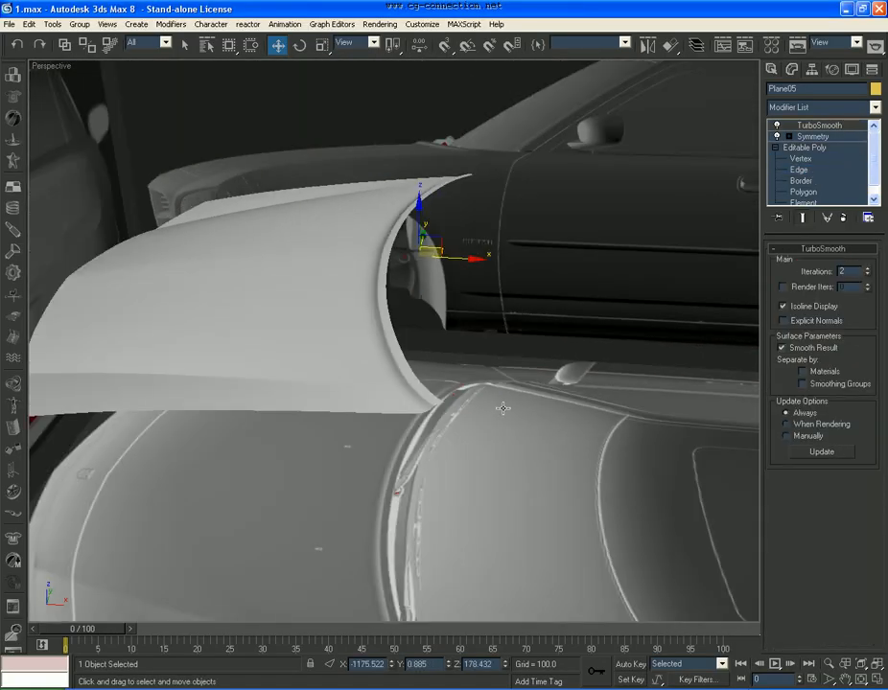
scroll(471, 407, up, 4)
click(799, 171)
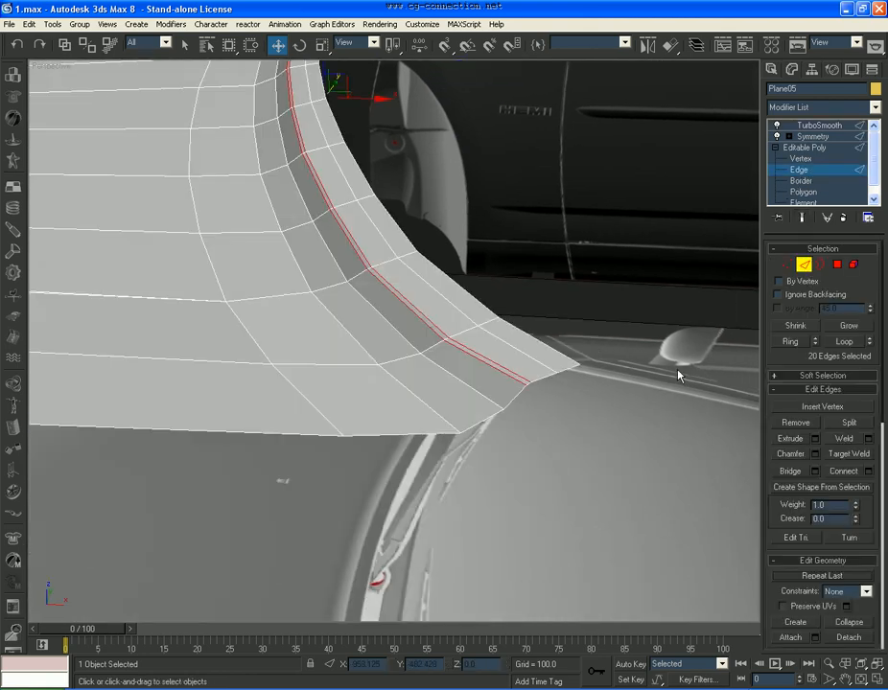
click(815, 454)
text(0.5)
key(Return)
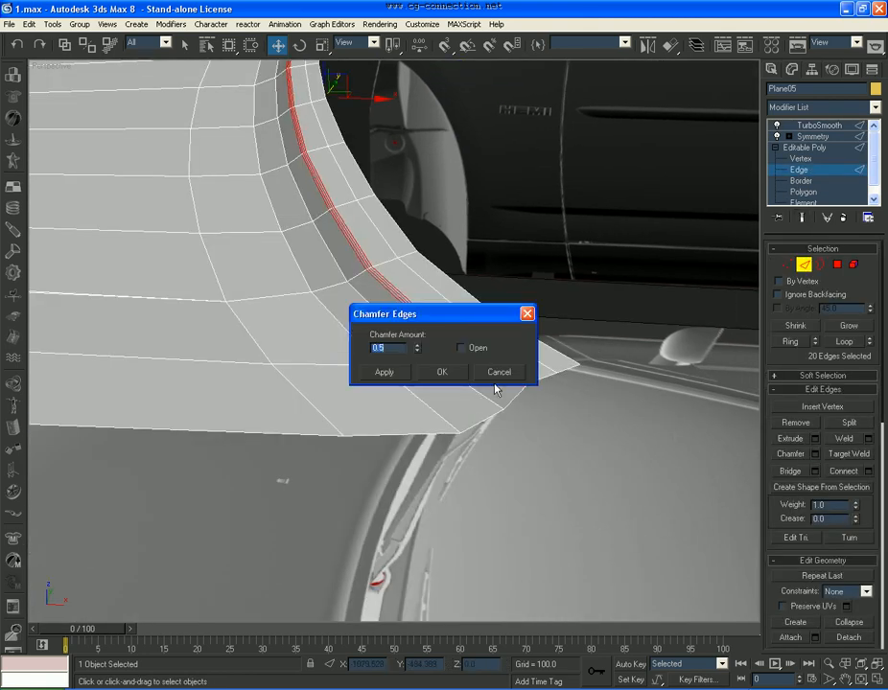
click(440, 373)
Examine the whole smoothed hood without edge lines, including its sharpened windshield-side lip and both creases
click(808, 171)
key(F4)
click(832, 126)
scroll(517, 360, down, 5)
click(415, 566)
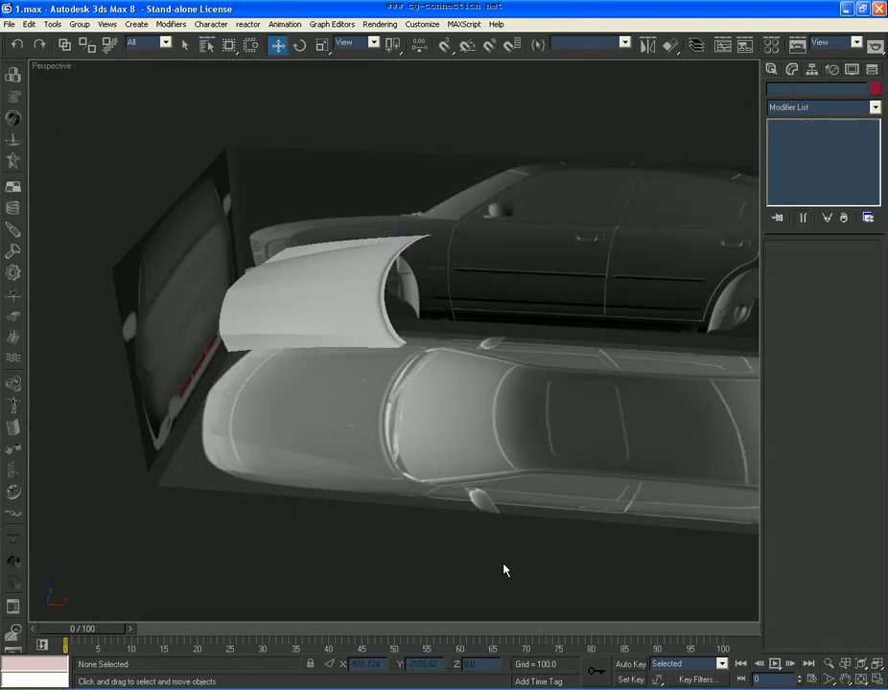
click(845, 681)
drag(565, 515, 432, 368)
right_click(432, 368)
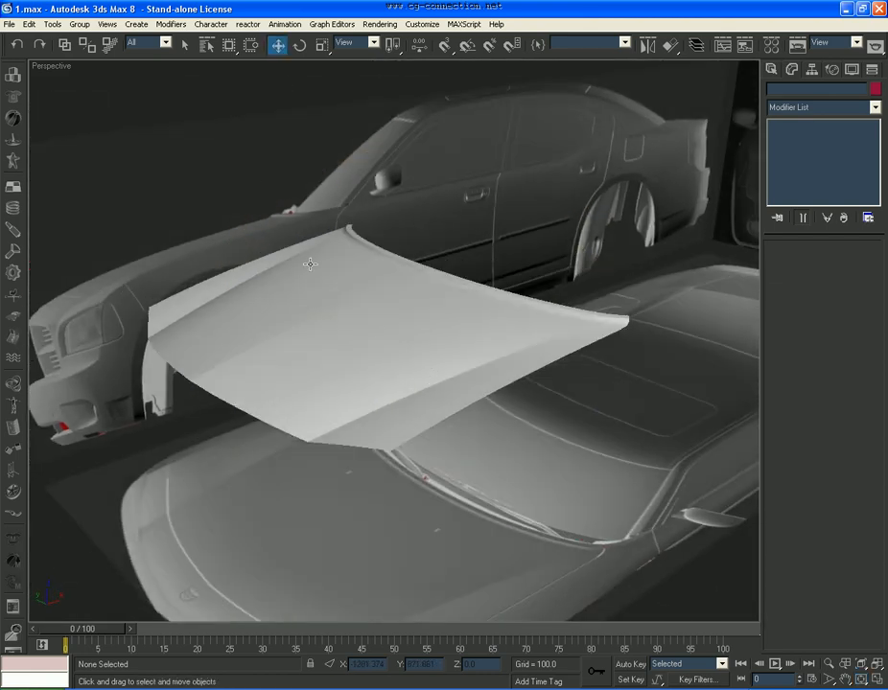